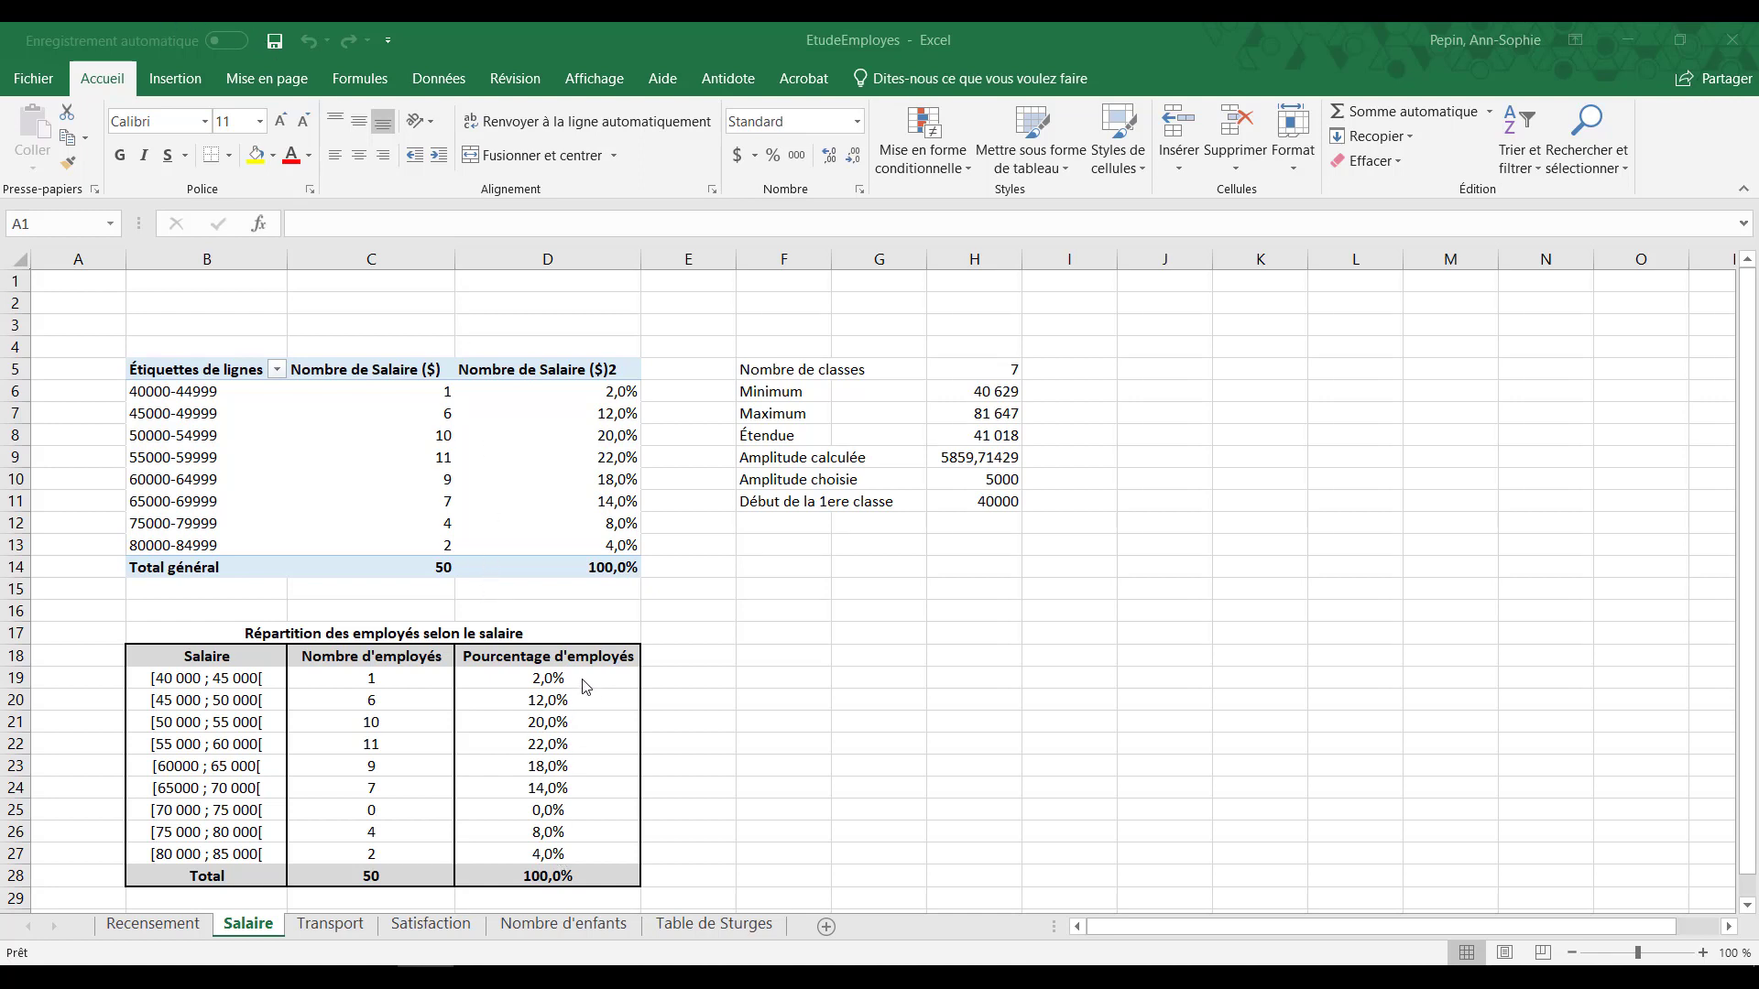
Step: Copy the employee percentages in D19:D27 into the adjacent column, starting at E19
left_click_drag(577, 680, 568, 848)
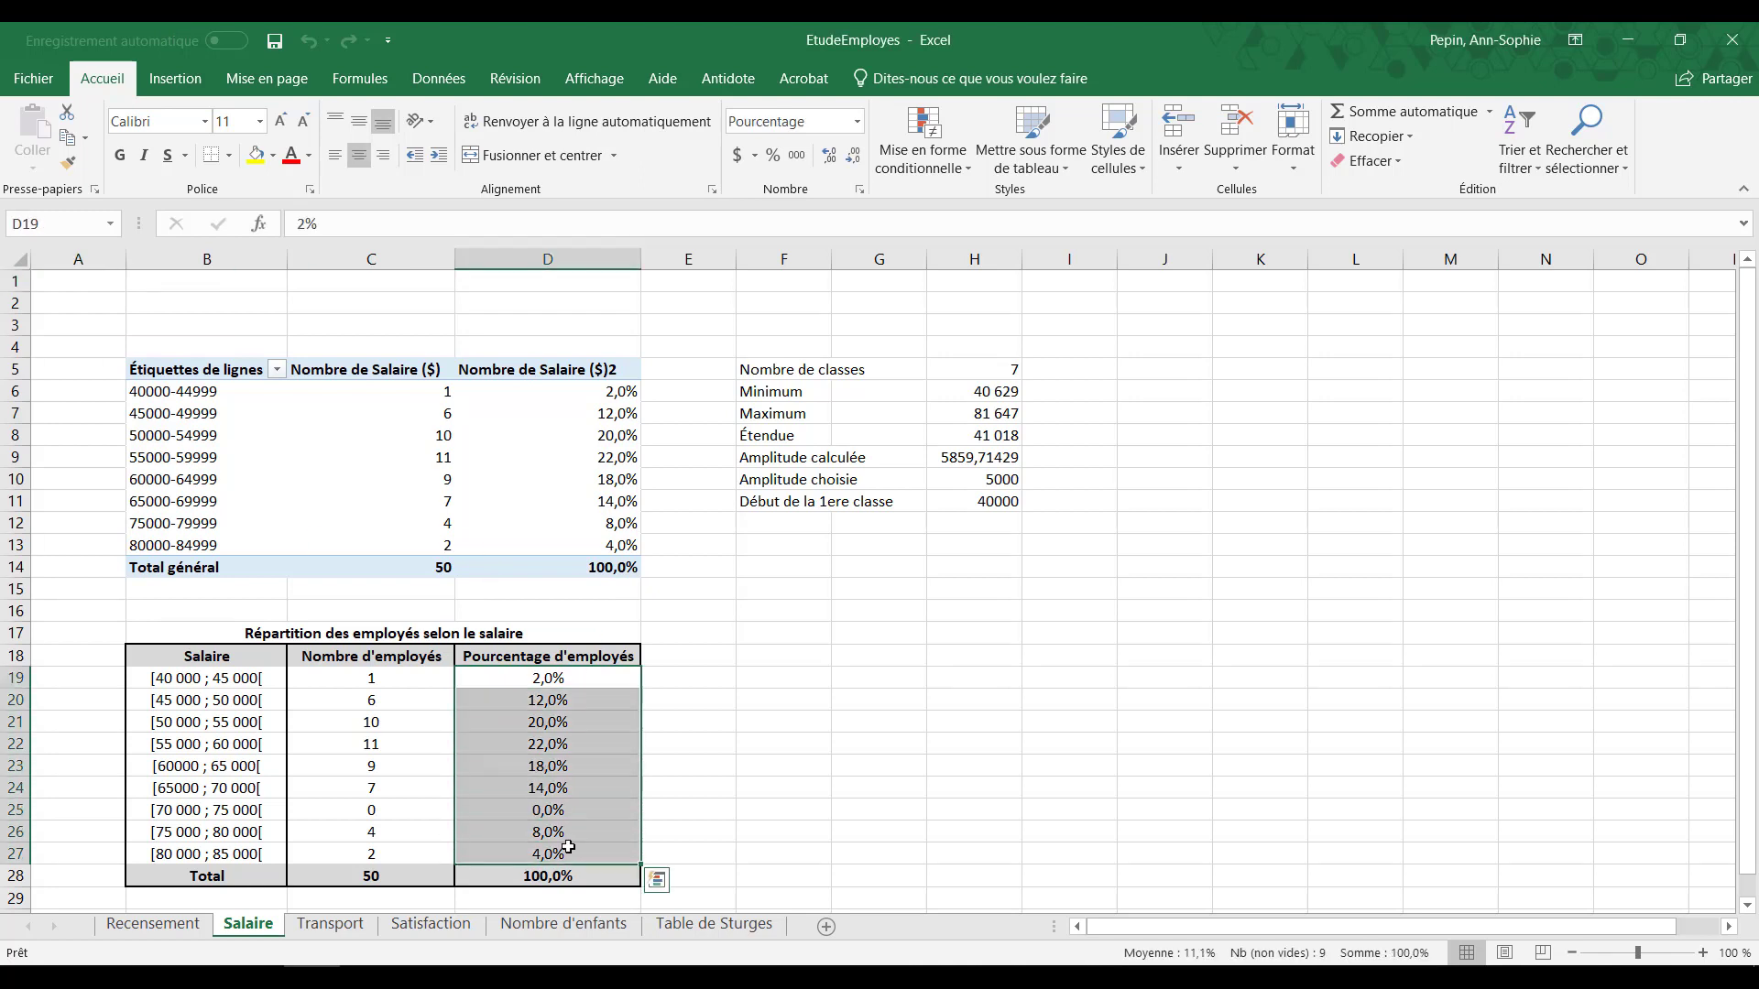
right_click(568, 756)
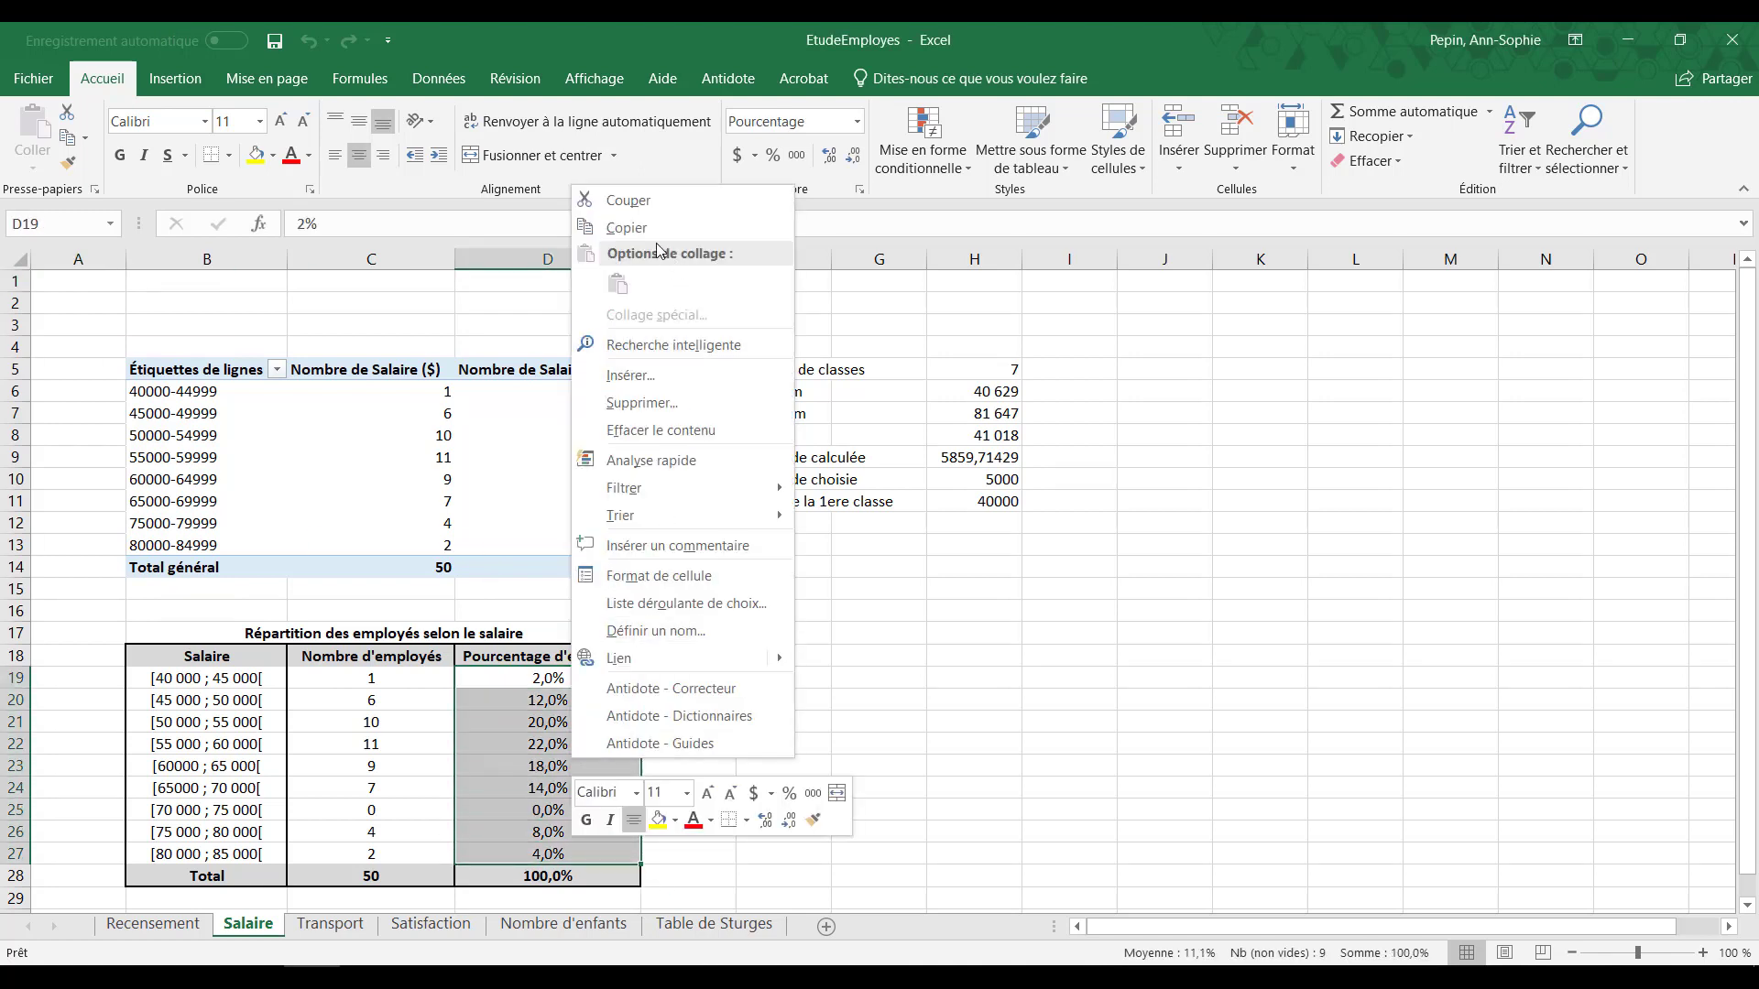
left_click(627, 227)
left_click(685, 676)
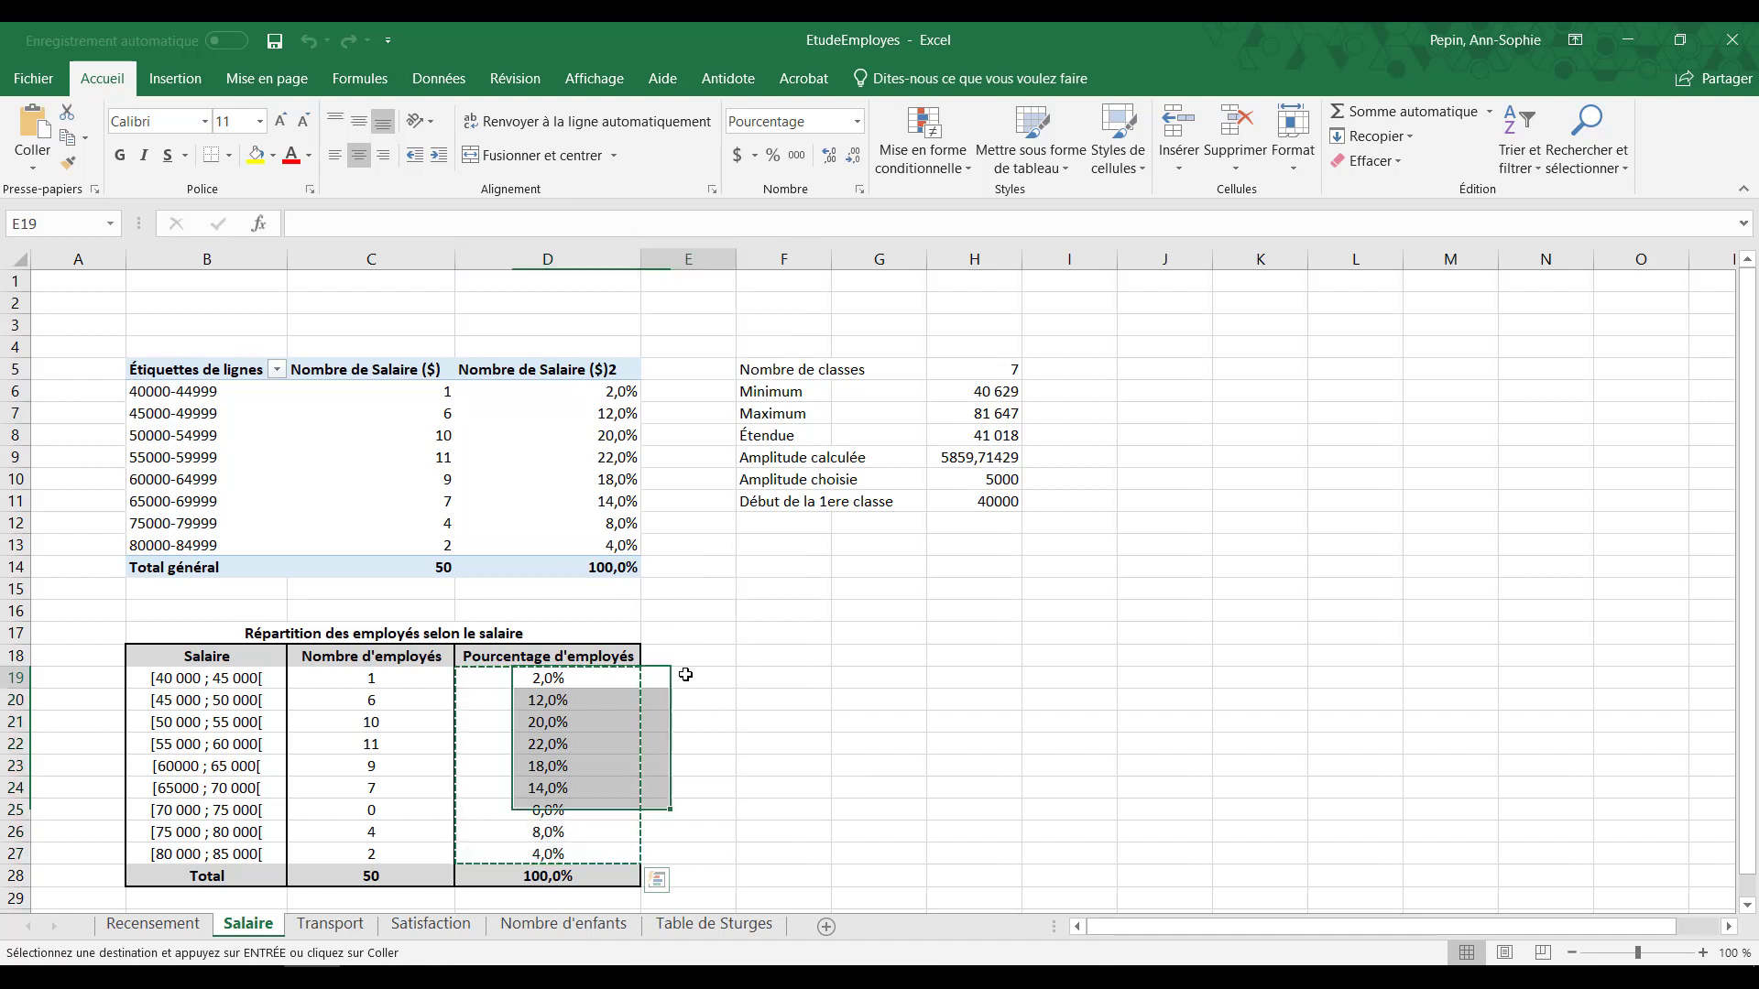
right_click(685, 675)
left_click(731, 210)
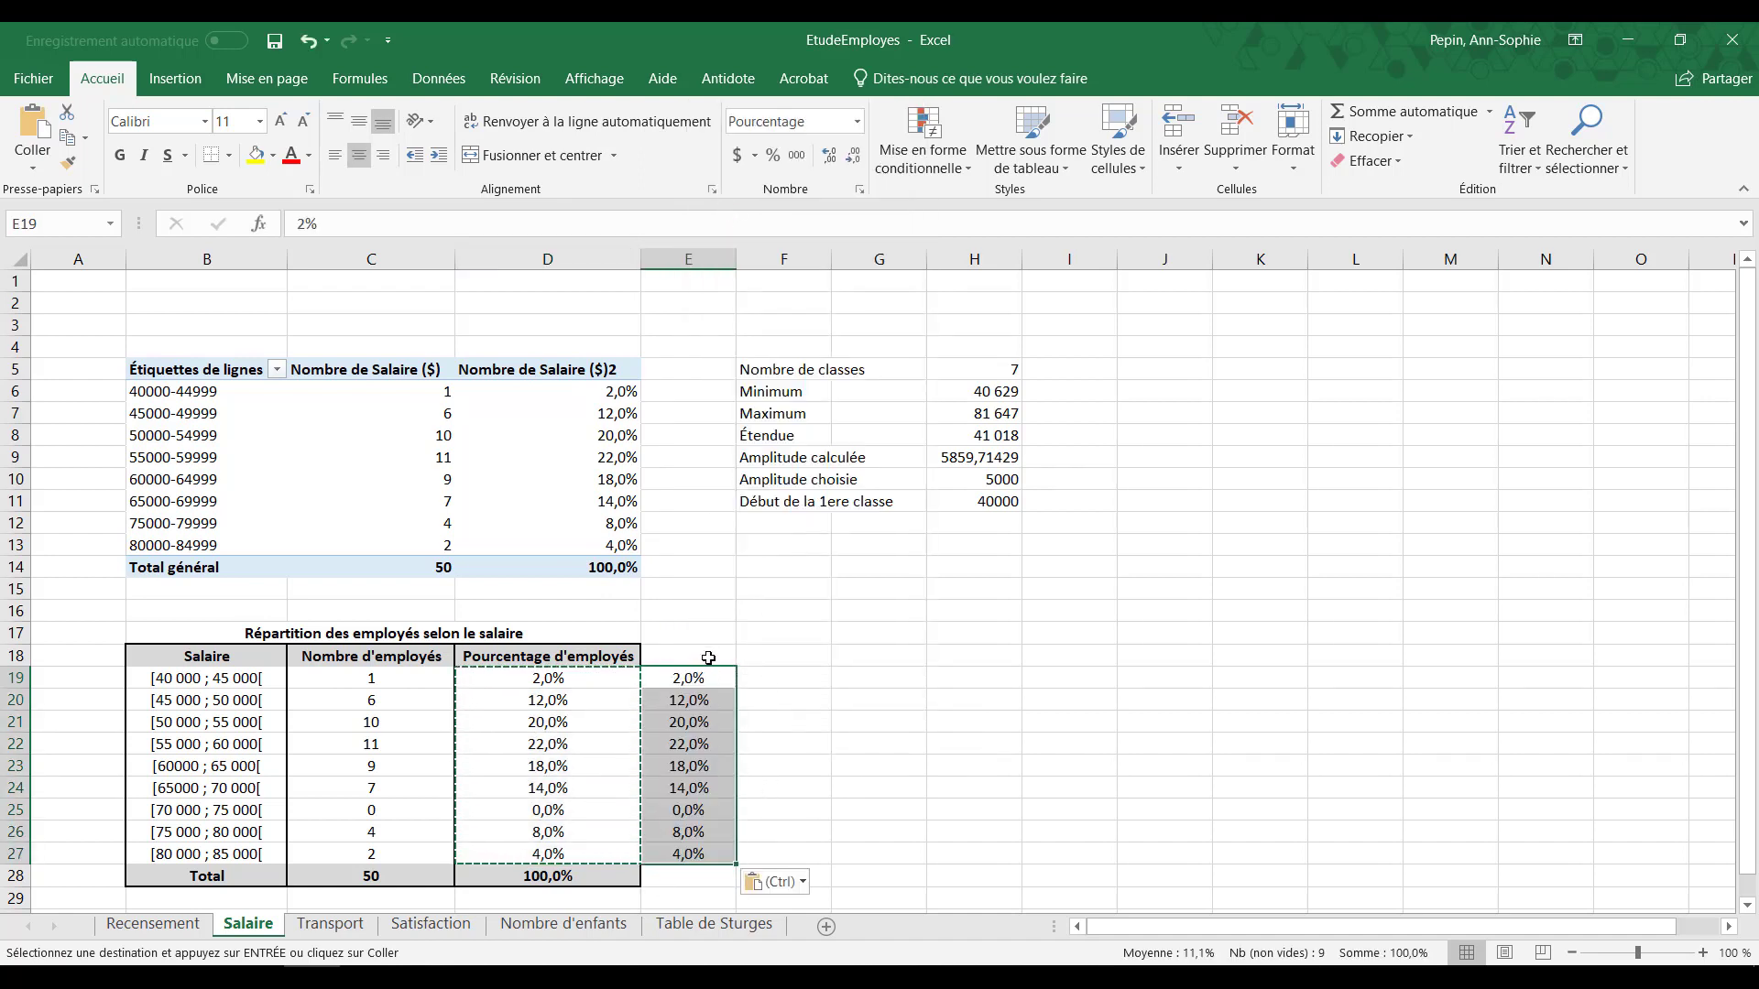
Step: Enter 0% in E18 and E28, directly above and below the copied percentages
left_click(708, 657)
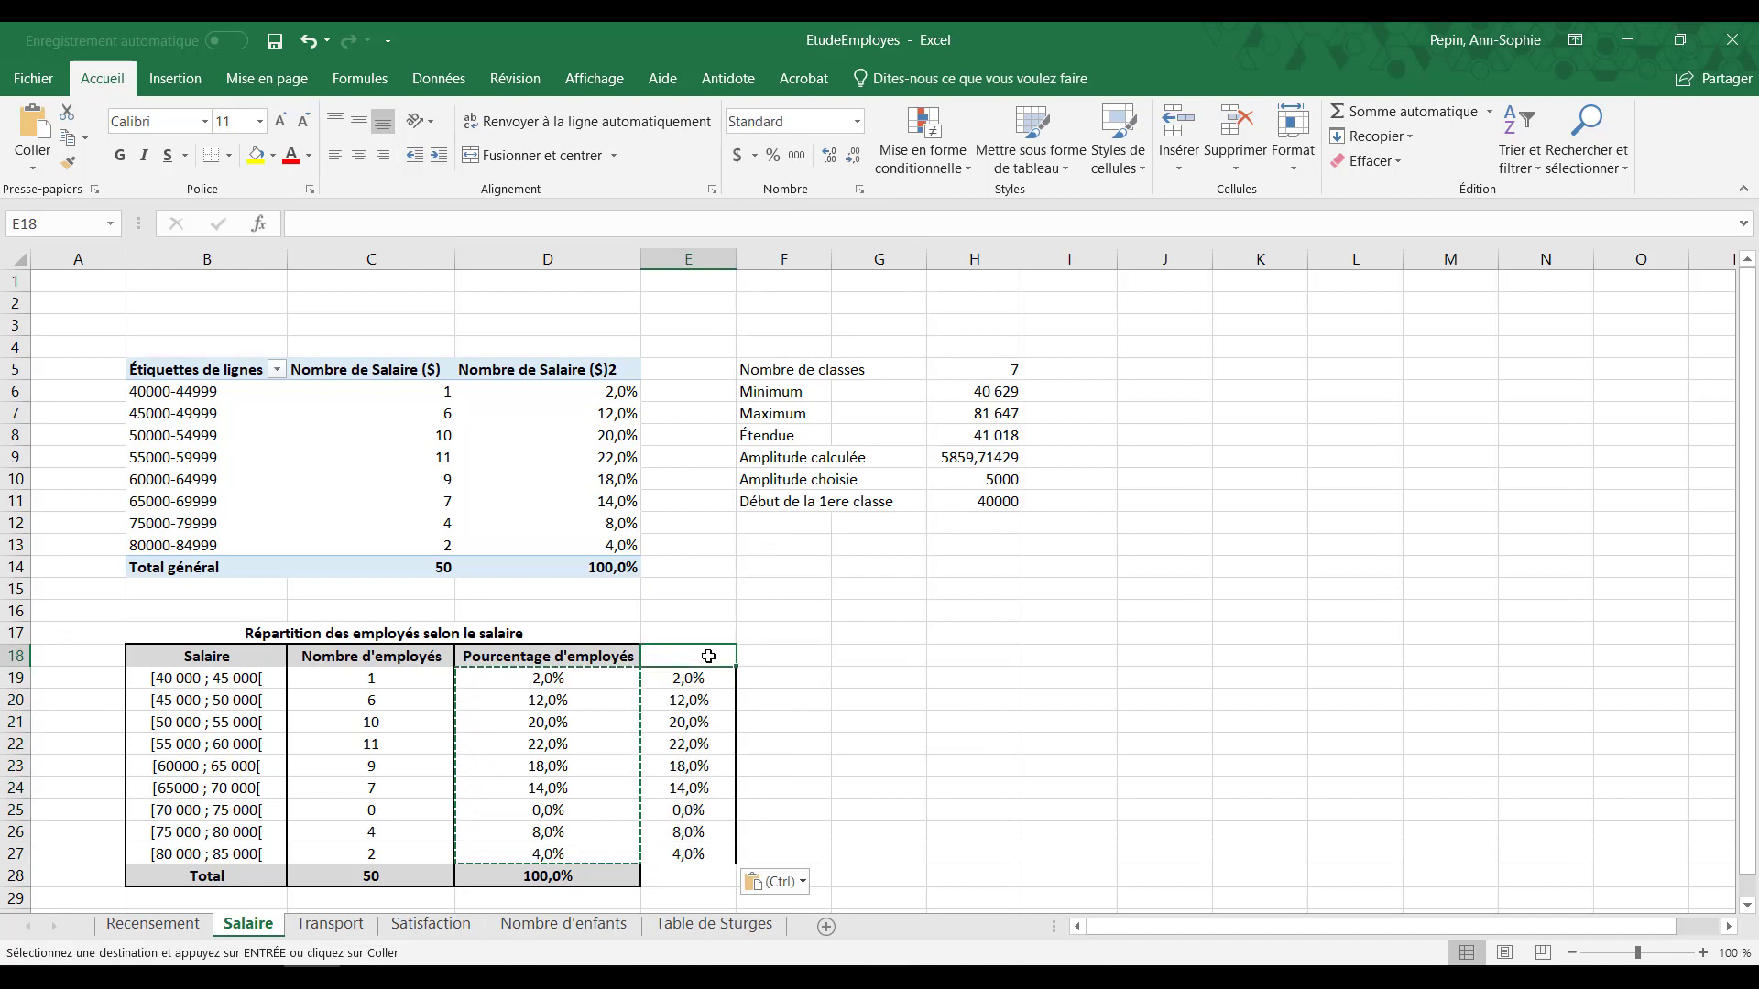
type("0")
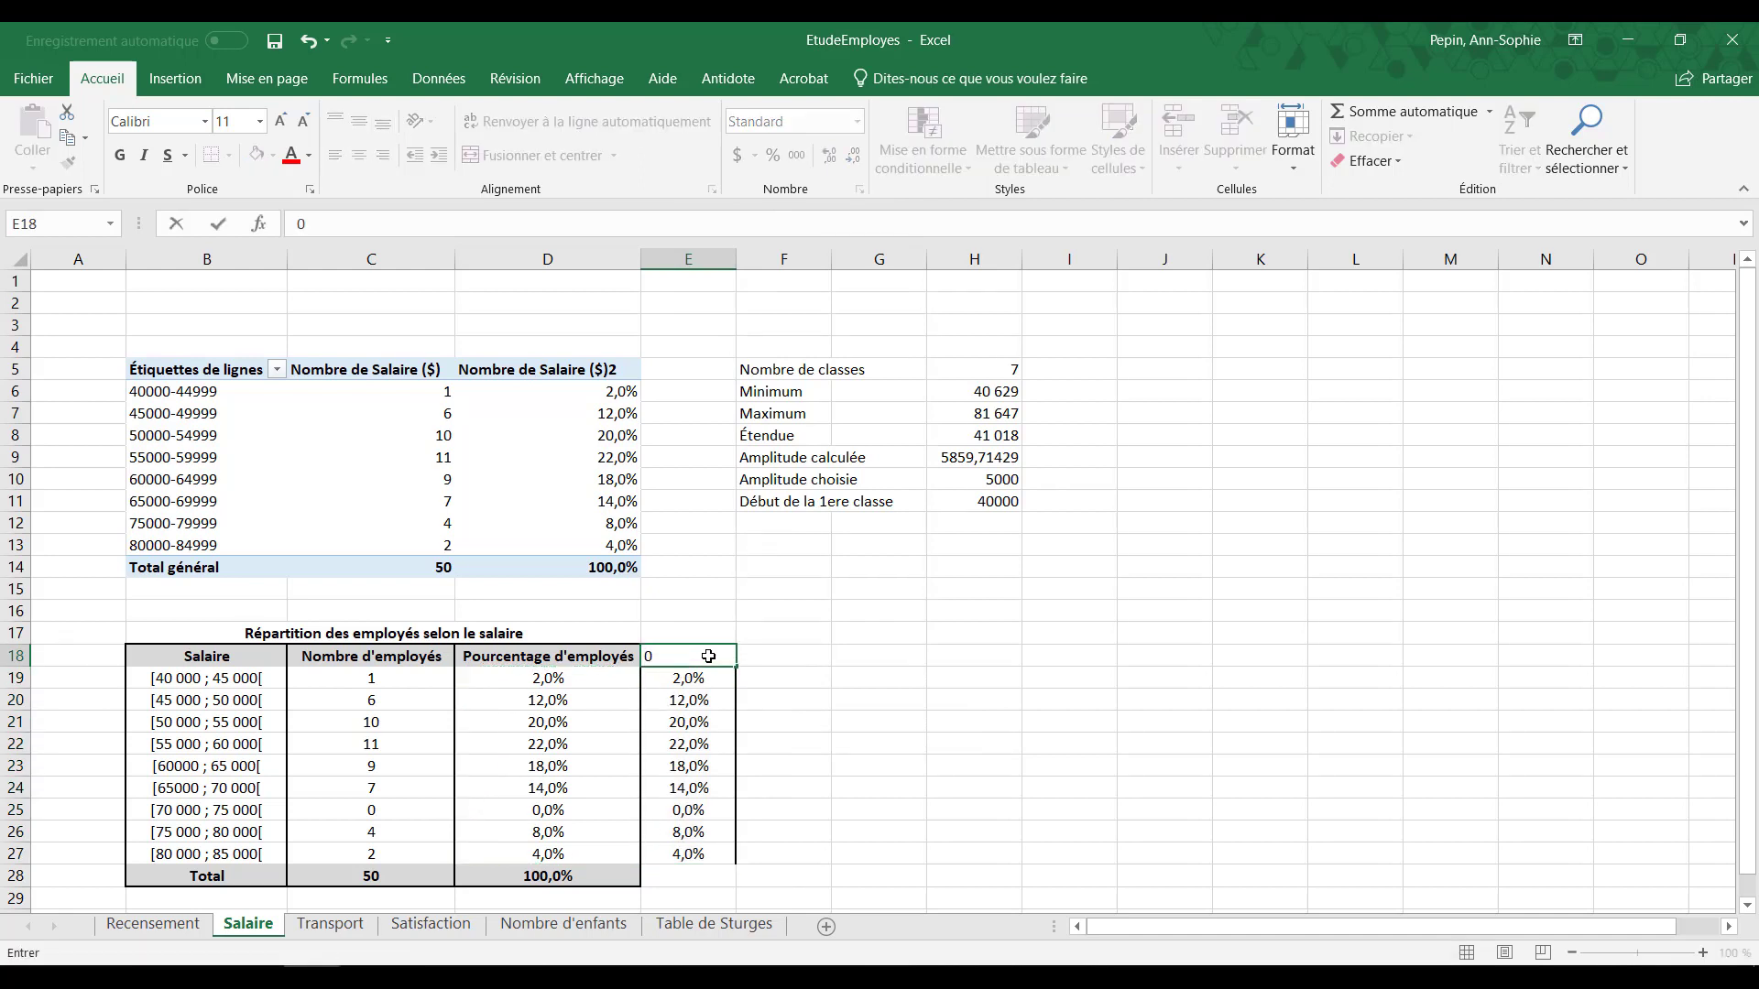
type("%")
key("Return")
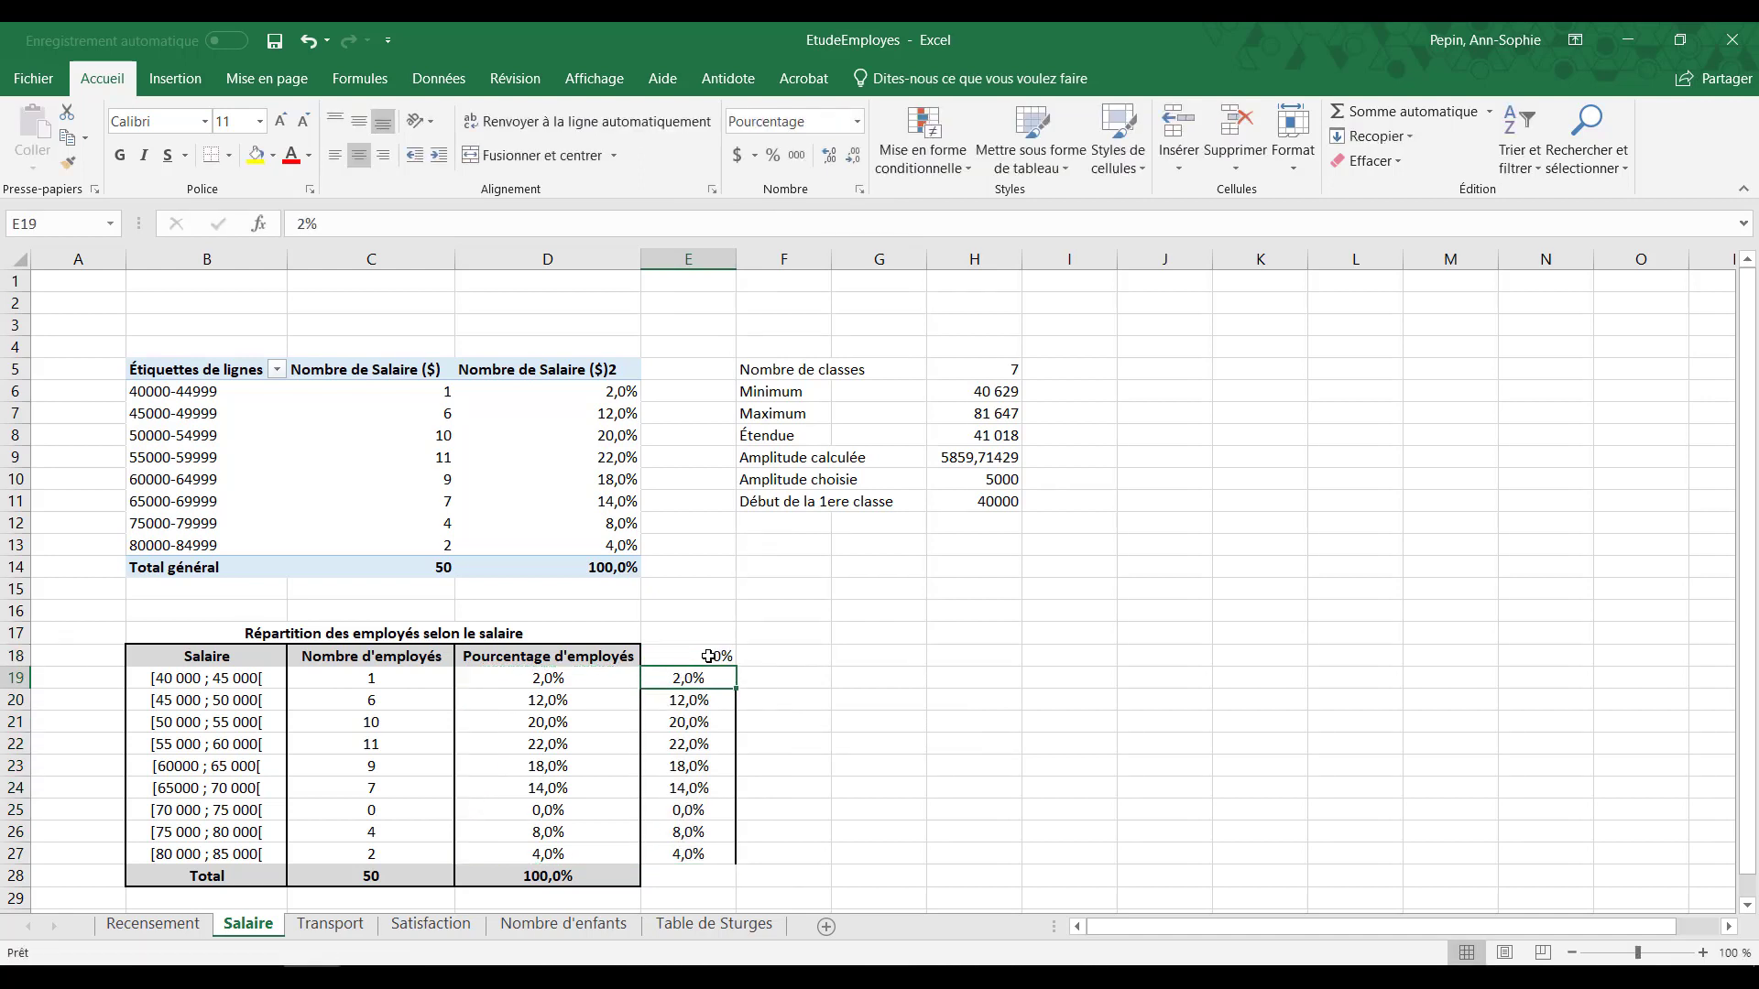
left_click(702, 877)
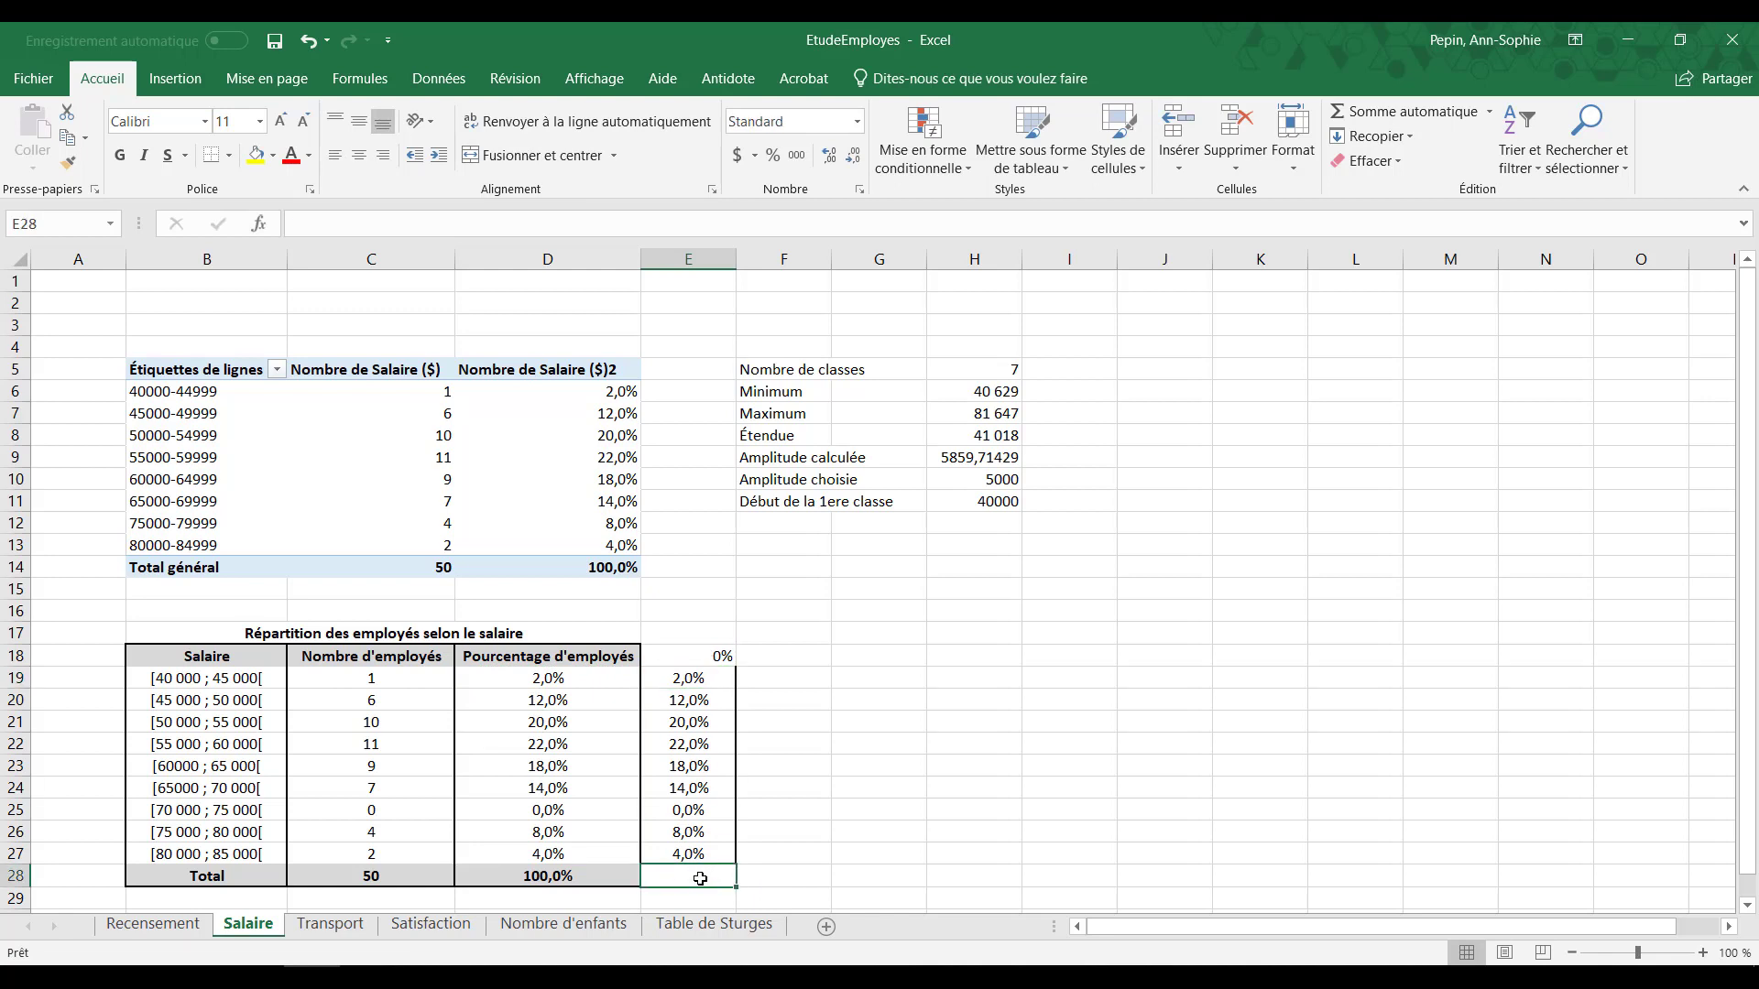
type("0%")
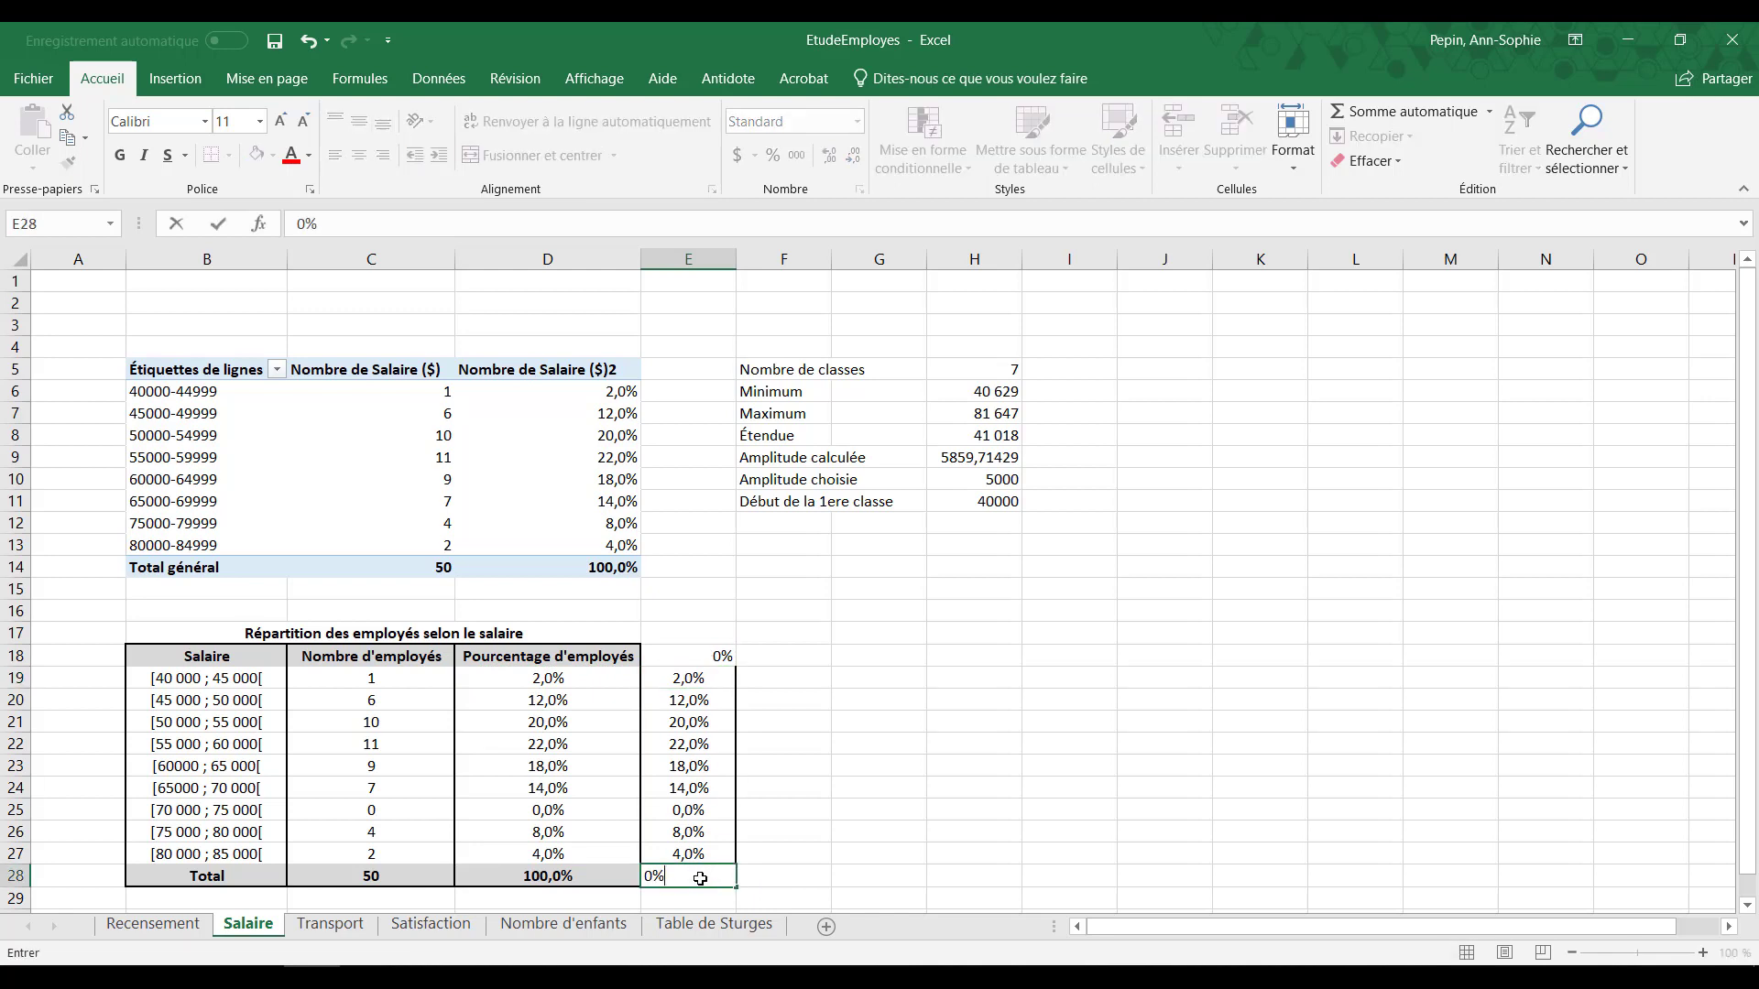
key("Return")
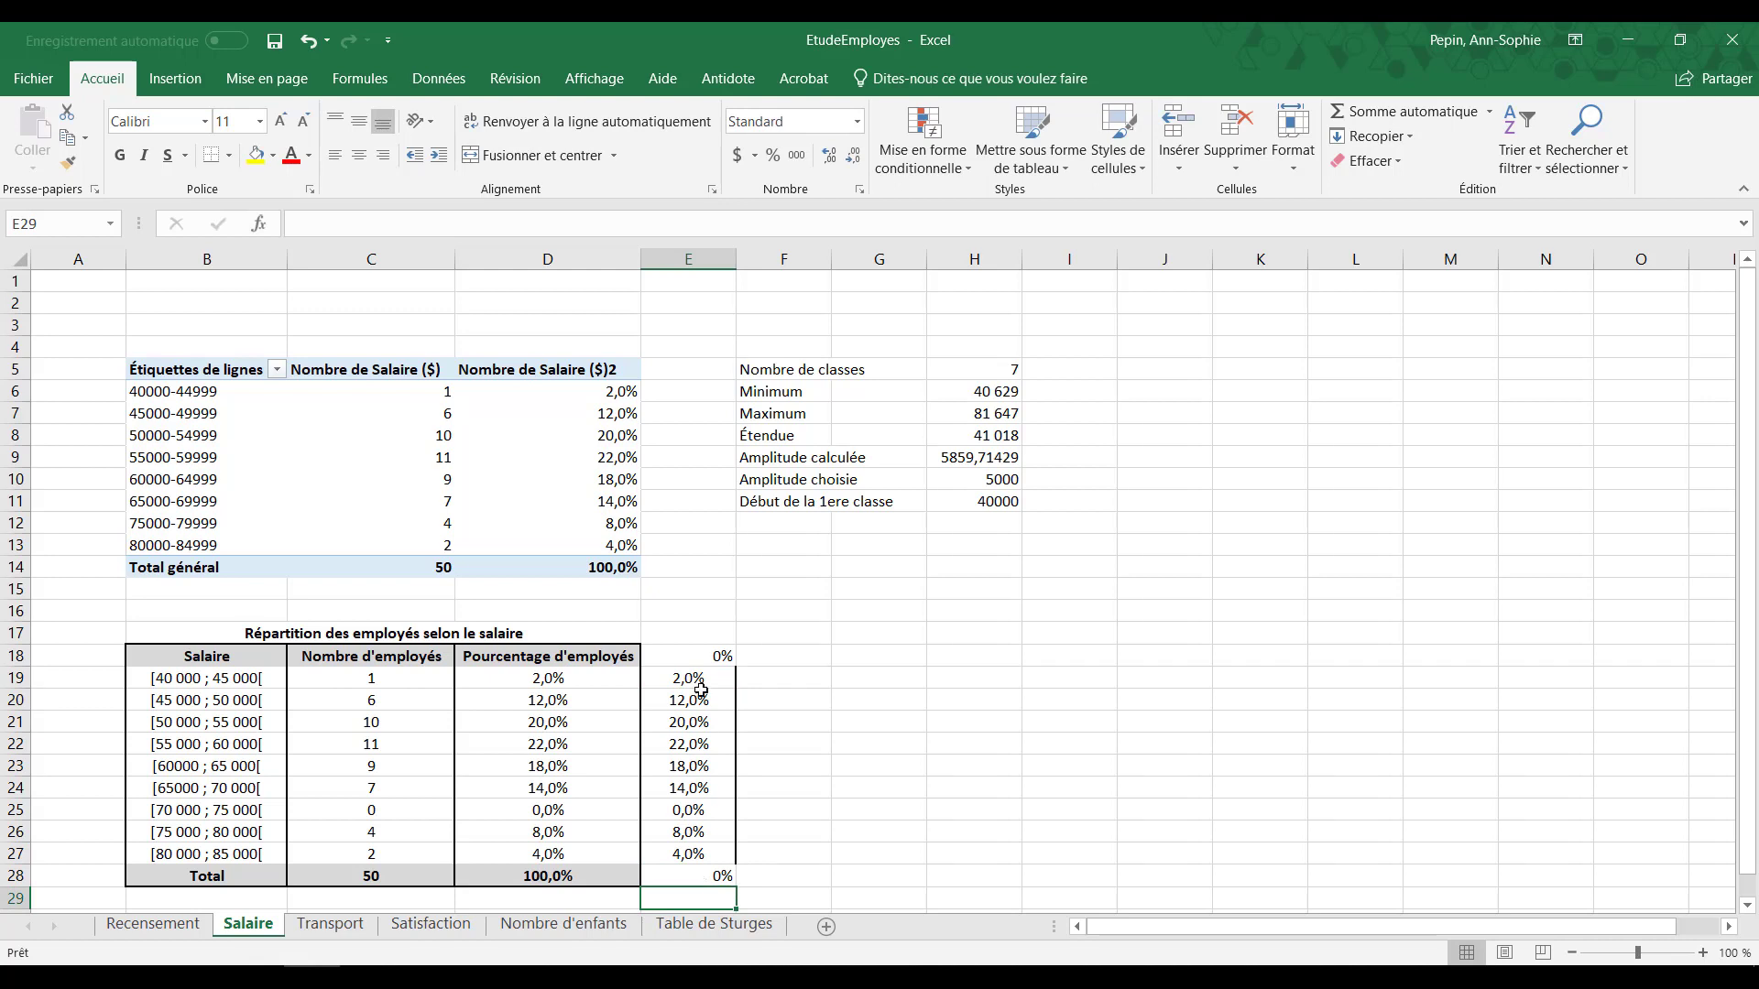
left_click(700, 654)
left_click(700, 880)
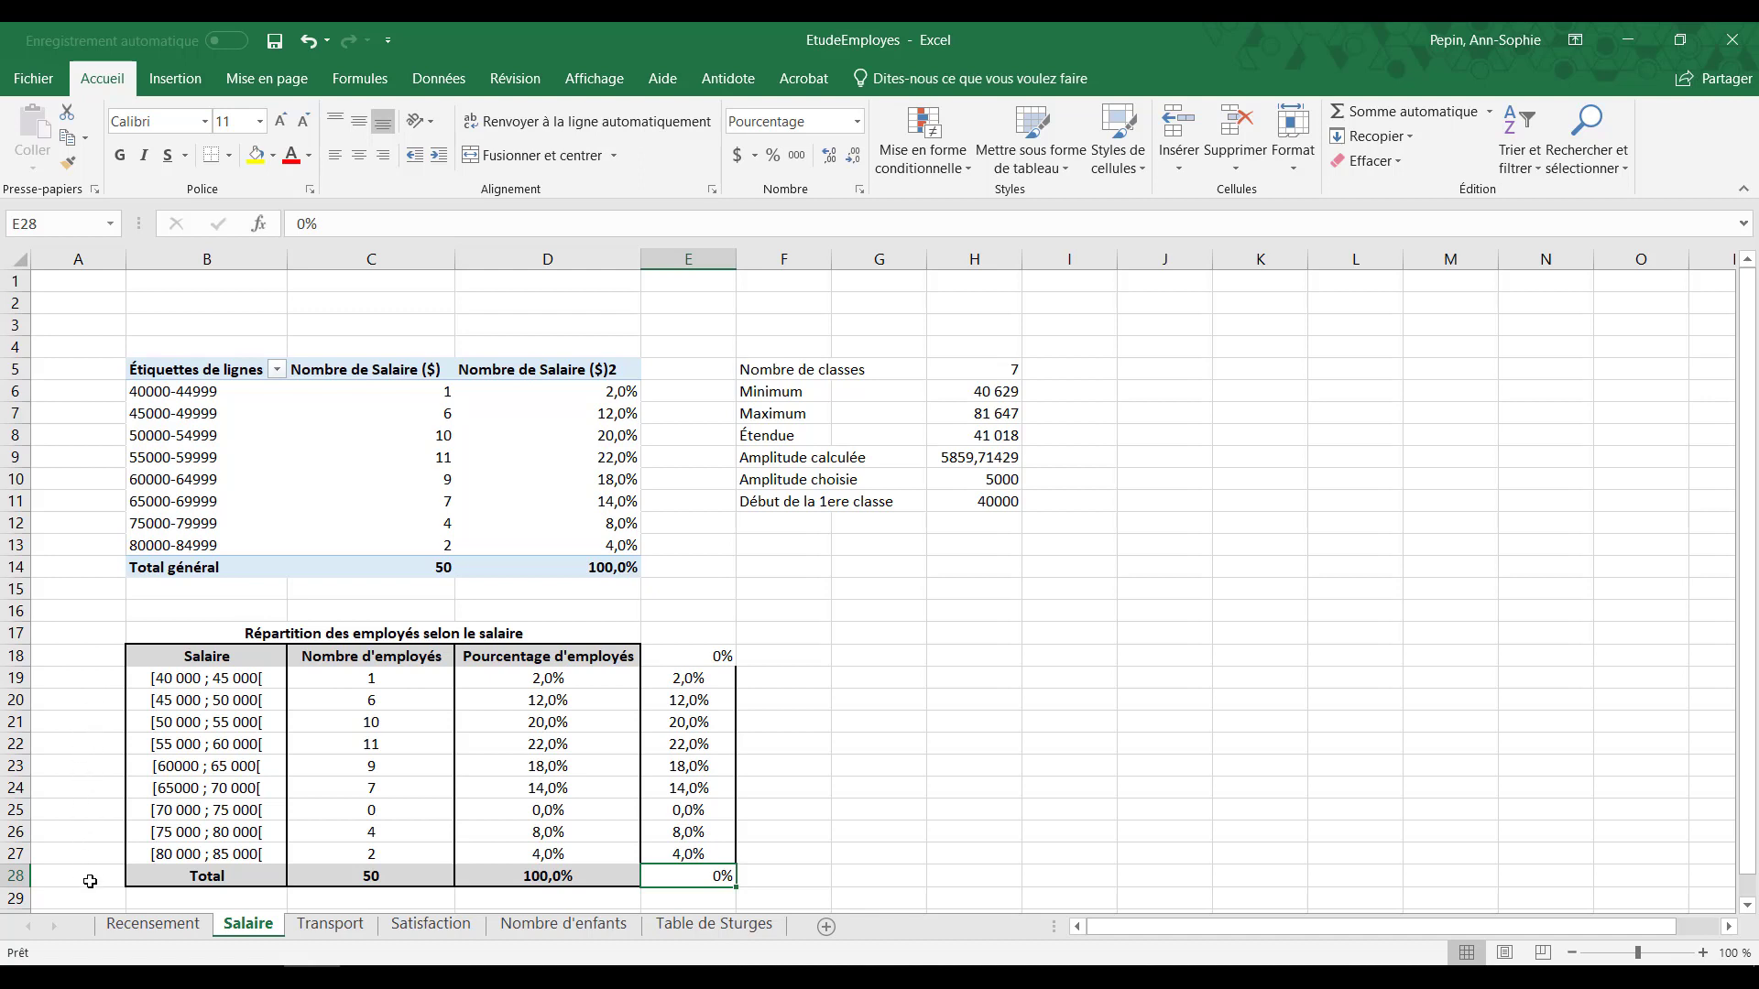
Step: Enter the first two class midpoints, 37,5 in A18 and 42,5 in A19
left_click(88, 656)
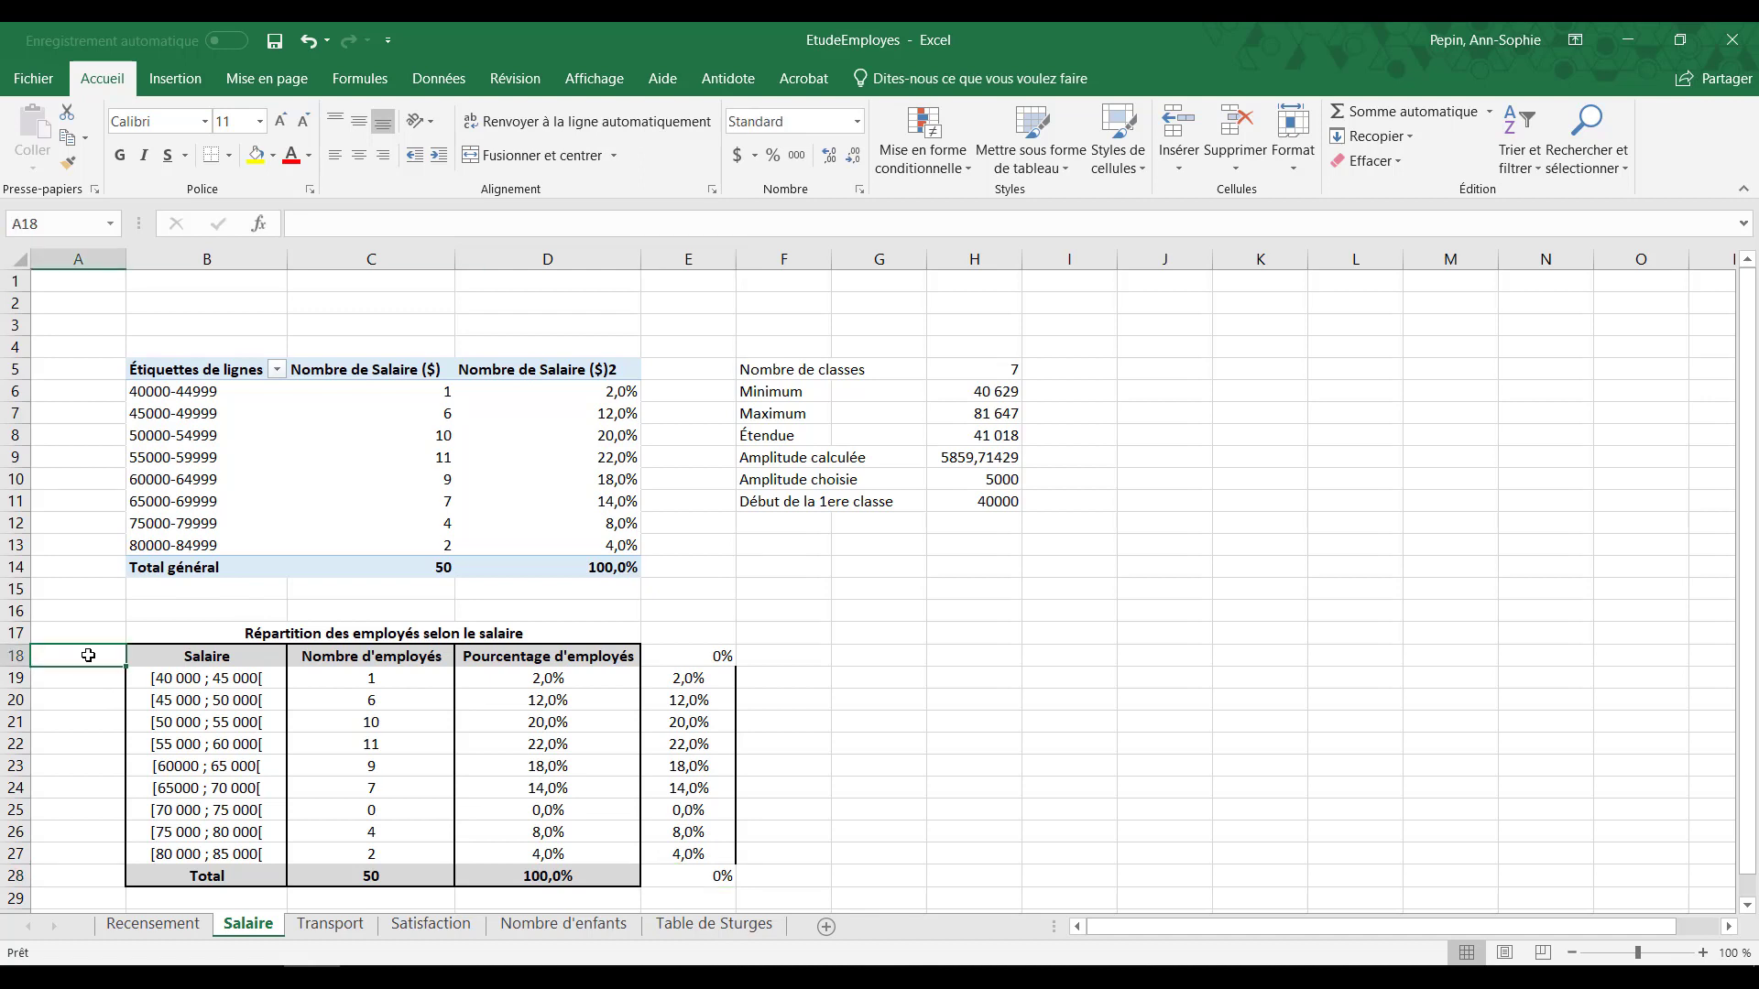
type("37,5")
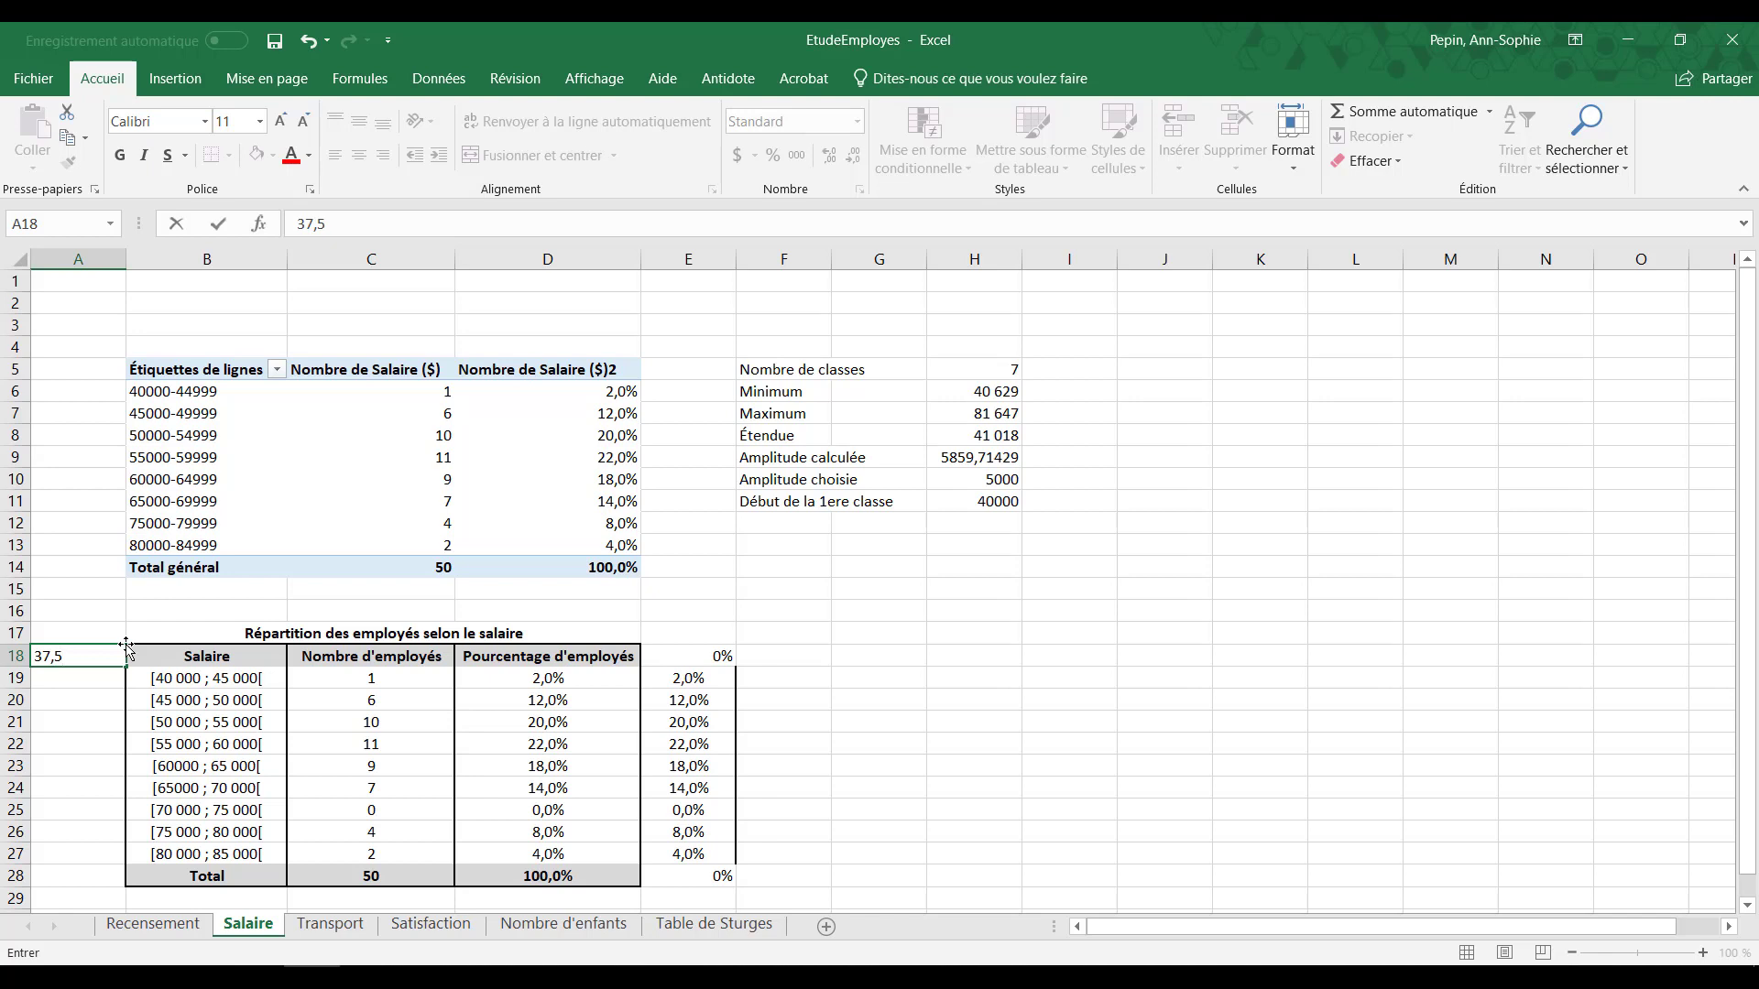
key("Return")
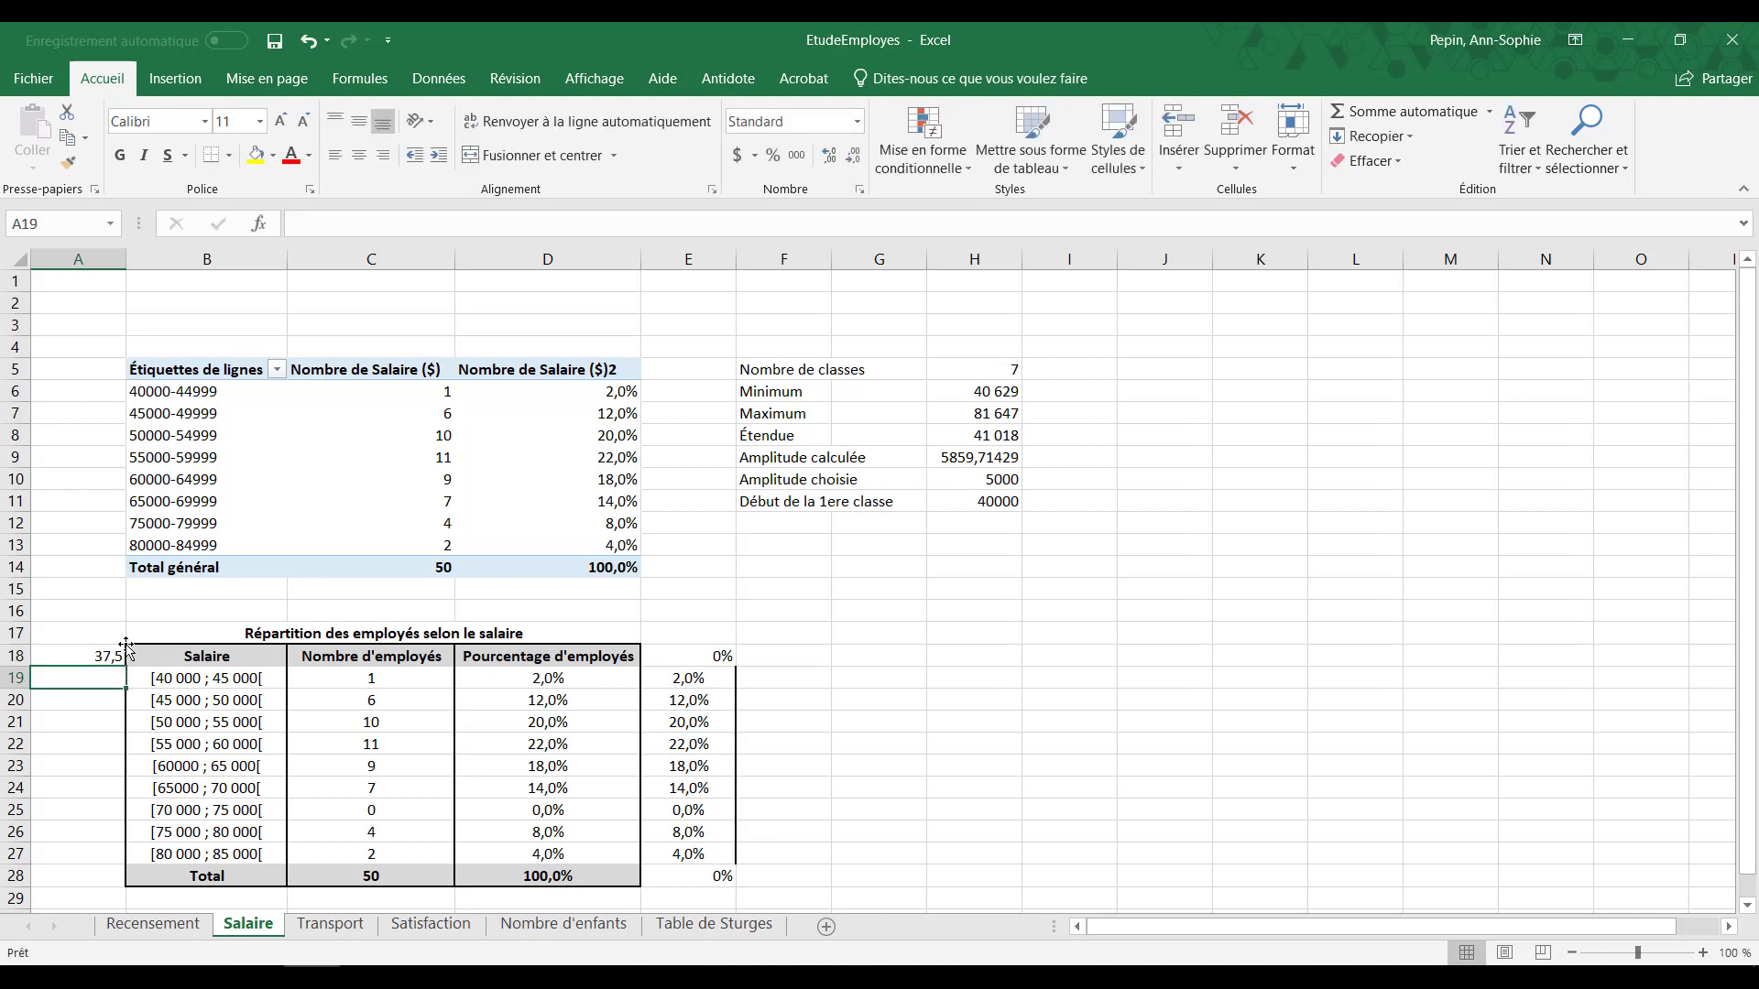
type("42")
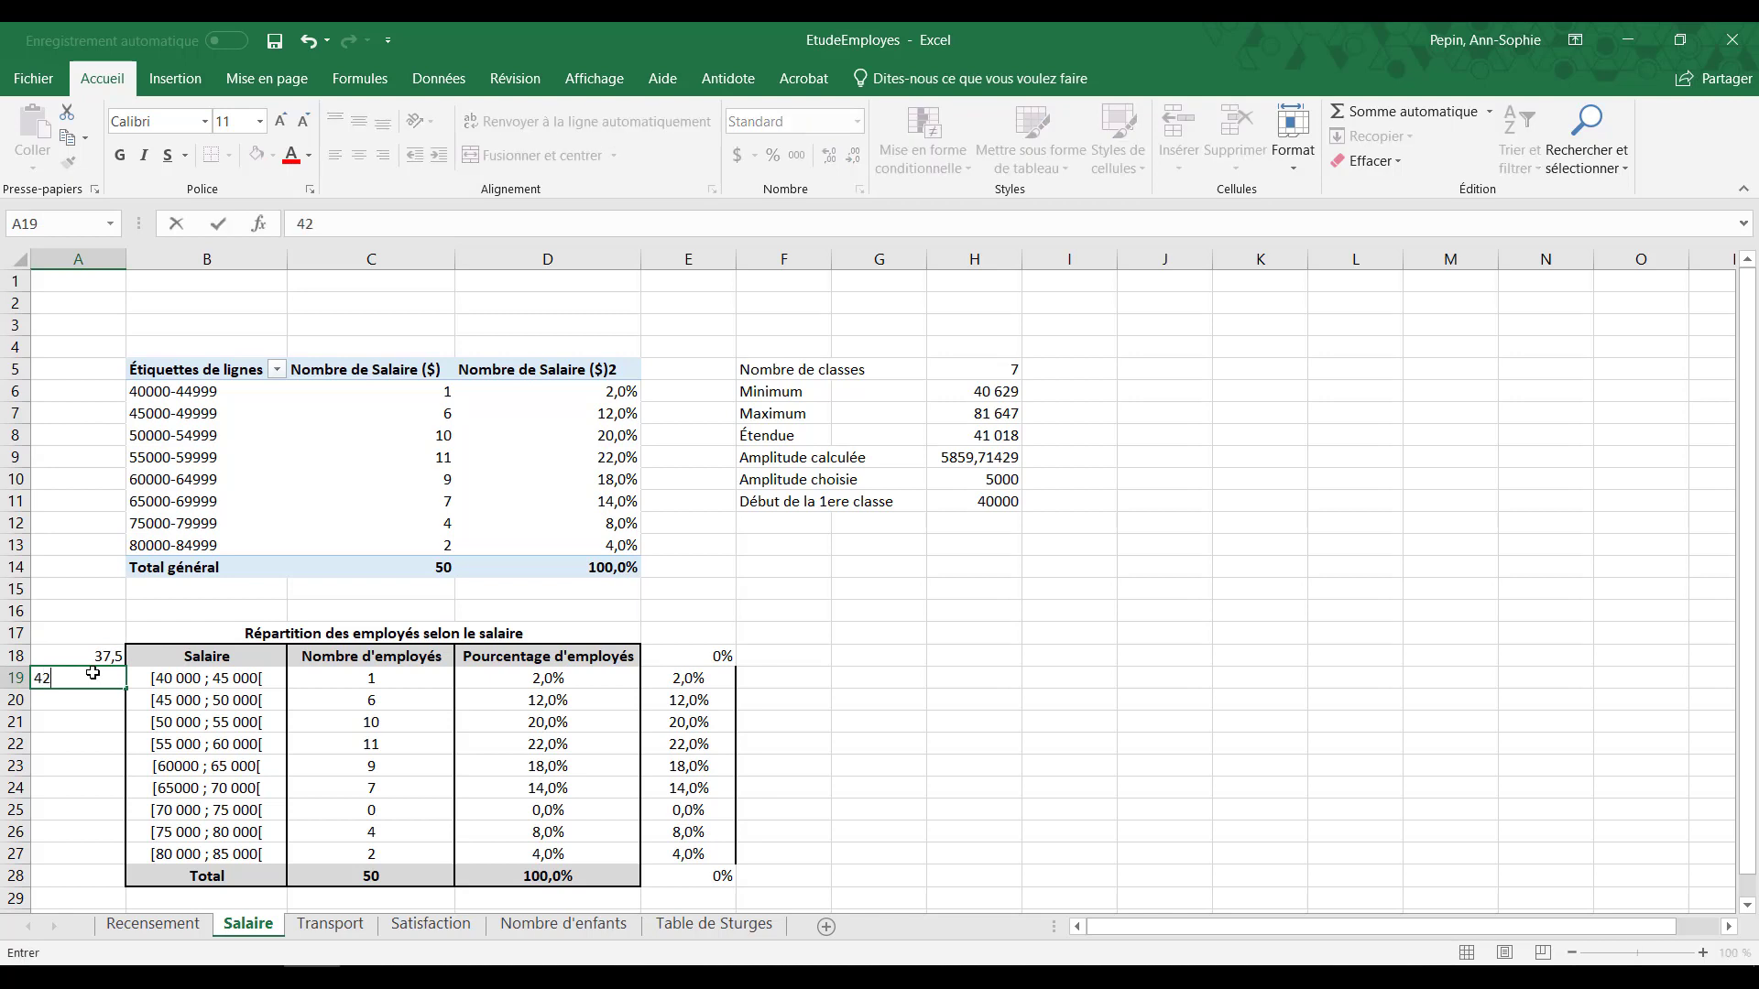
type(",5")
key("Return")
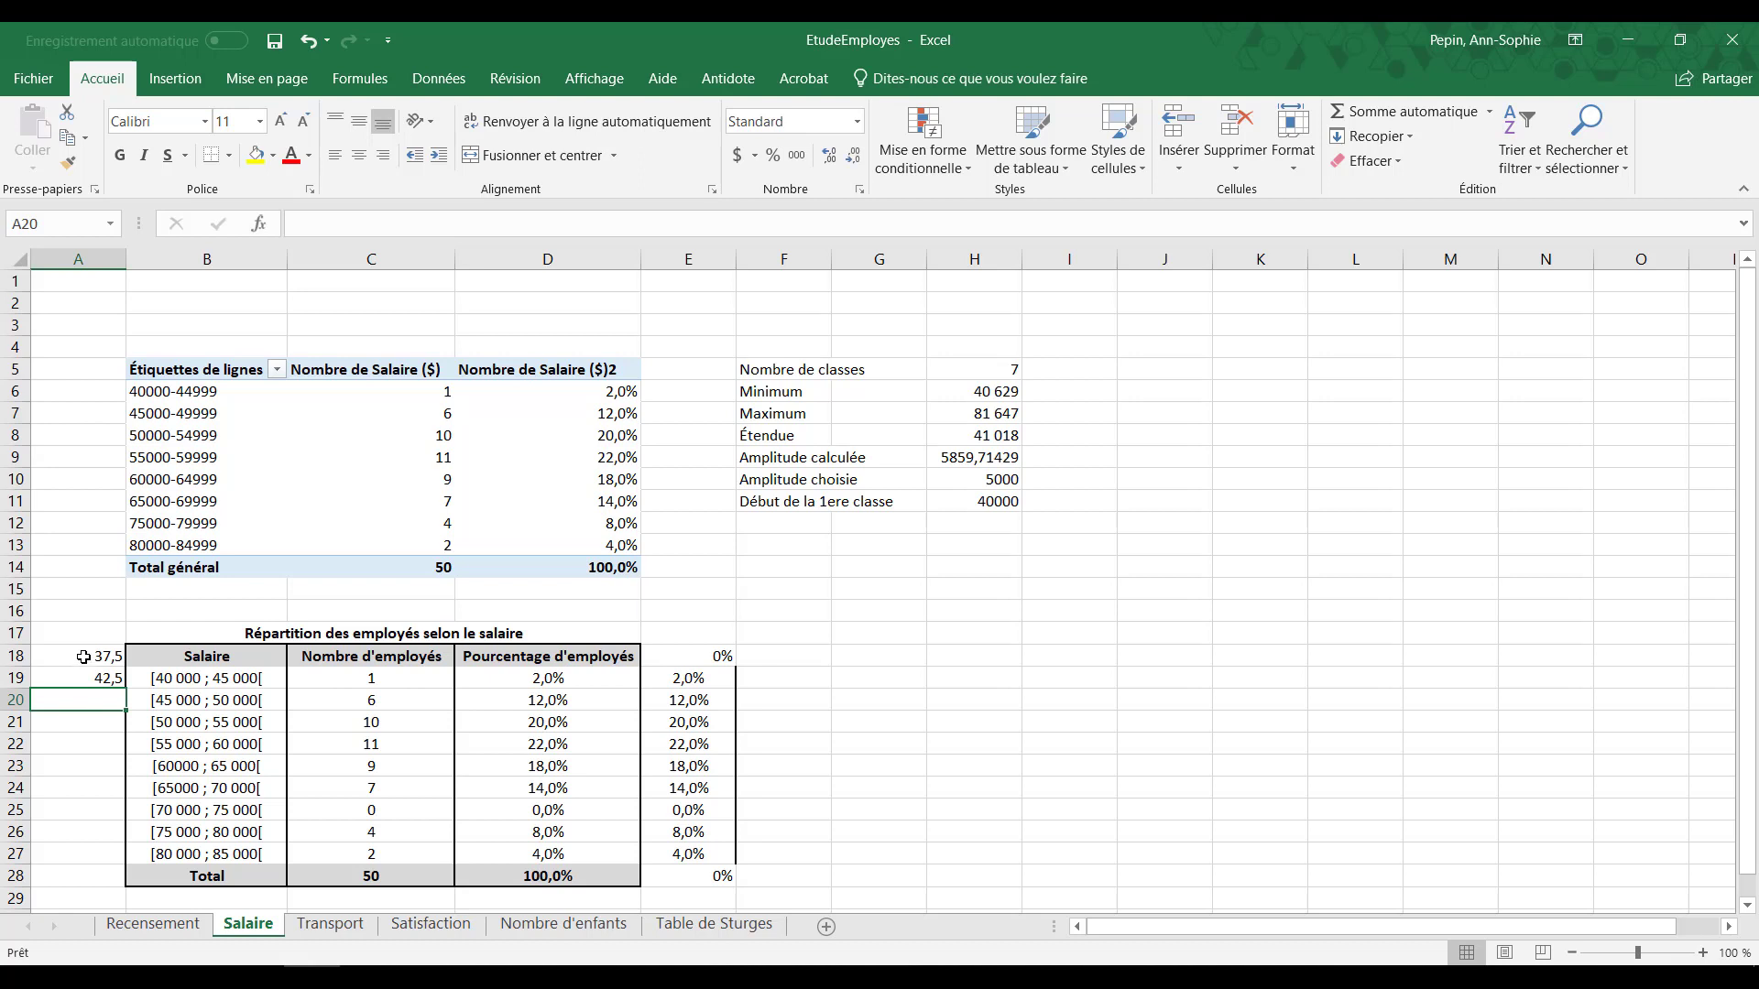
Step: Extend the midpoint series from A18:A19 down to A28 in increments of 5
left_click_drag(83, 657, 103, 679)
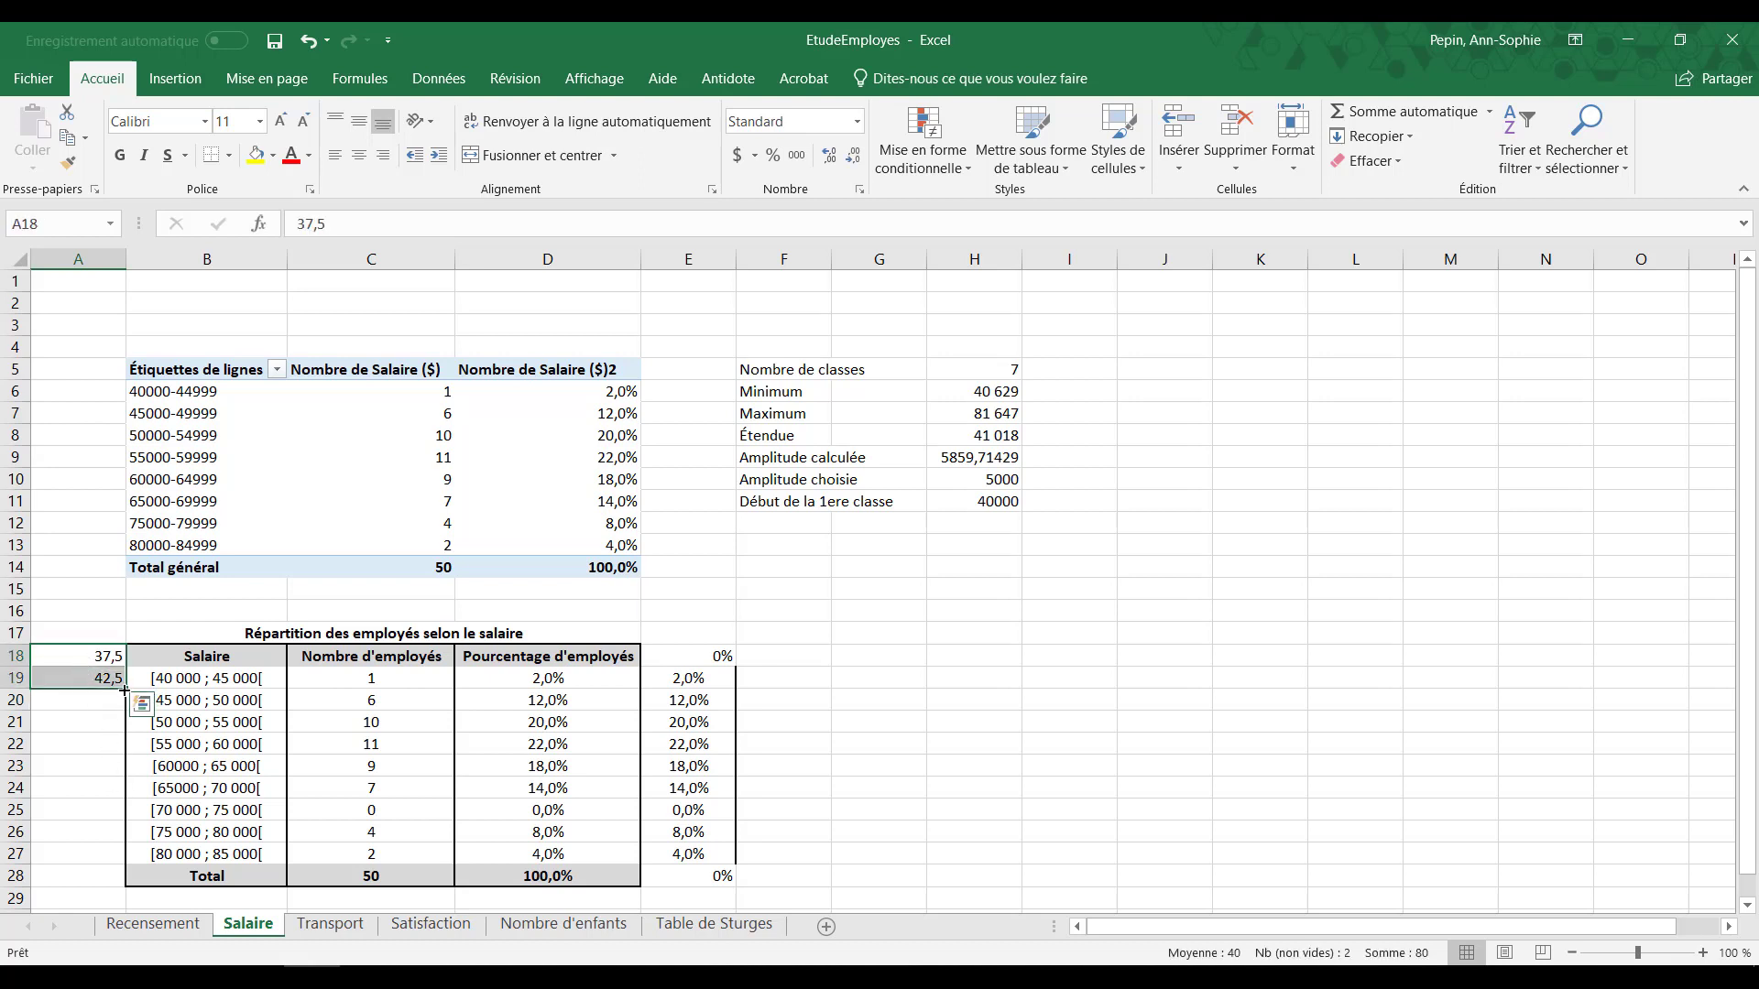
left_click_drag(123, 689, 128, 877)
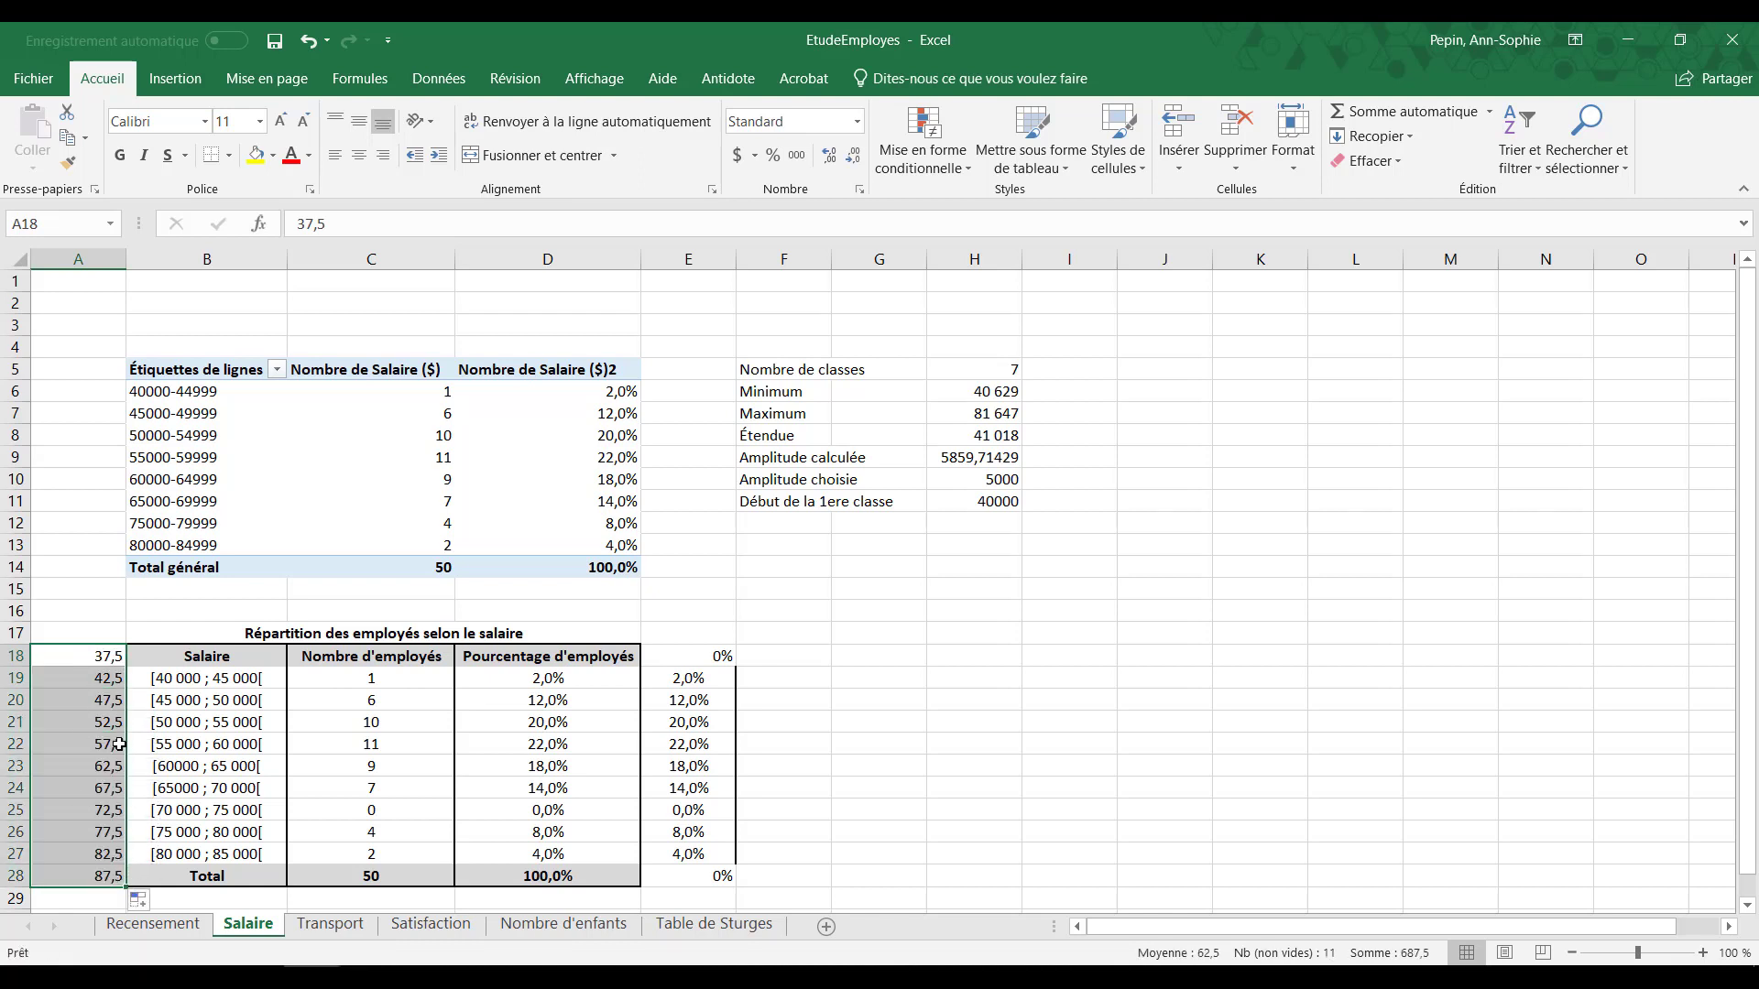
left_click(193, 855)
left_click(89, 858)
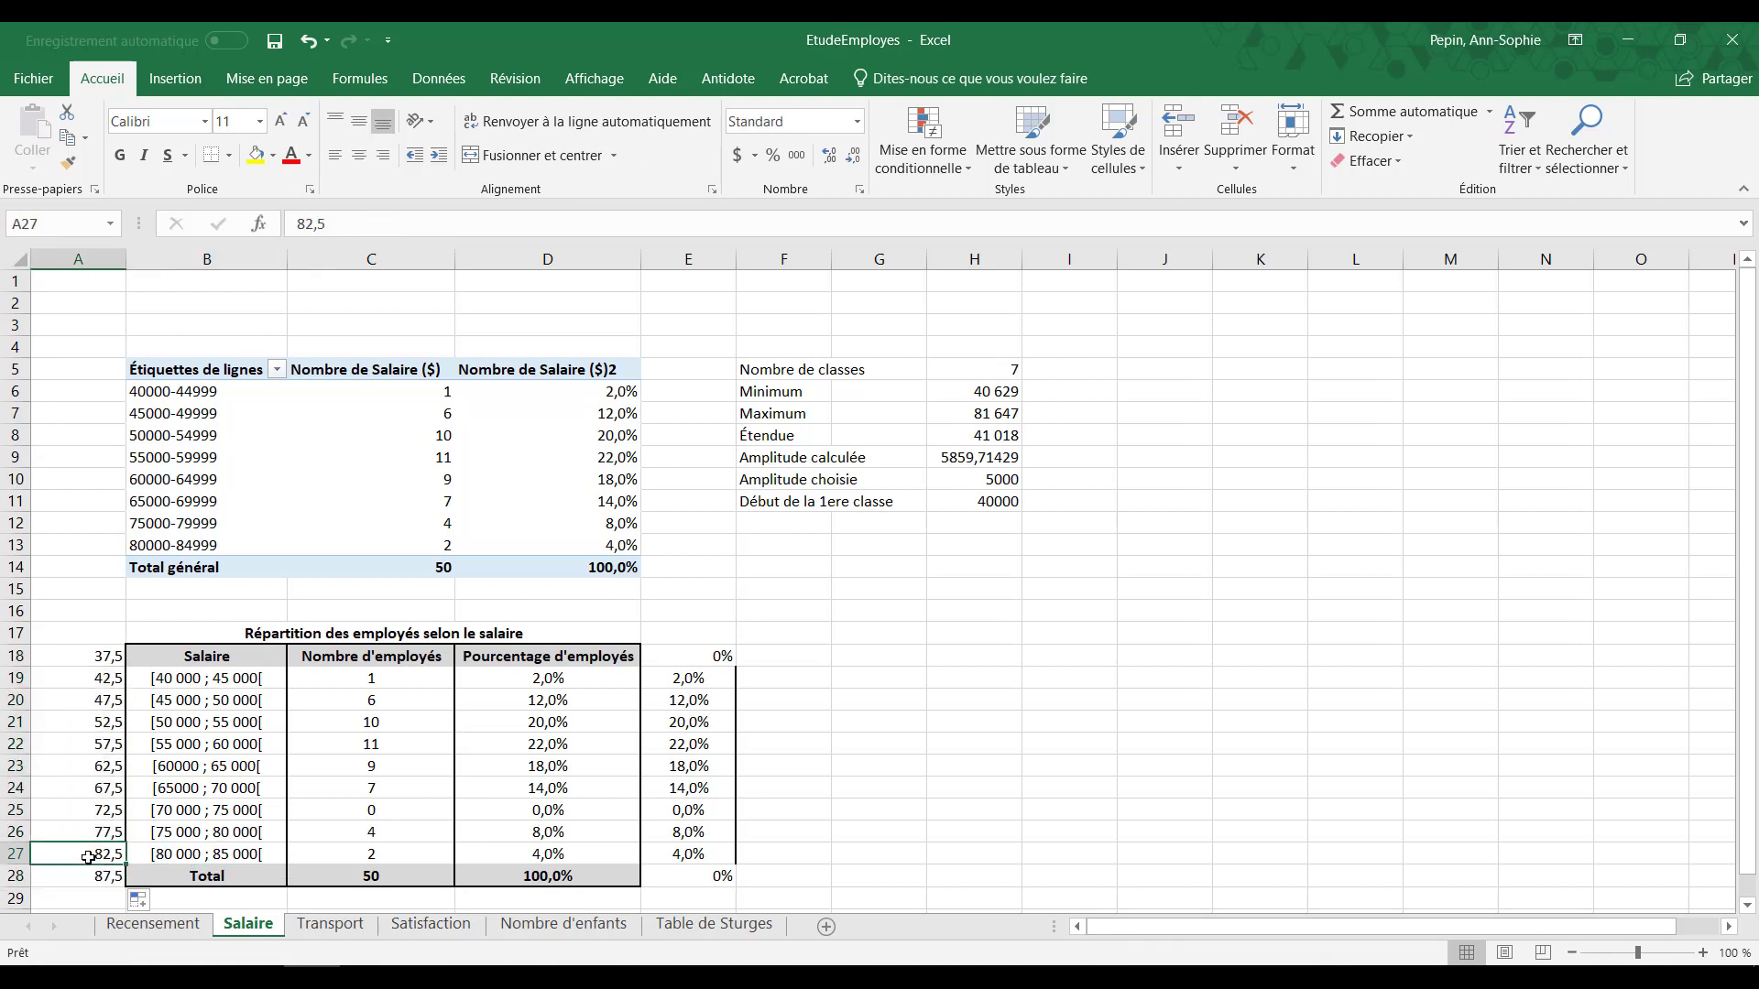
Step: Insert a basic 2D line chart from the percentages in E18:E28 and move it clear of the tables
left_click(706, 876)
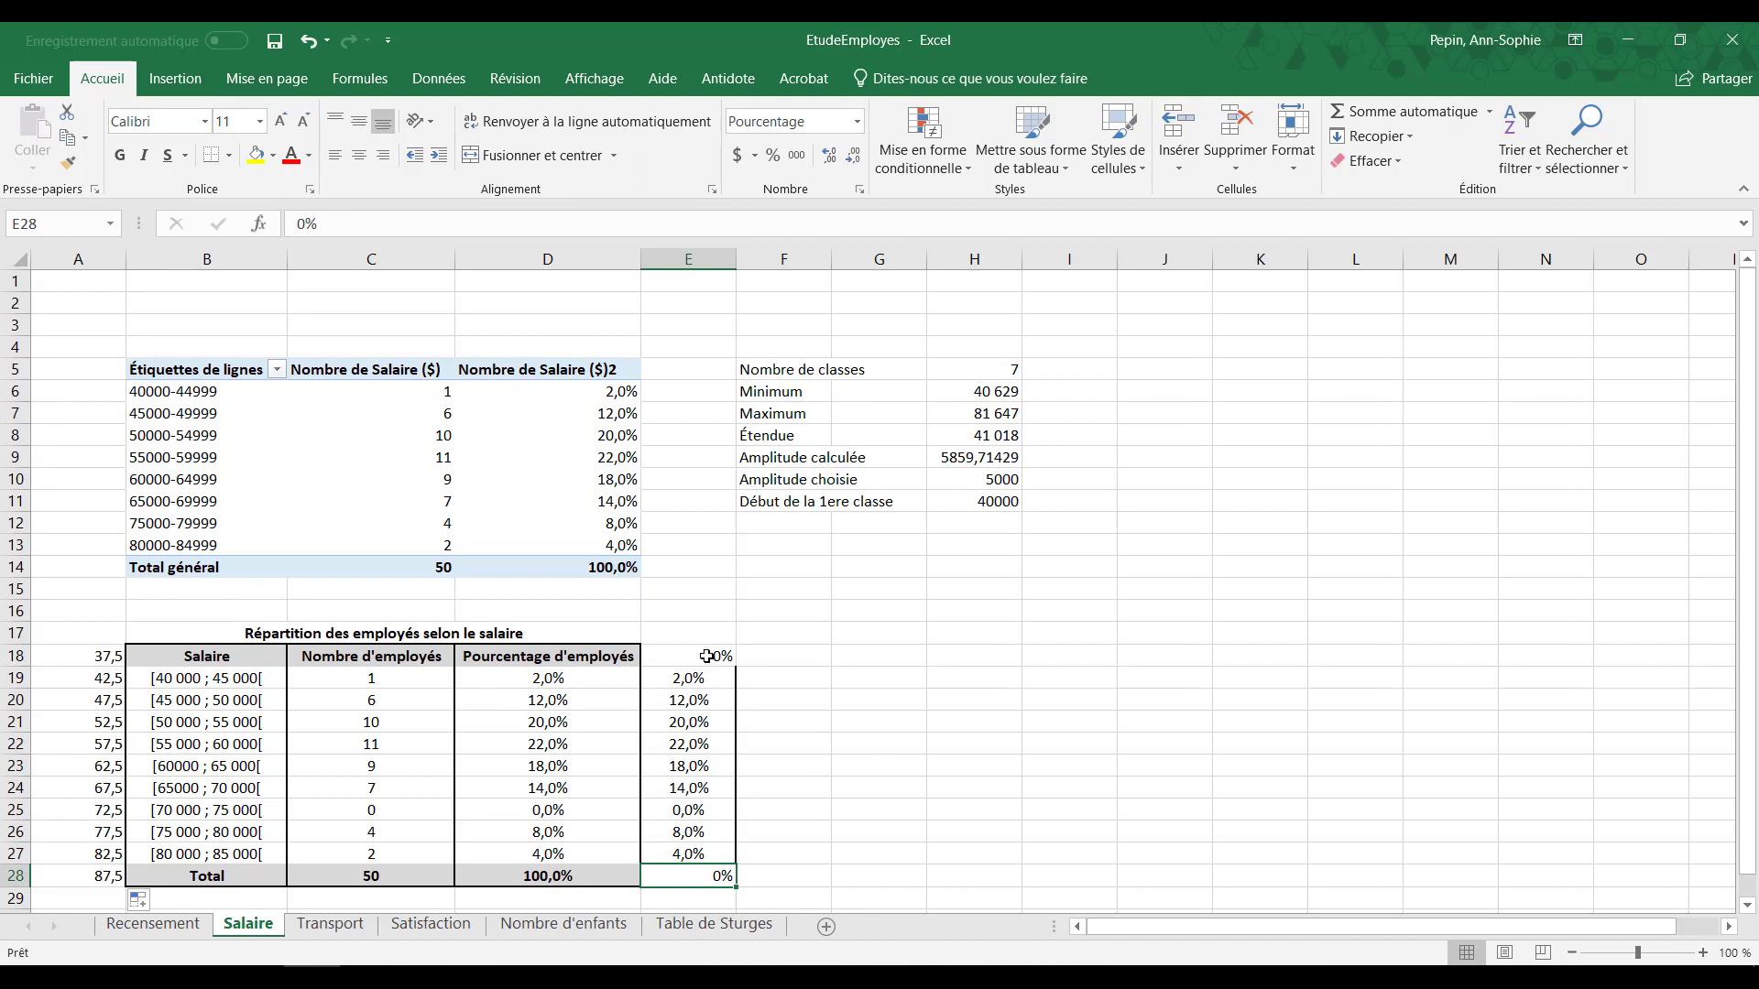
left_click_drag(705, 654, 716, 870)
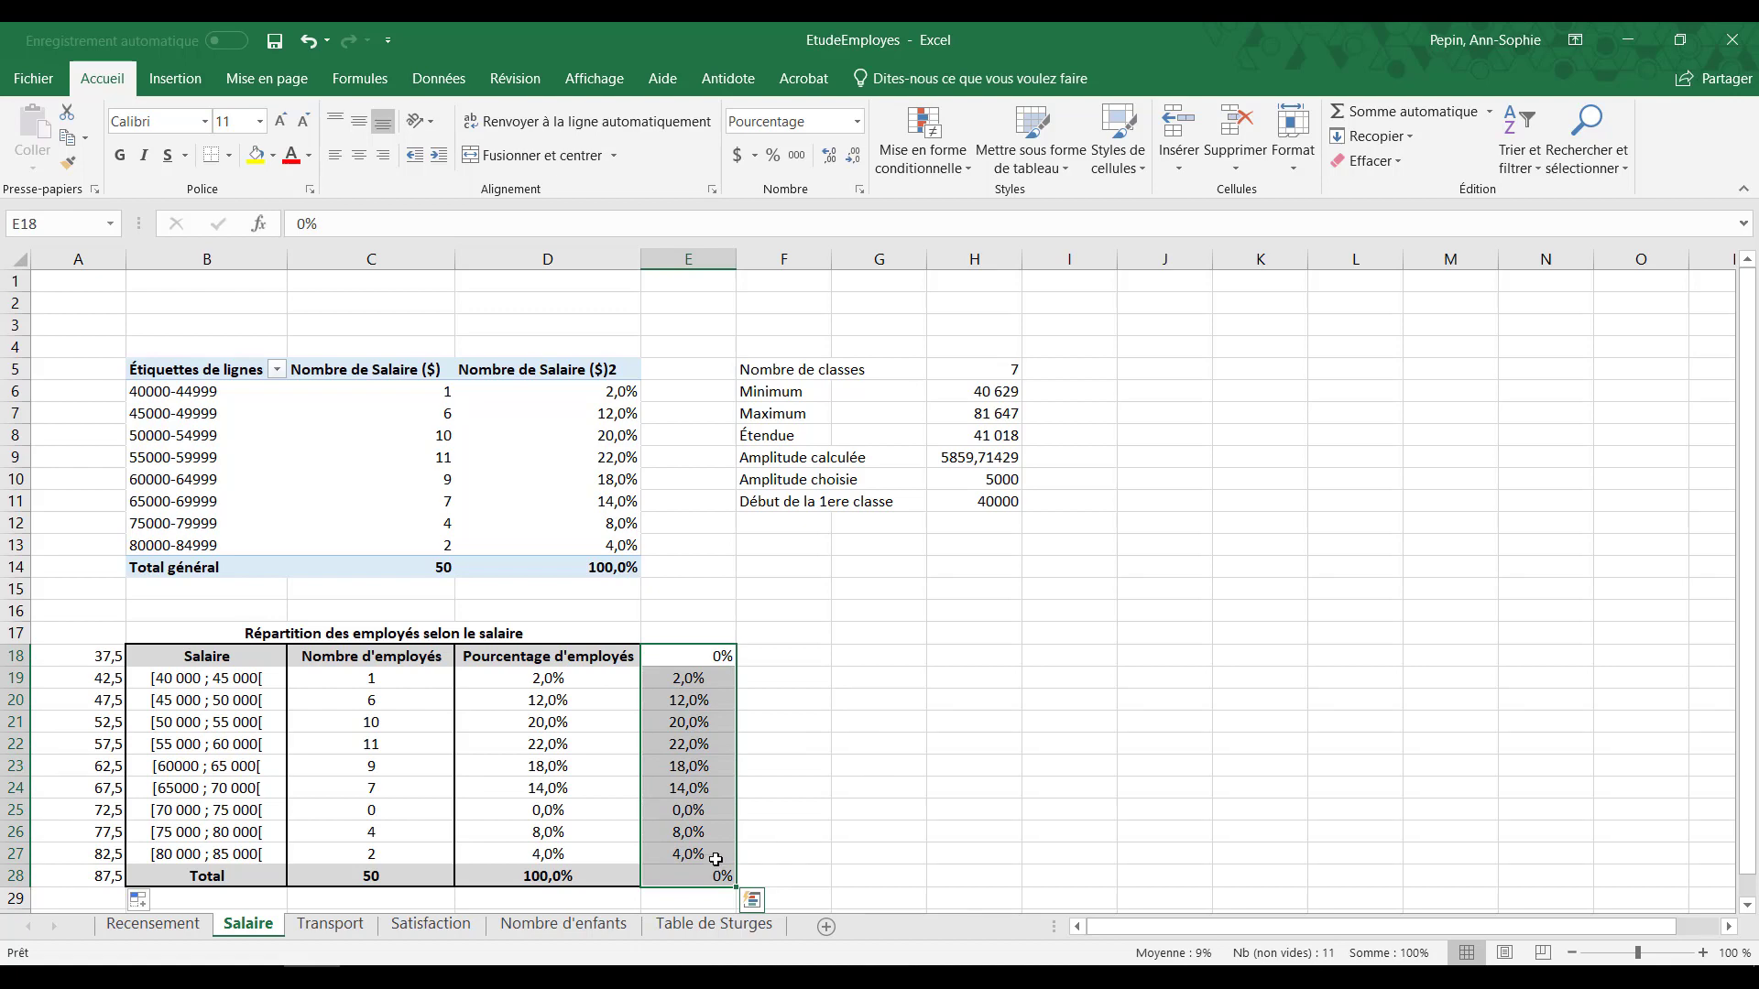
left_click(176, 77)
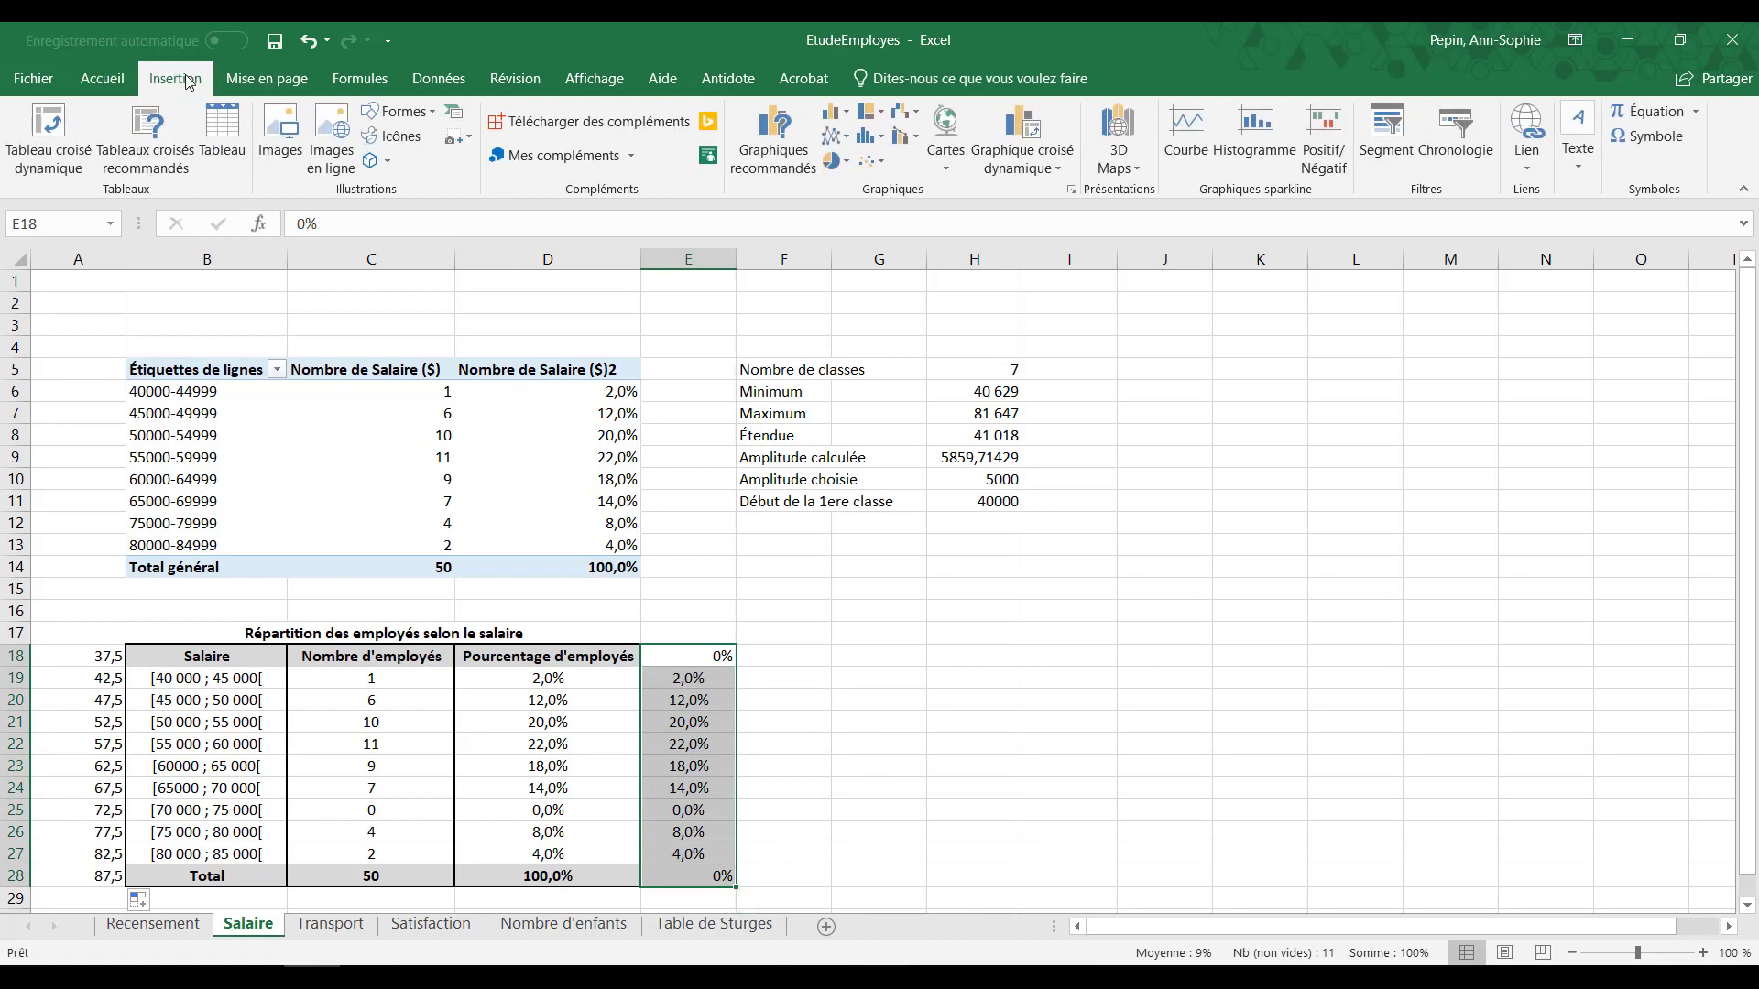
left_click(846, 141)
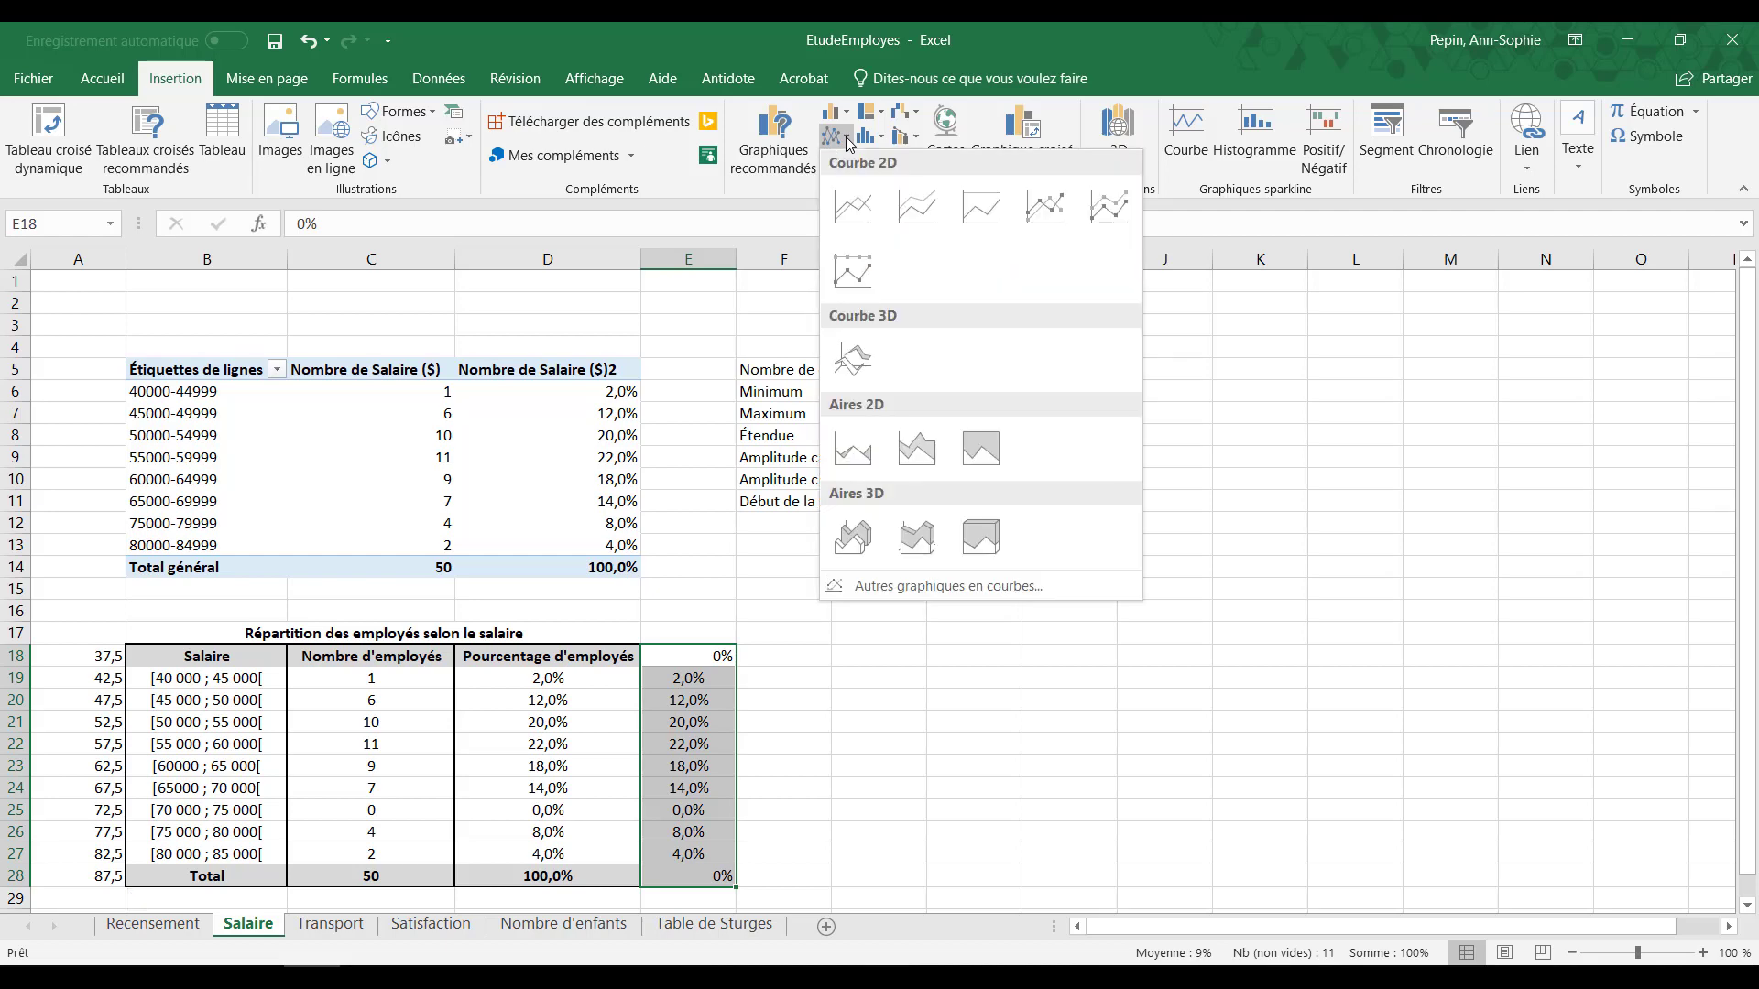
left_click(853, 207)
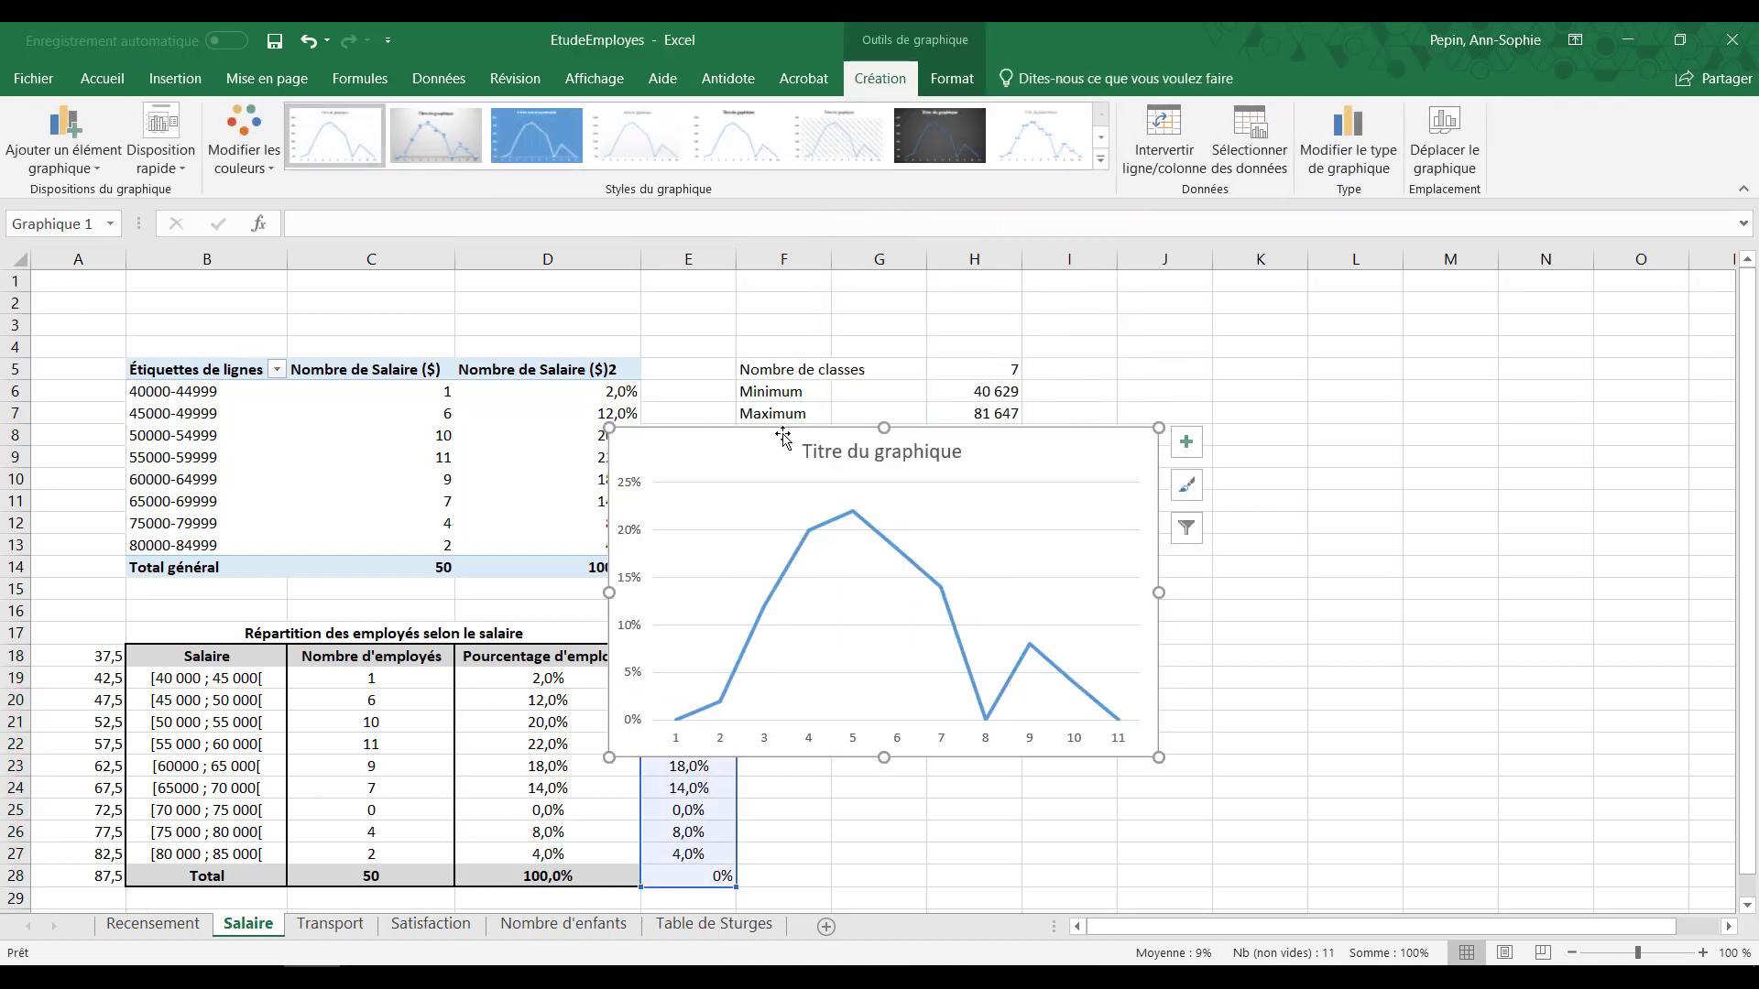
left_click_drag(783, 438, 1006, 472)
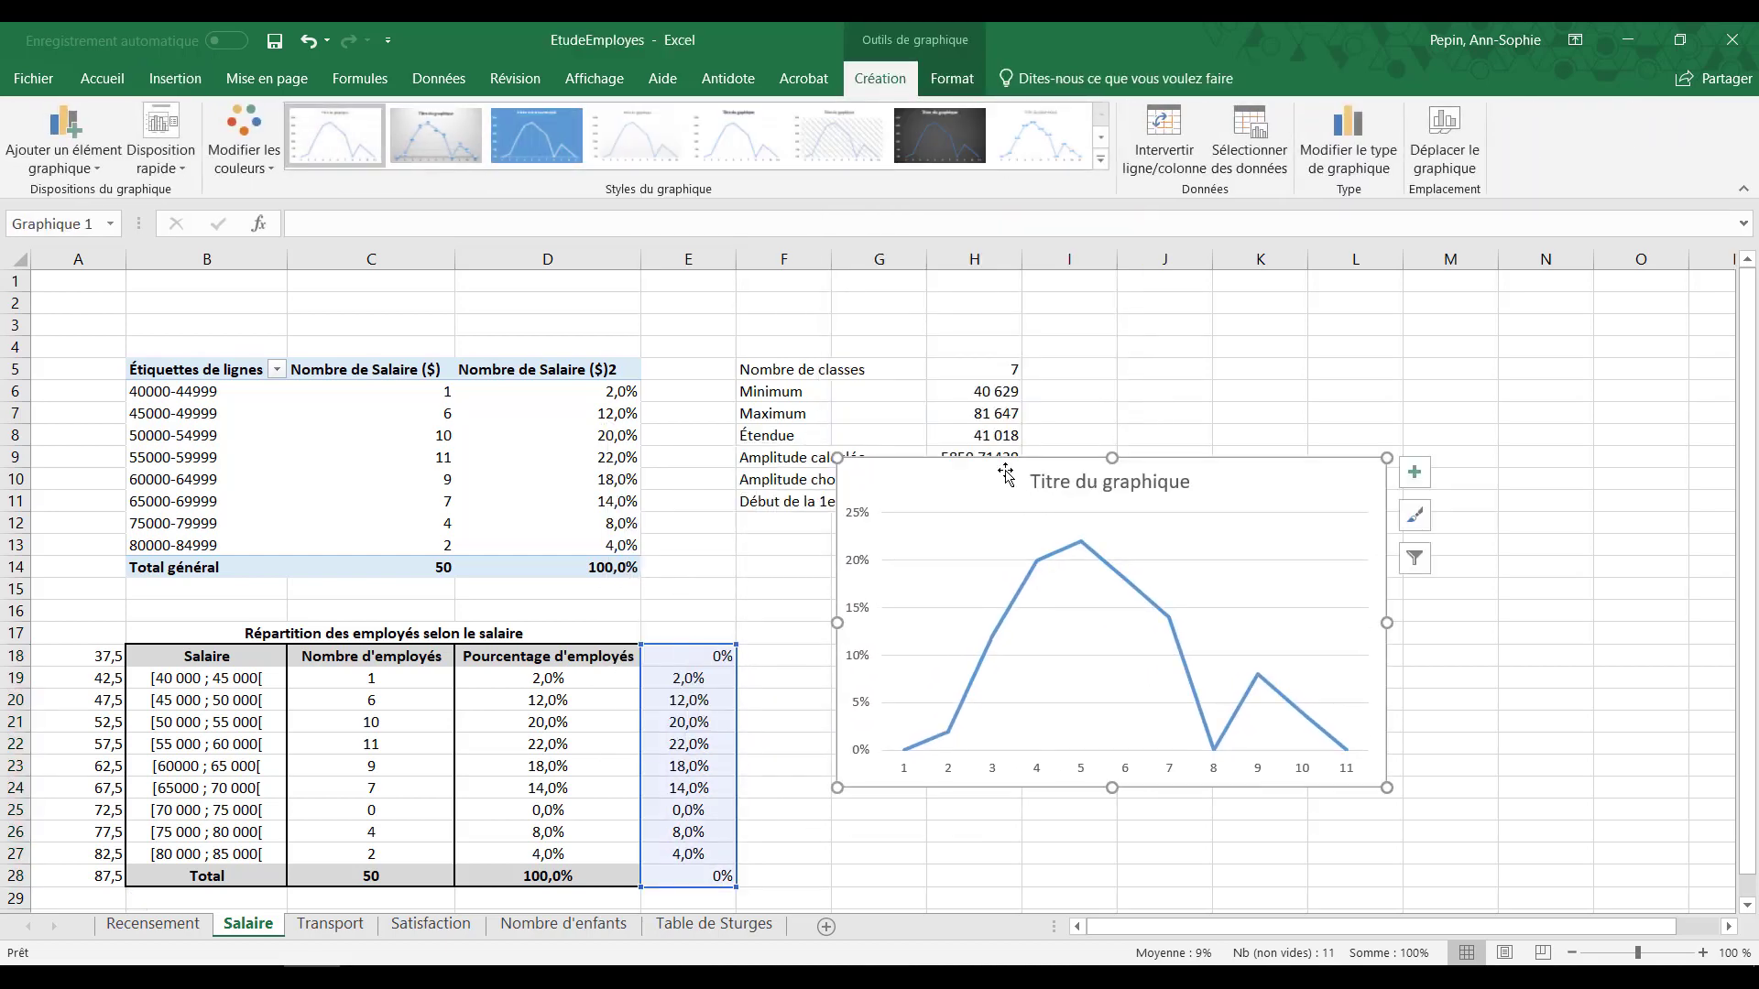
Step: Show axis titles on the line chart, remove its gridlines and reposition it slightly higher over the sheet
left_click(1417, 478)
left_click(1488, 529)
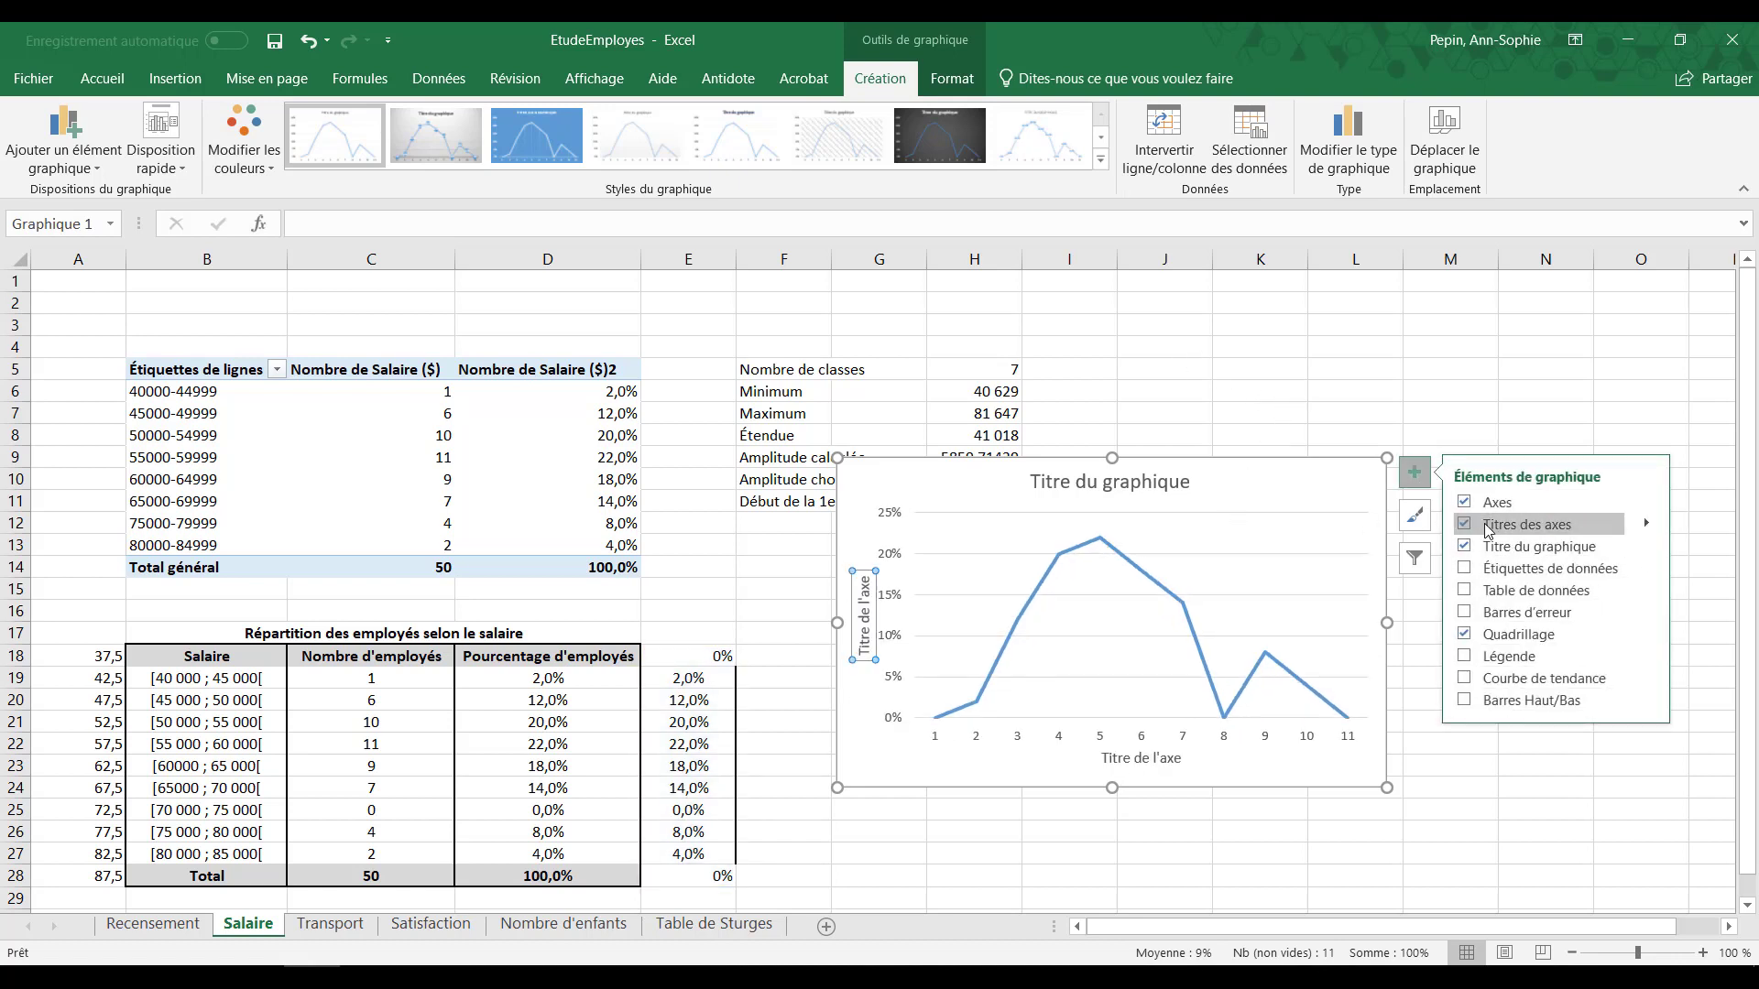
left_click(1464, 635)
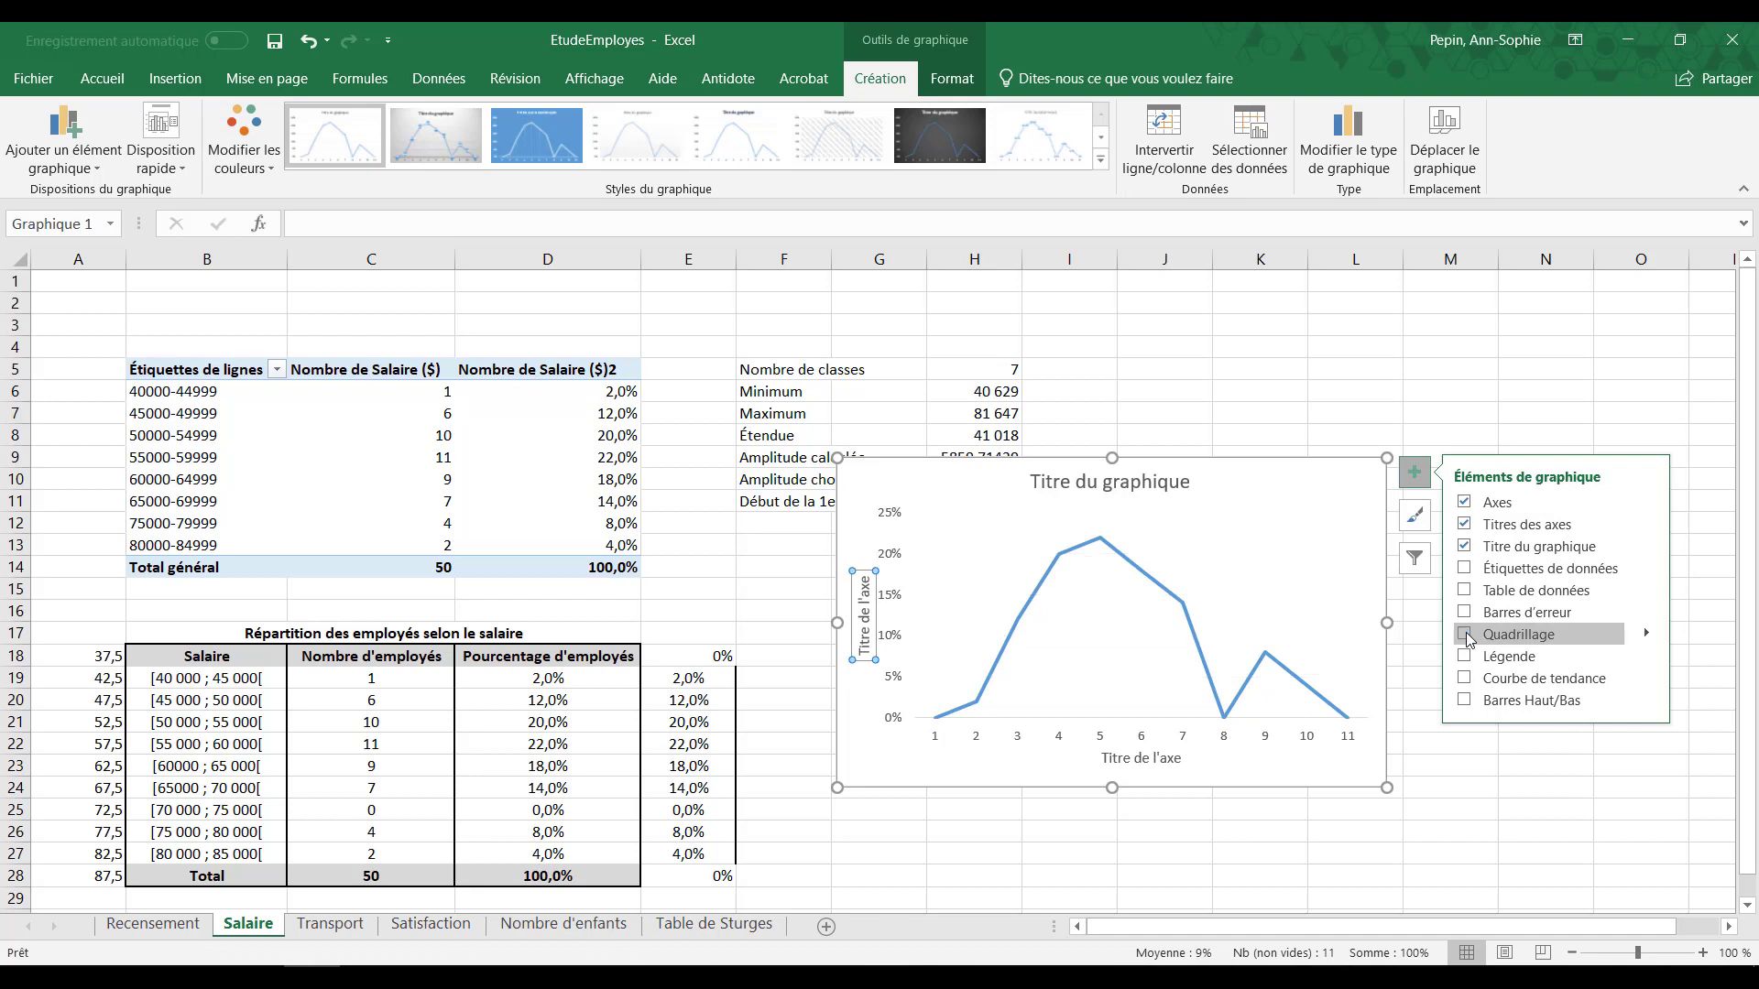
left_click_drag(1288, 476, 1212, 405)
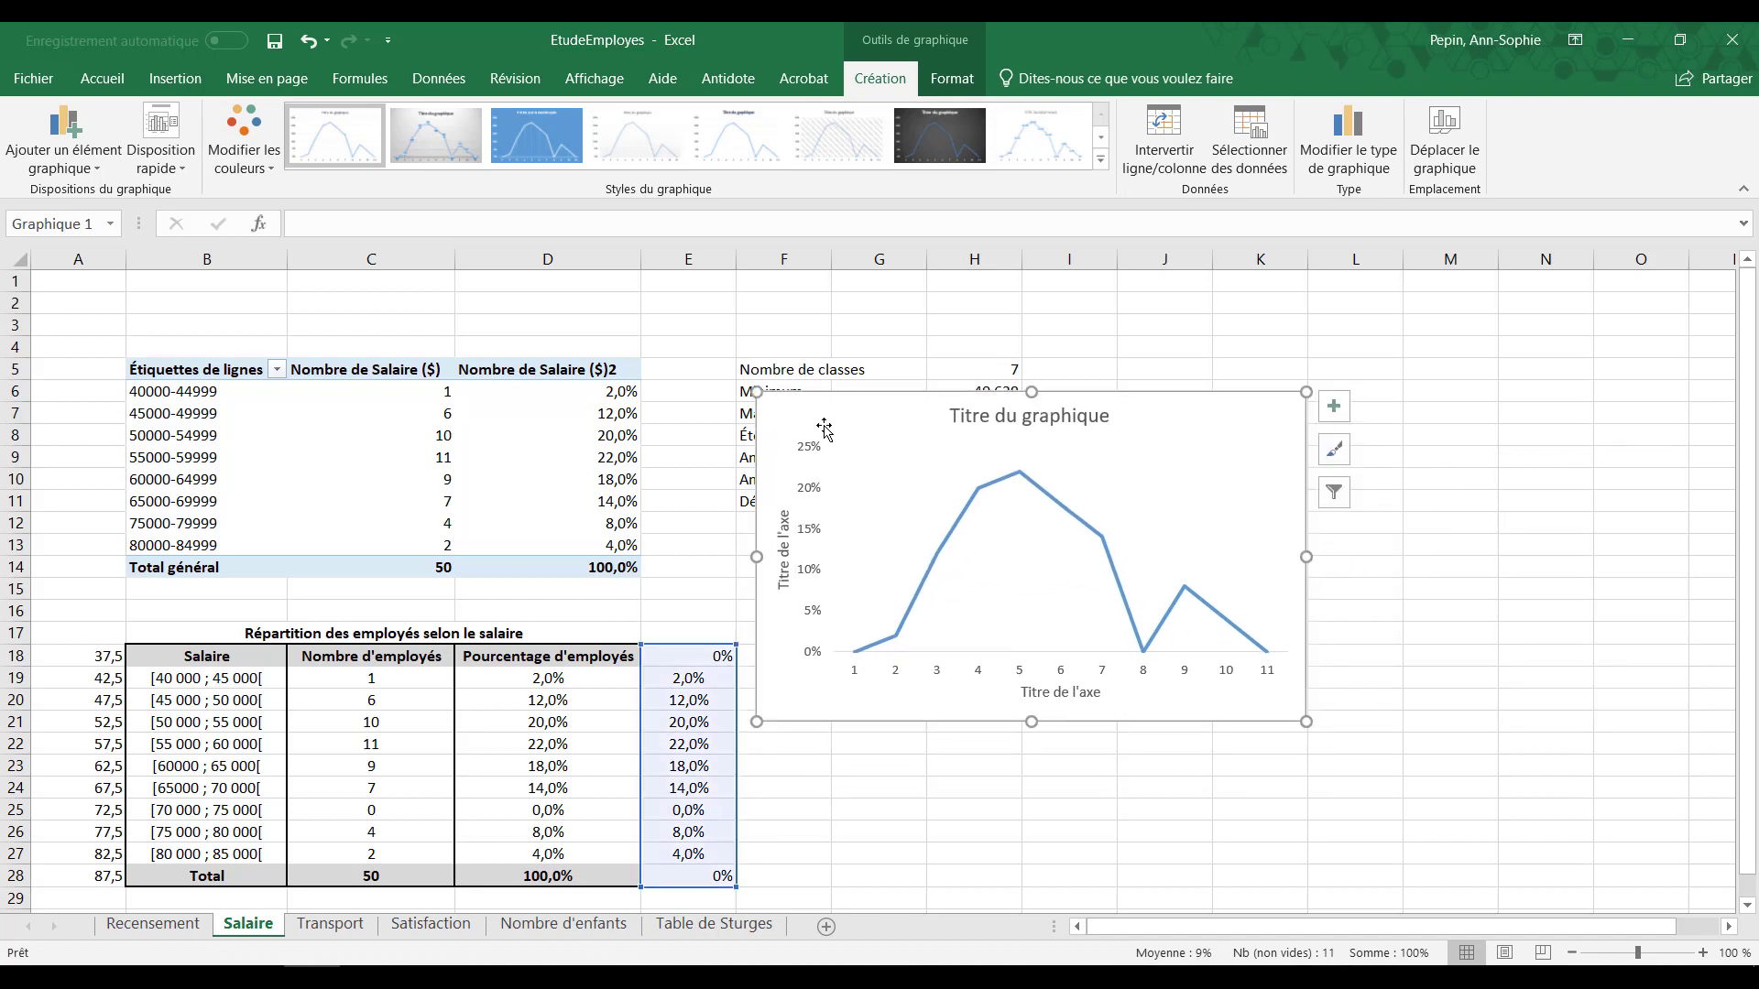
Step: Format the chart's vertical axis to show major tick marks
right_click(819, 537)
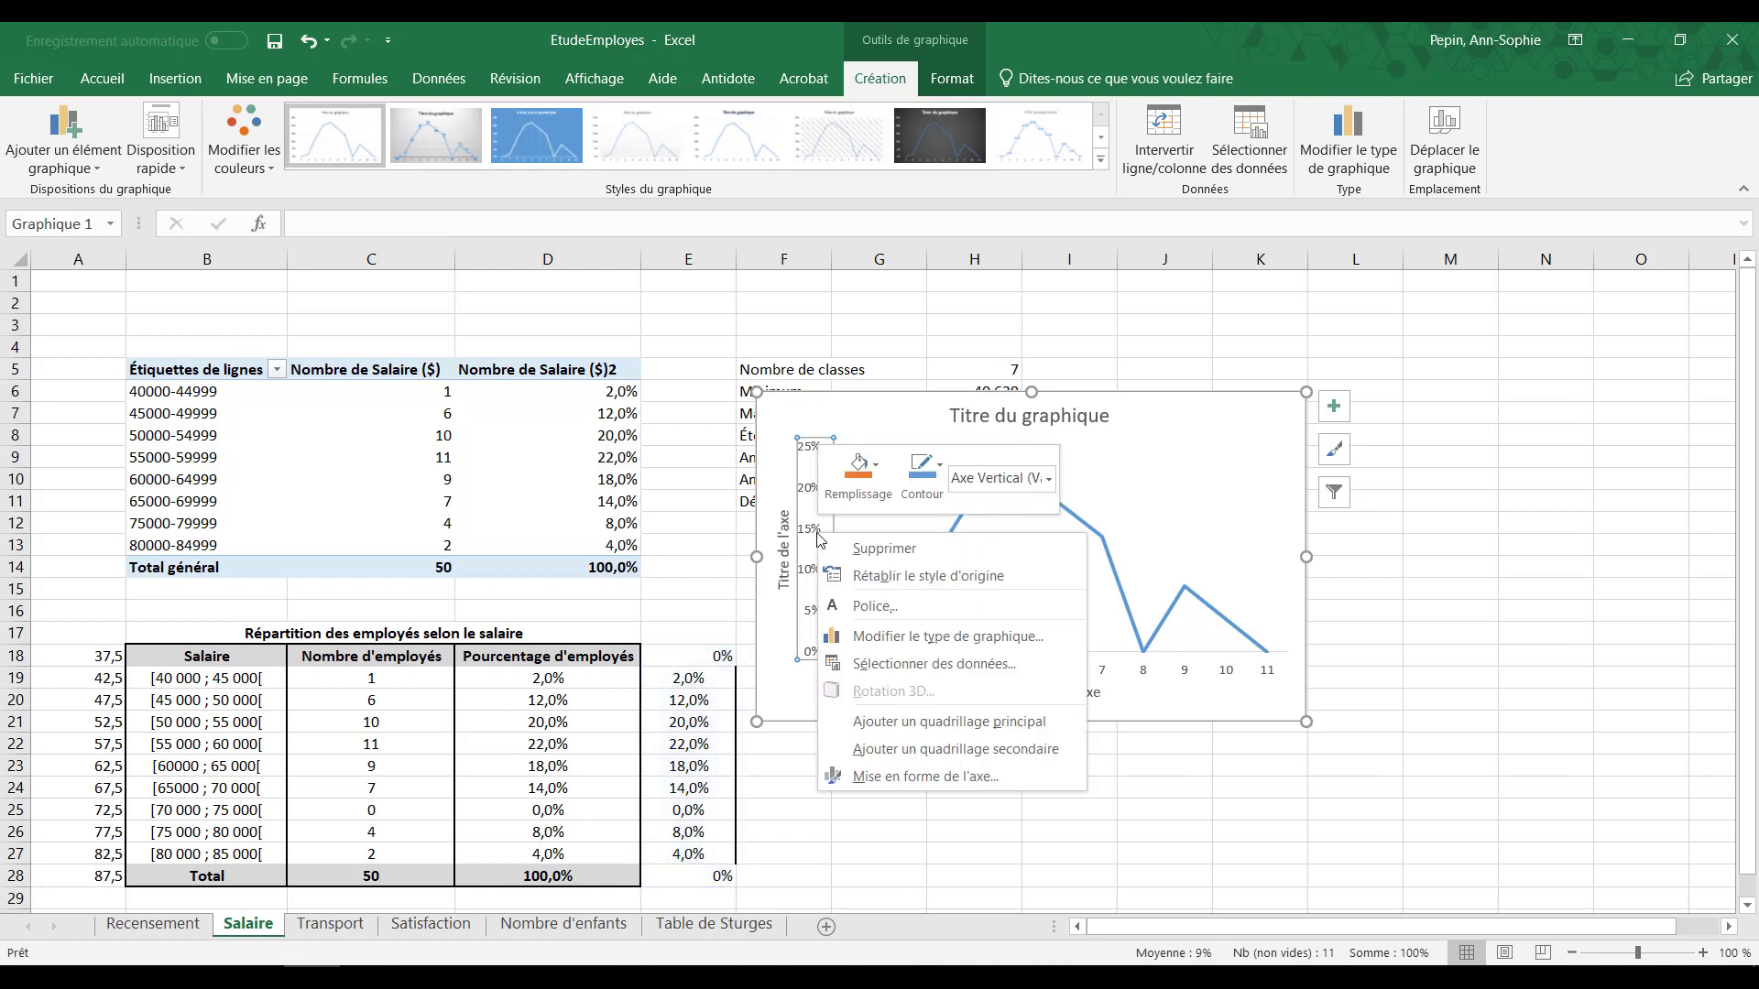
left_click(868, 779)
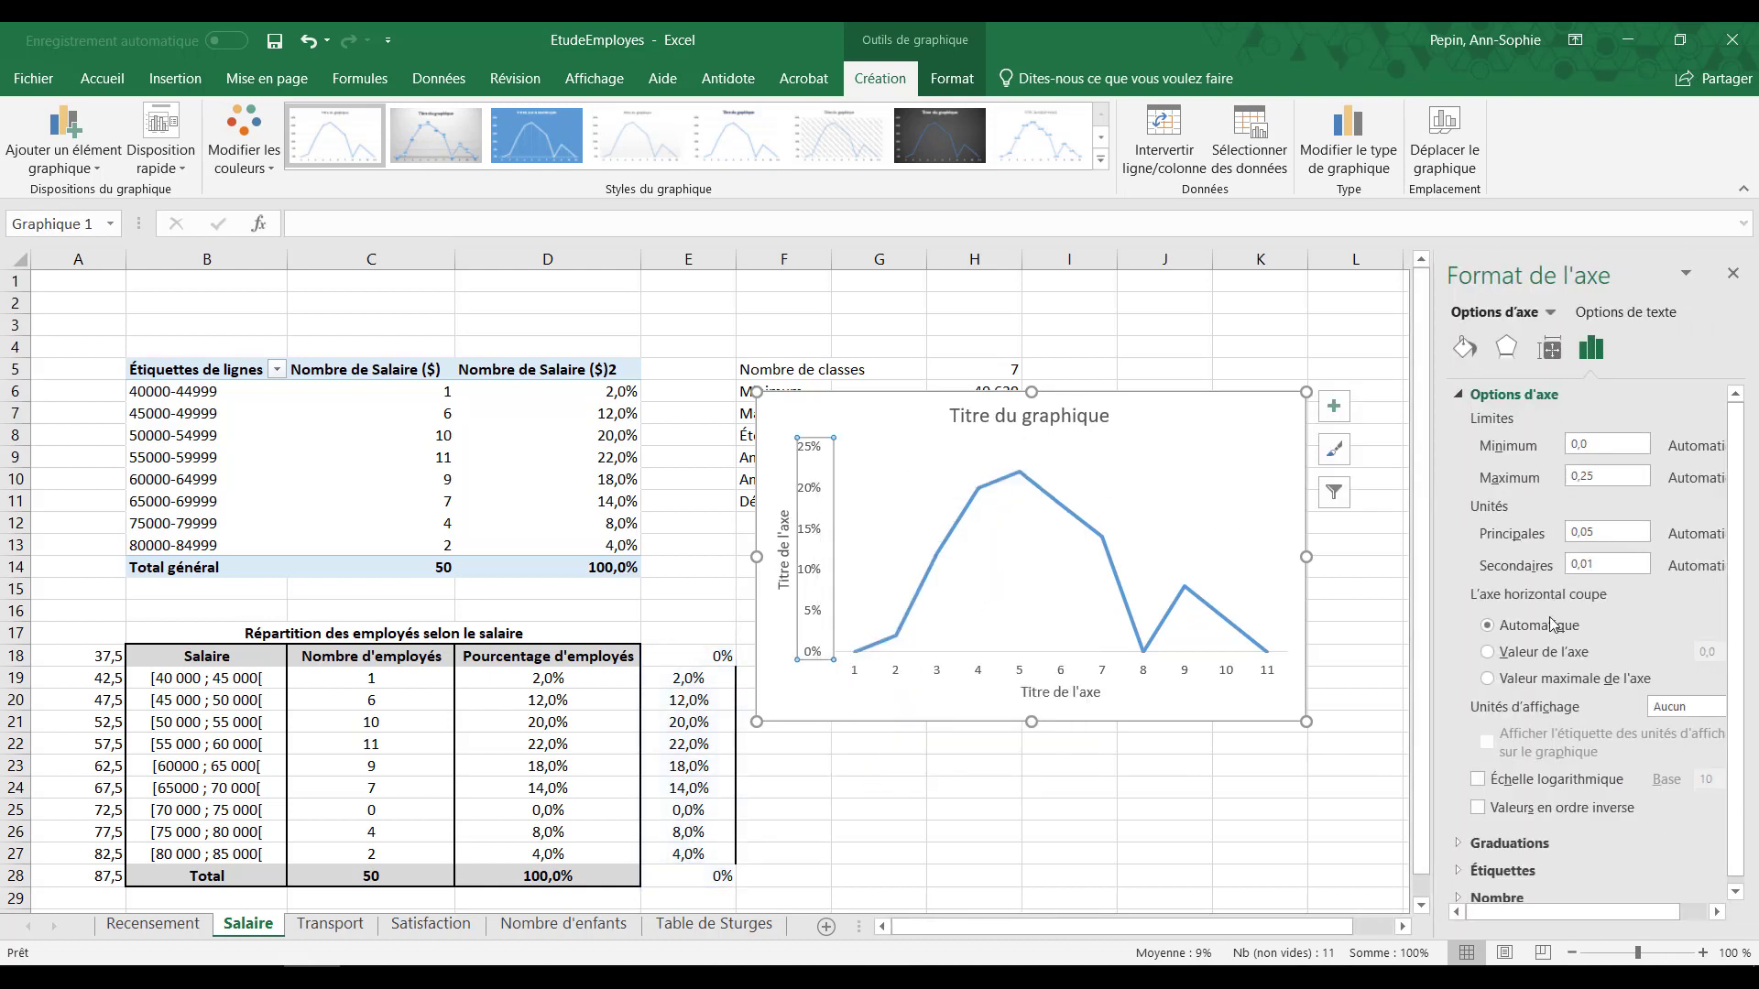
left_click(1507, 844)
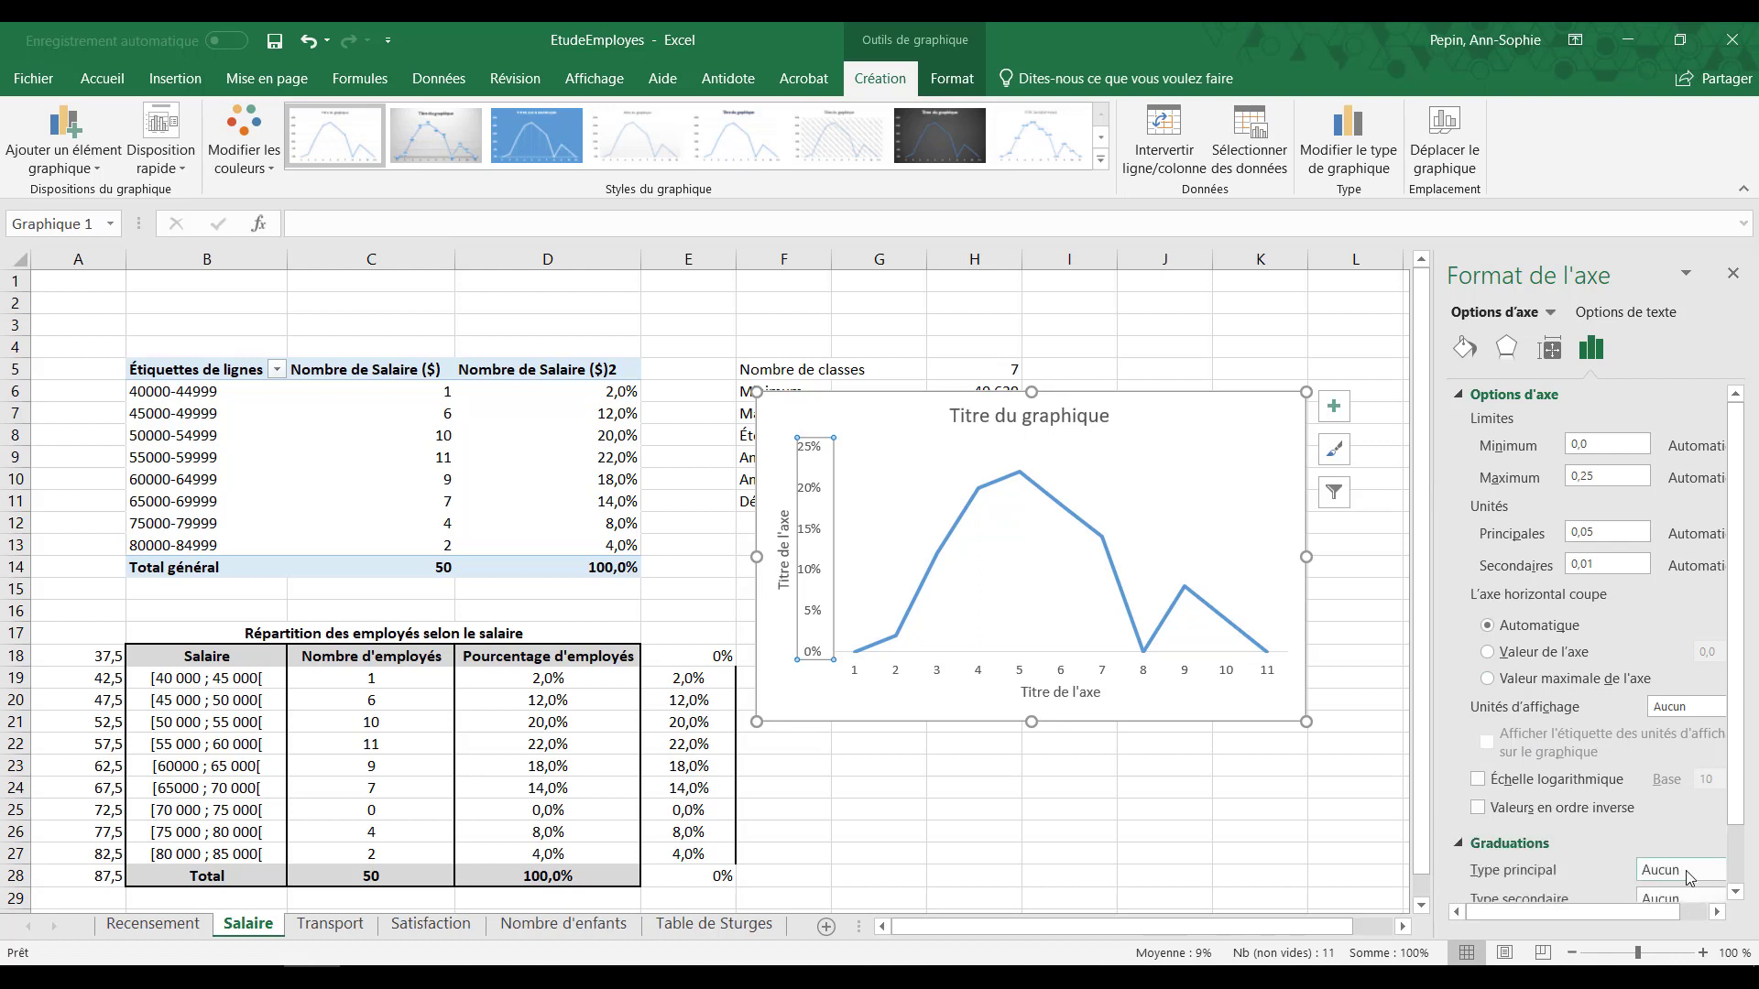
left_click(1666, 796)
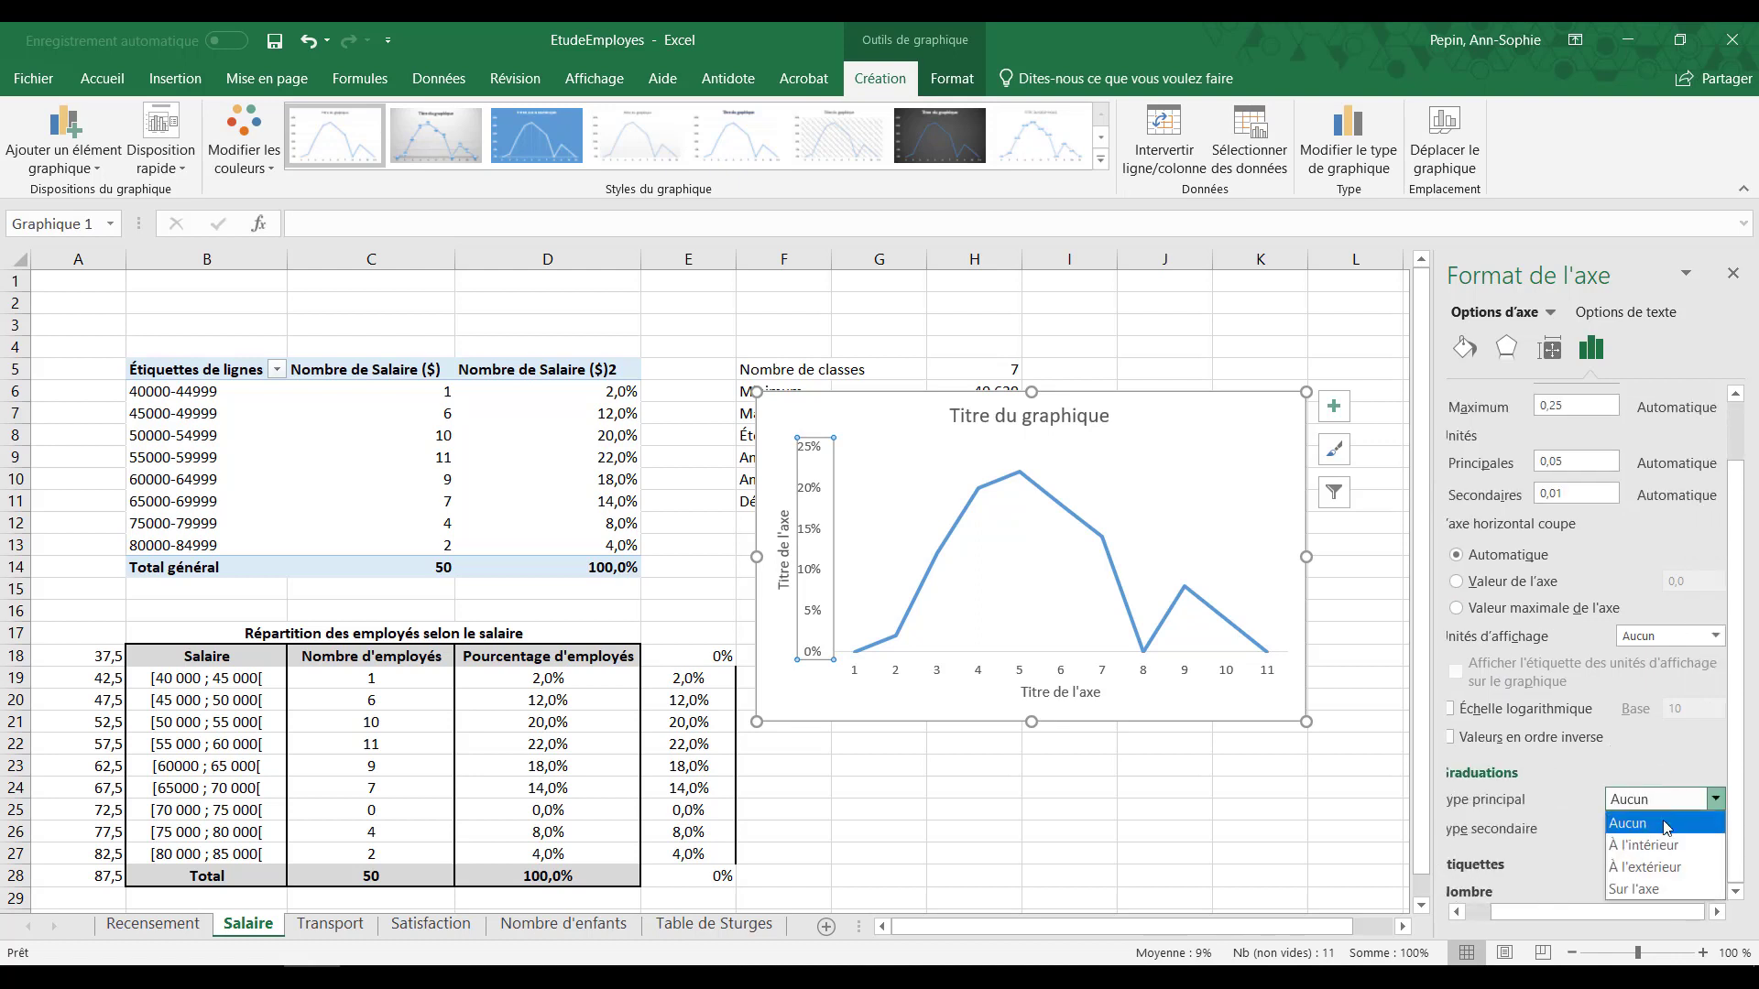
left_click(1644, 877)
left_click(894, 714)
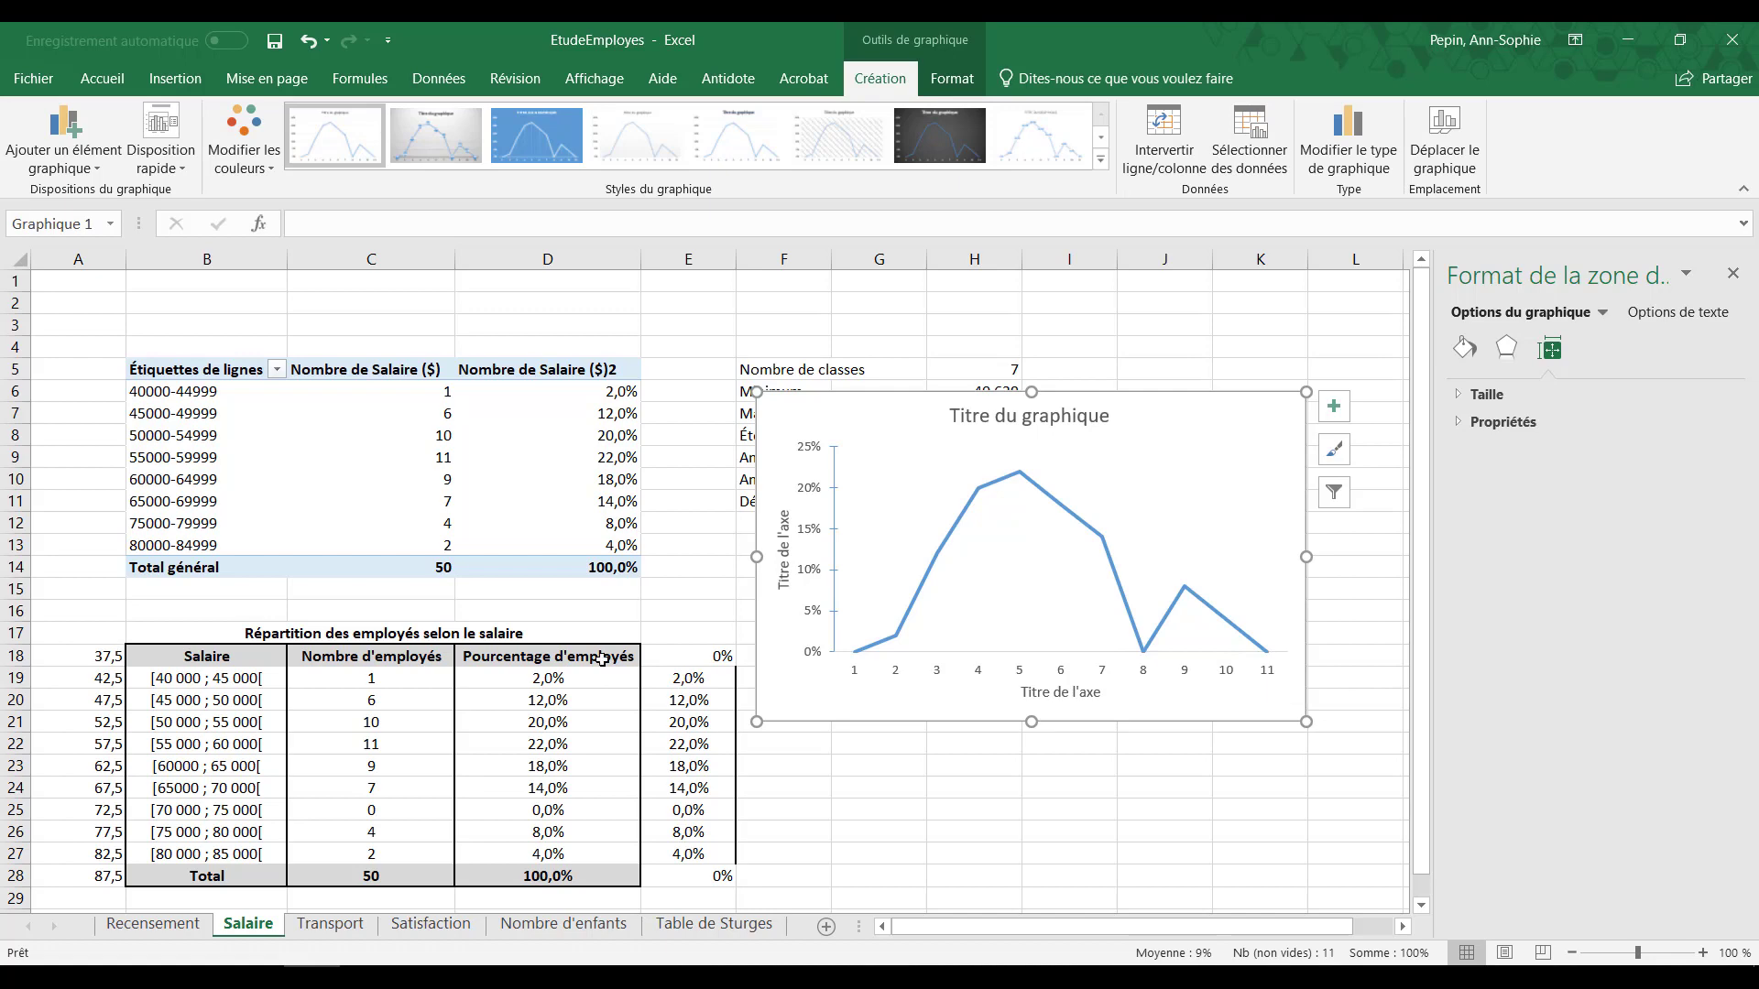
Step: Set the line chart's horizontal axis labels to the class midpoints in A18:A28
right_click(1024, 558)
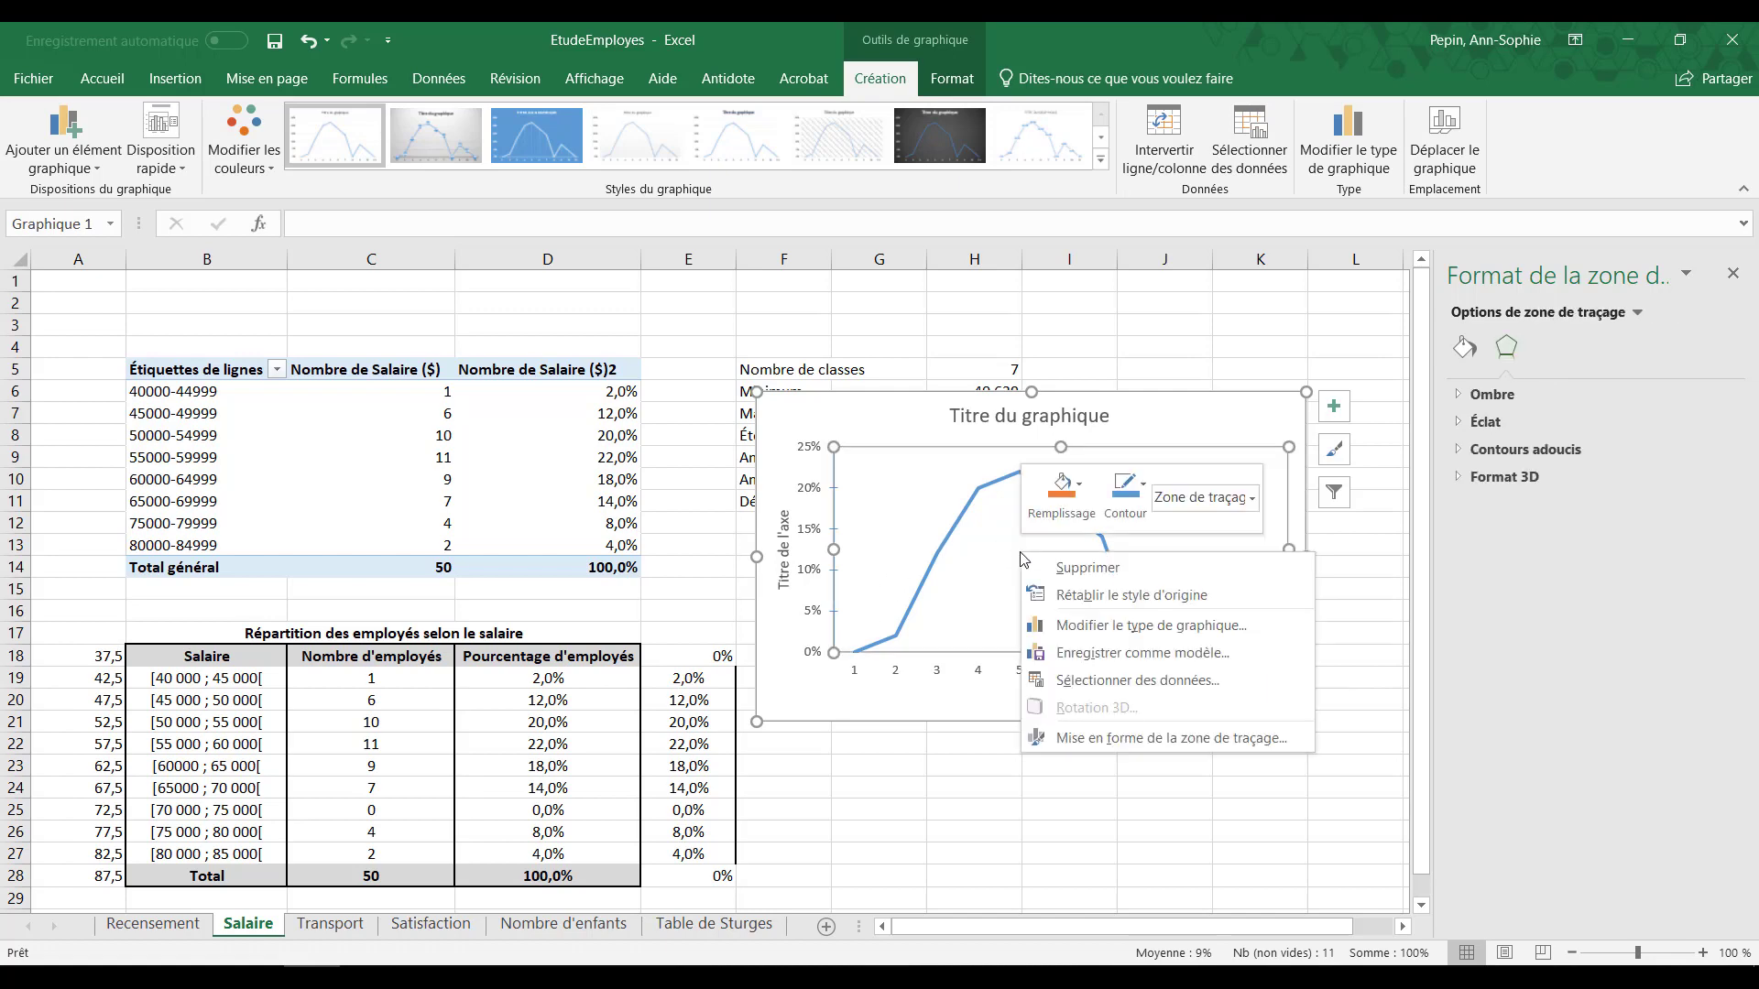
left_click(1127, 678)
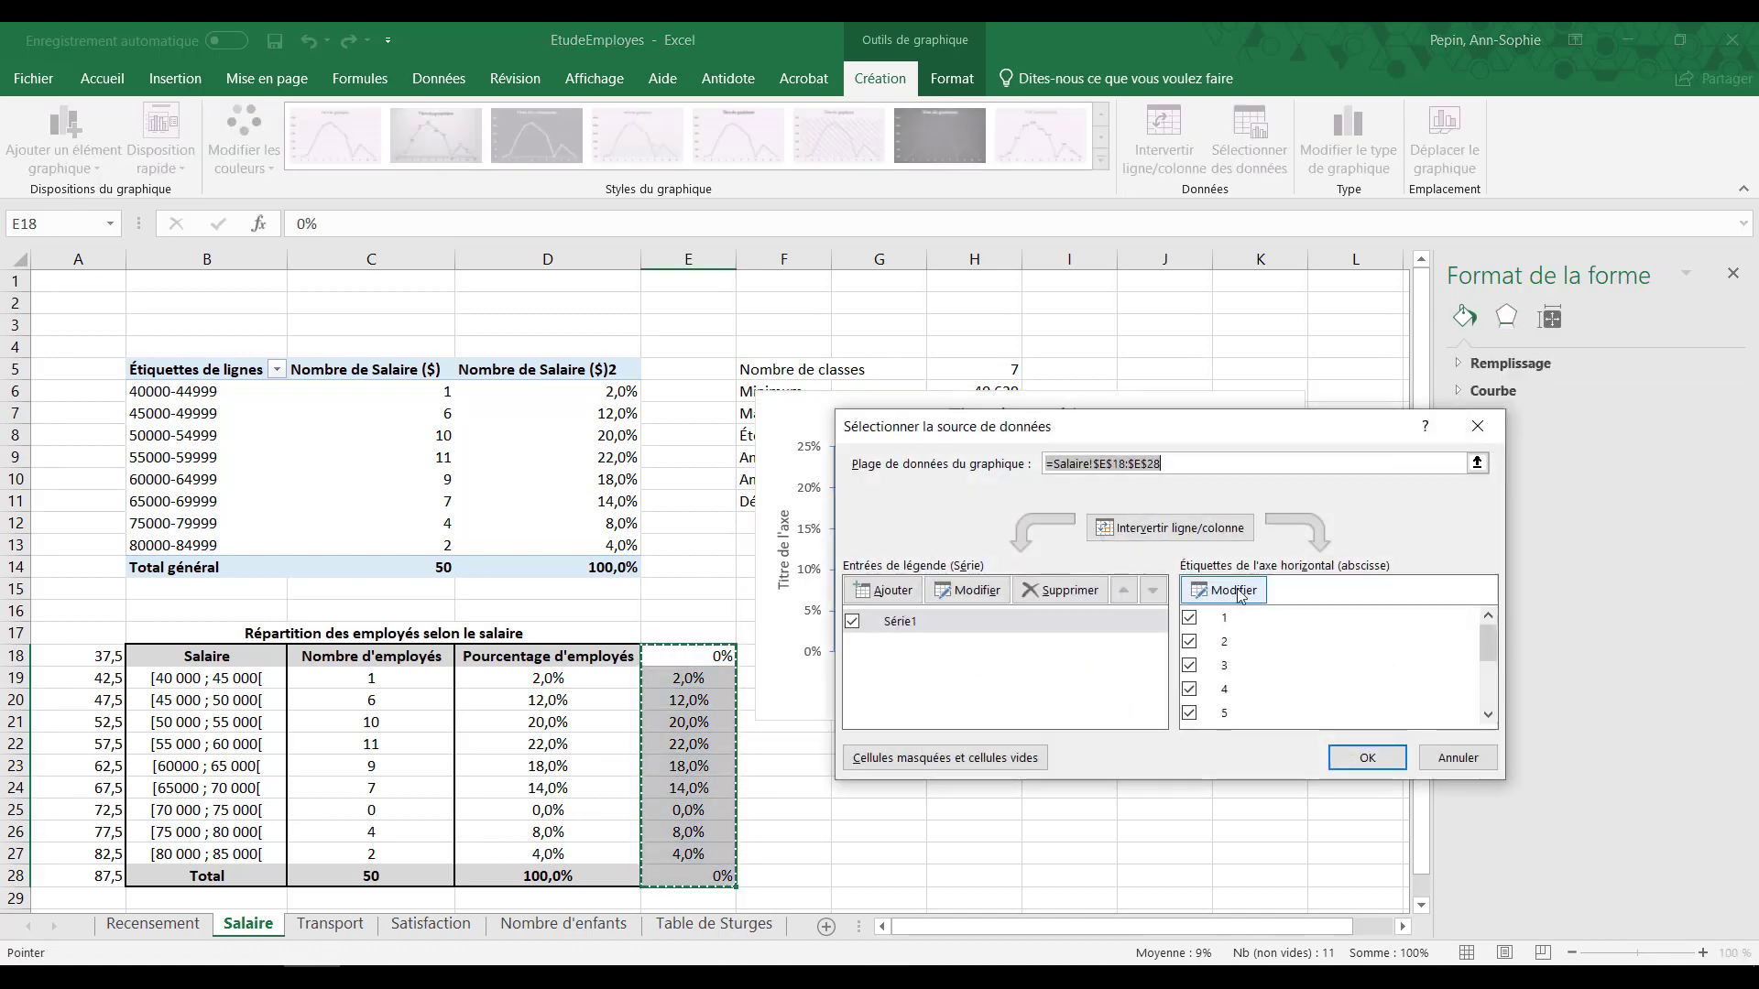
left_click(1237, 594)
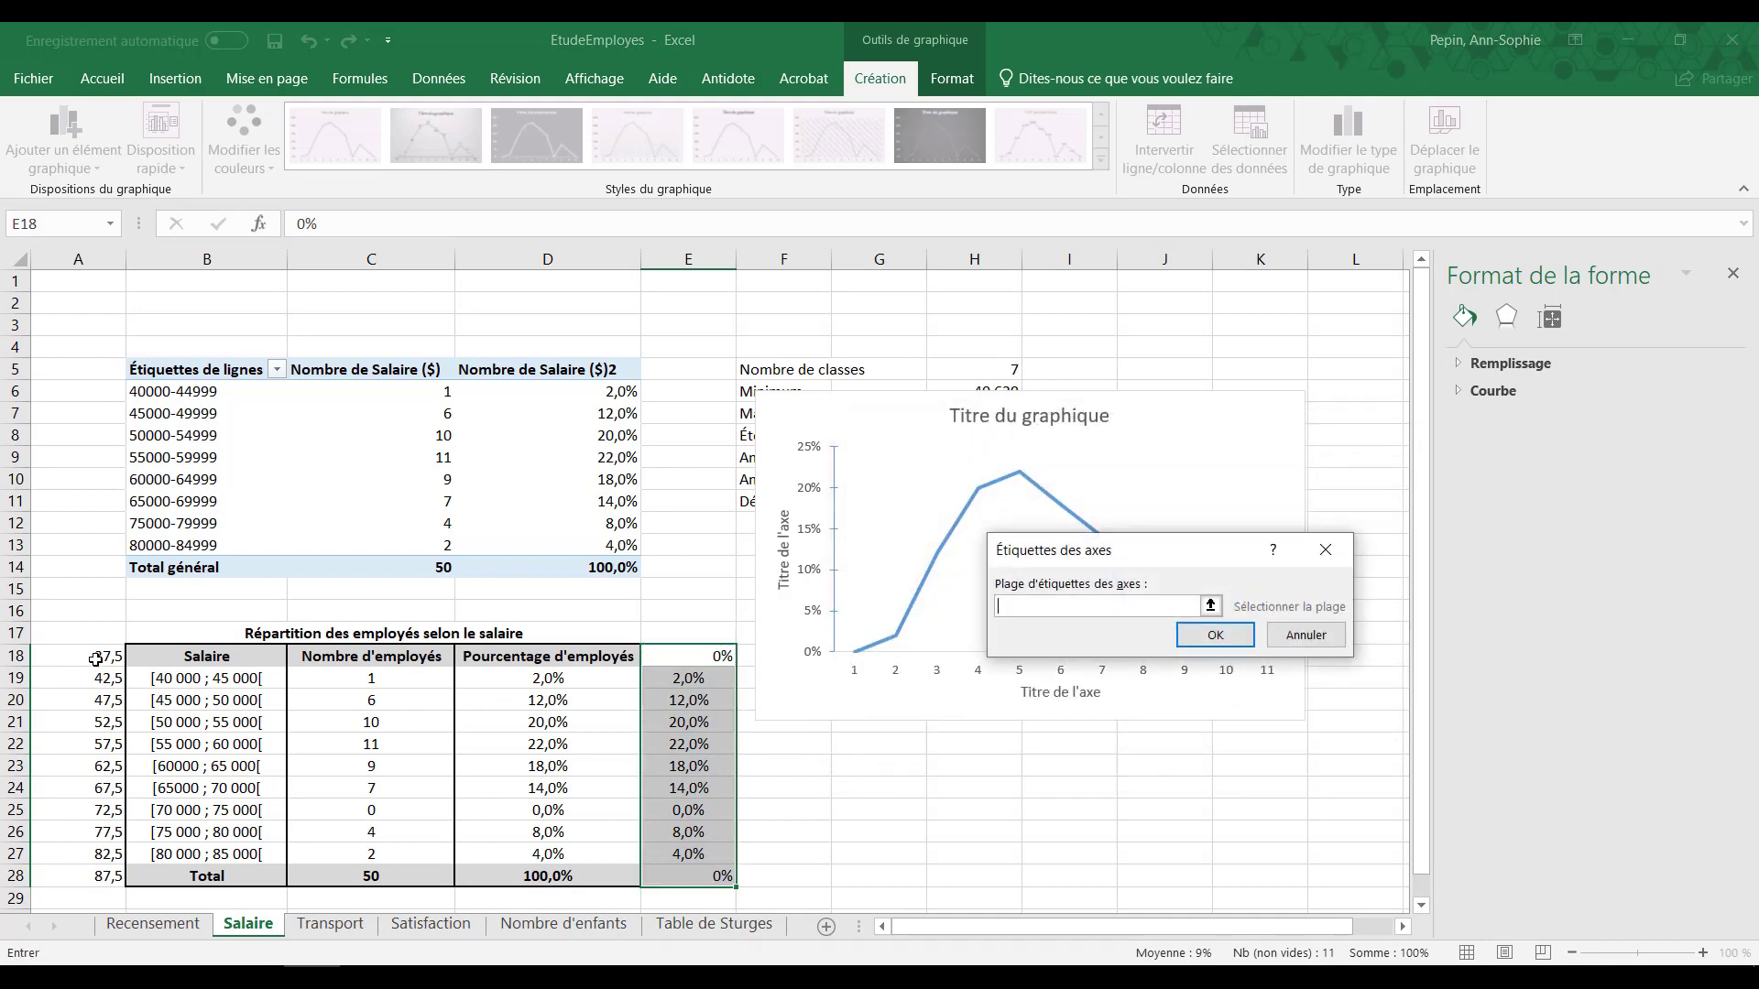
left_click_drag(95, 660, 96, 872)
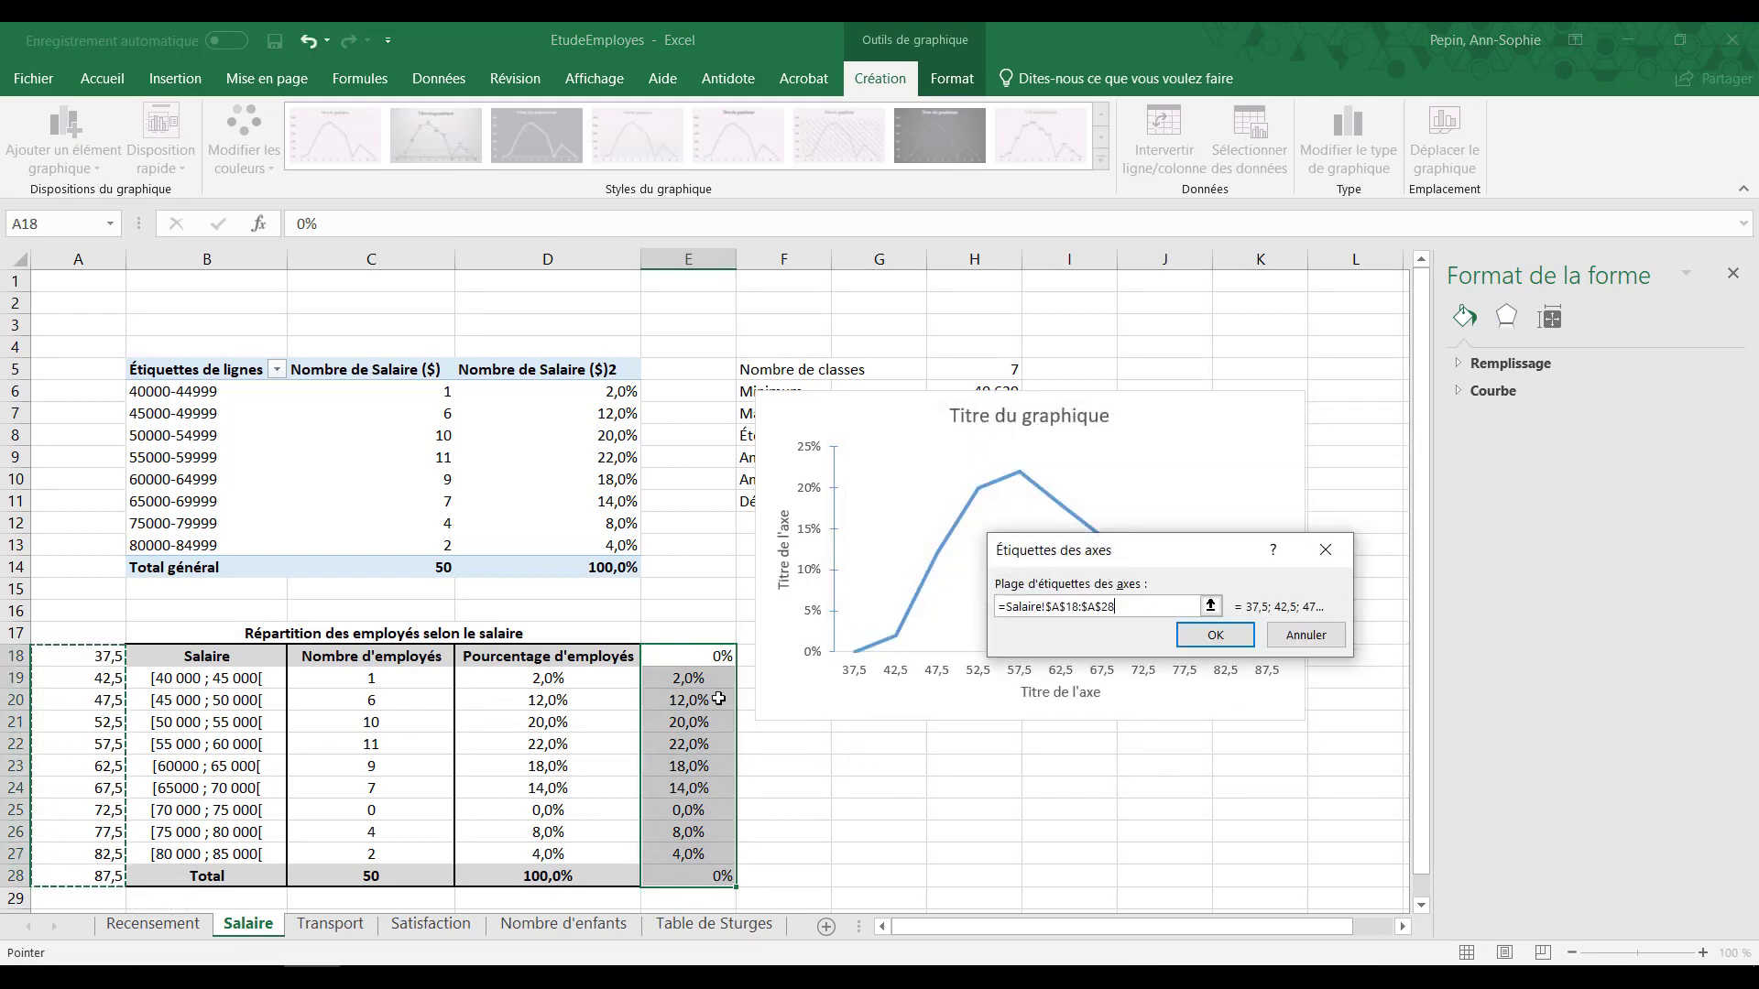
left_click(1214, 634)
left_click(1367, 757)
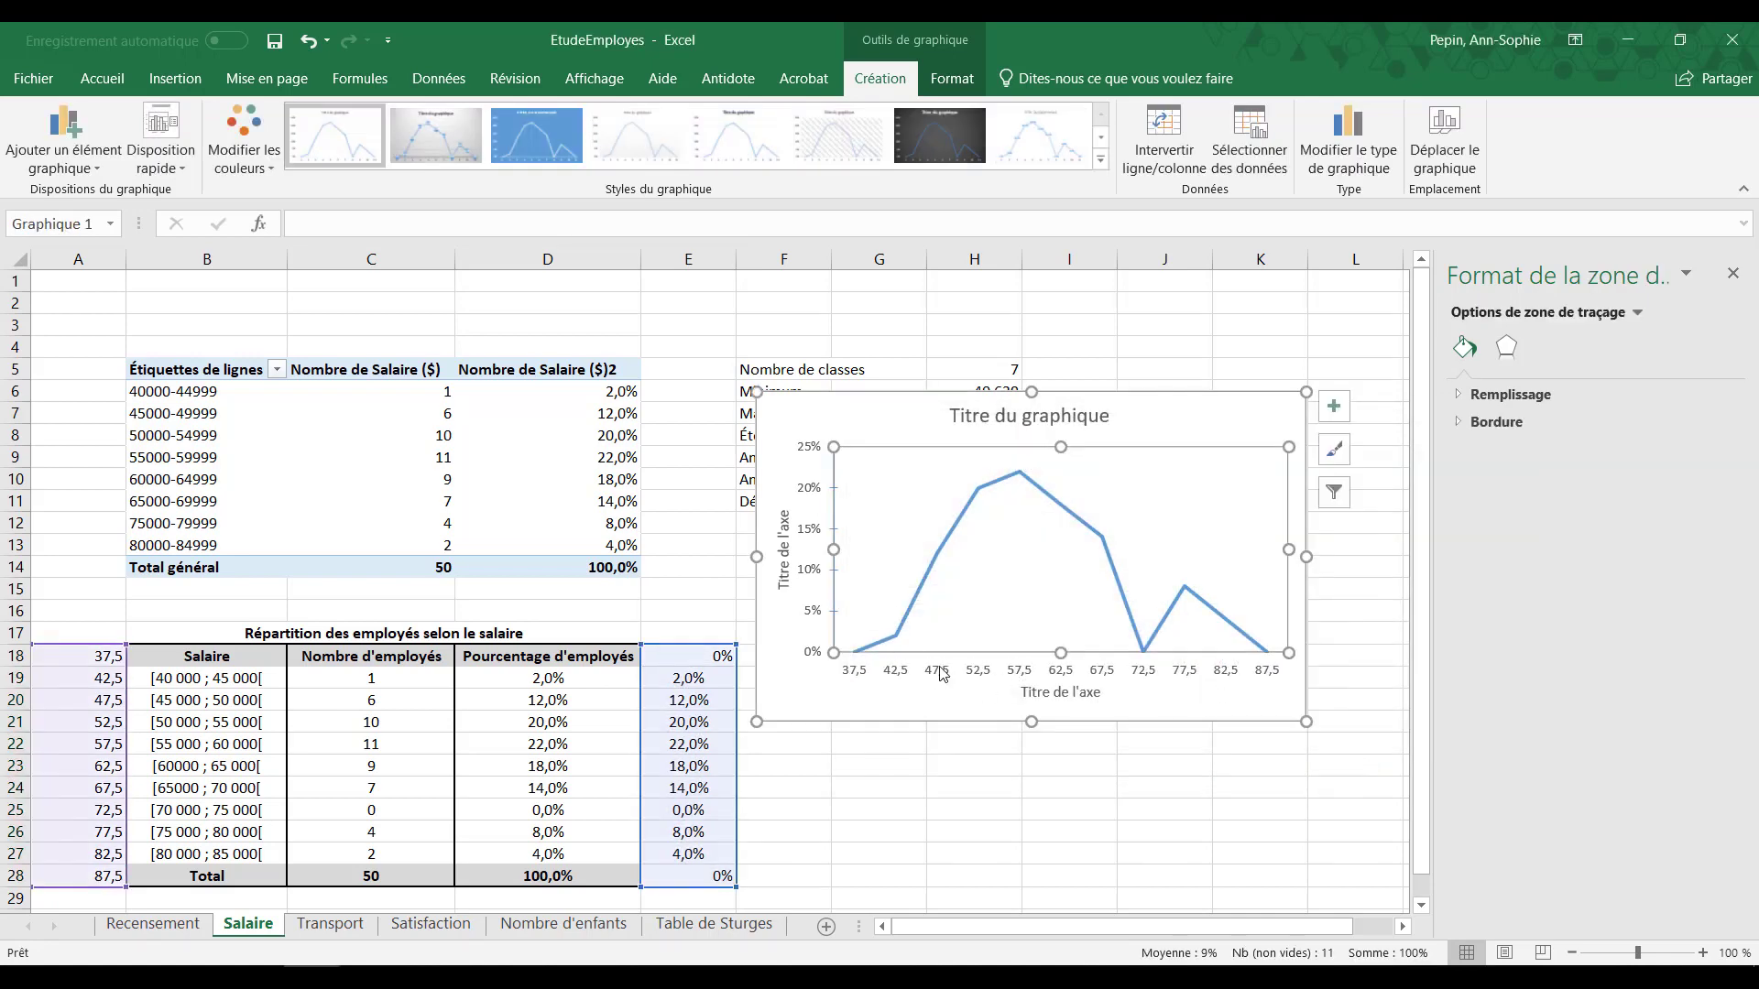
Step: Format the chart's horizontal axis with no major tick marks (Aucun) and minor tick marks crossing the axis (Sur l'axe)
right_click(941, 673)
left_click(1012, 940)
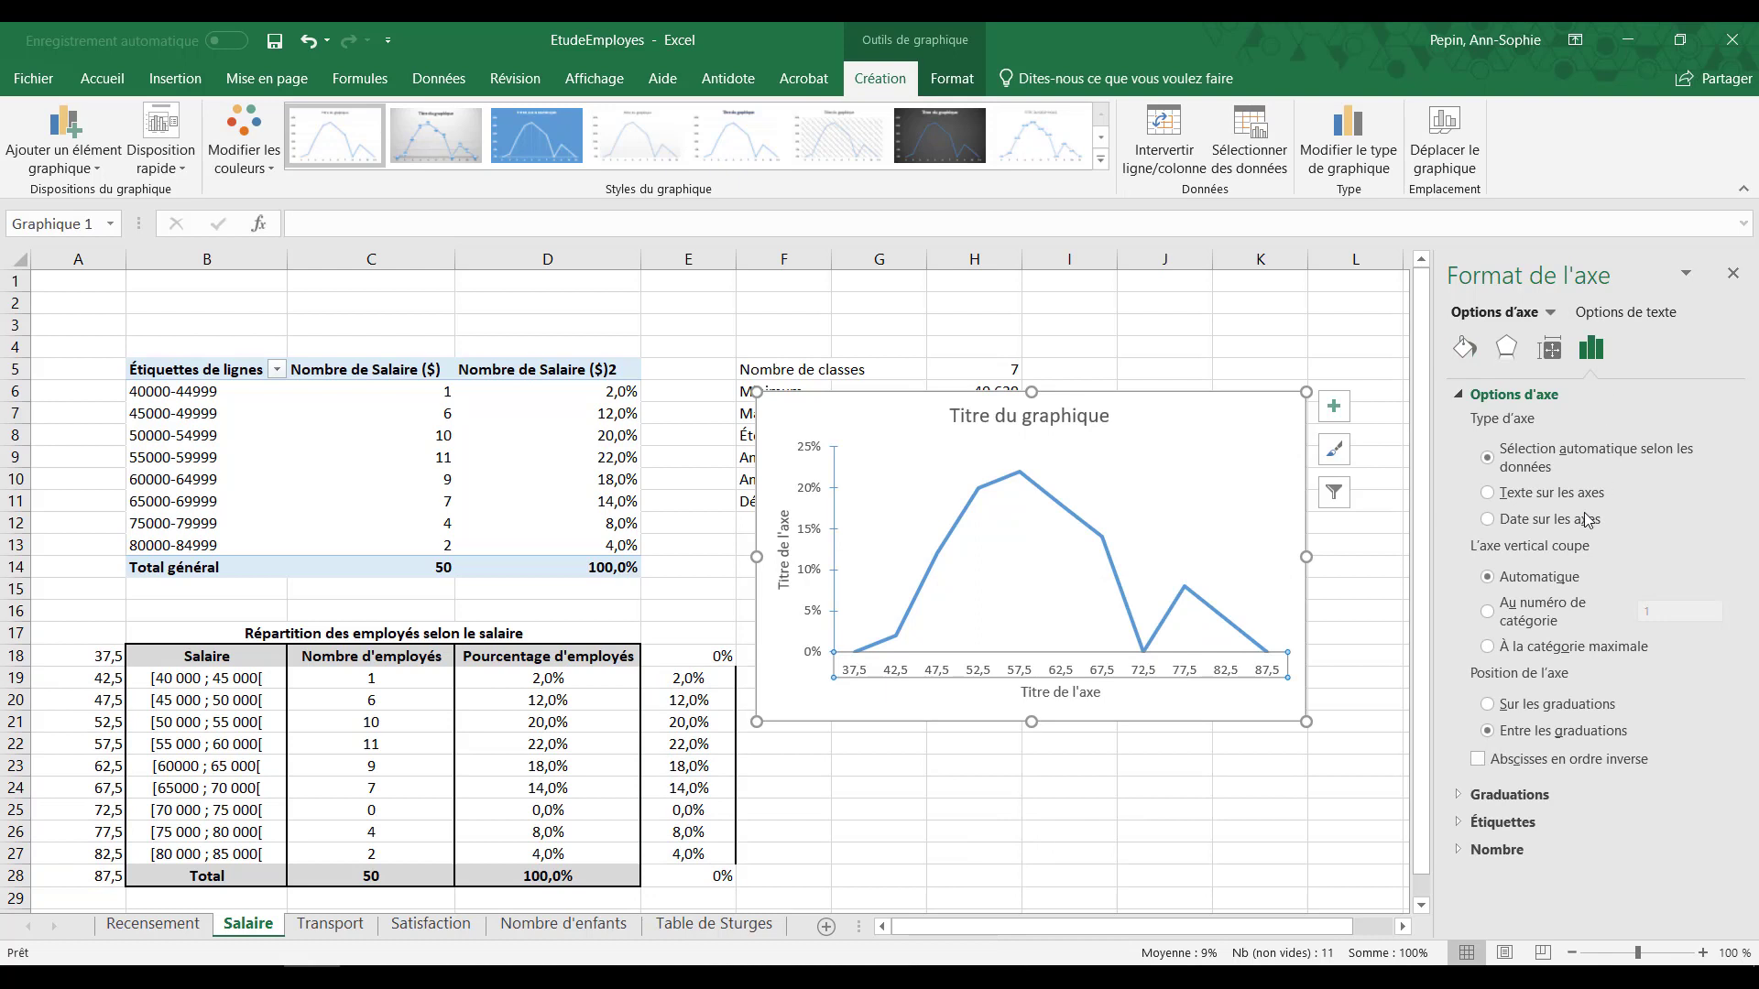
left_click(1509, 794)
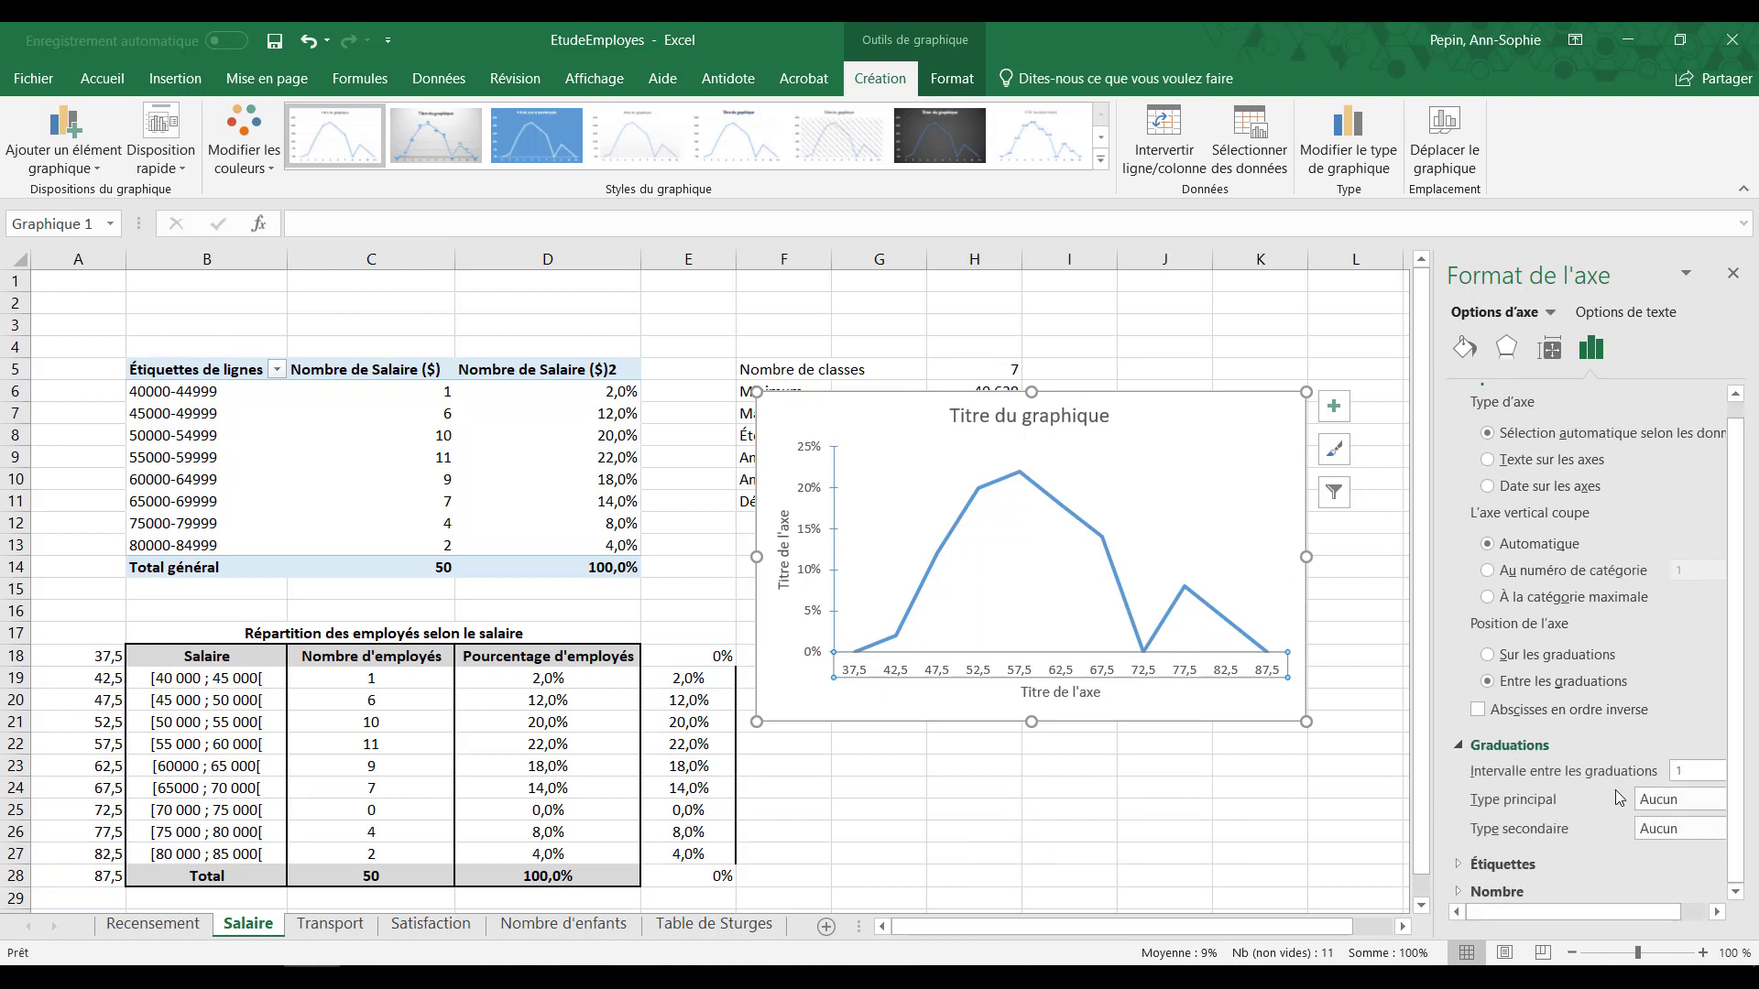
left_click(1662, 799)
left_click(1640, 887)
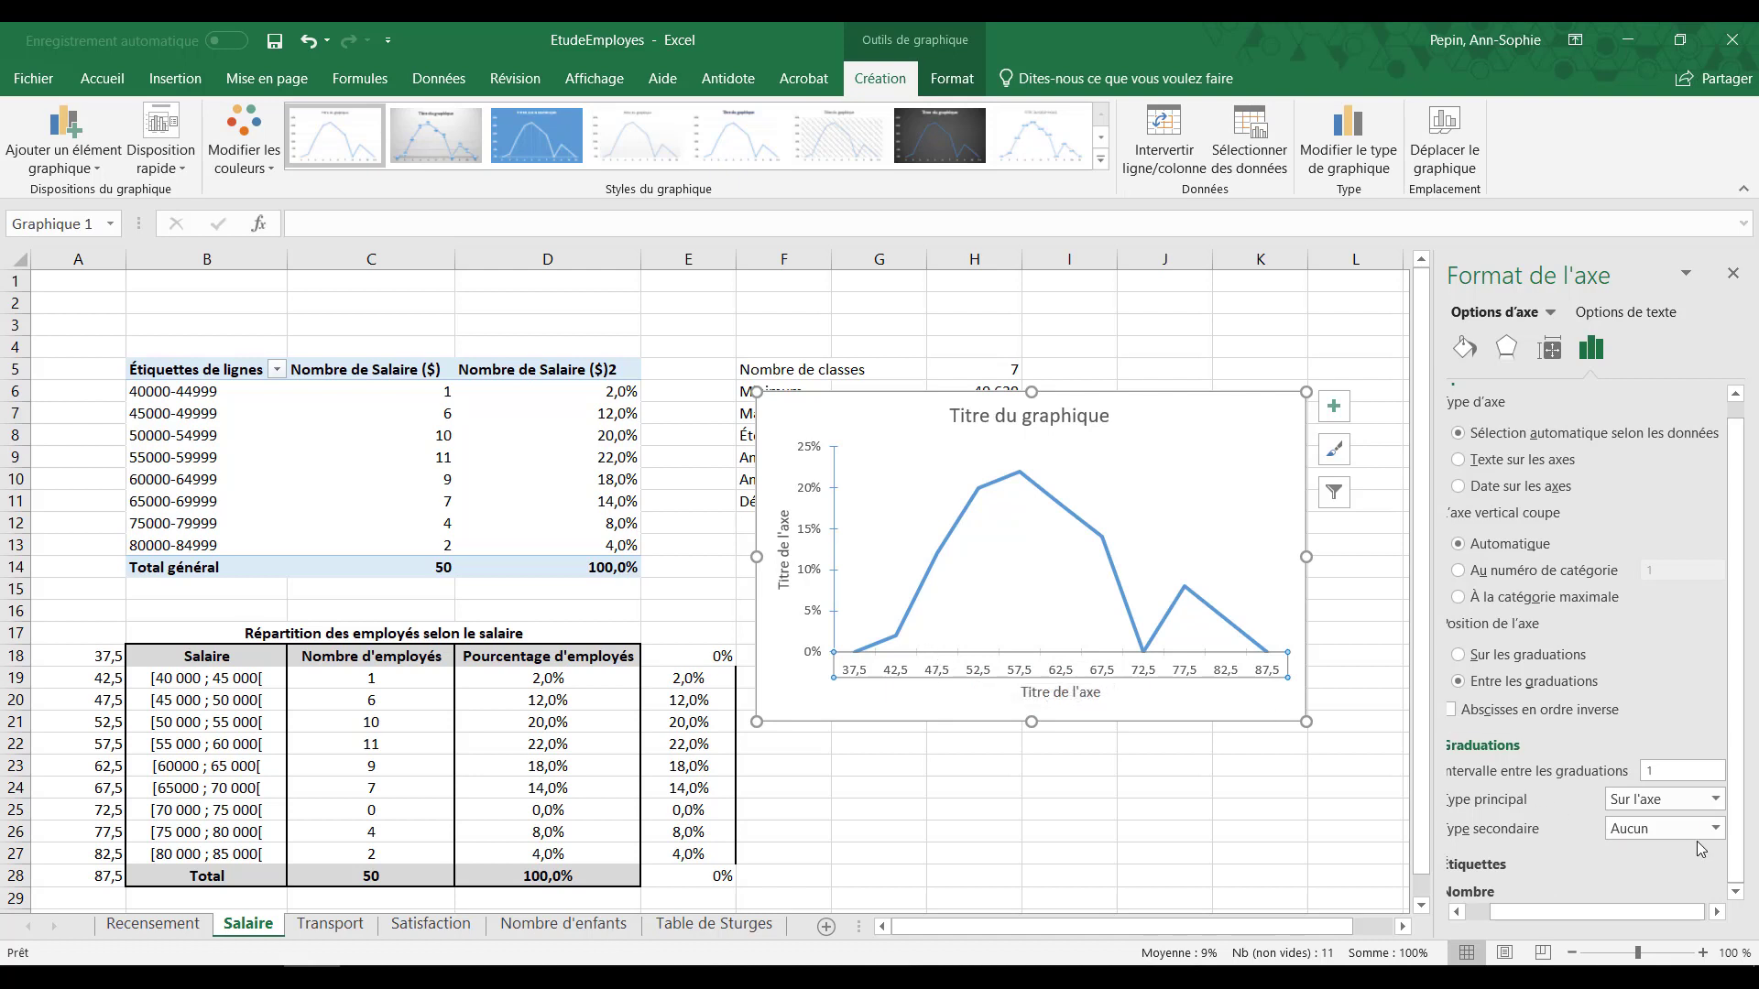
left_click(1714, 799)
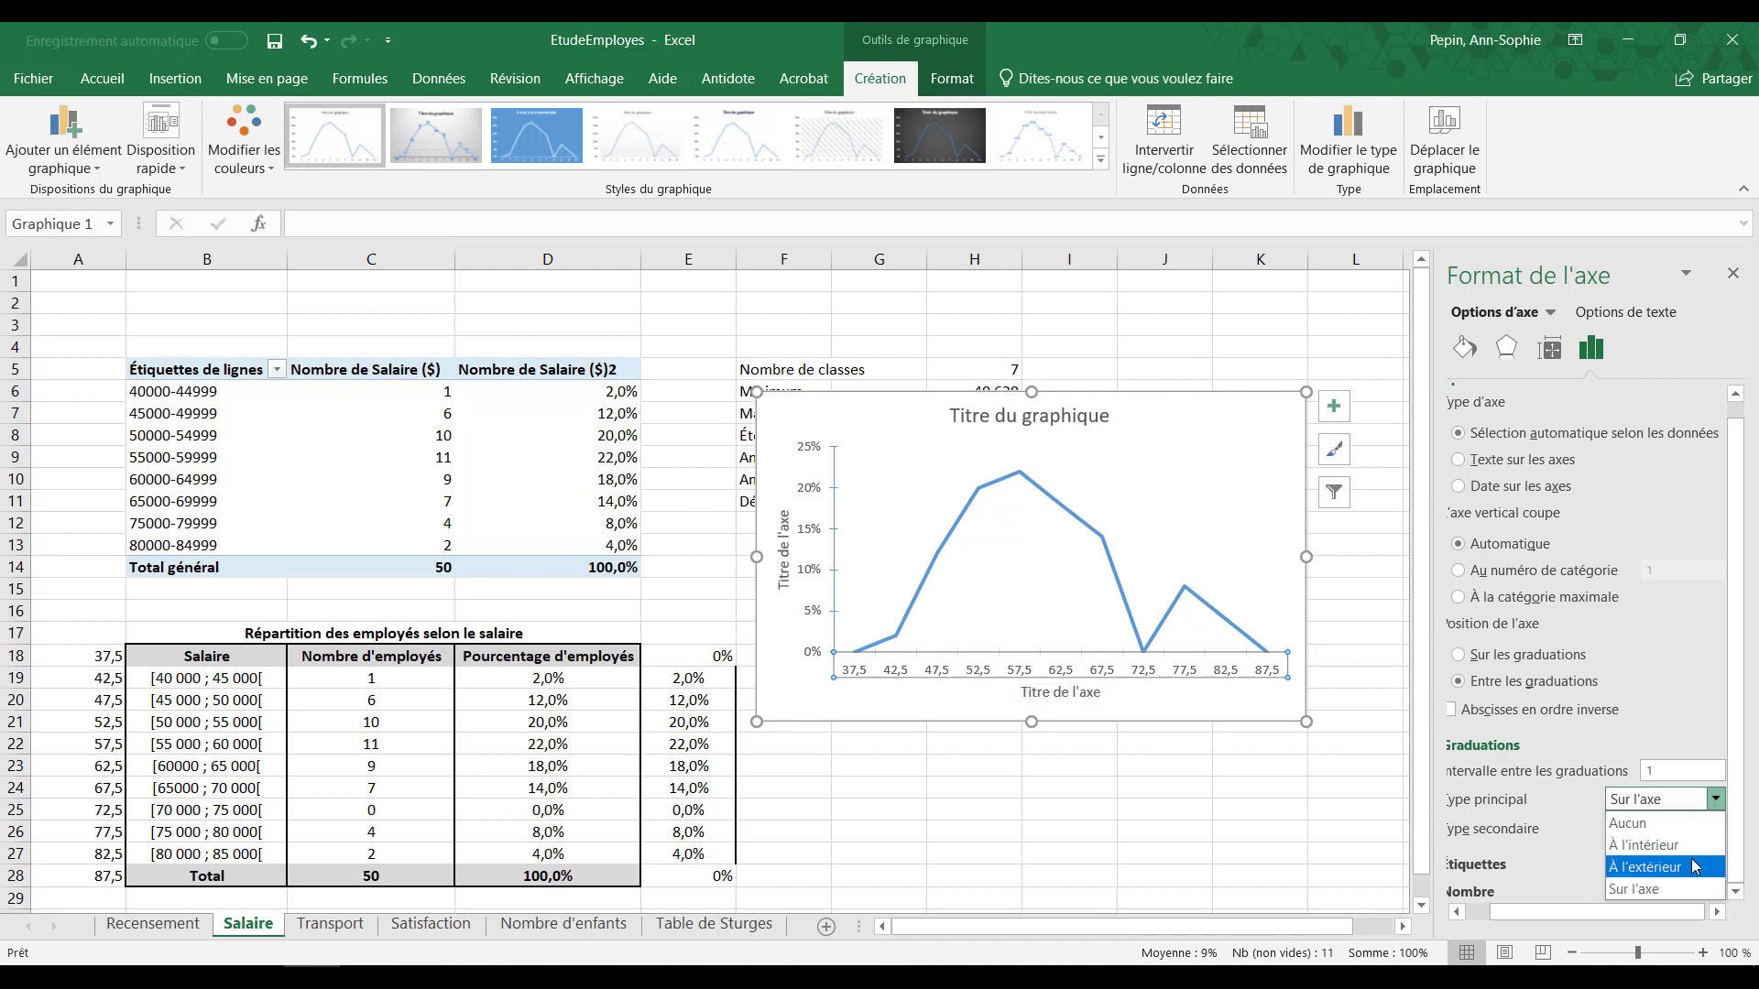
left_click(1680, 830)
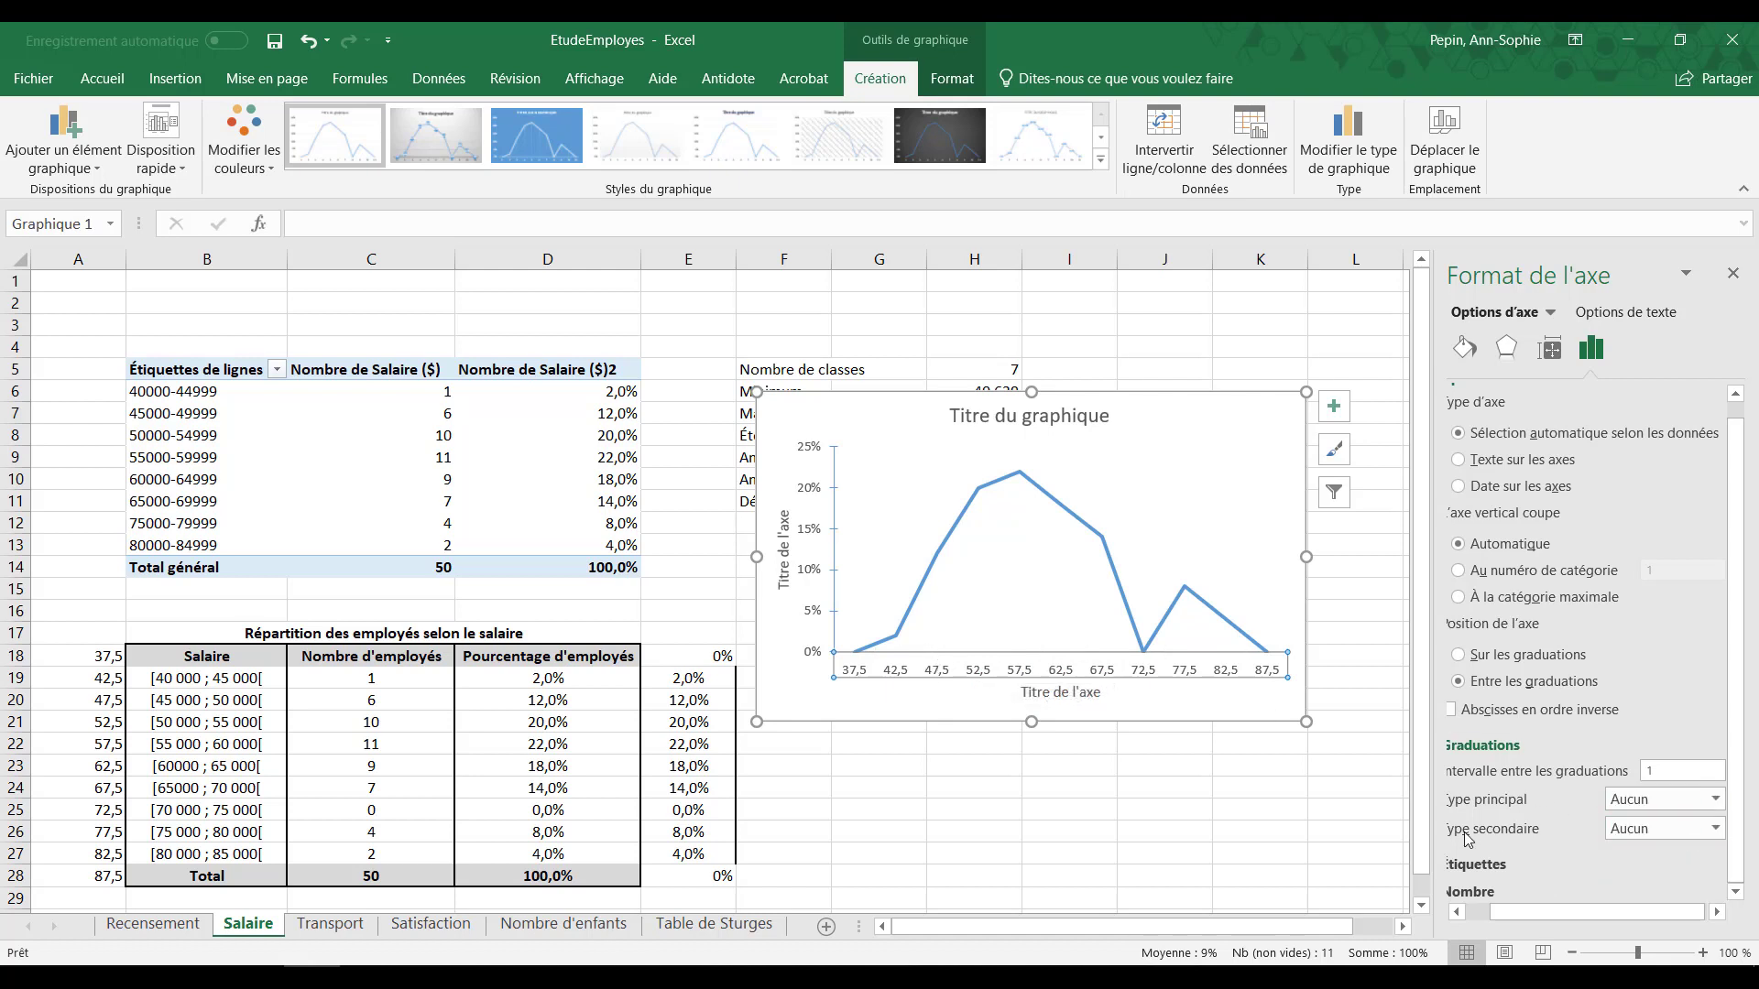
left_click(1714, 830)
left_click(1654, 913)
left_click(1164, 704)
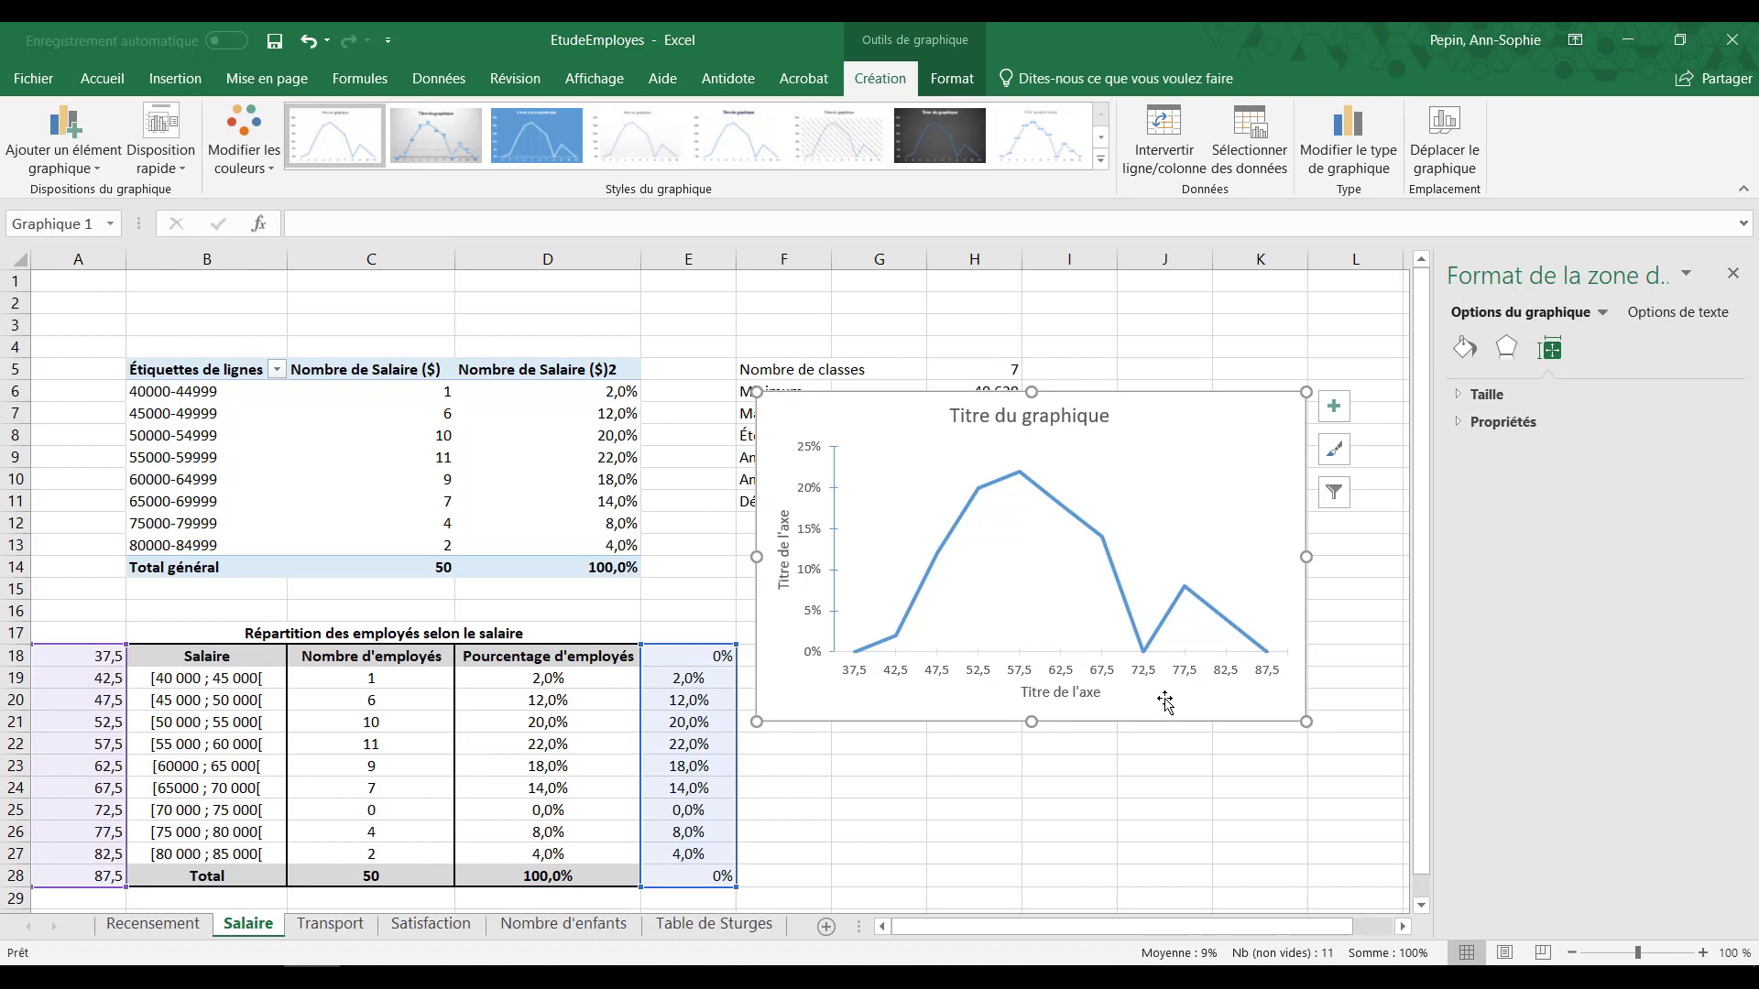
Step: Set the chart title to "Répartition des employés selon le salaire"
left_click(1056, 431)
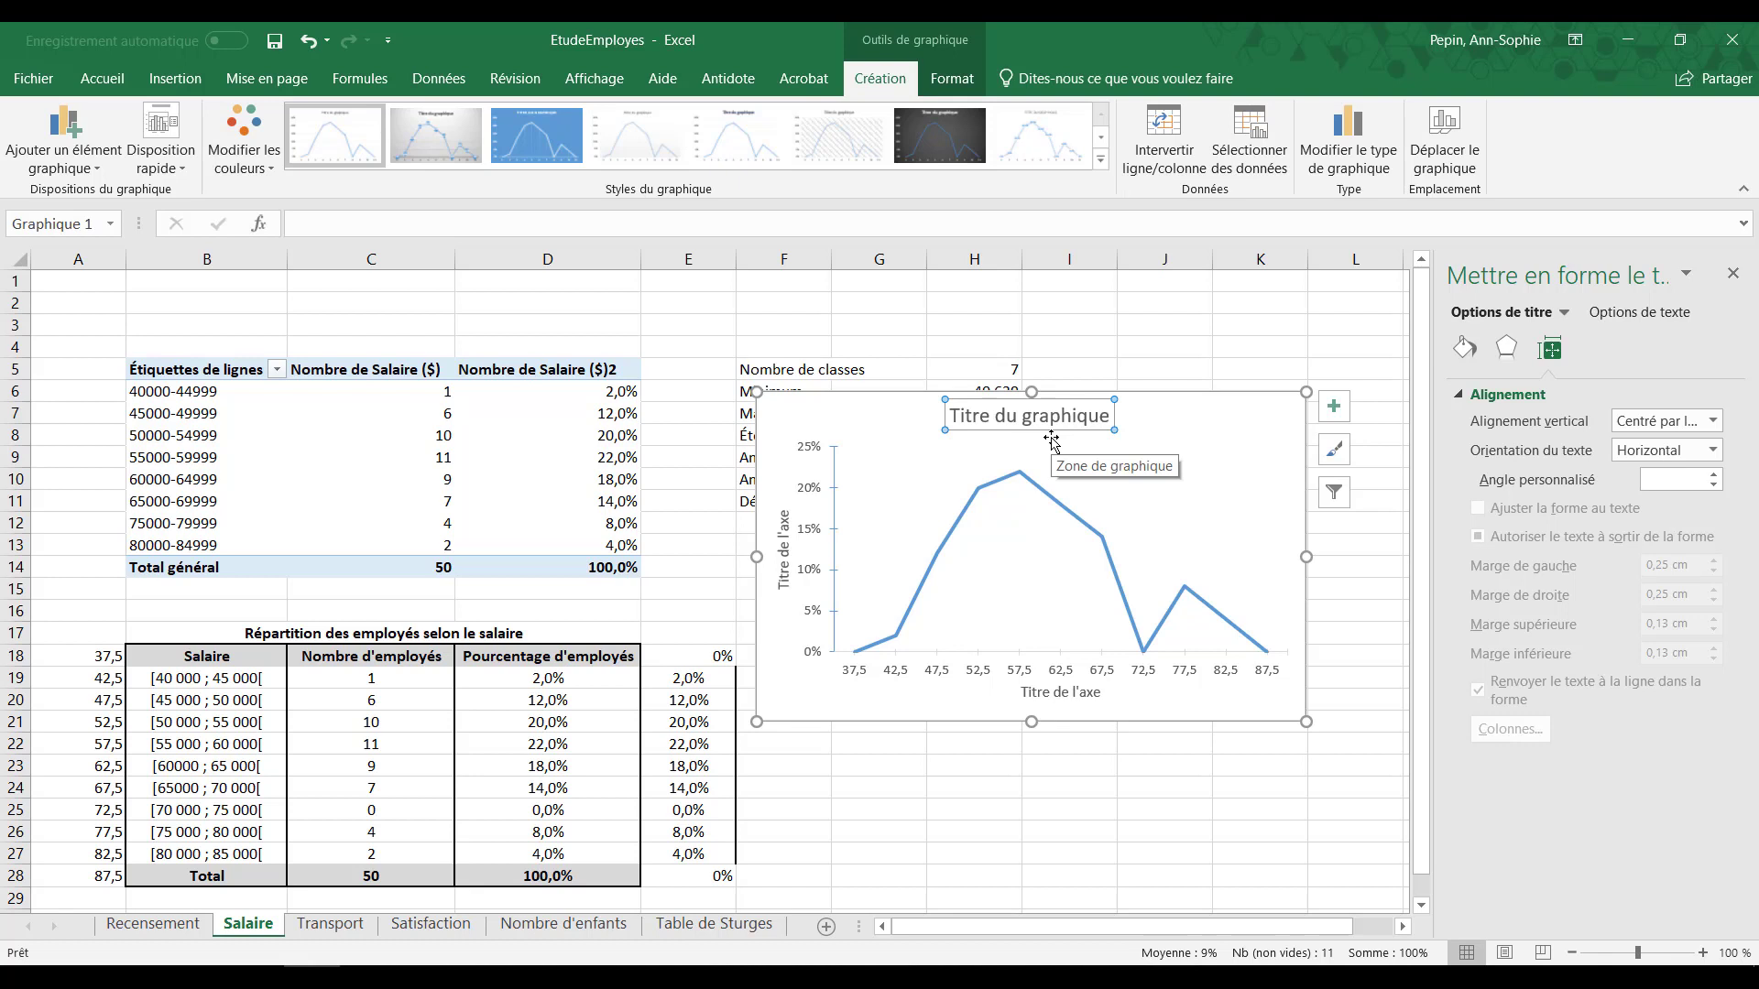
type("Répartition des e")
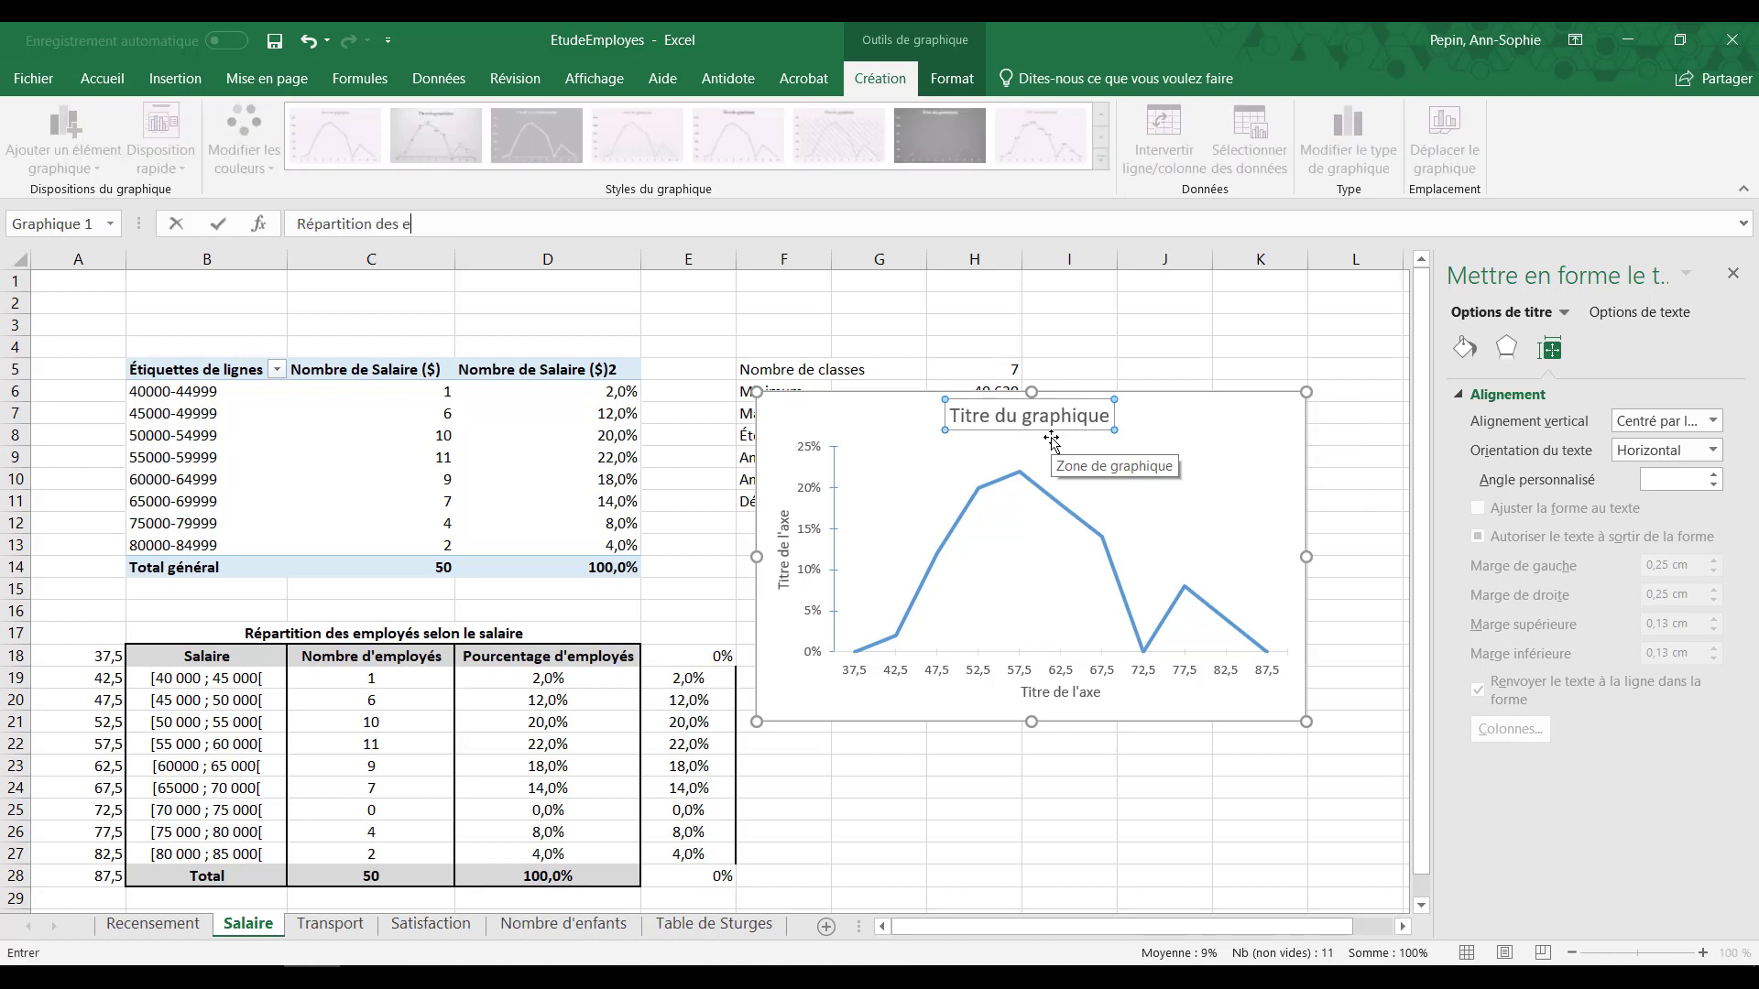
type("mployés selon le salaire")
key("Return")
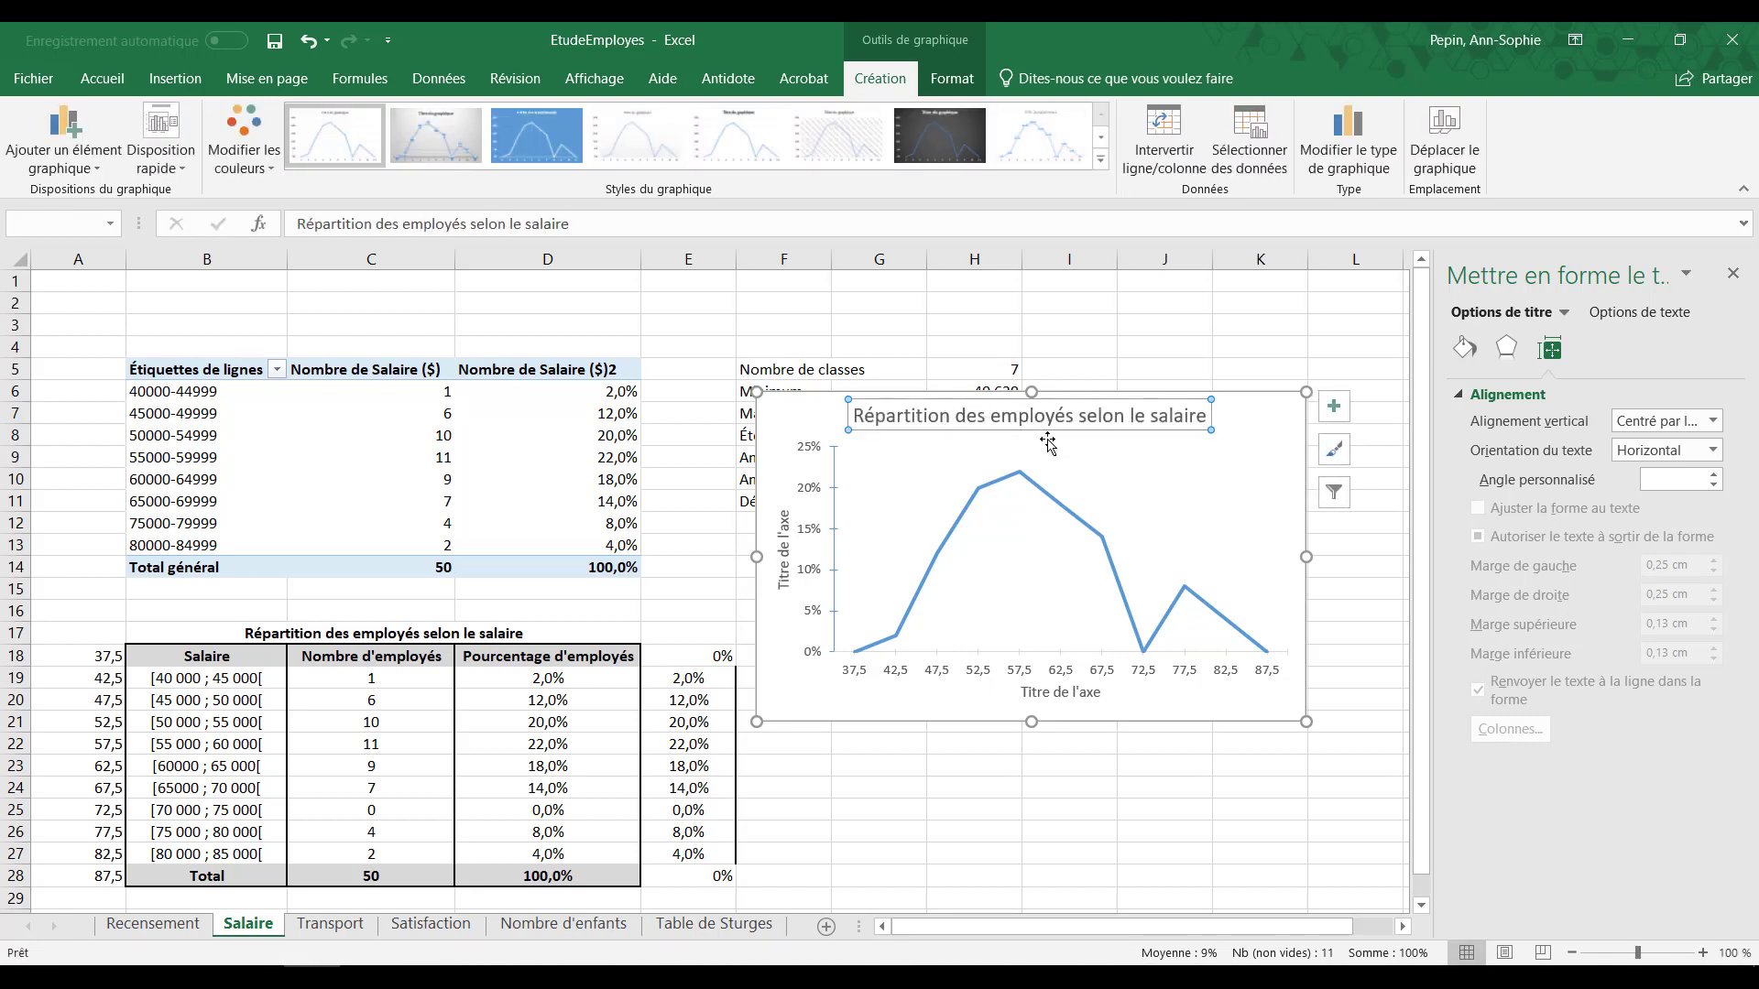
Step: Title the horizontal axis "Salaire (en milliers de $)" and the vertical axis "Pourcentage d'employés"
left_click(1072, 694)
type("Sa")
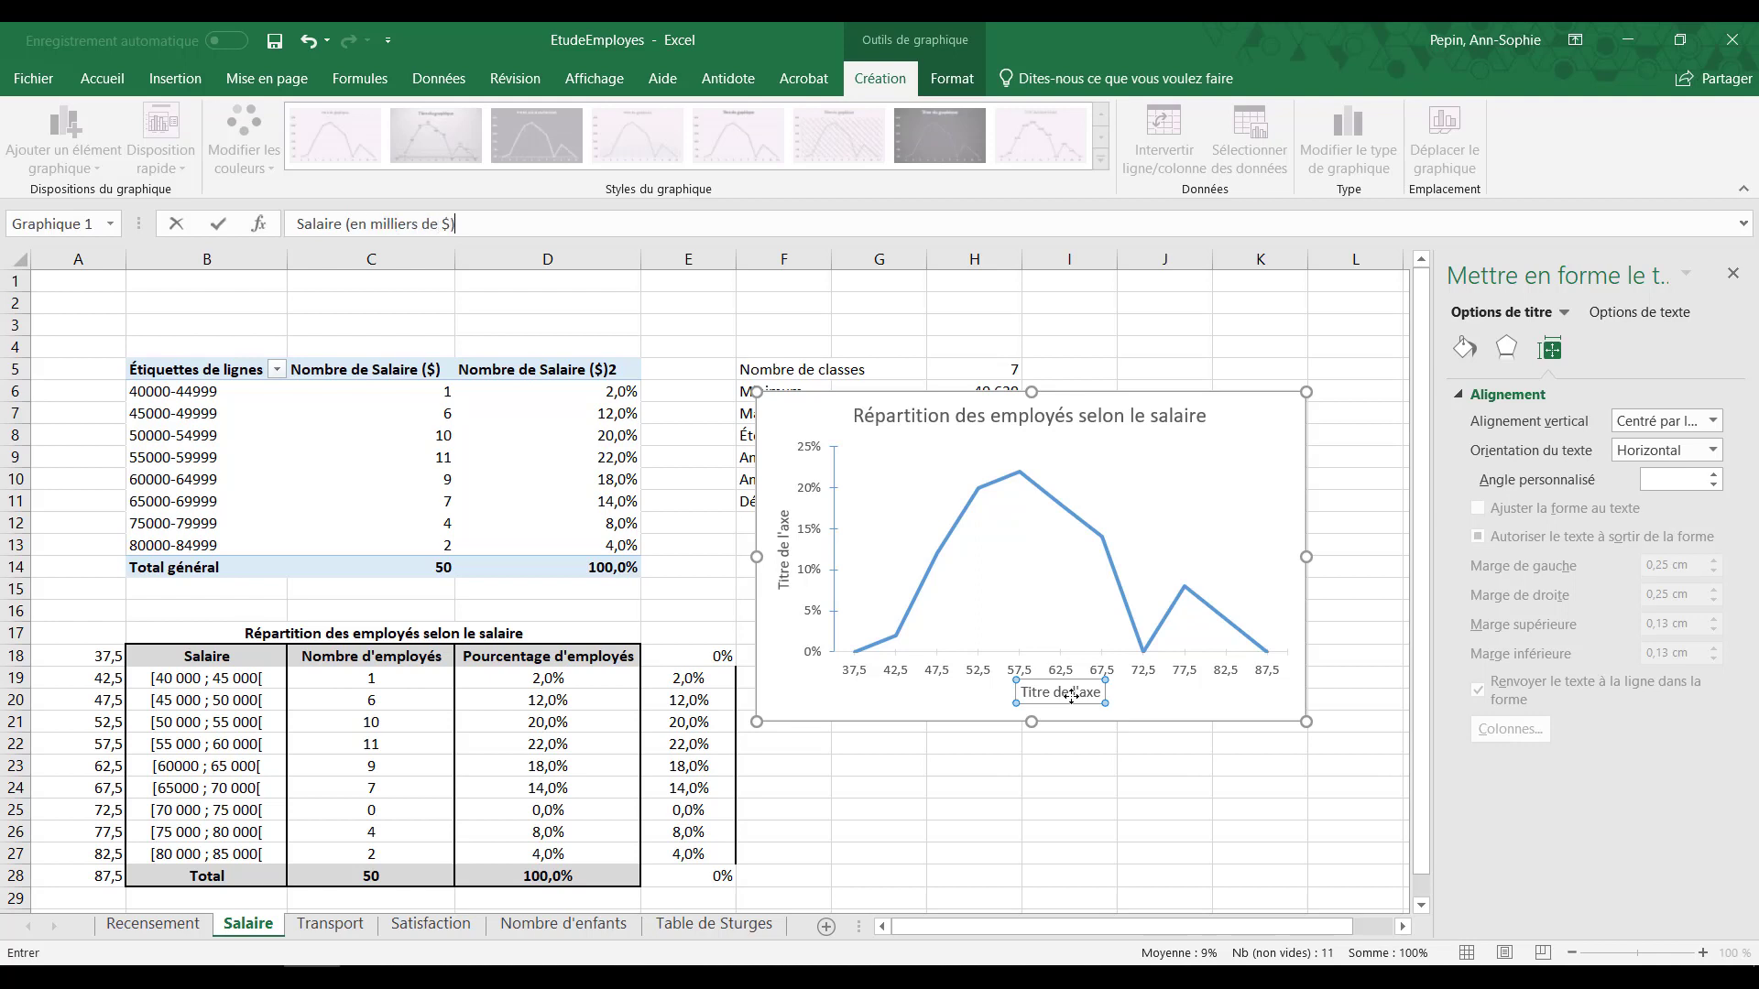
type("laire (en milliers de $)")
key("Return")
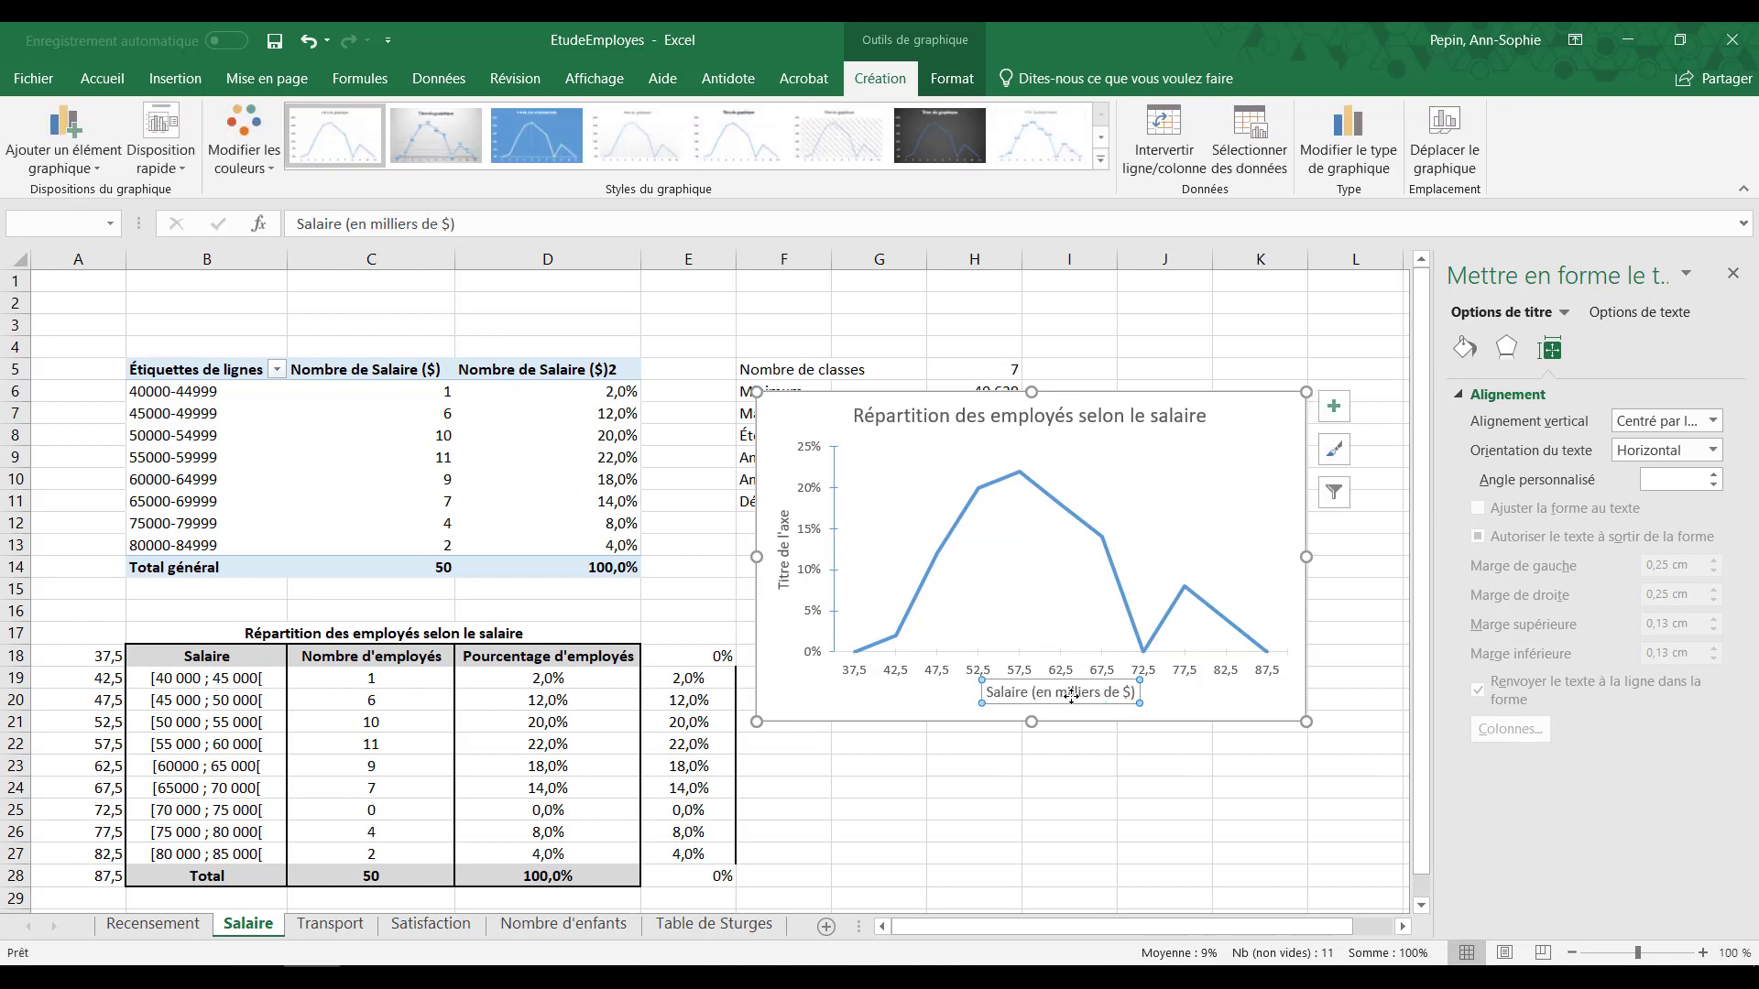
left_click(780, 556)
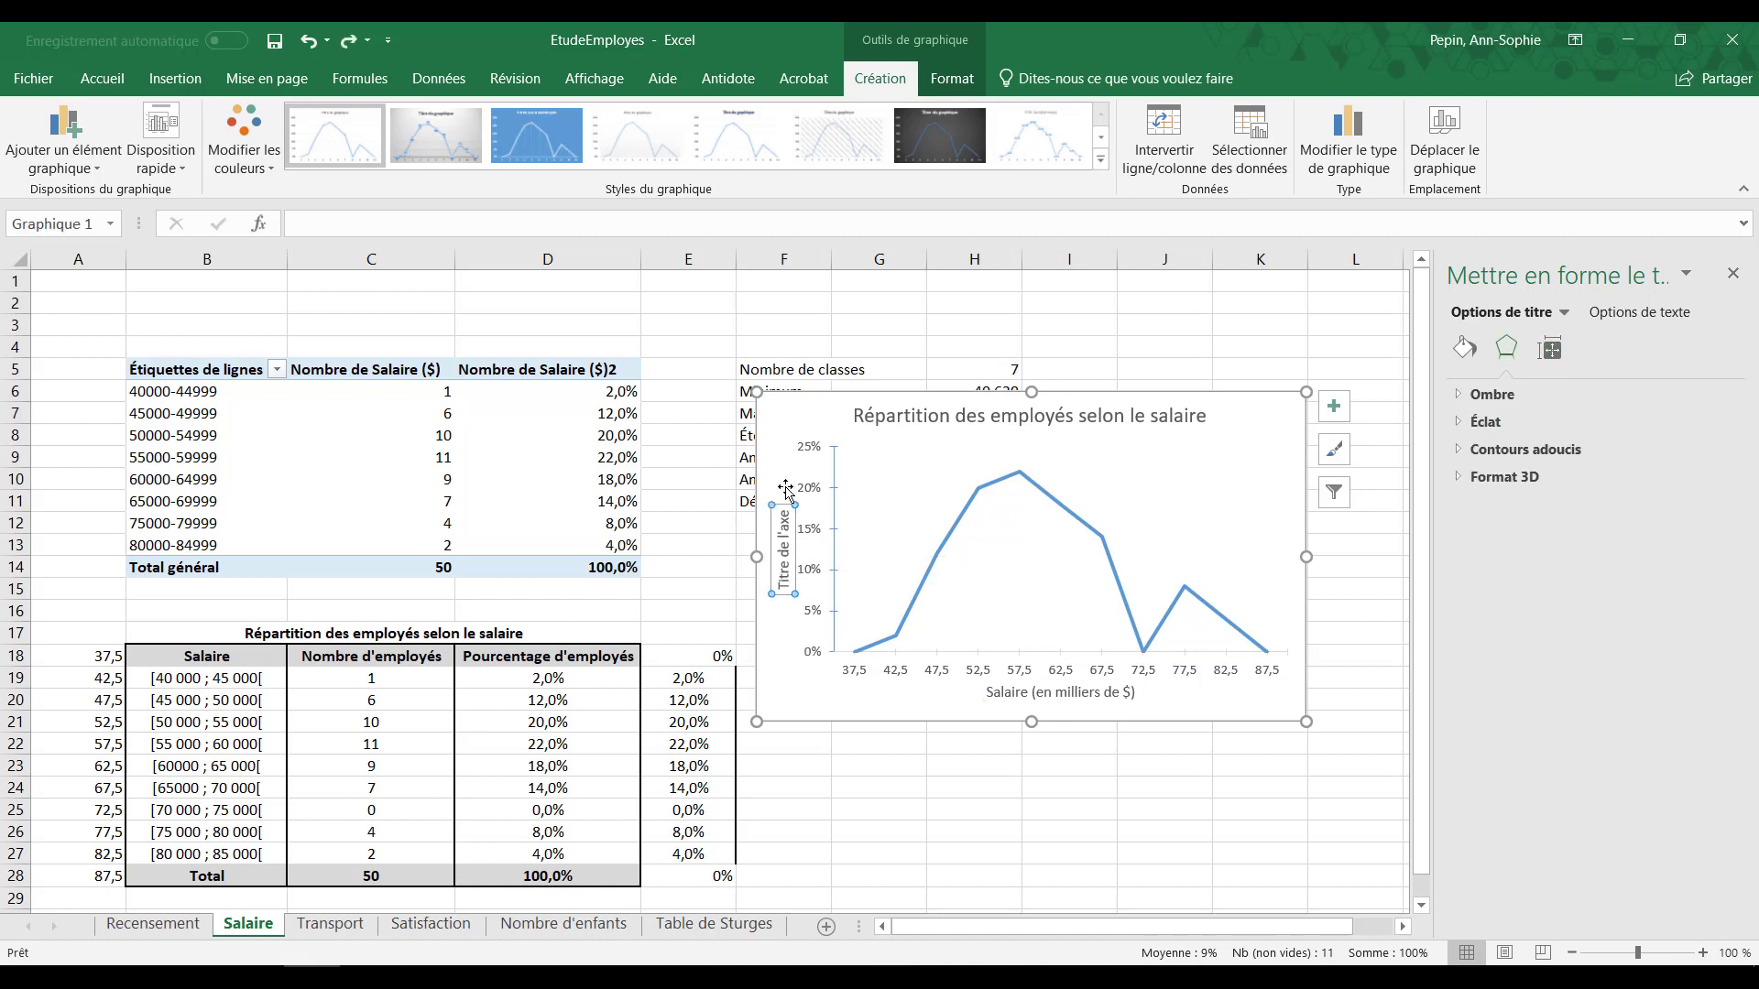
type("Pourcentage d'employ")
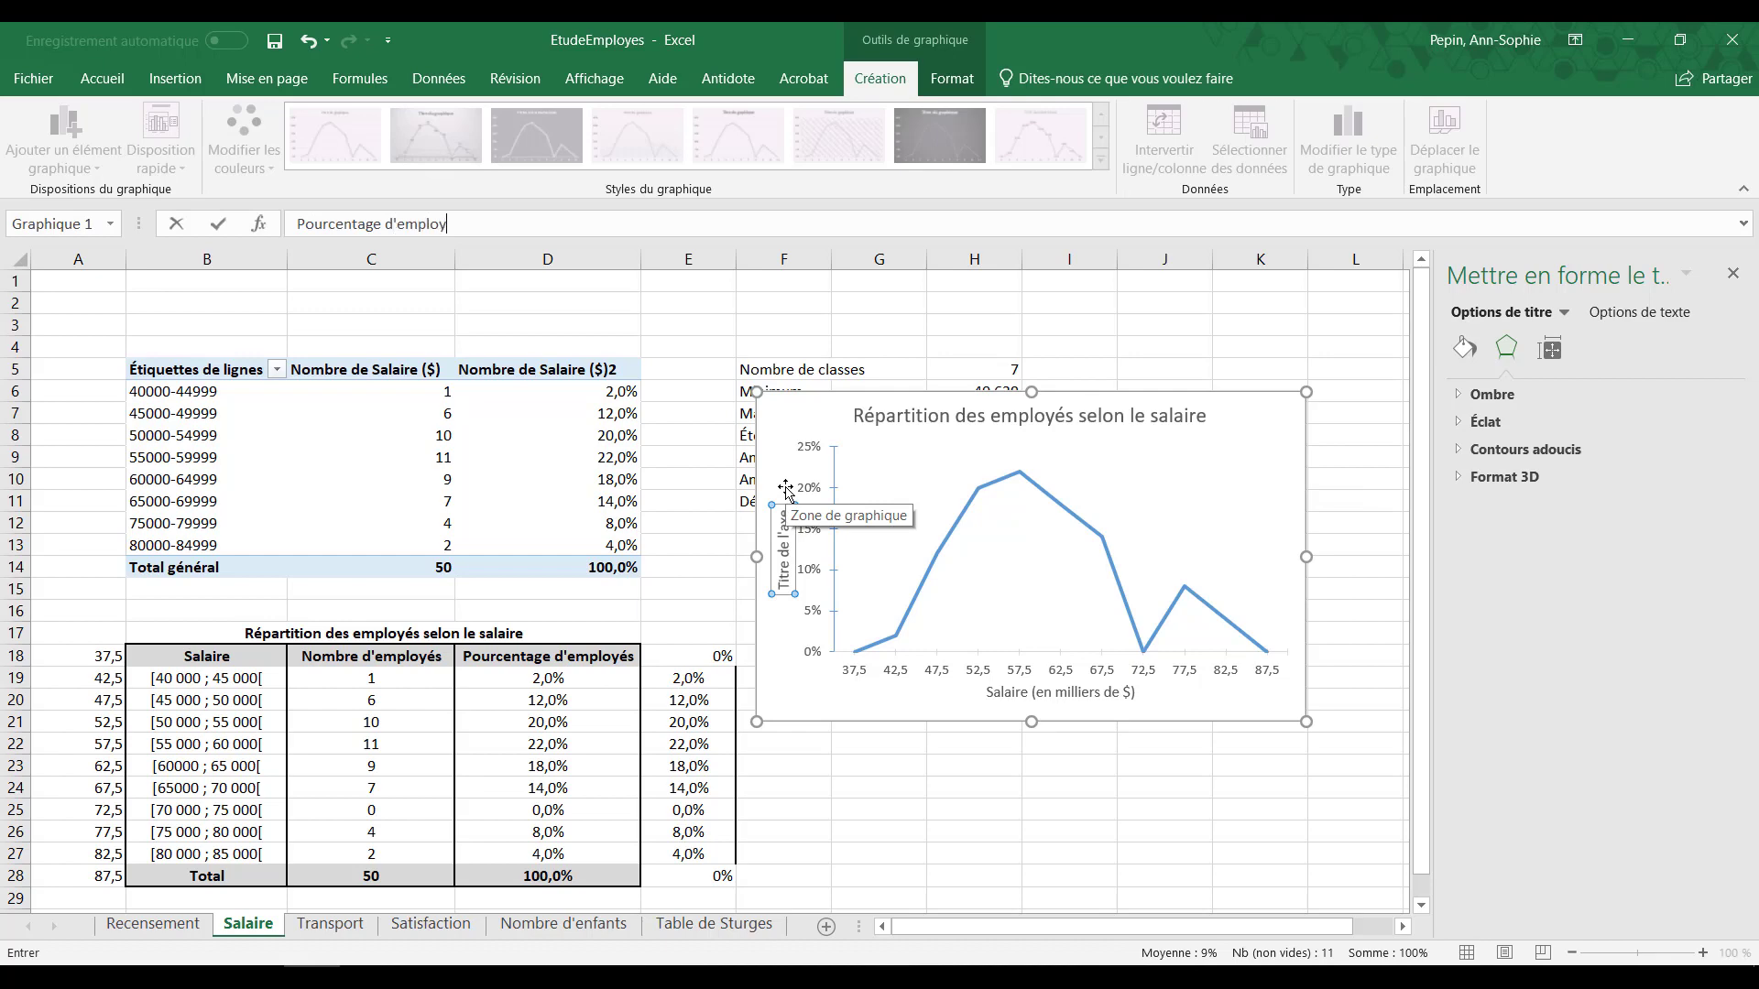
type("és")
key("Return")
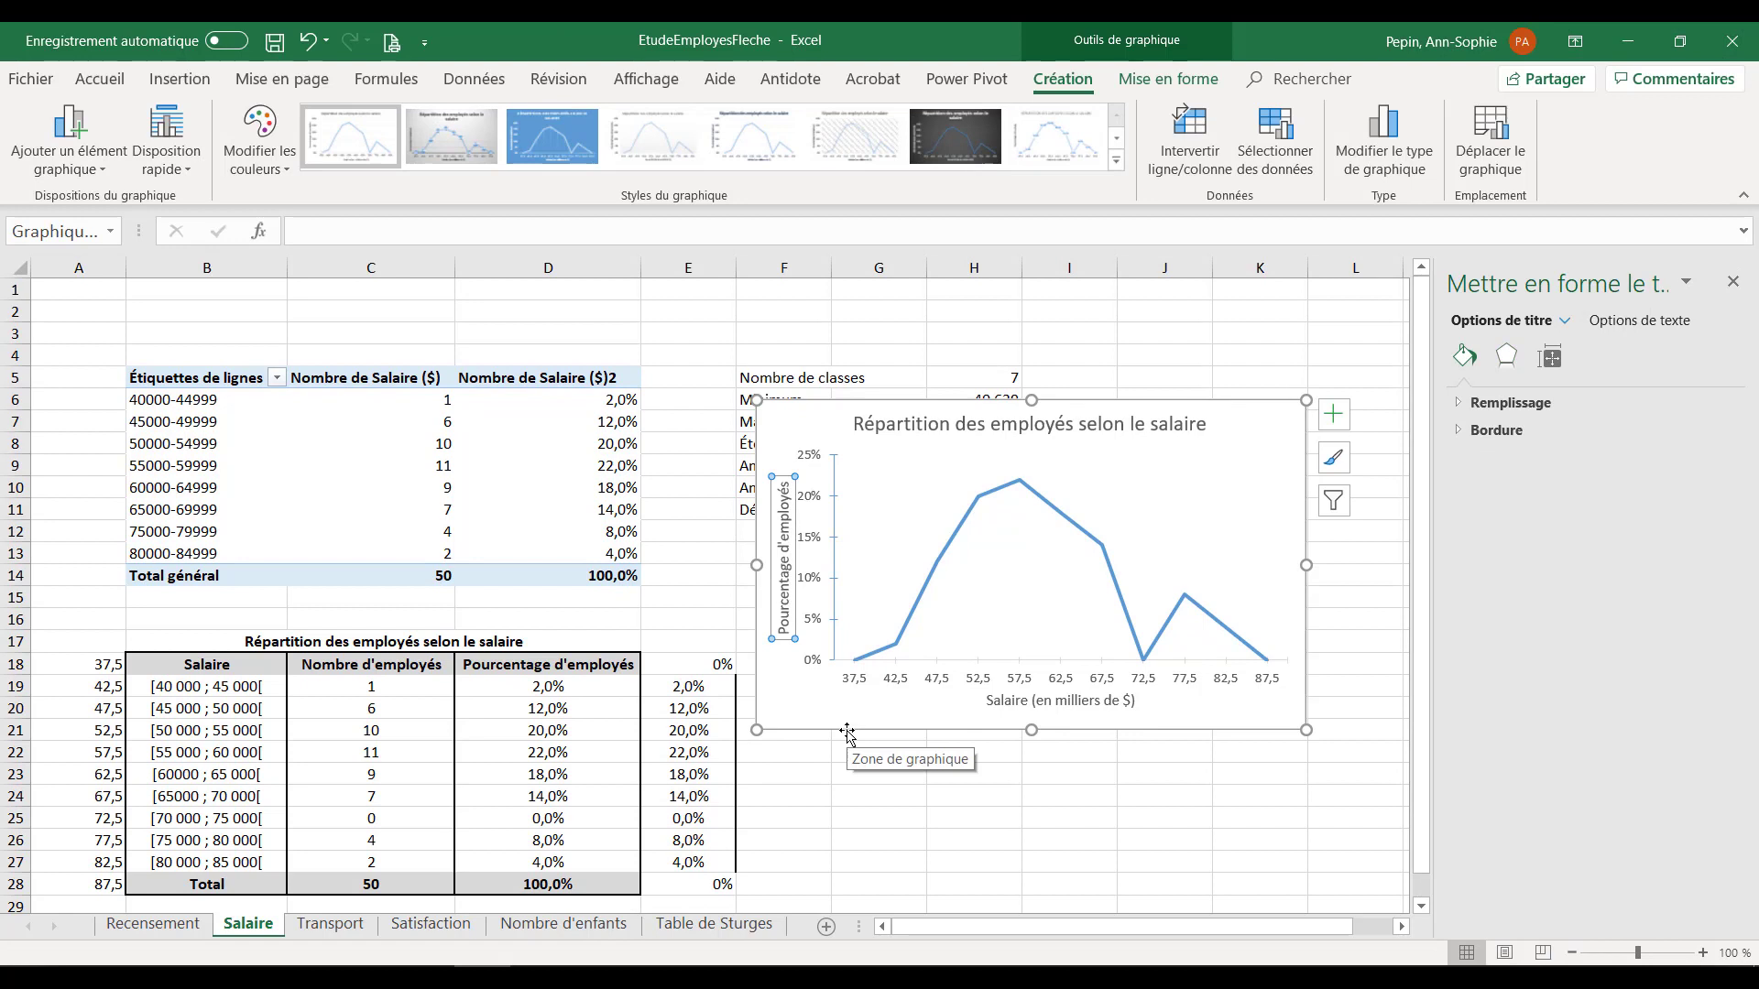
Step: Format the chart's horizontal axis as a solid black line with an arrowhead at its end
left_click(1068, 676)
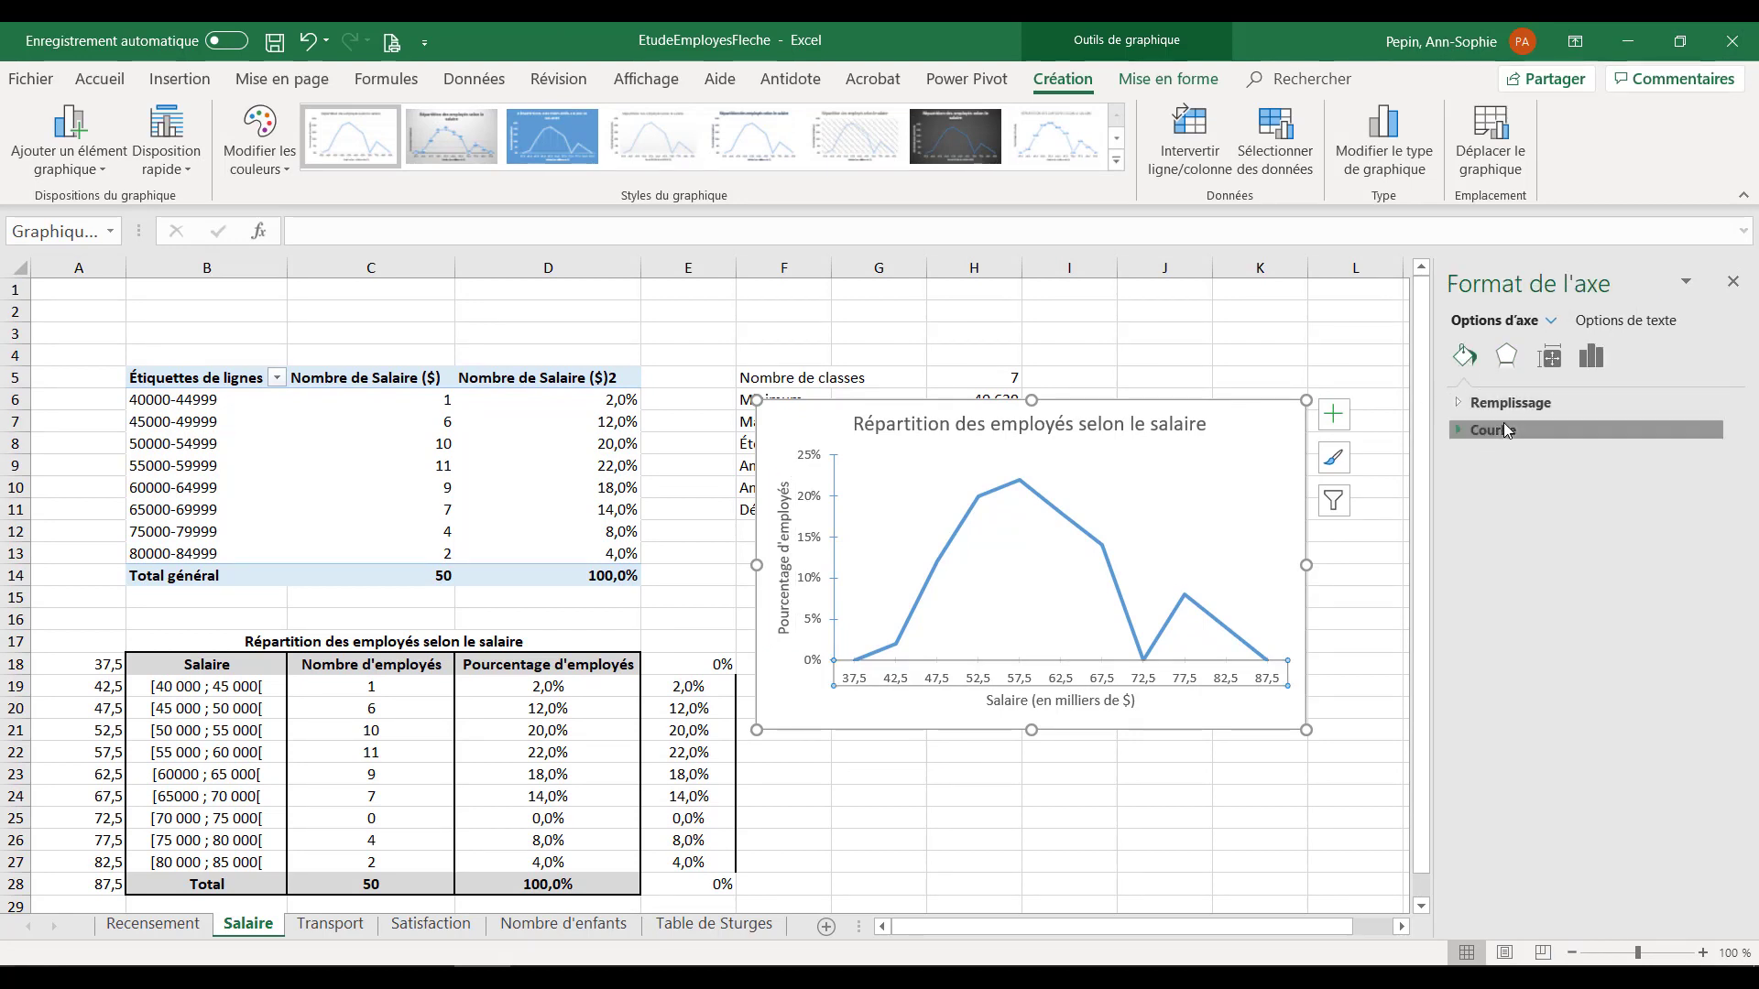
left_click(1503, 429)
left_click(1532, 492)
left_click(1701, 580)
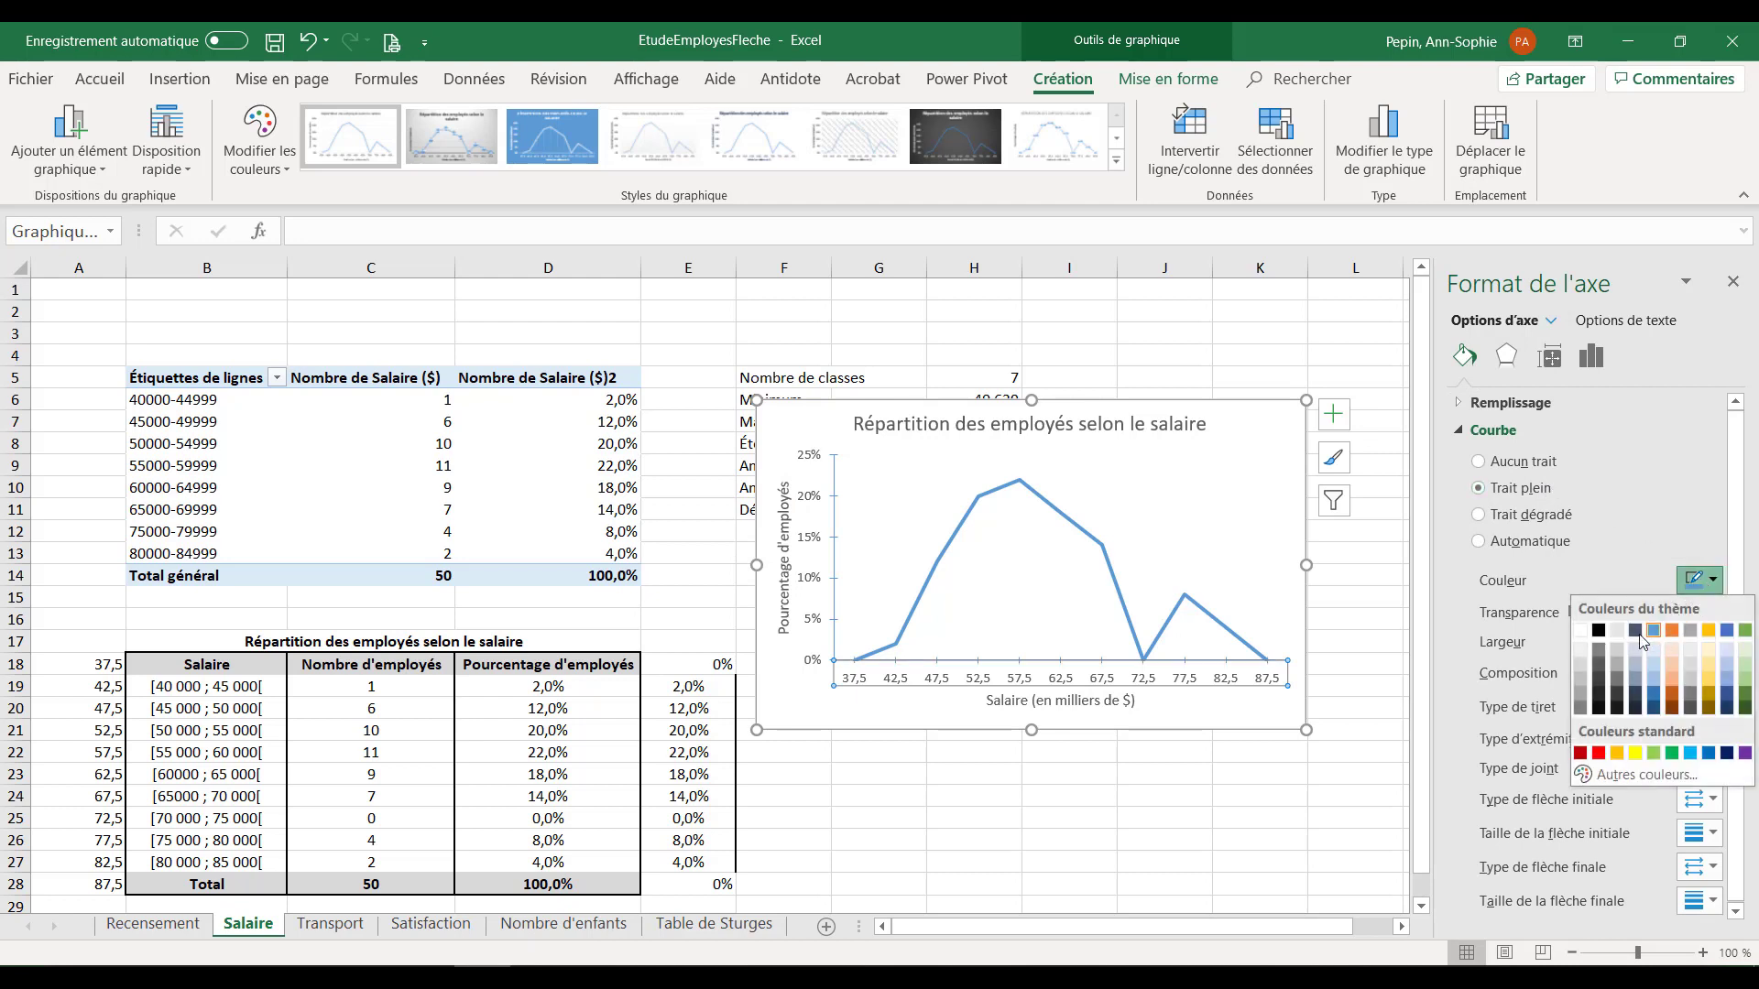
left_click(1600, 632)
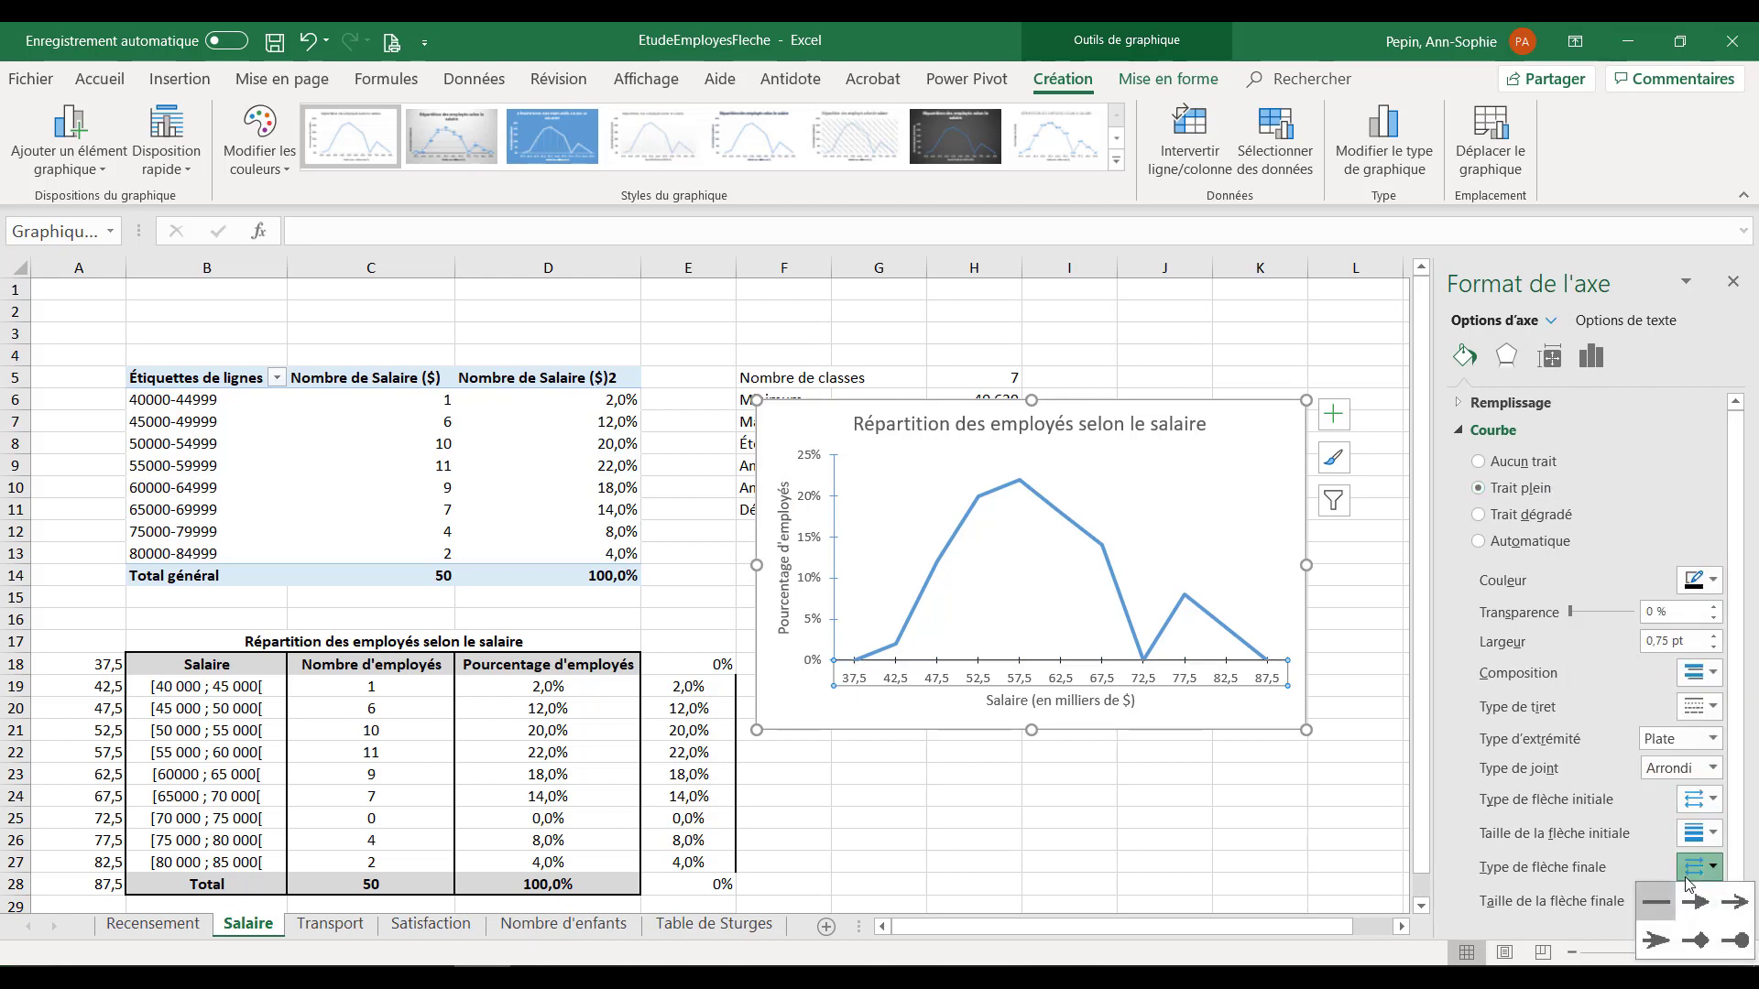
Step: Make the chart's vertical axis line black with an arrowhead at its end, and deselect the chart
left_click(820, 532)
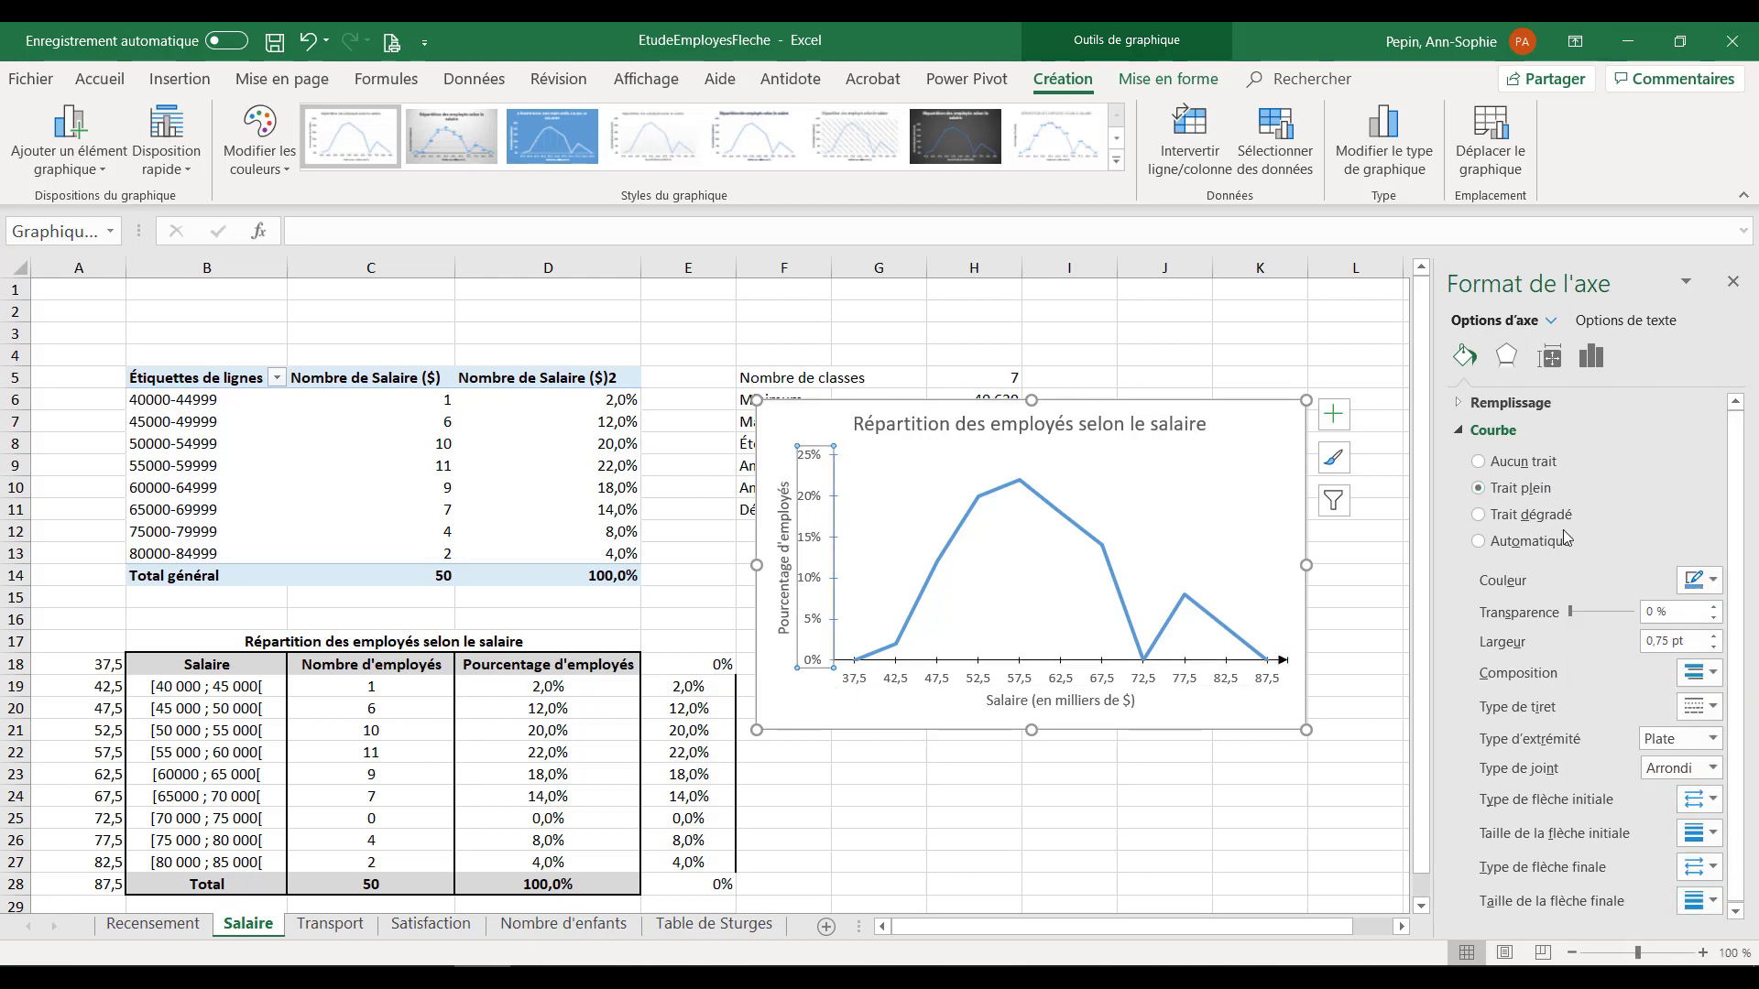
left_click(1711, 580)
left_click(1601, 632)
left_click(1713, 866)
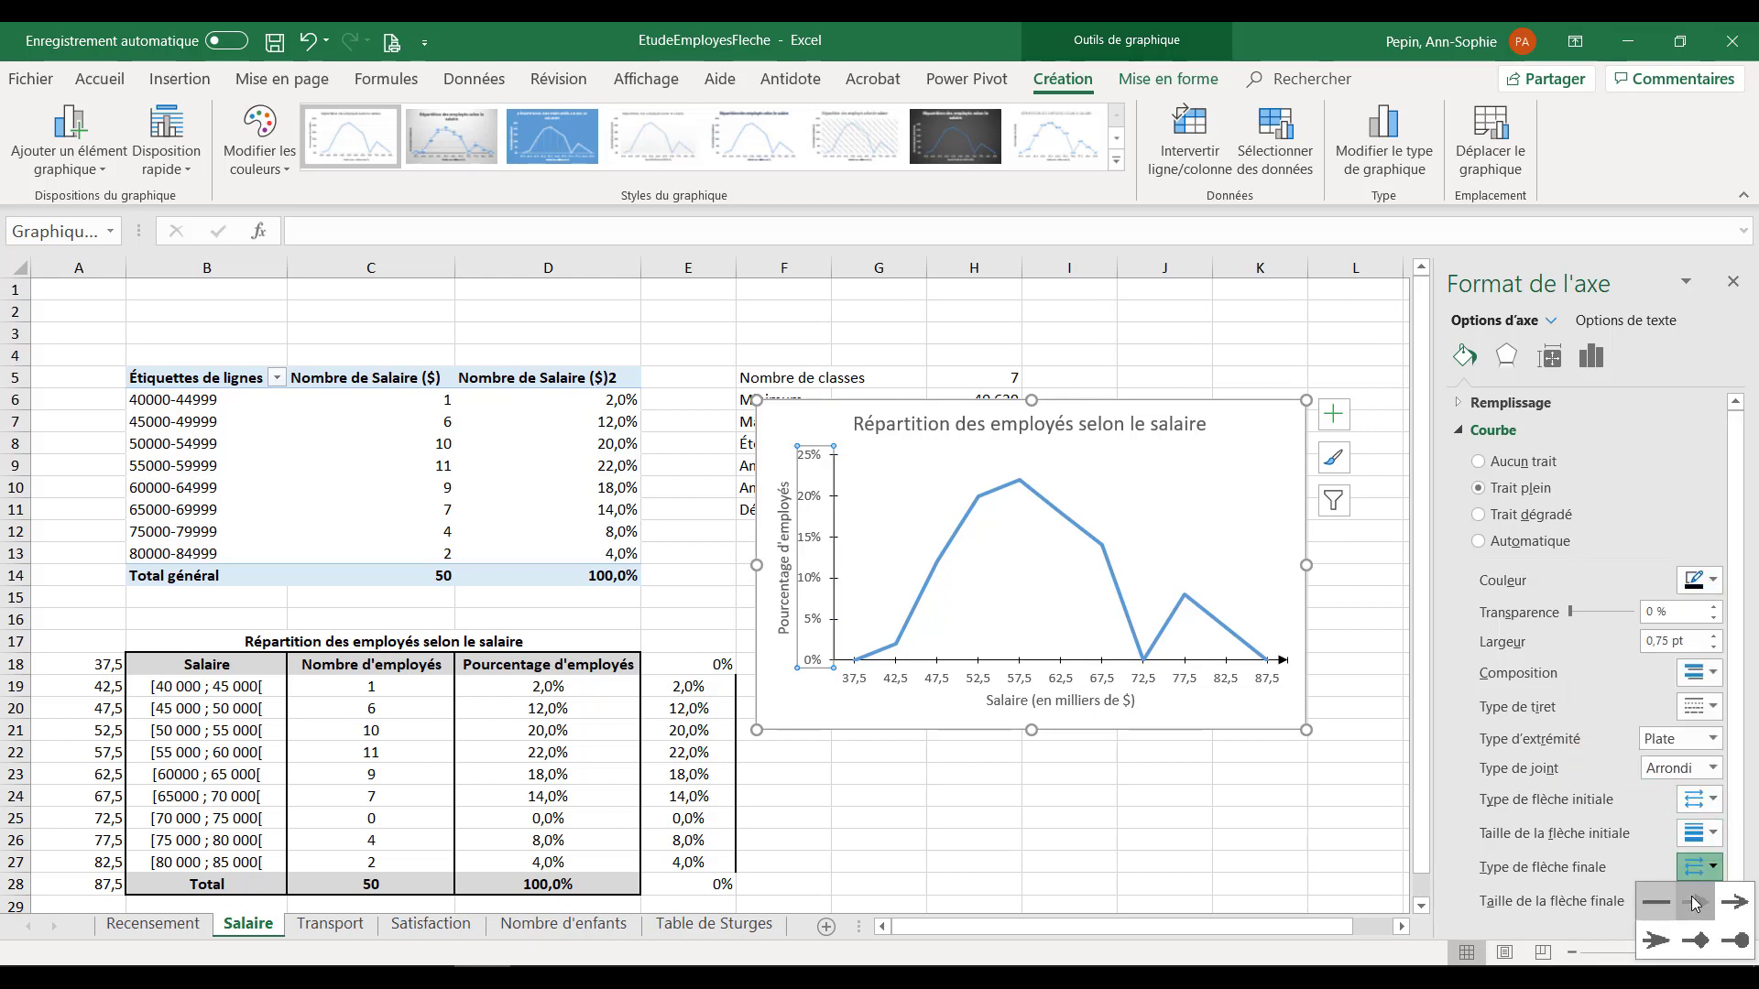
left_click(1694, 902)
left_click(904, 753)
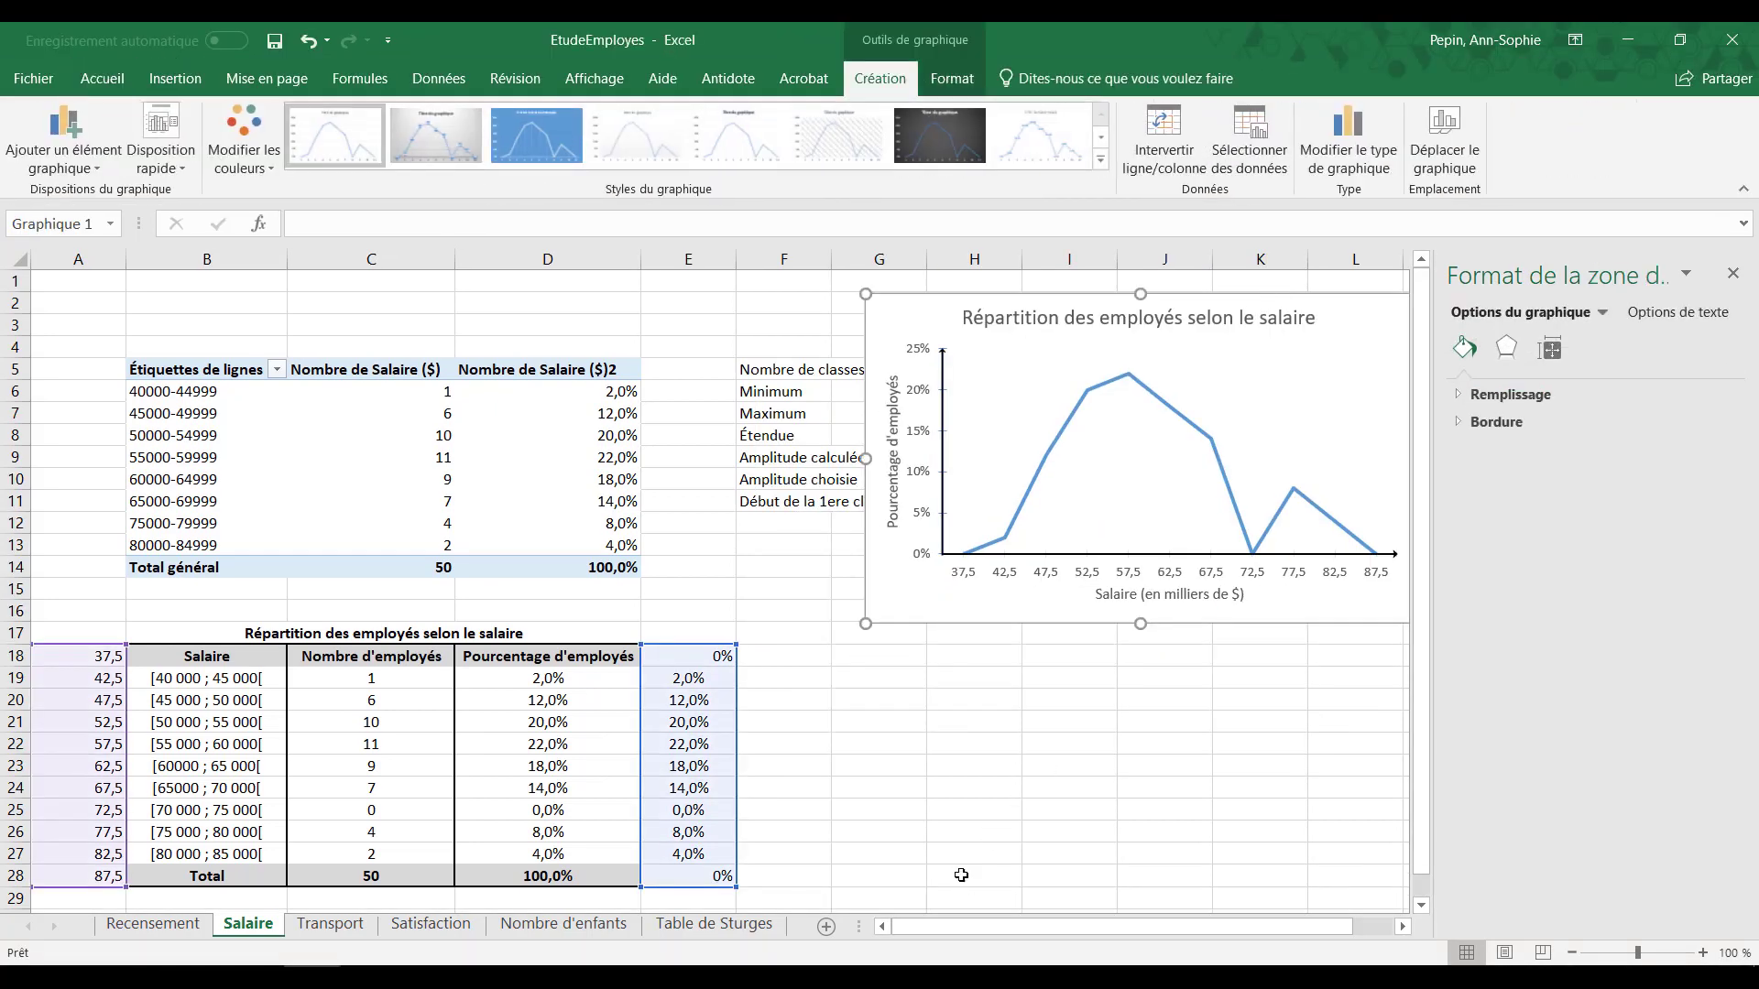
left_click(936, 849)
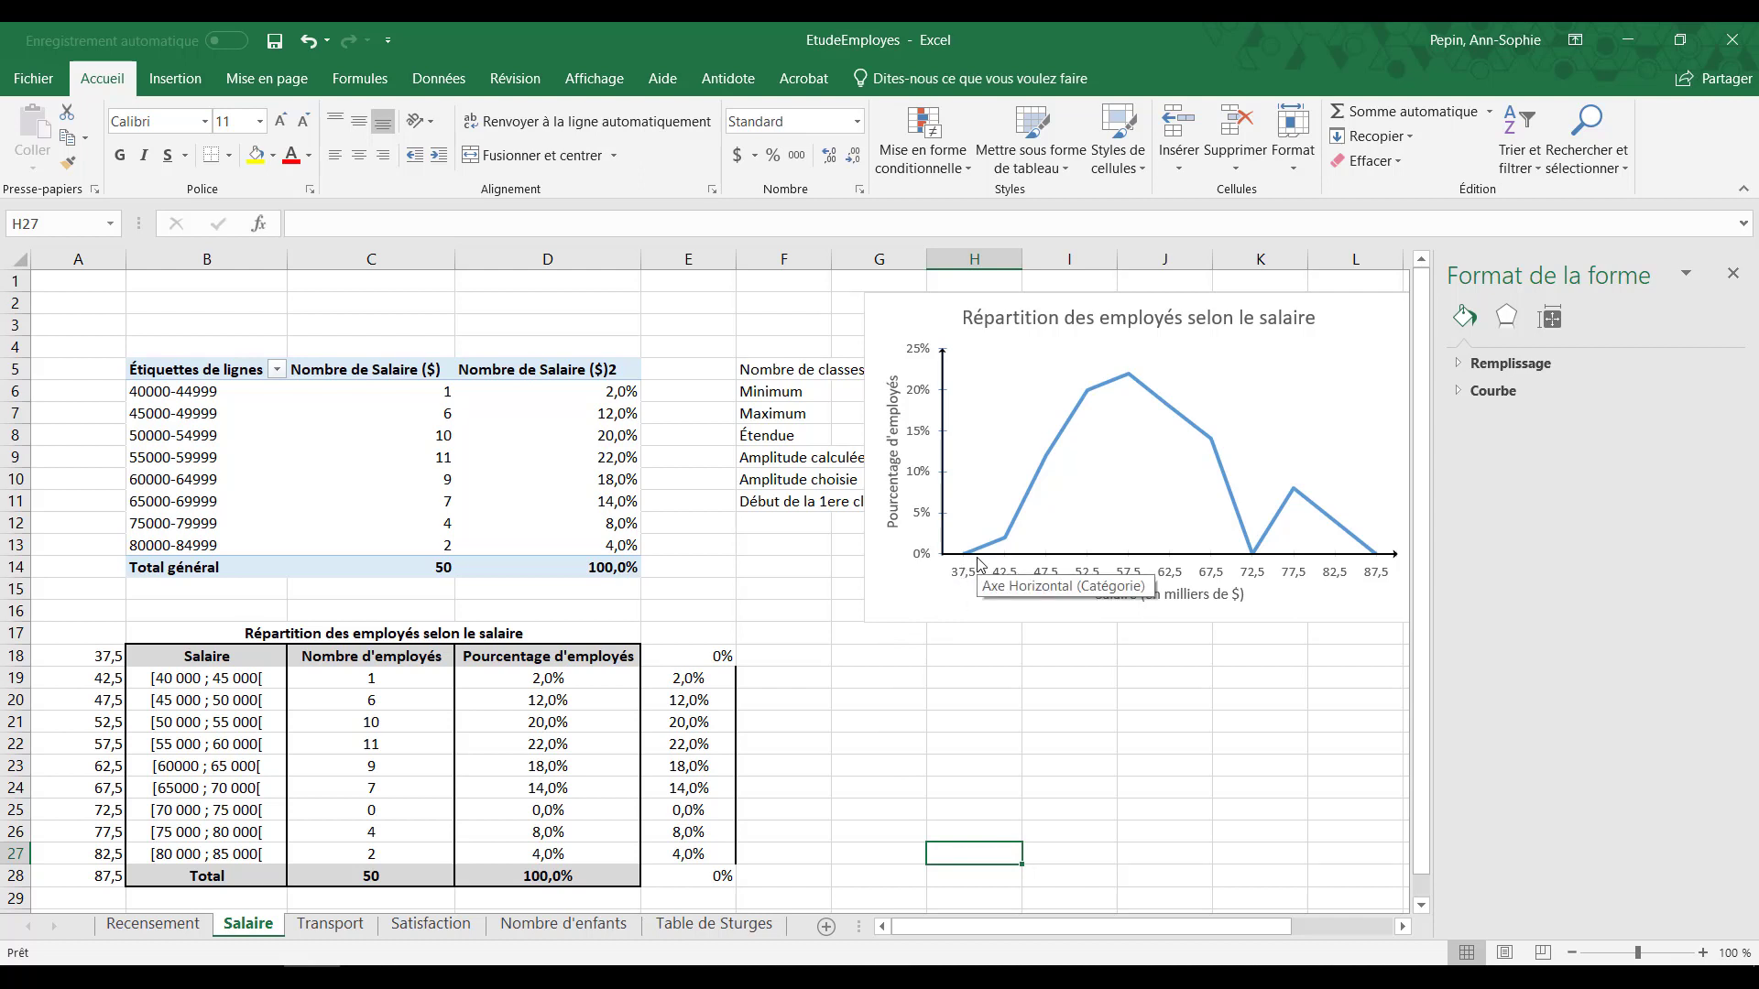
mouse_move(974, 561)
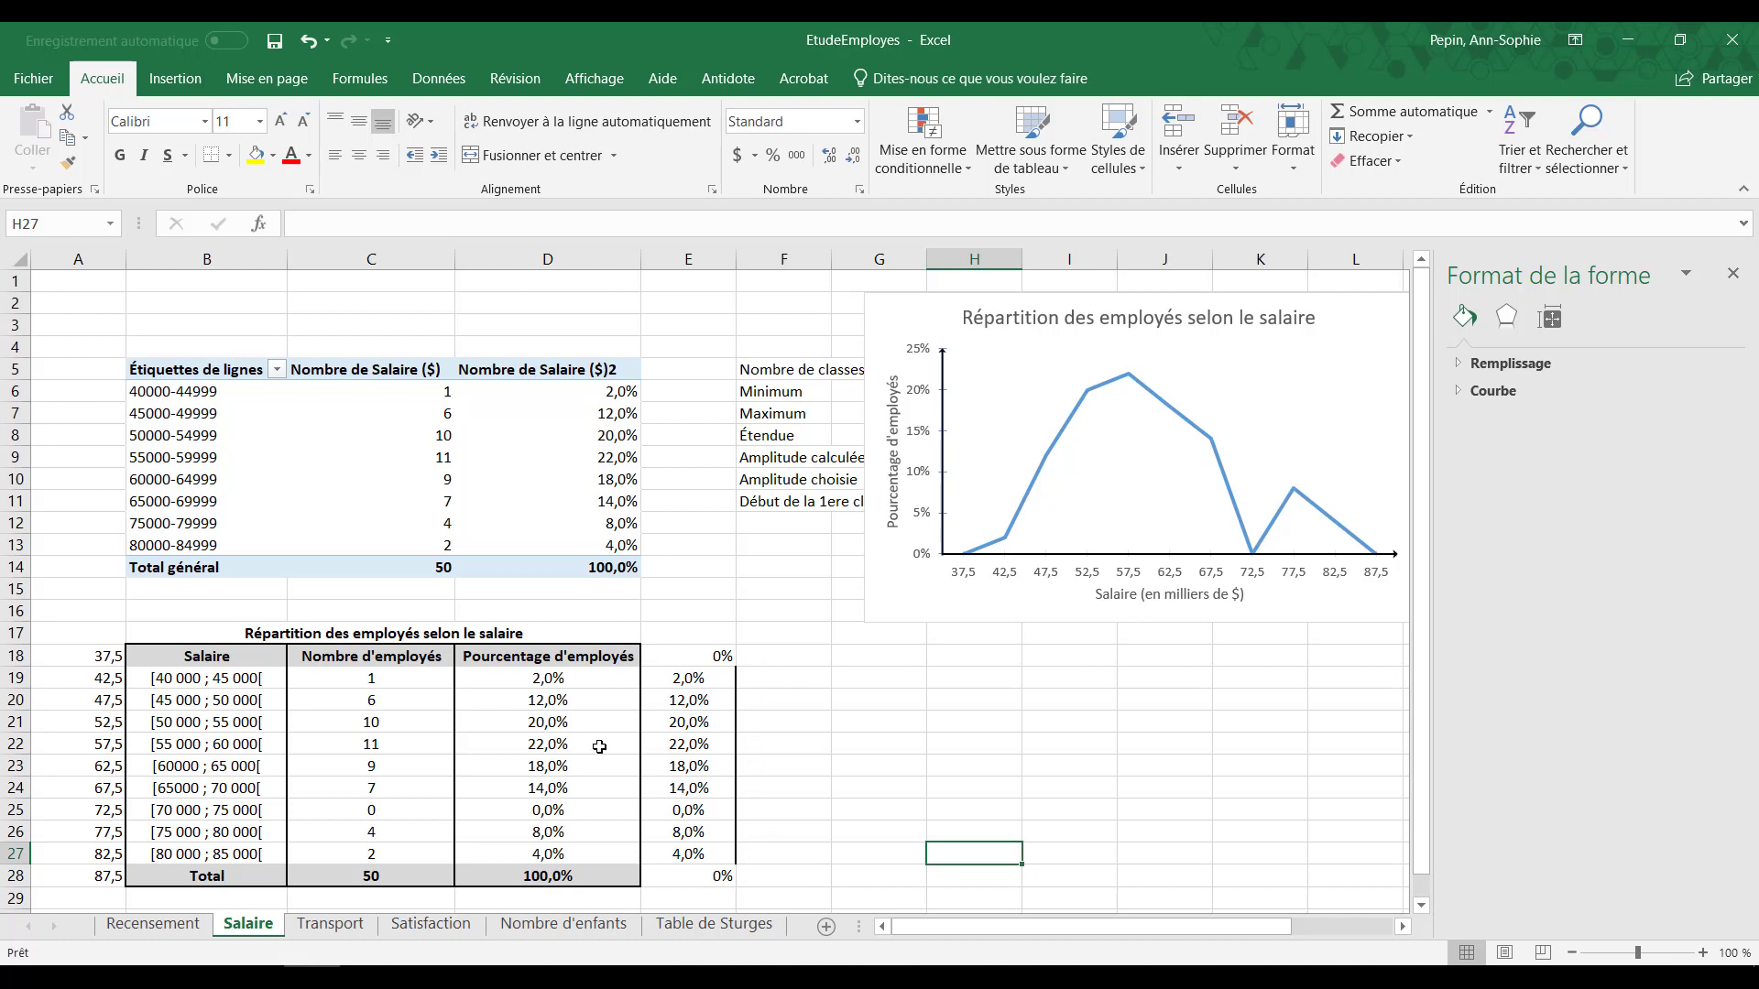
Step: Enter 0% in cell F18 as the starting value of a cumulative percentage column
left_click(680, 656)
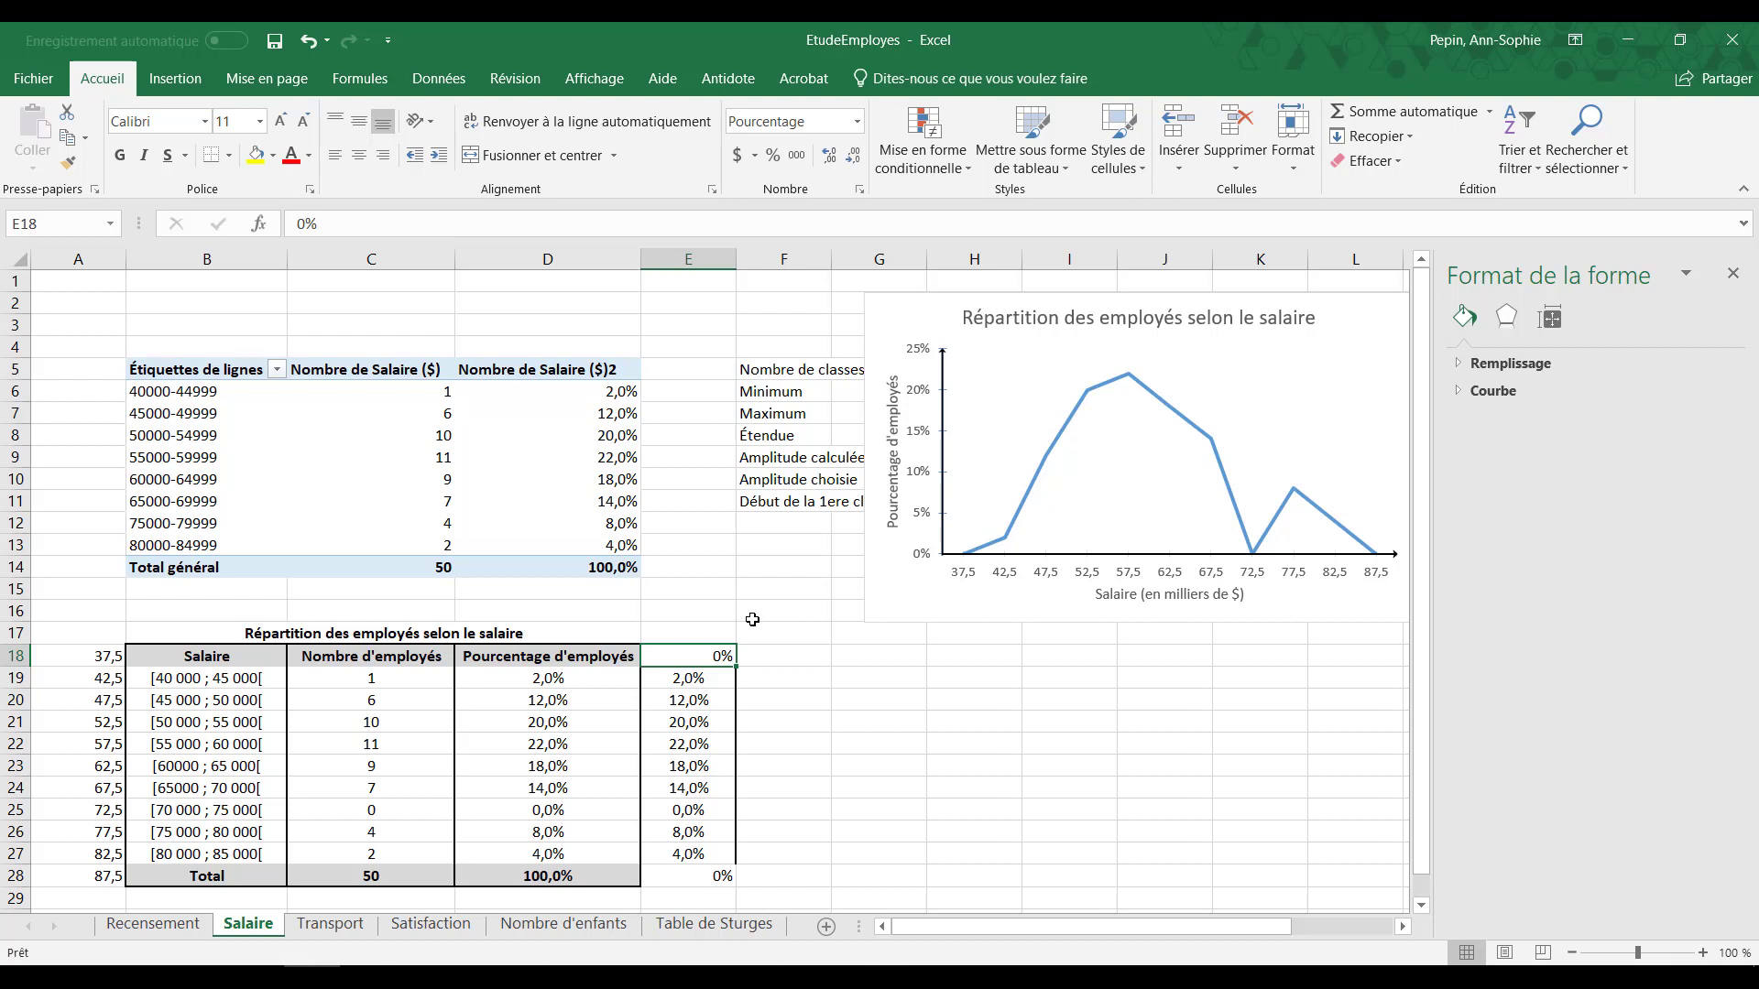
left_click(766, 659)
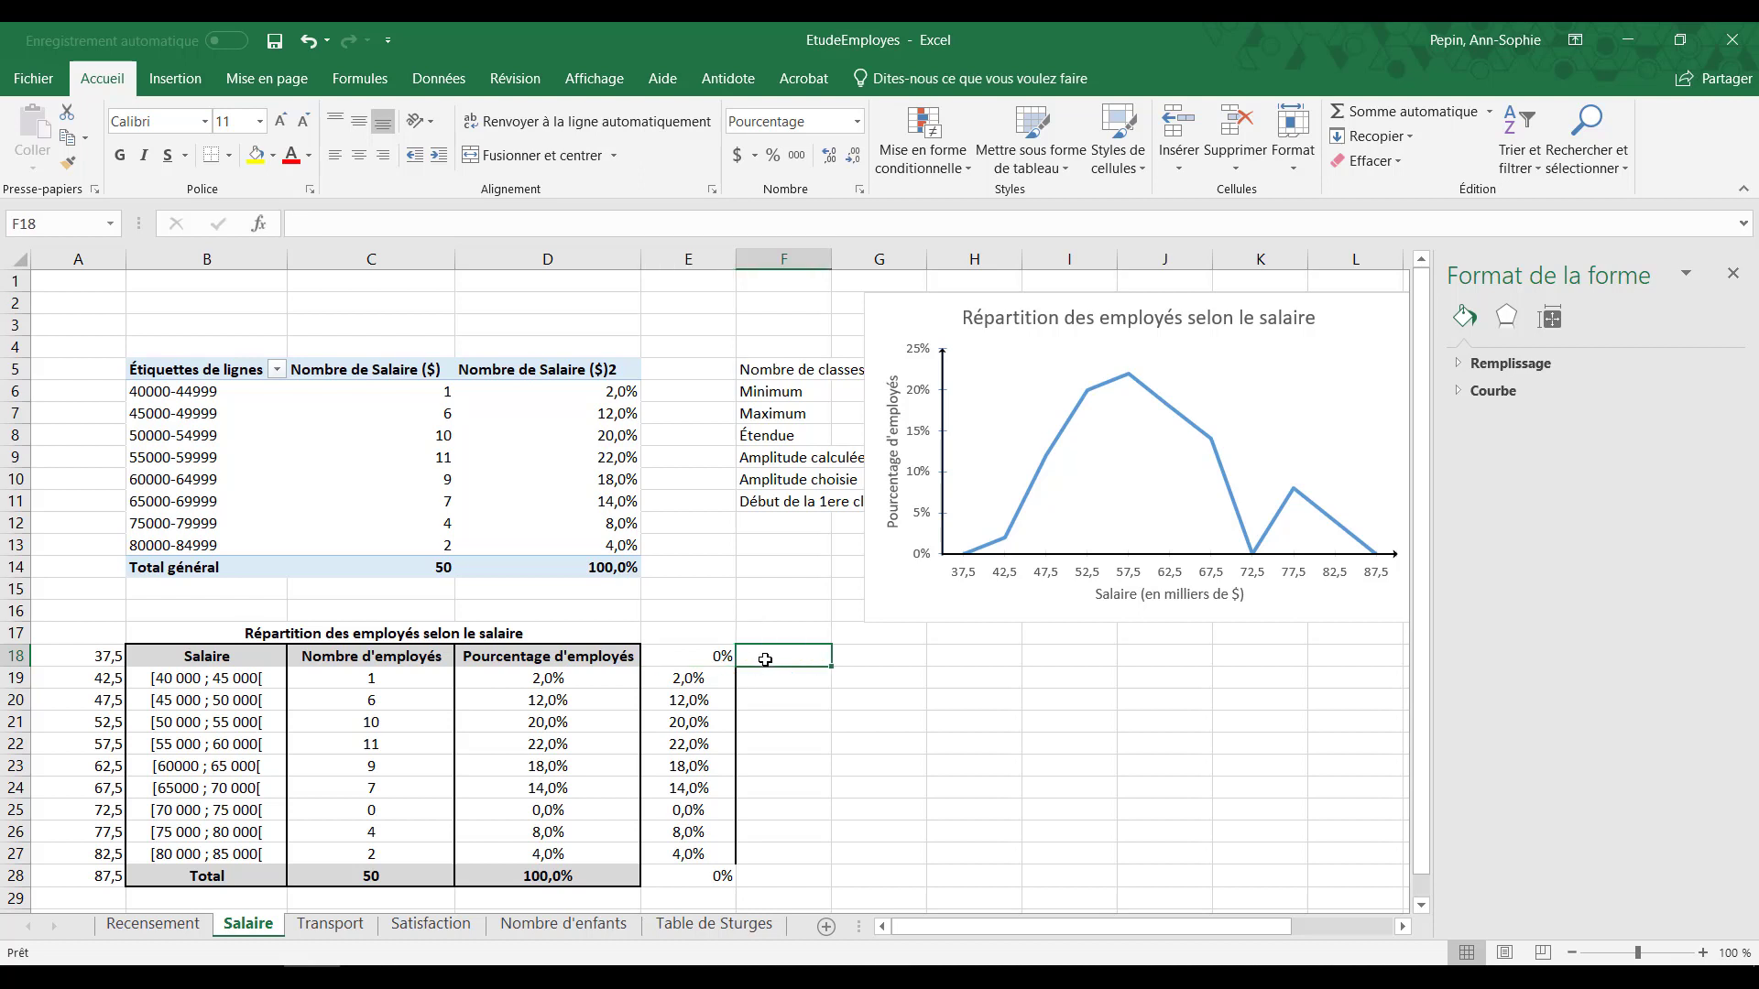
type("0")
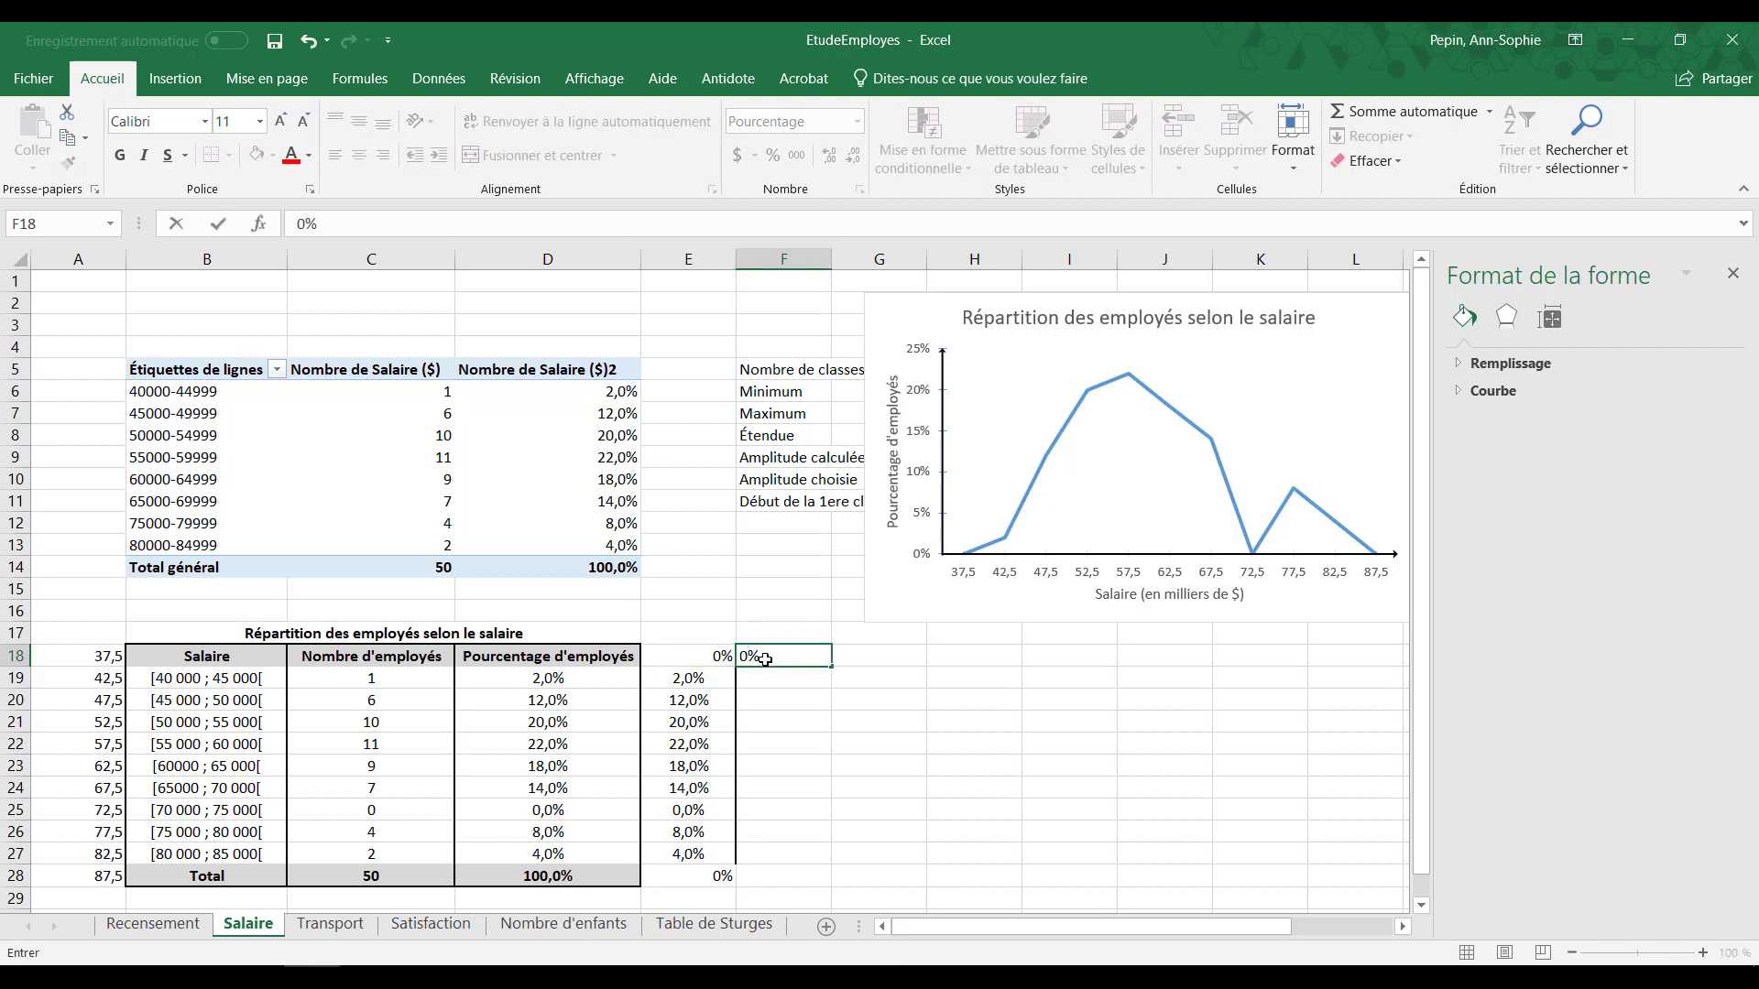
key("Return")
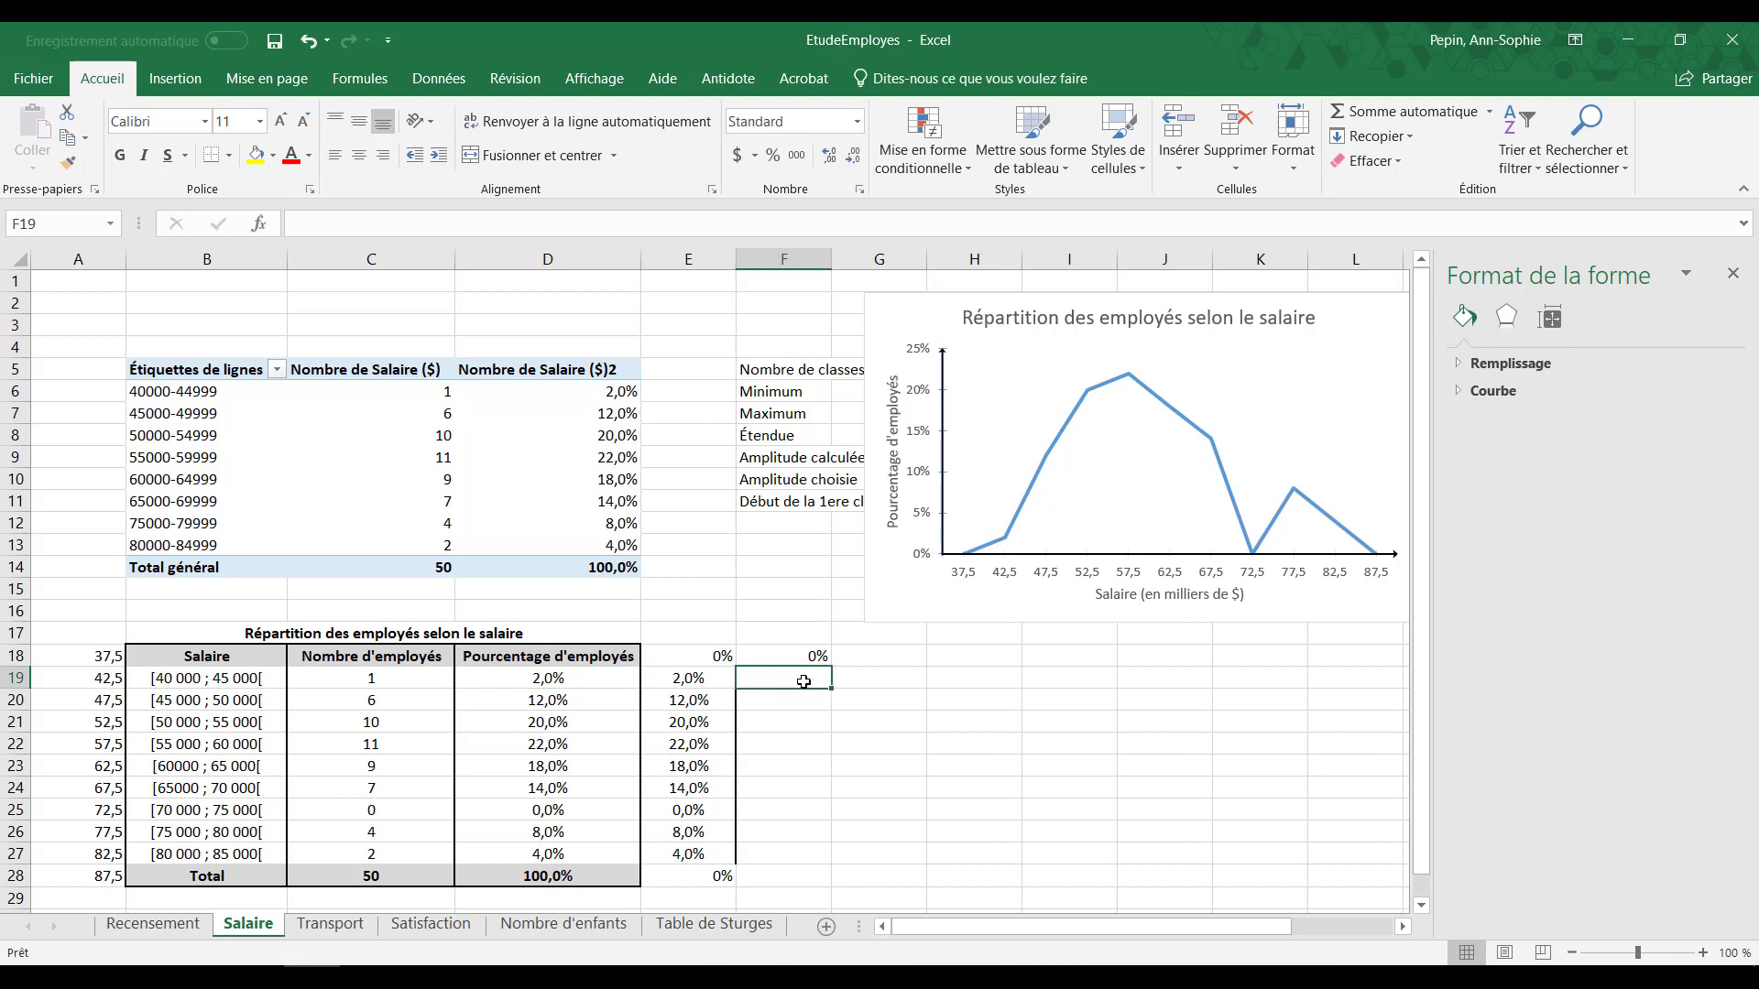
Step: Enter the formula =D19+F18 in cell F19 to accumulate the first class's percentage
type("=")
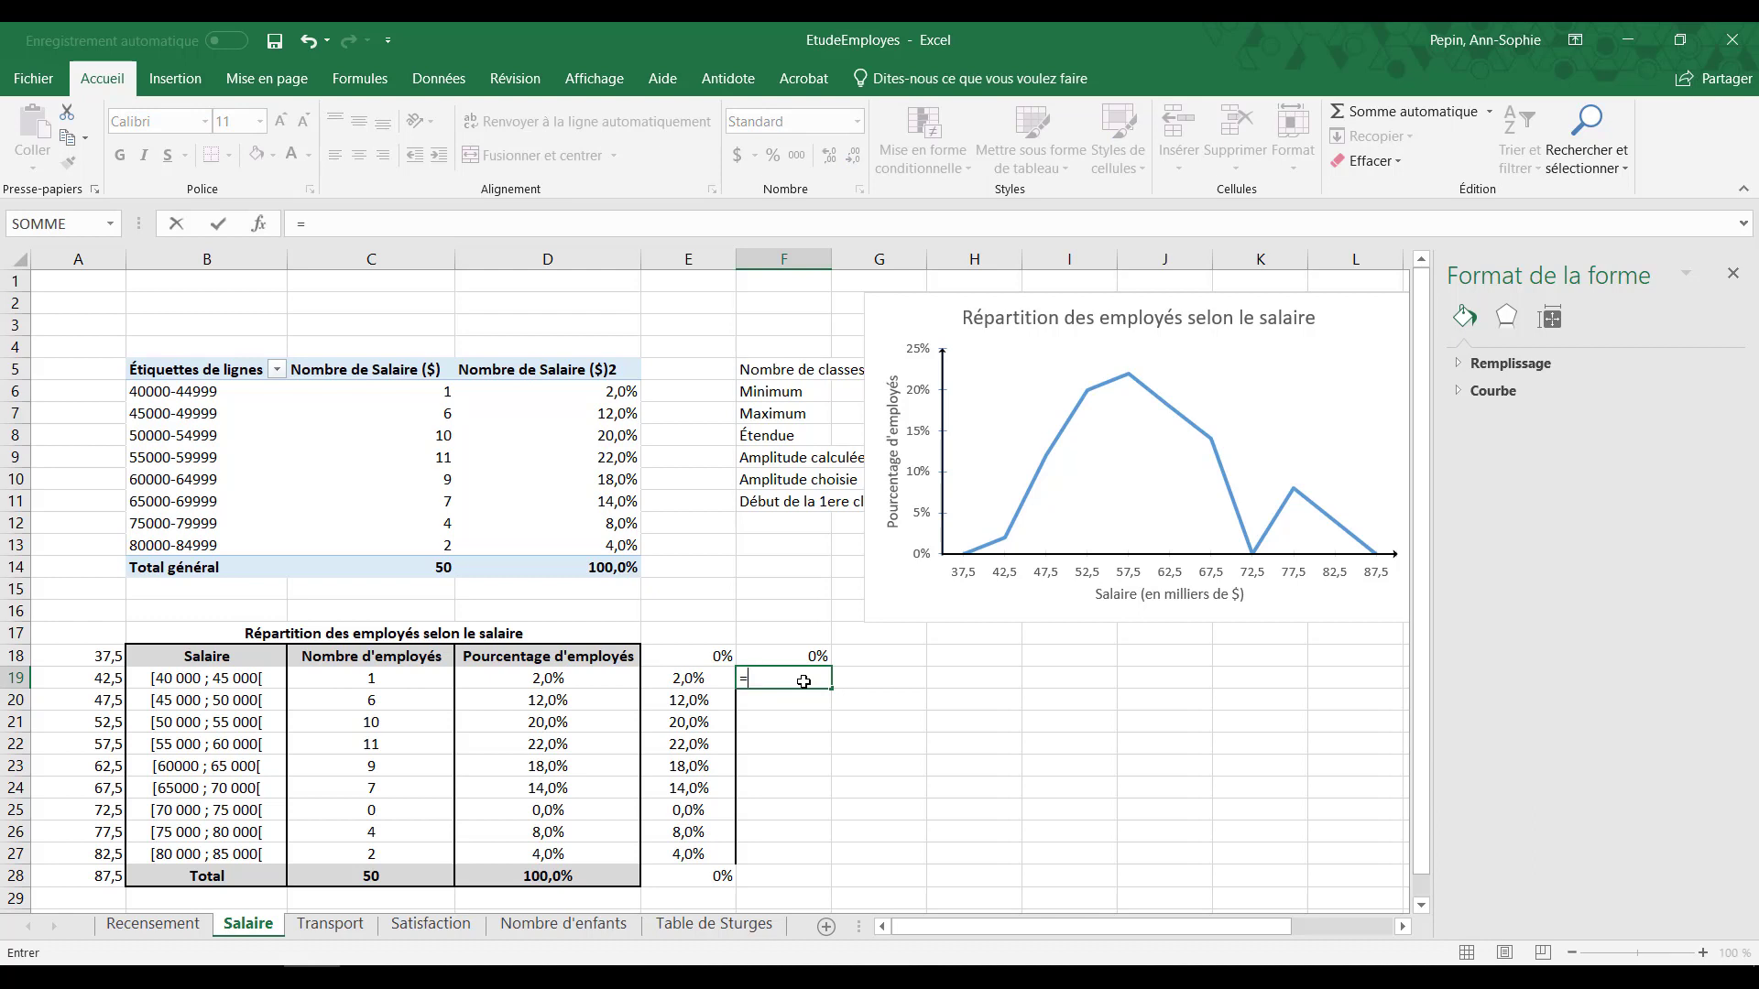
left_click(583, 680)
type("+")
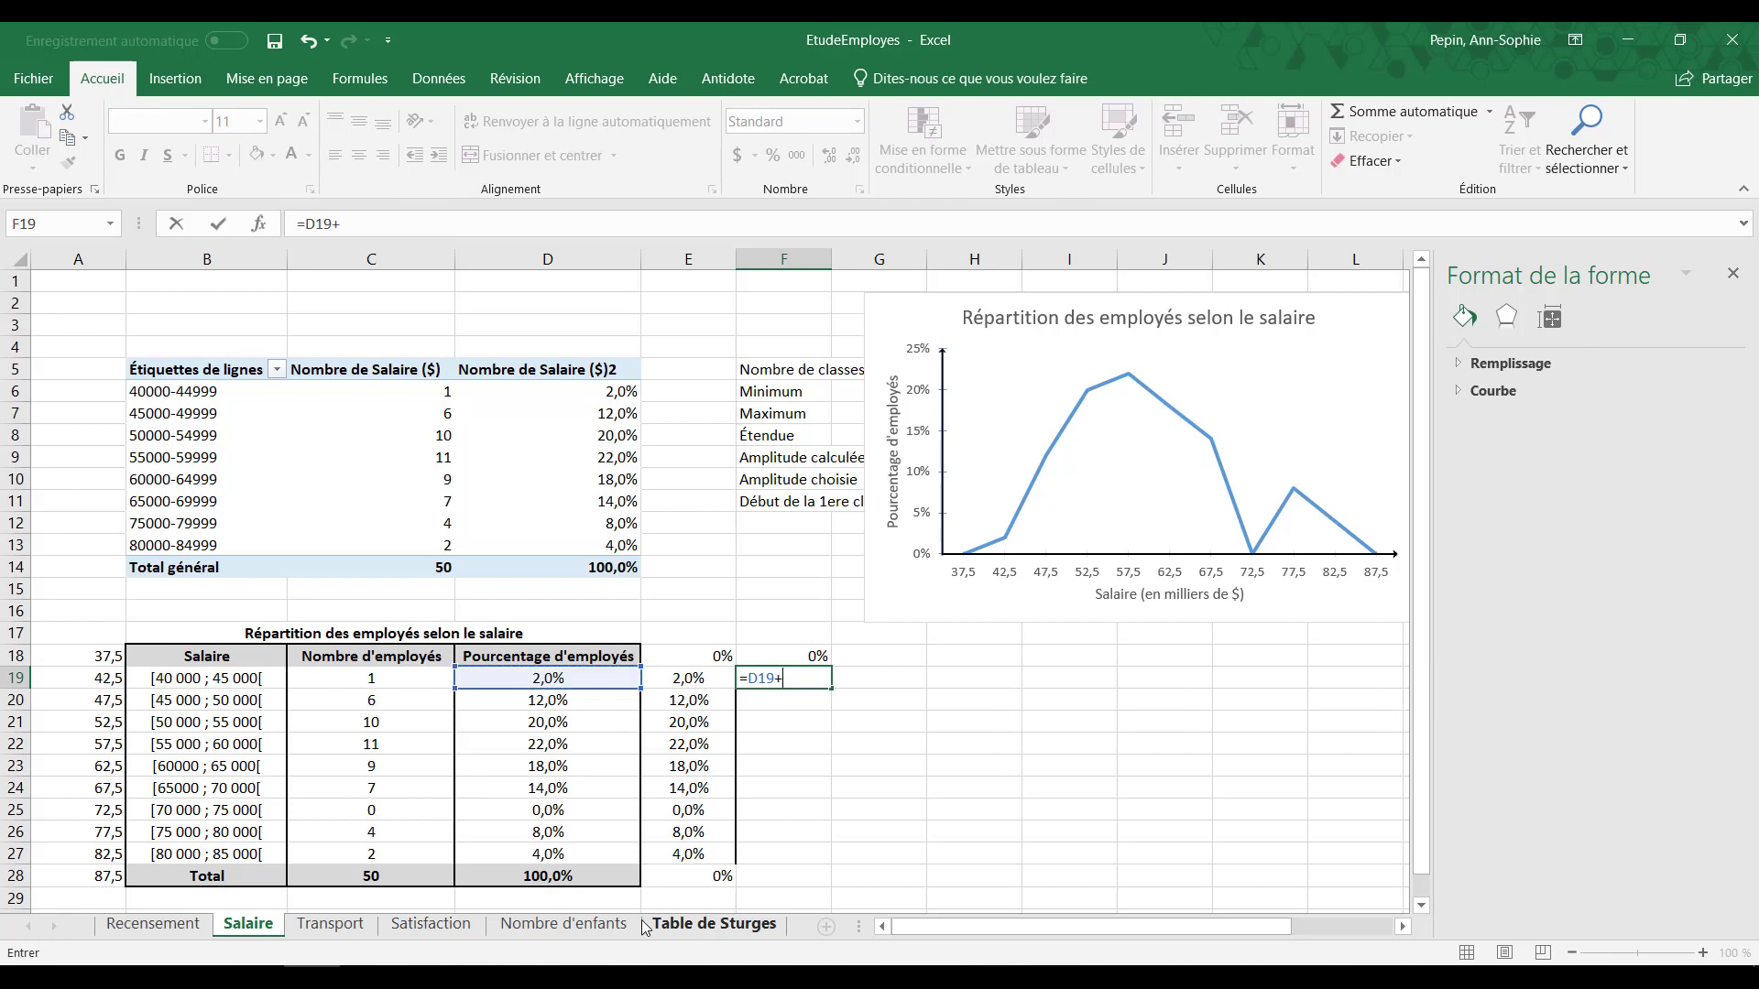
left_click(792, 653)
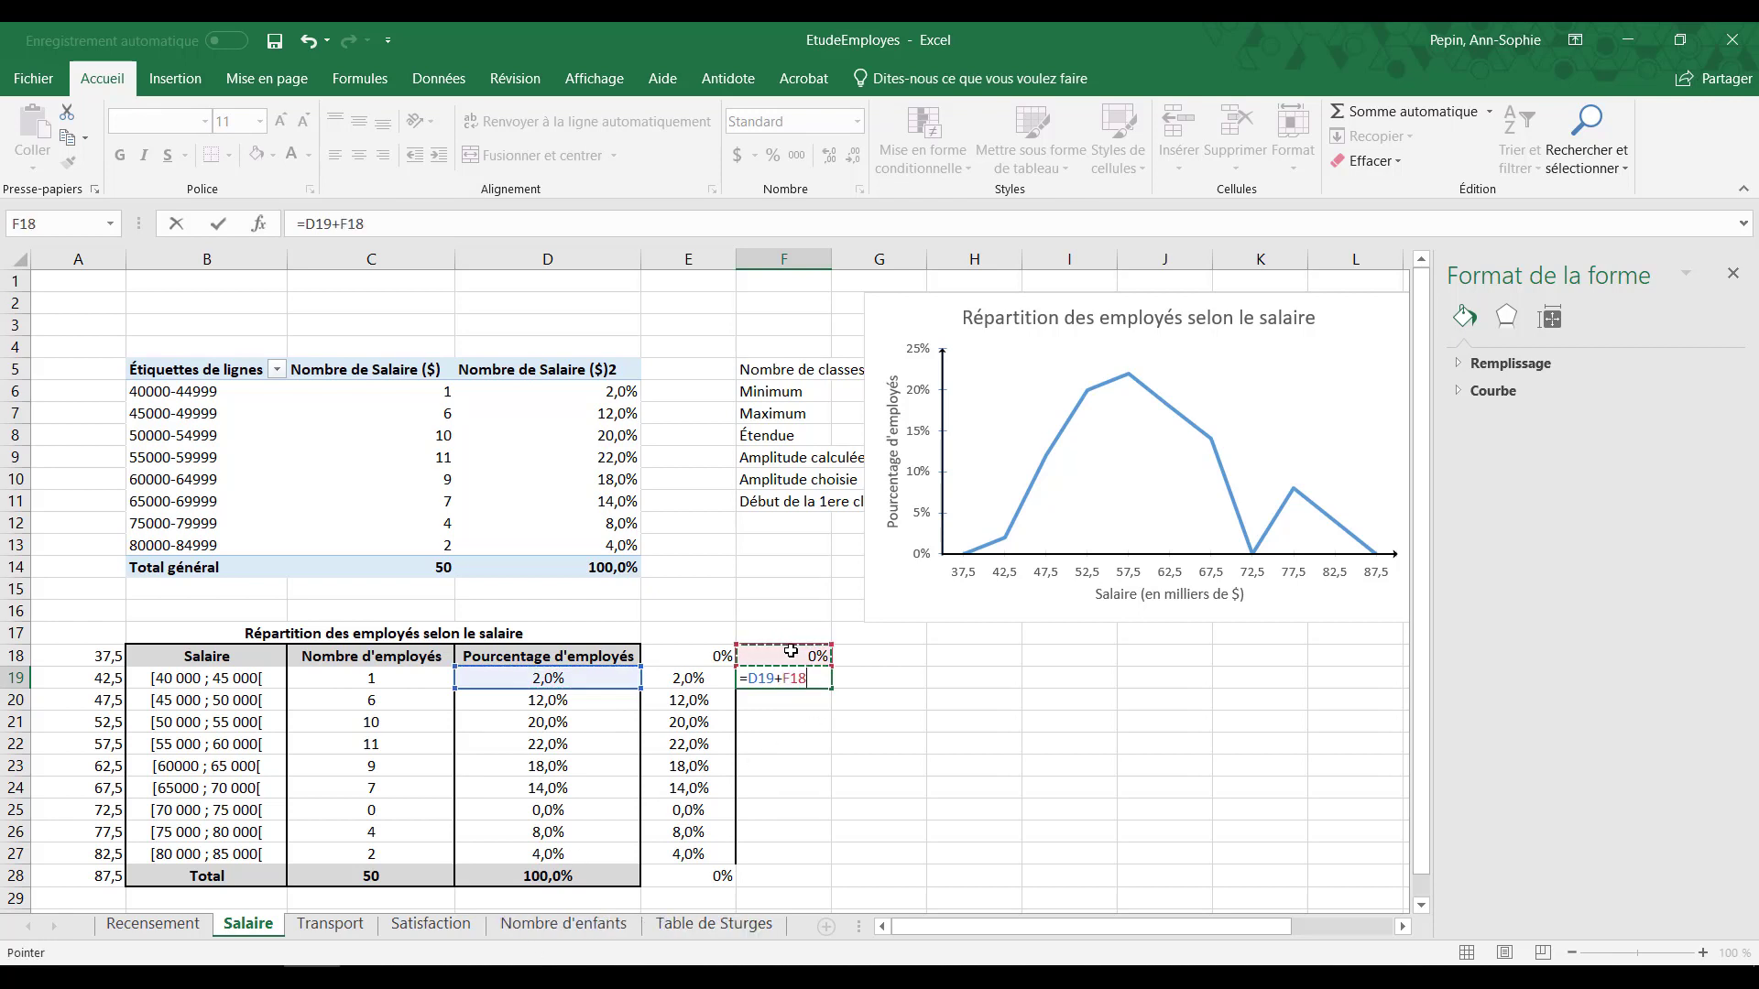
key("Return")
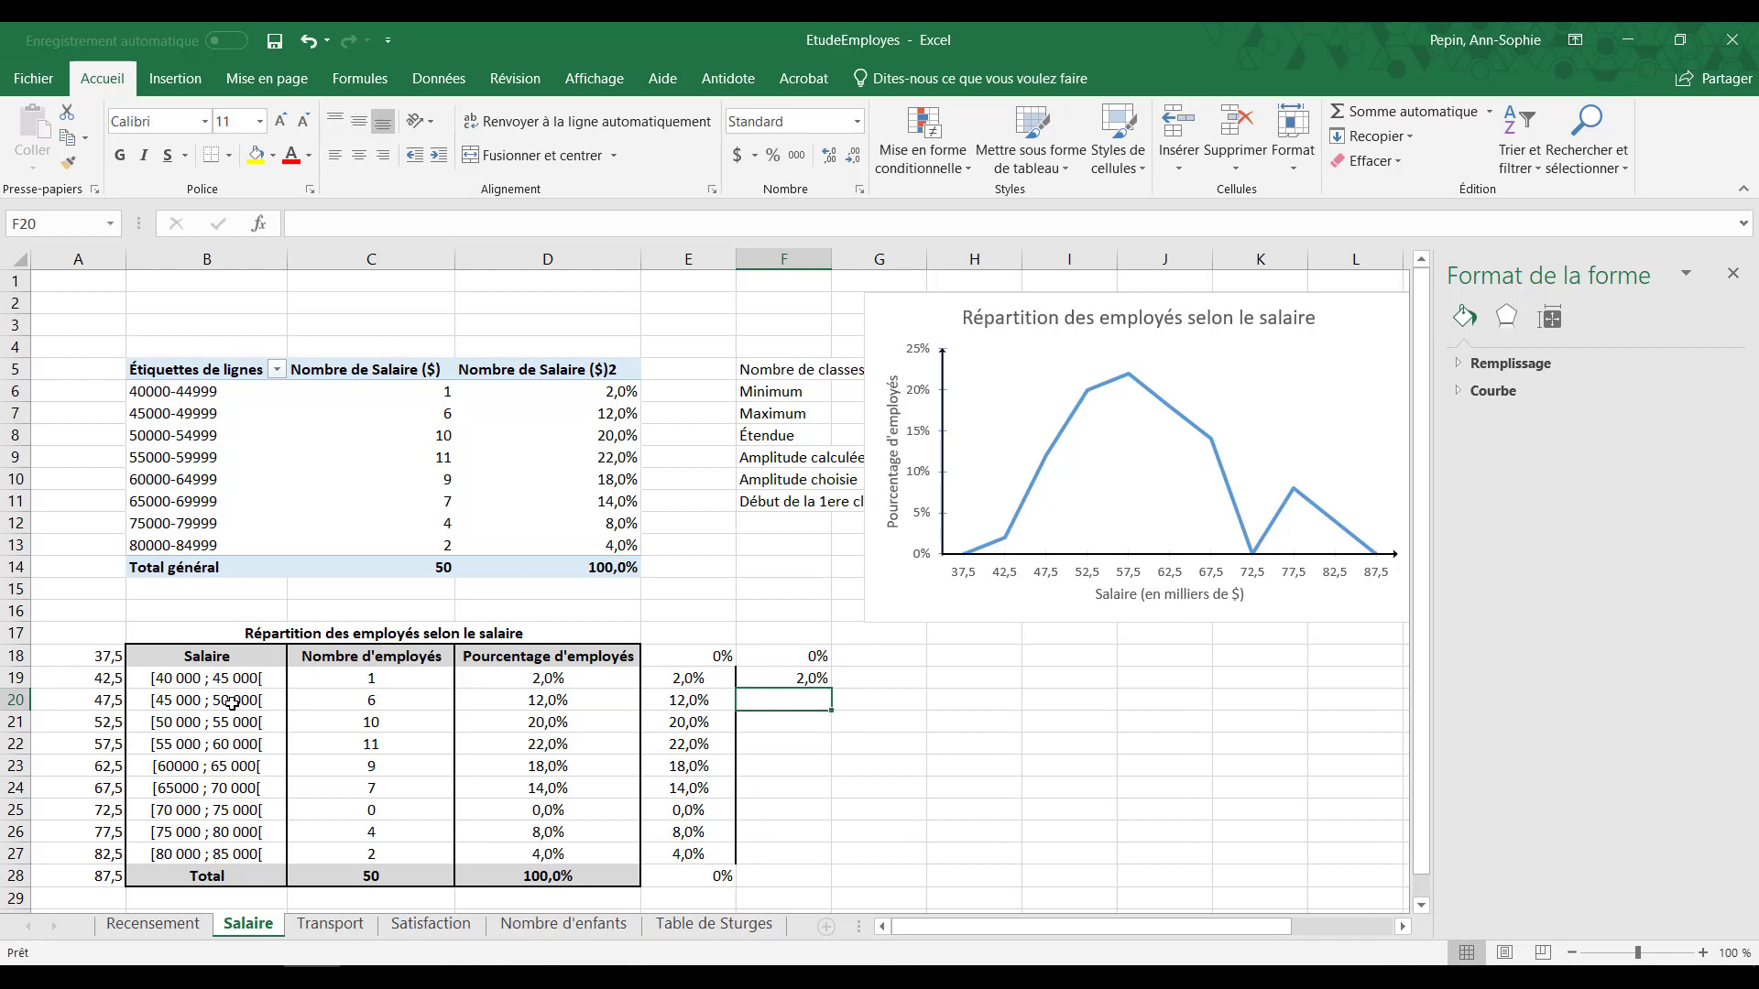
Step: Enter the formula =D20+F19 in cell F20 and fill it down through F27
left_click(548, 702)
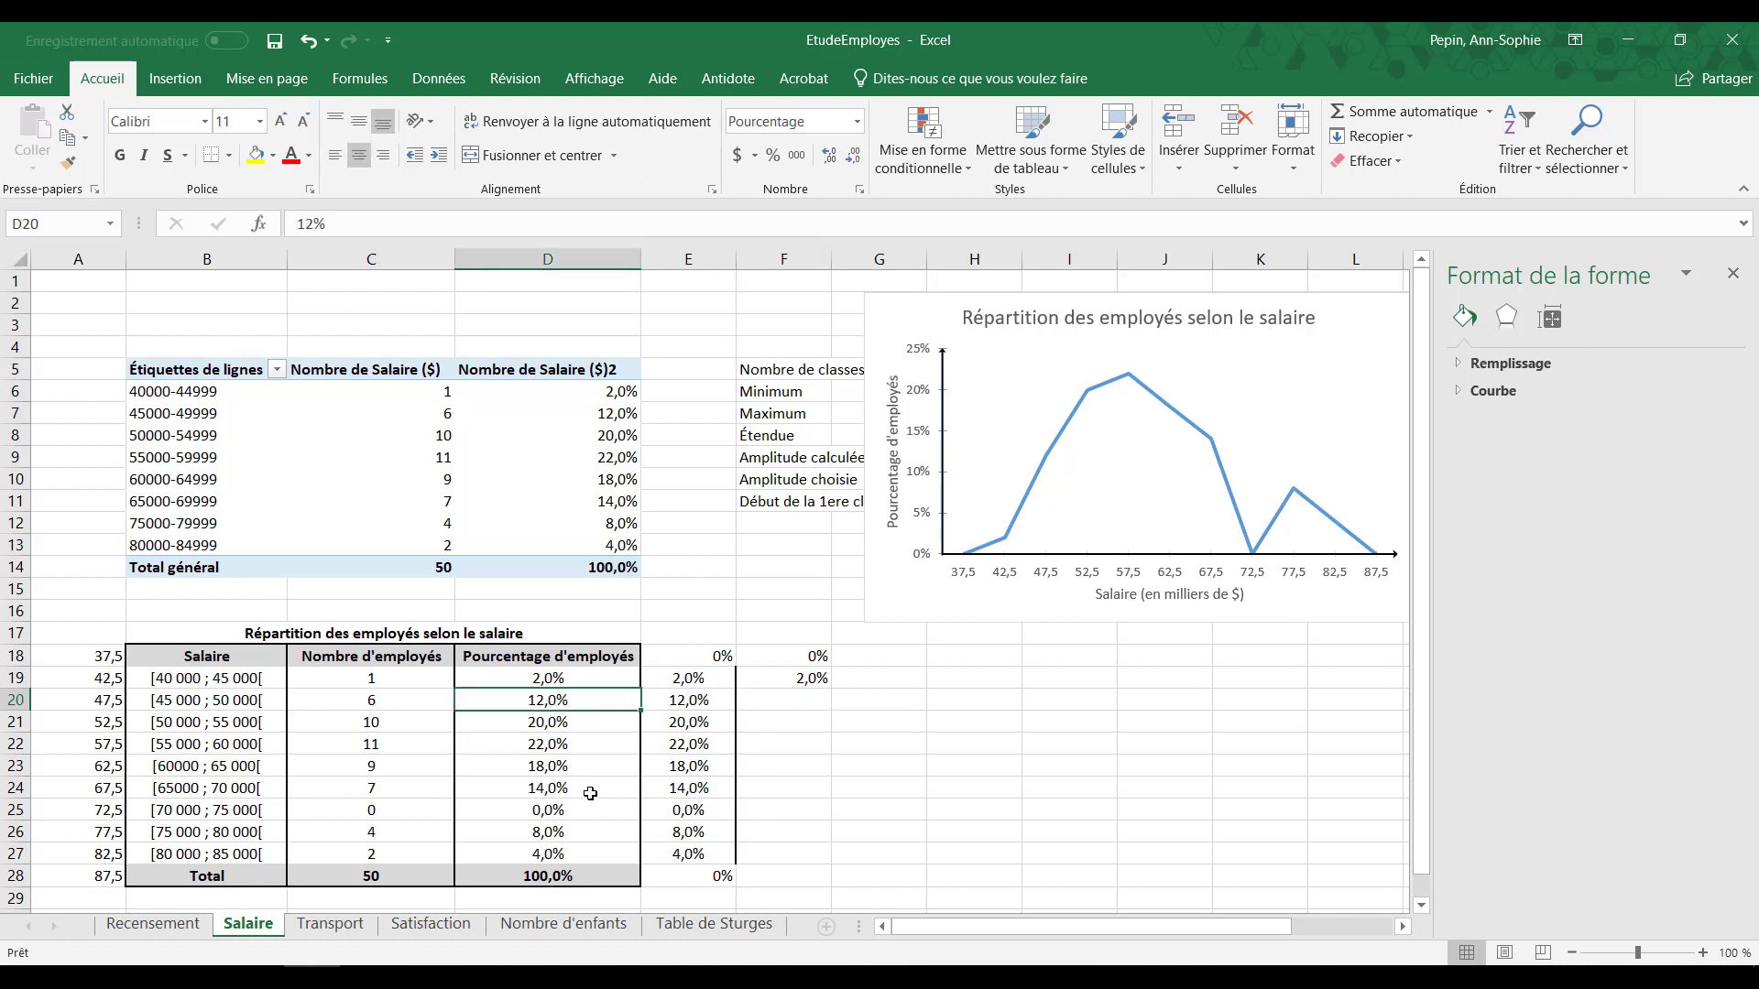
left_click(569, 681)
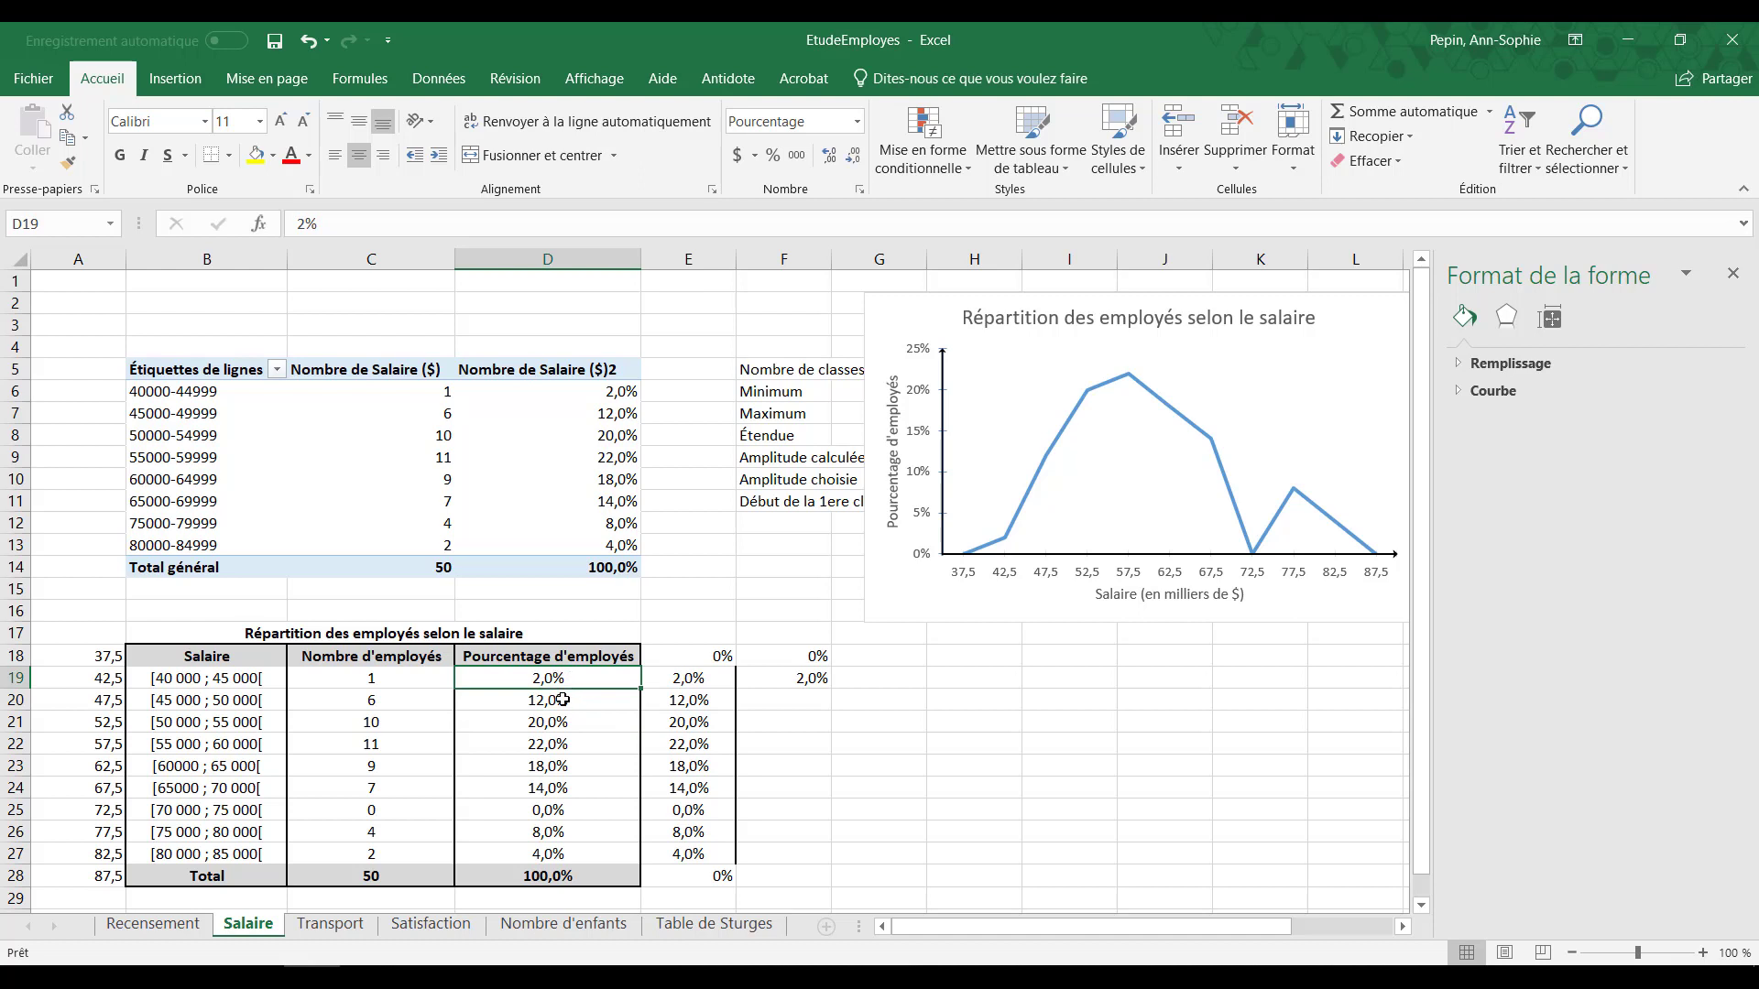
left_click(784, 701)
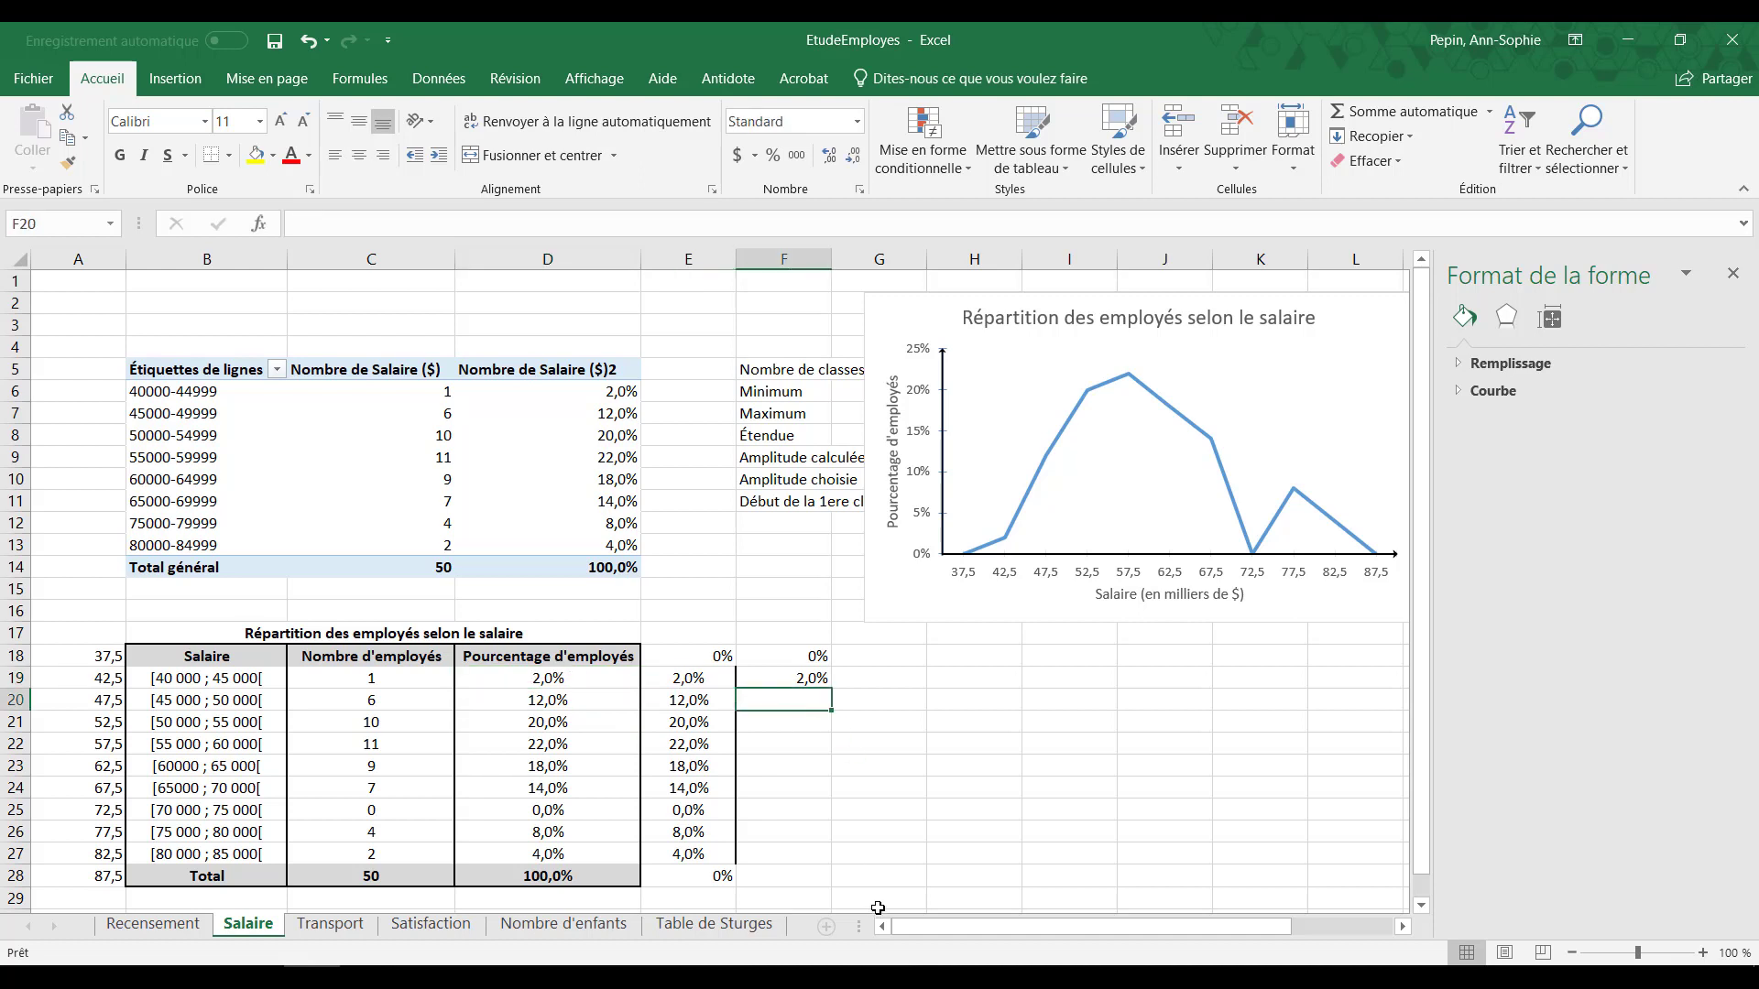
type("=")
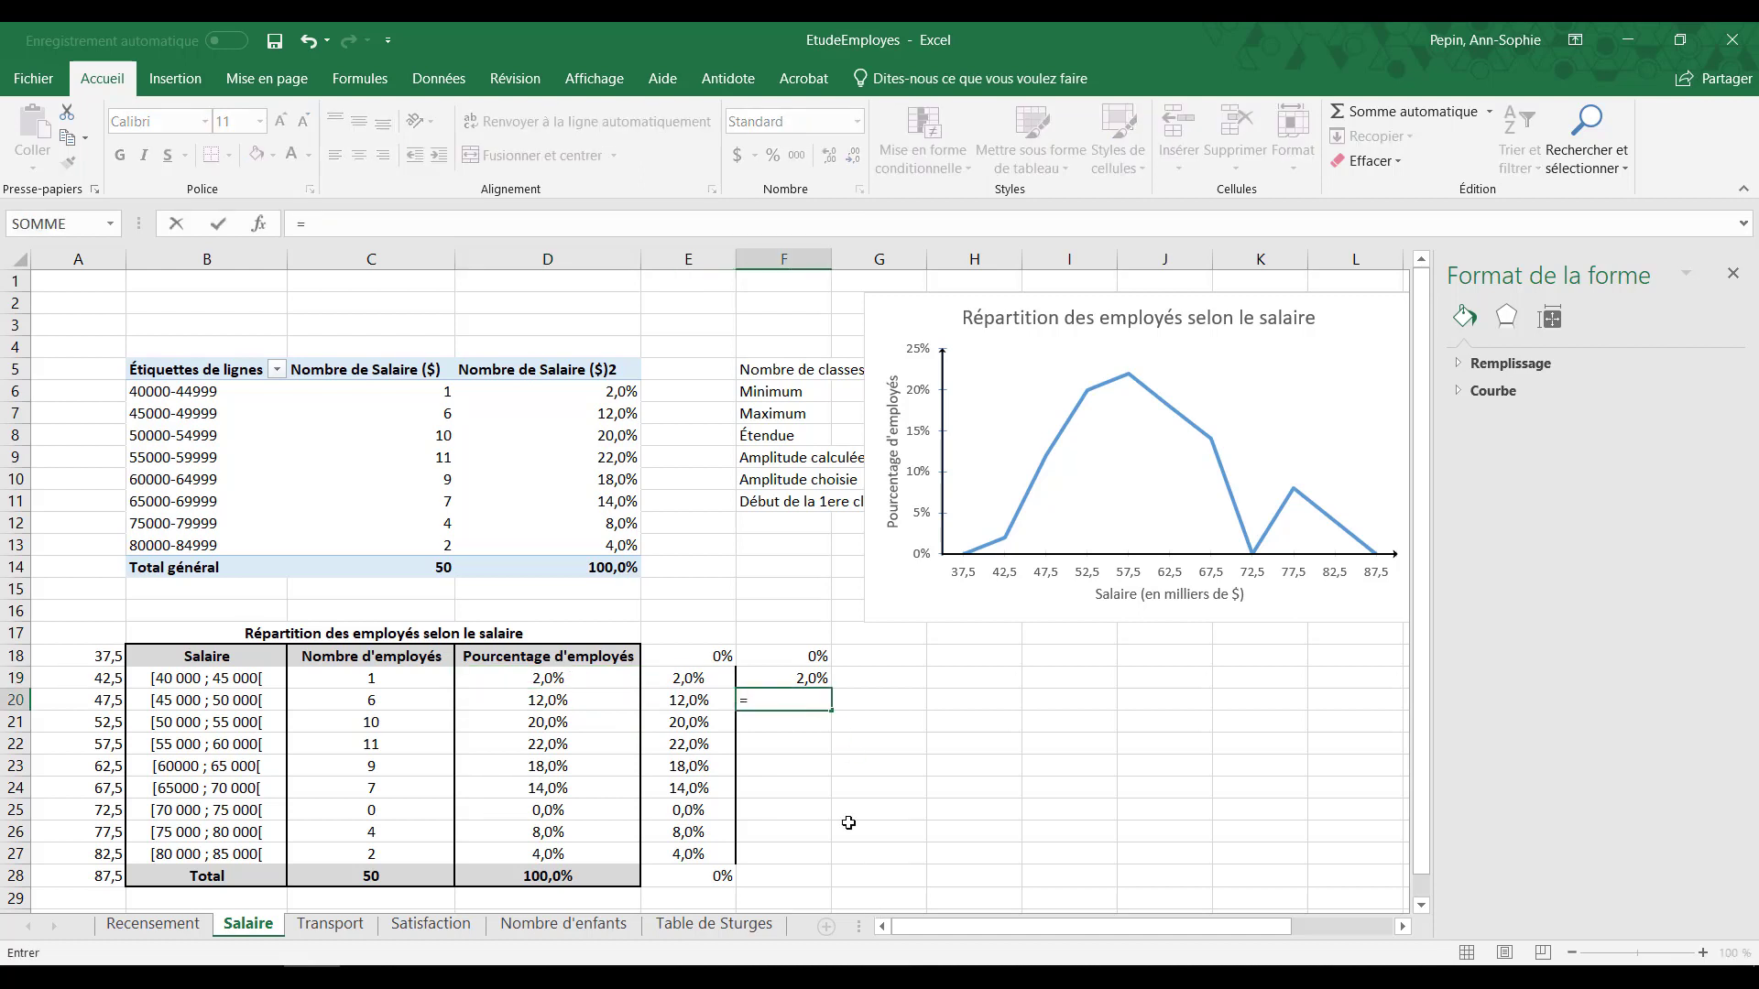
left_click(610, 696)
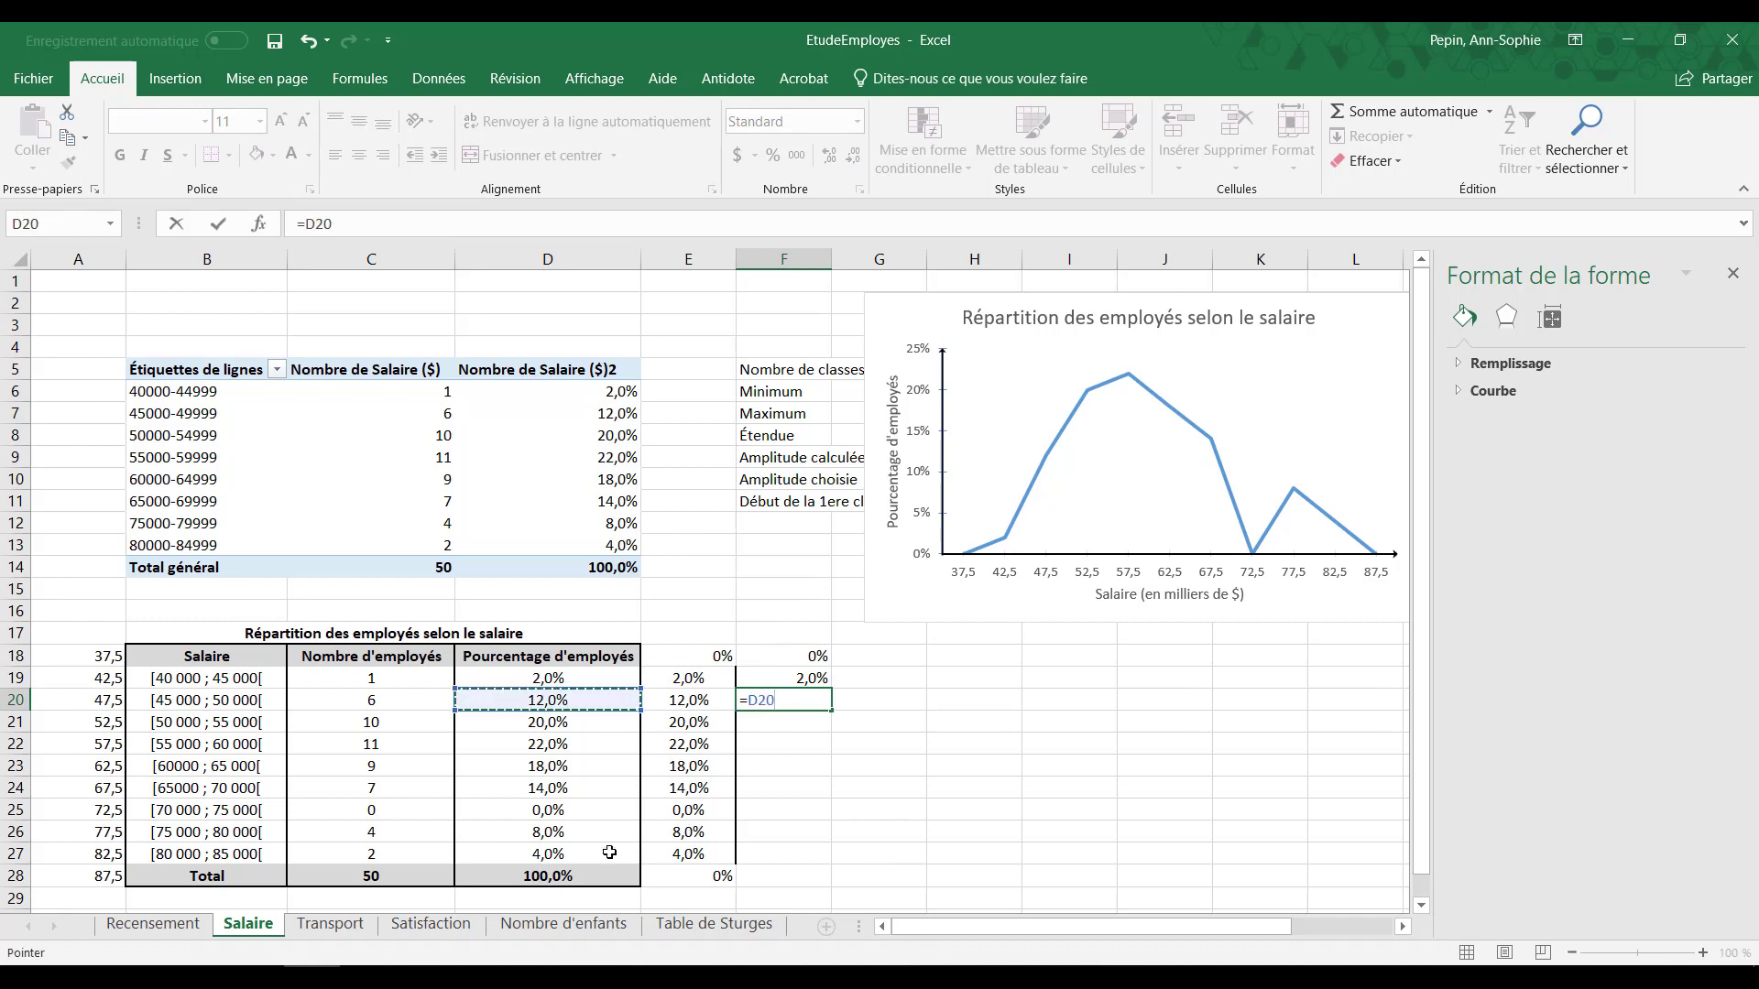
type("+")
left_click(767, 676)
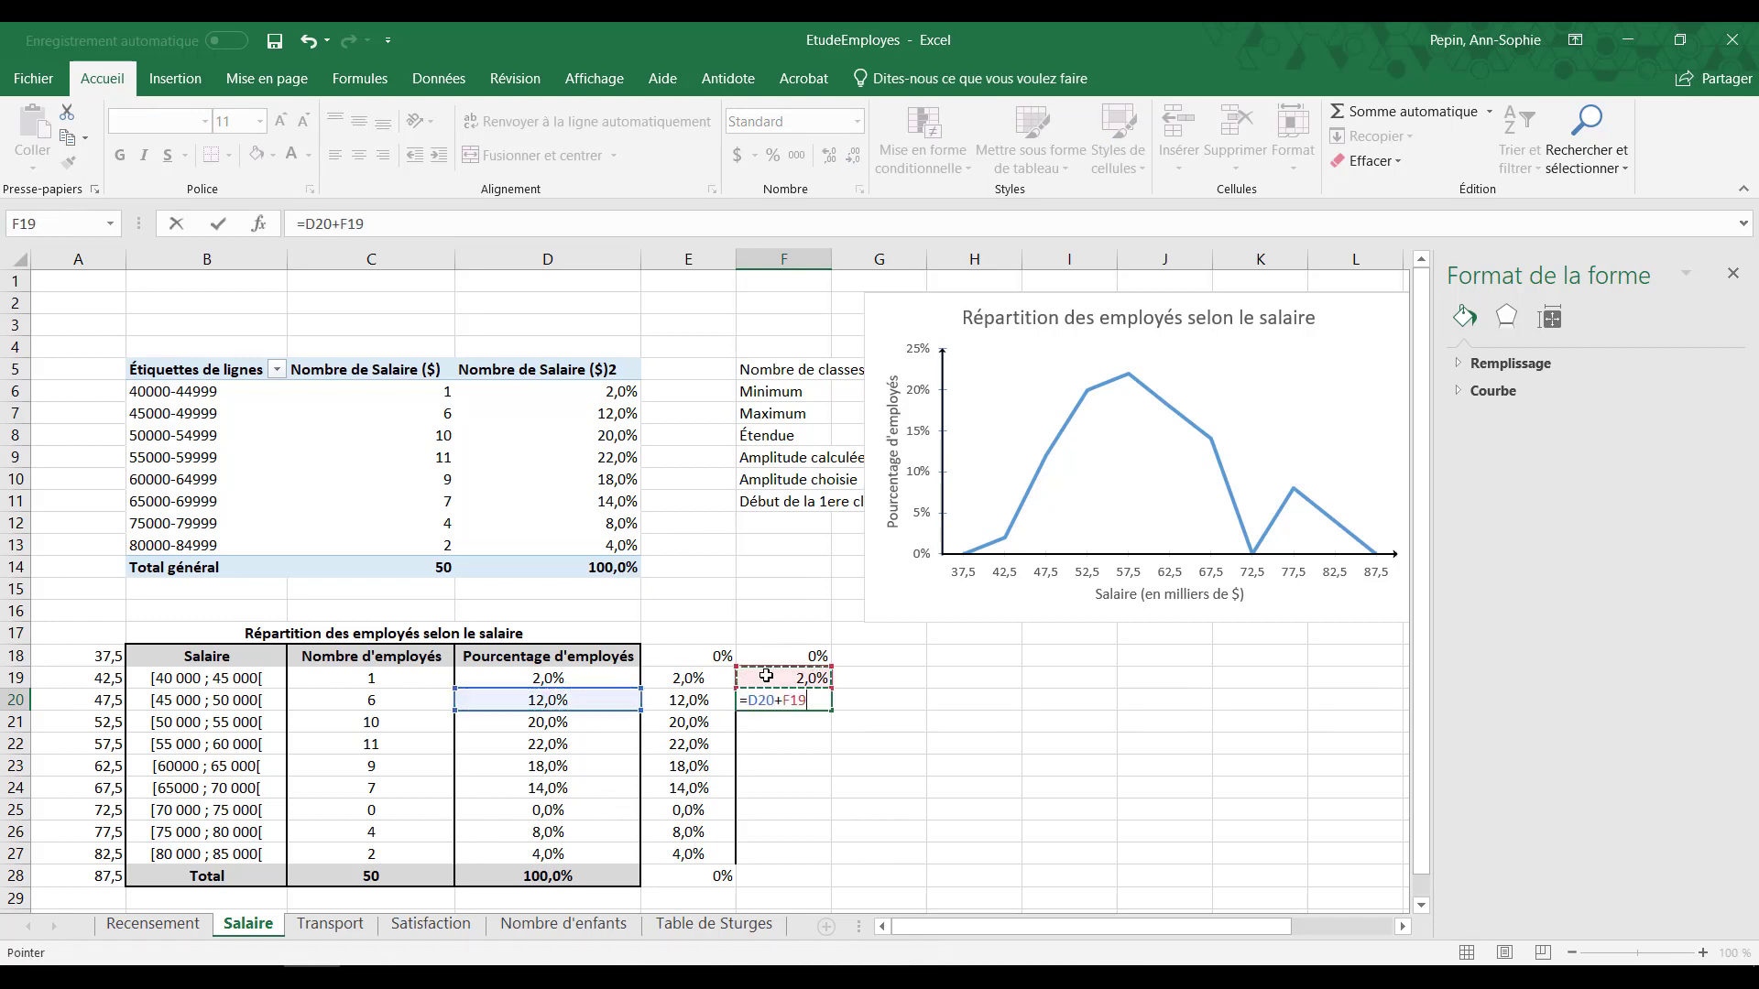
key("Return")
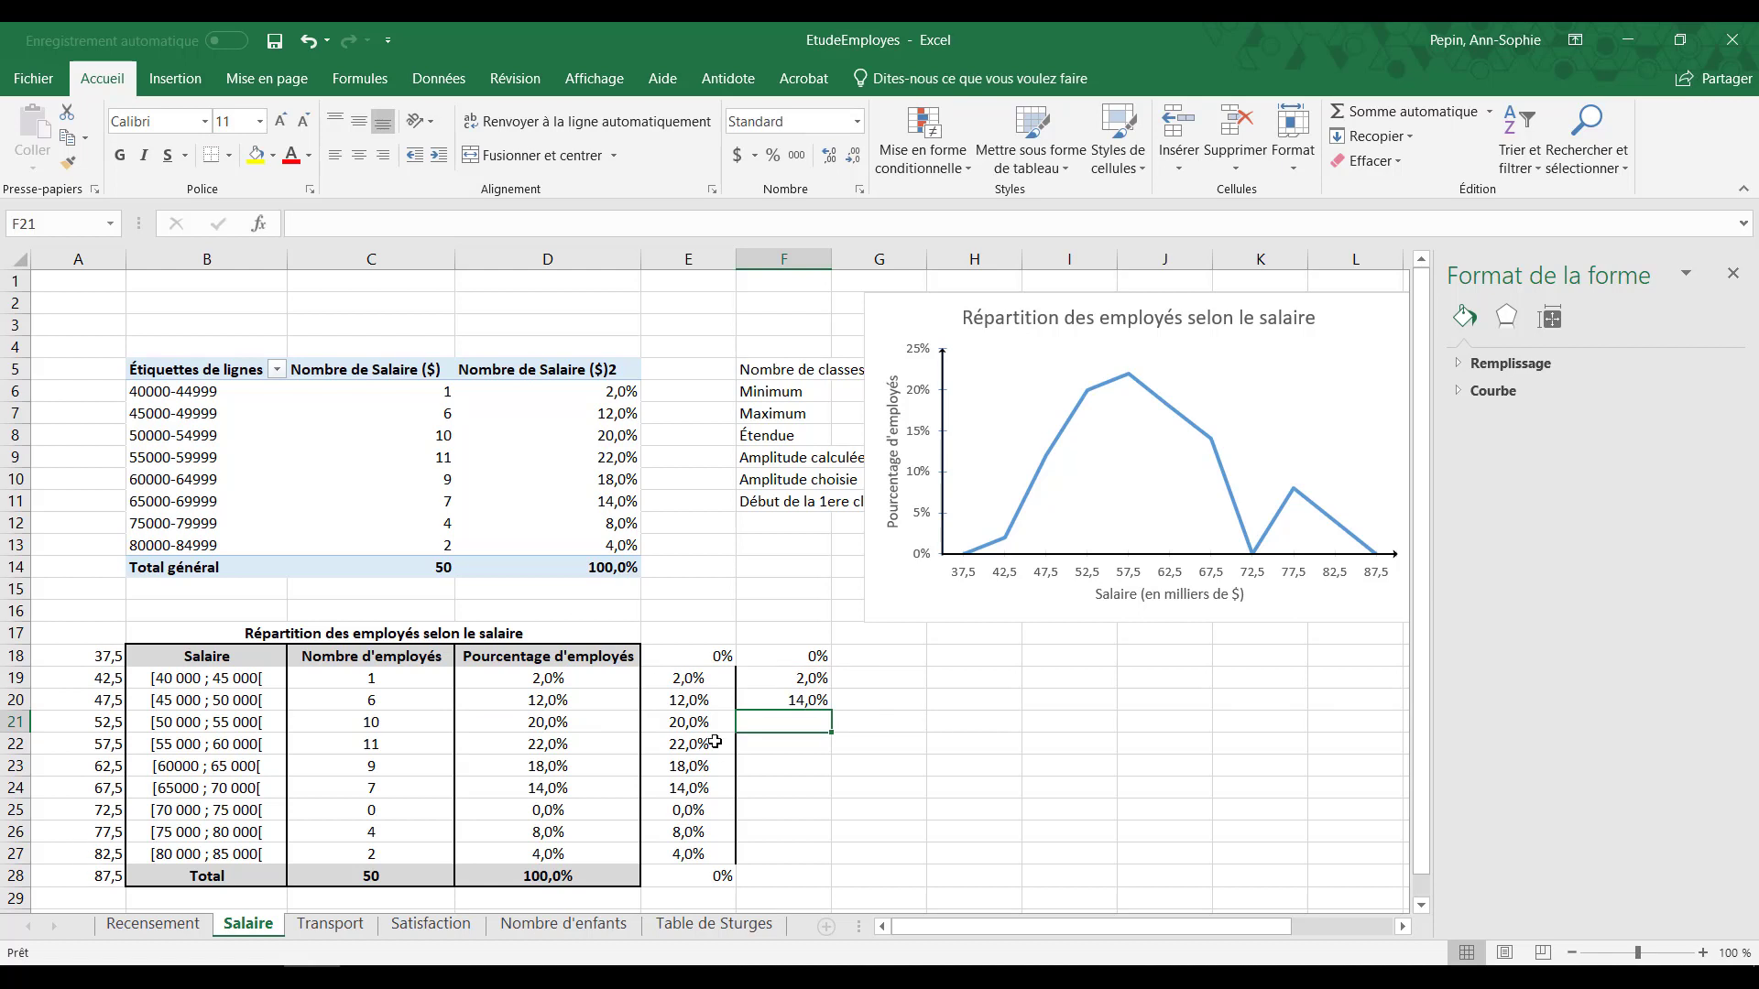
left_click(808, 701)
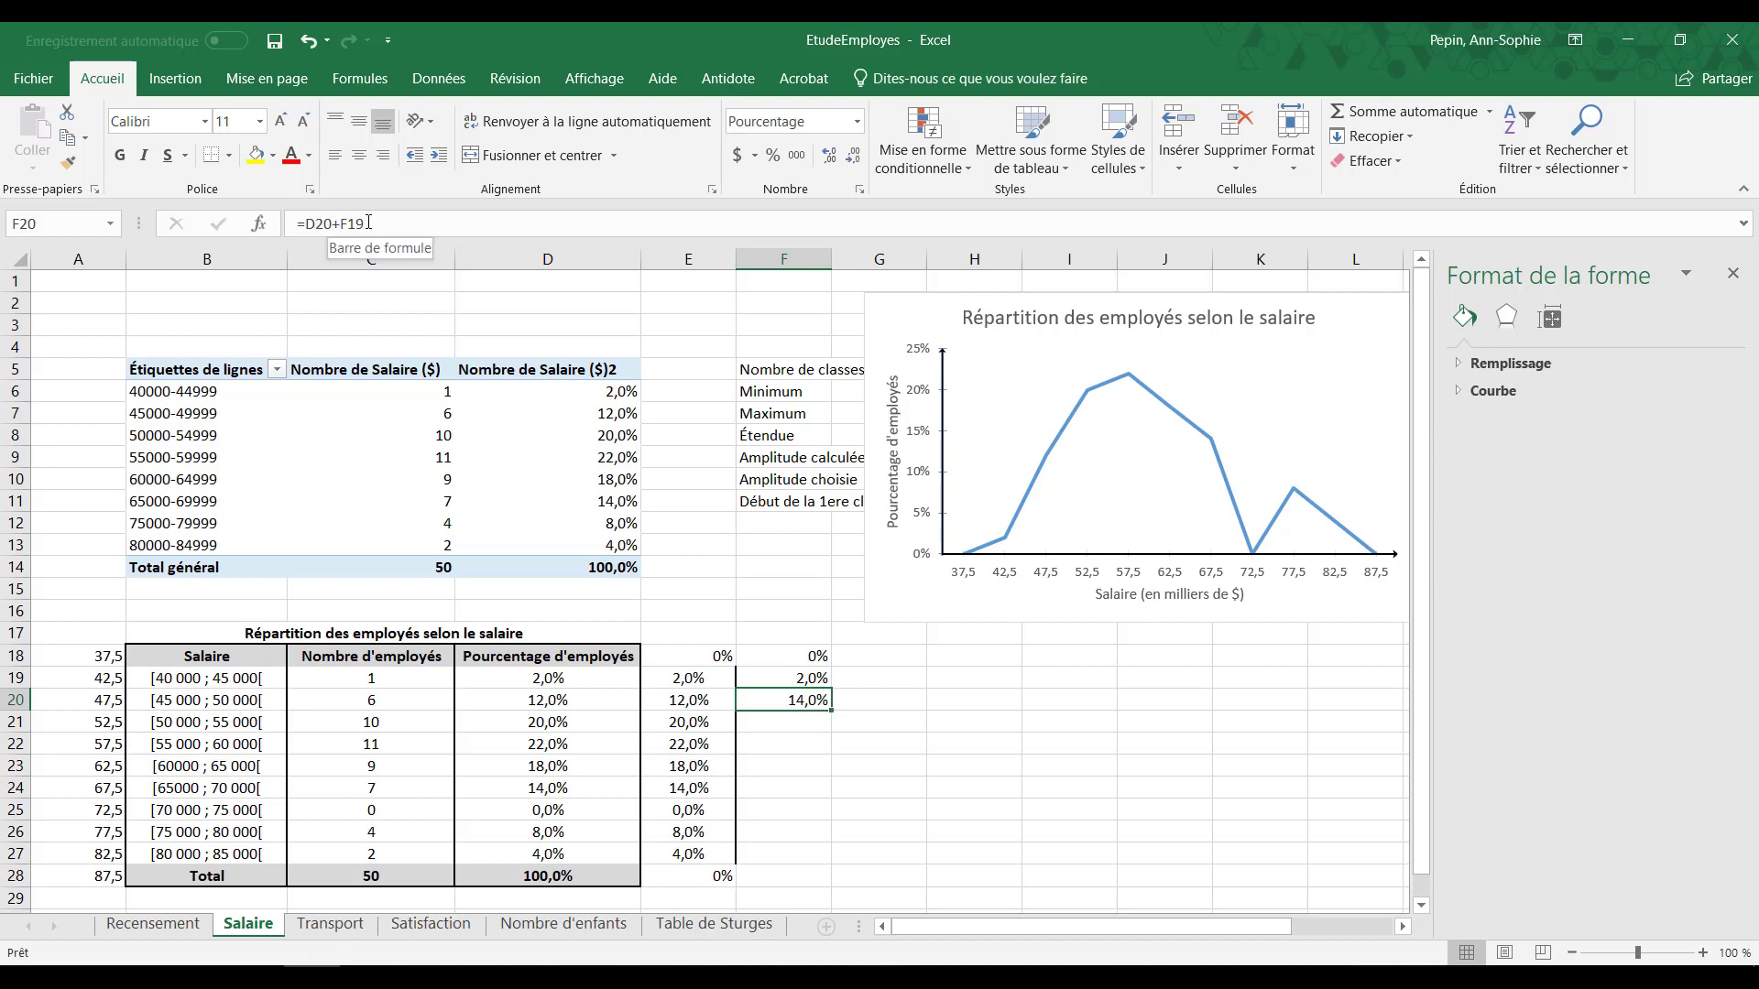
left_click_drag(830, 710, 831, 861)
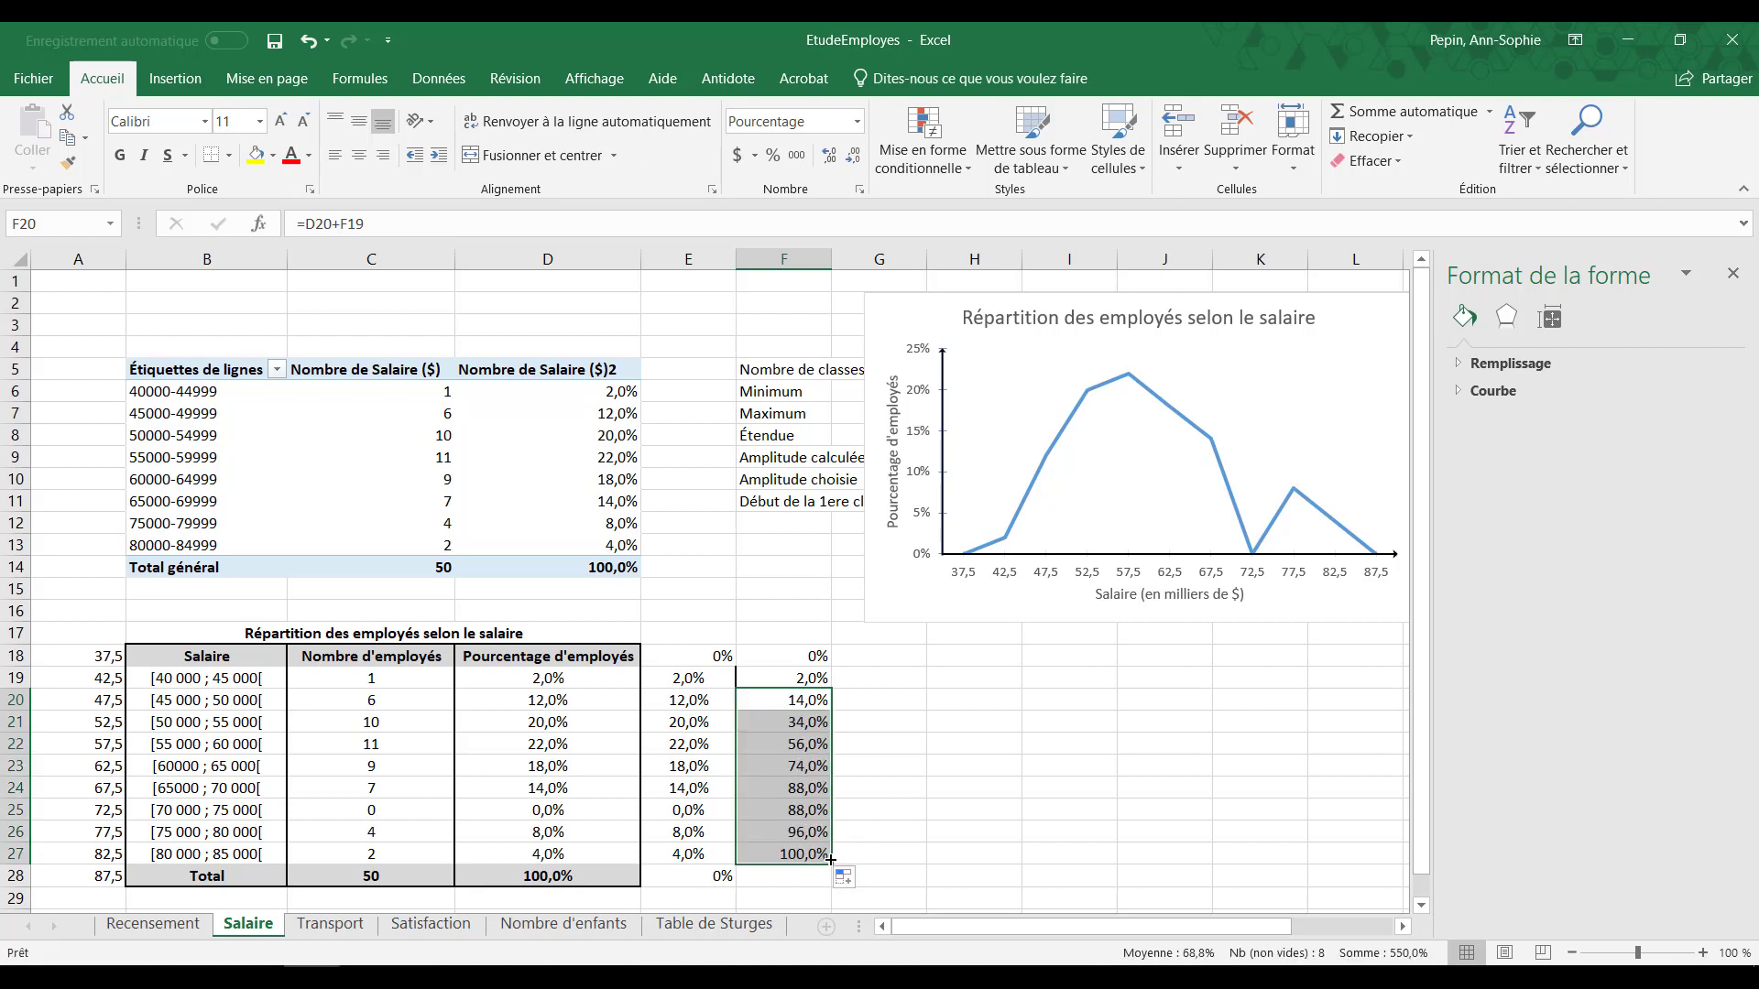
Step: Inspect the cell references in the cumulative formulas of F20, F21 and F27
double_click(803, 701)
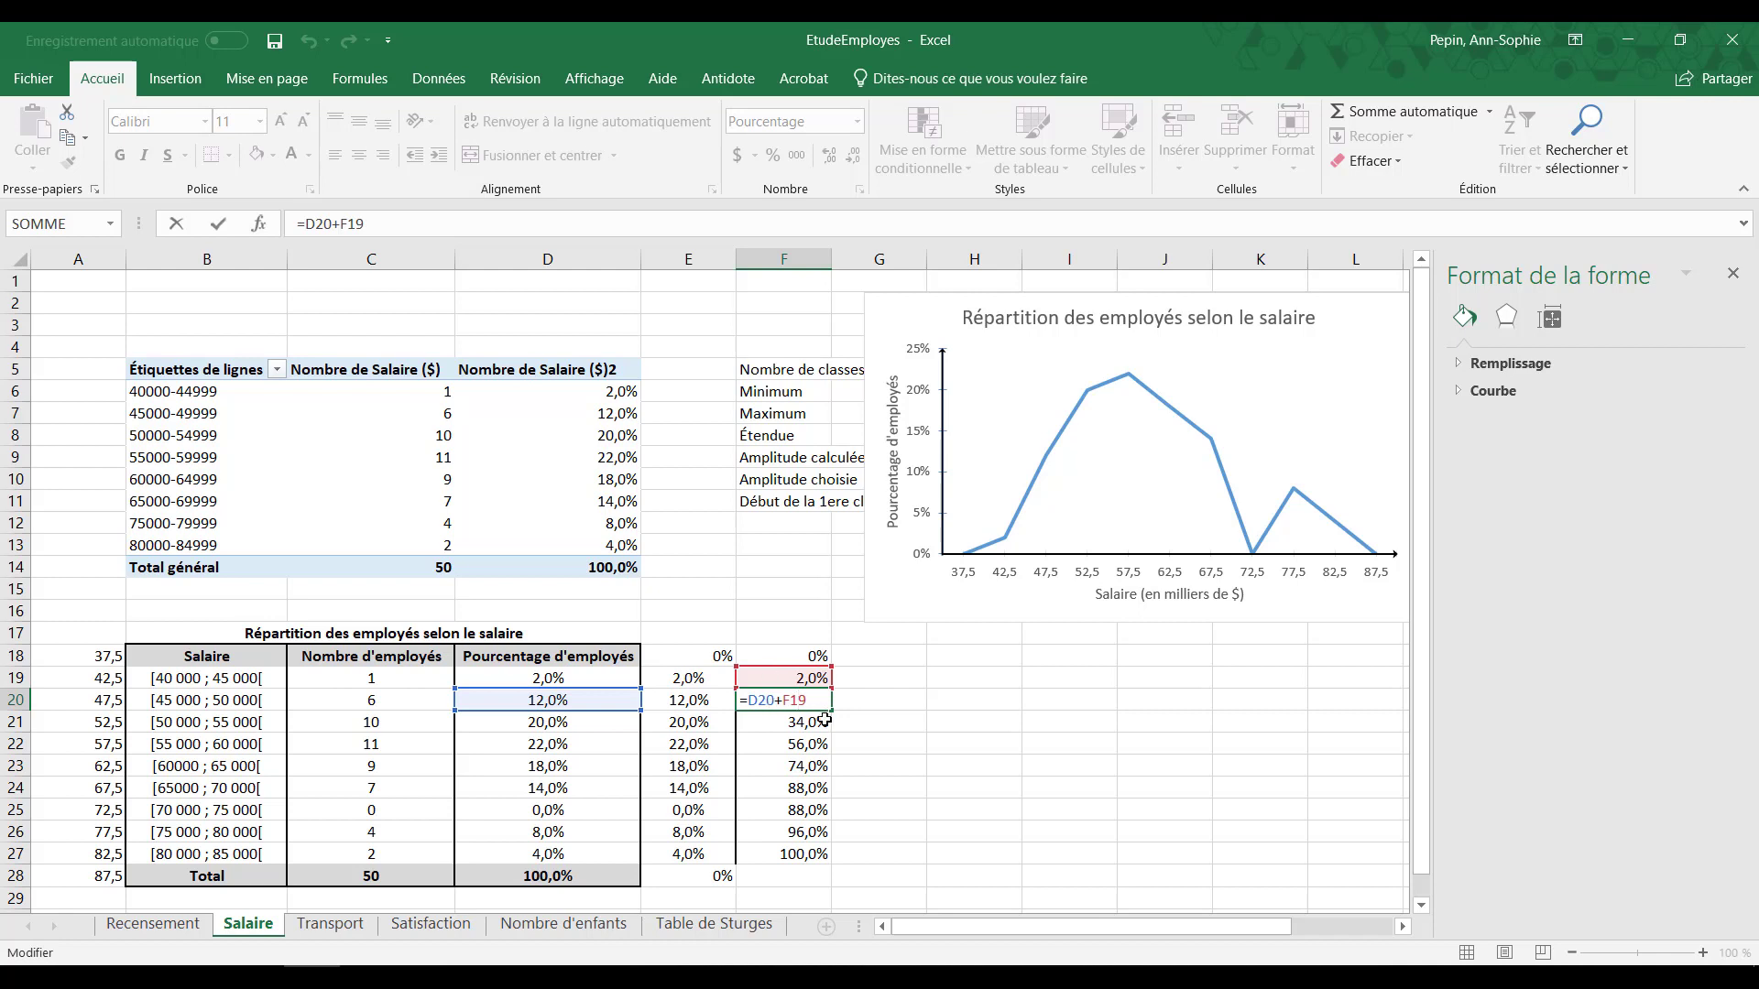
key("ctrl+Return")
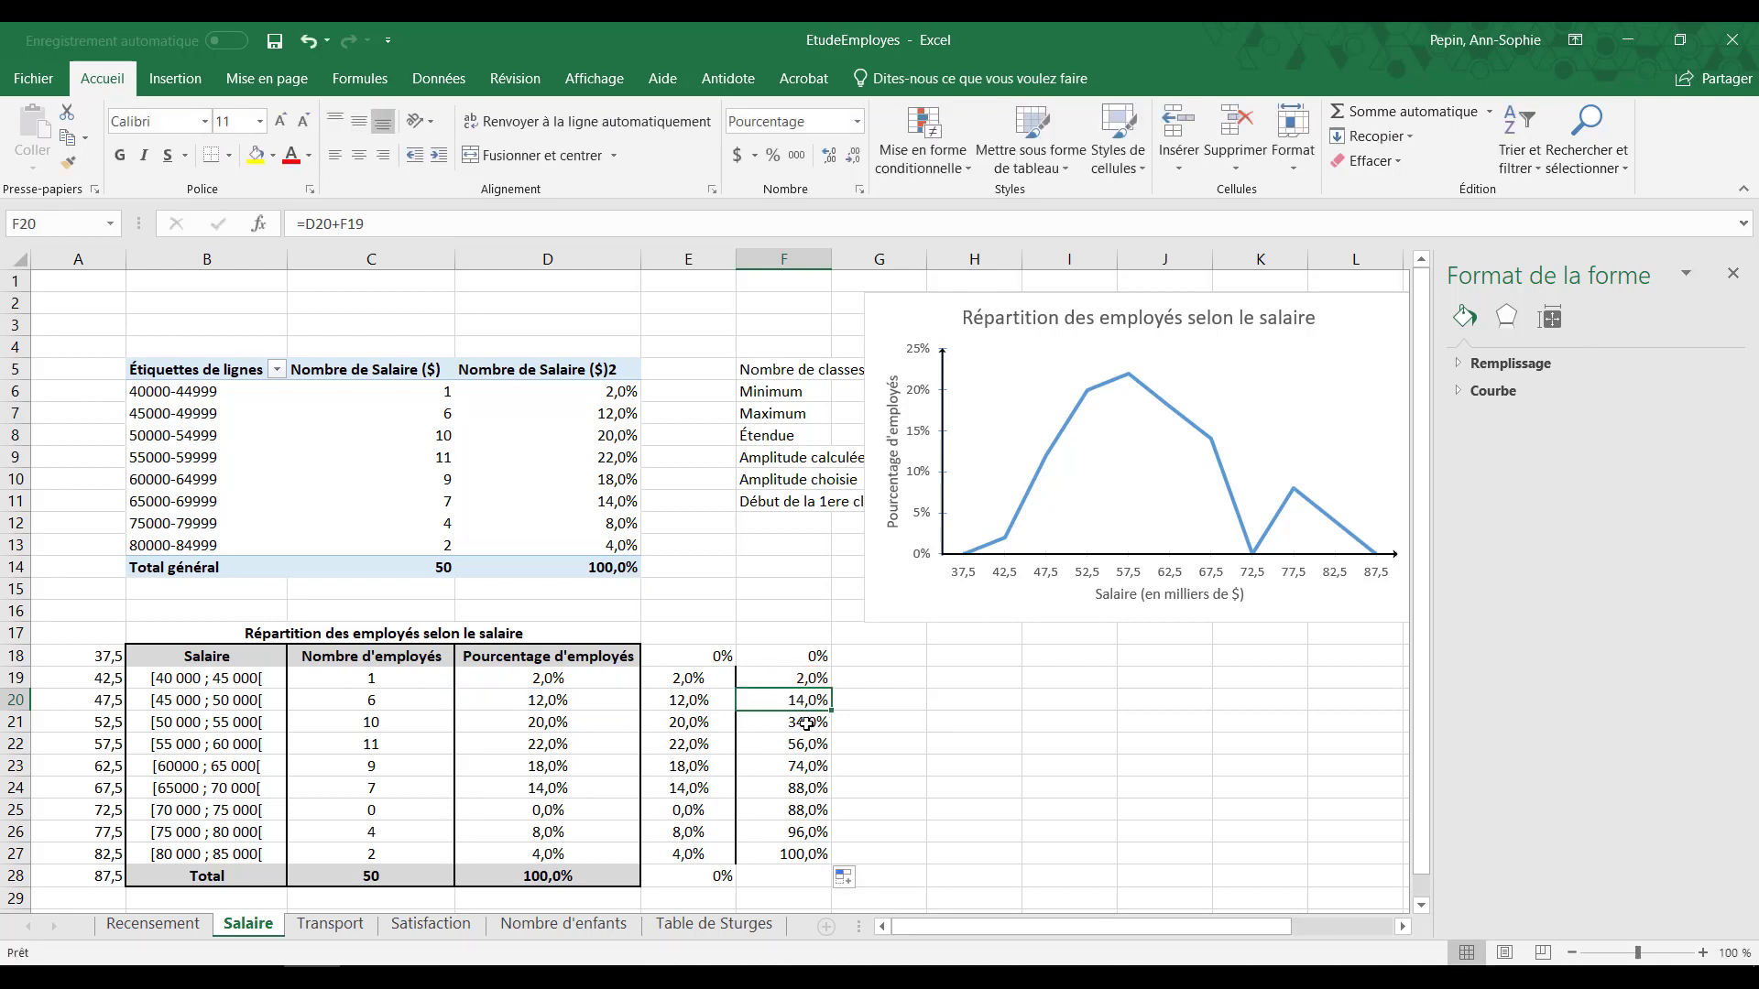
double_click(806, 724)
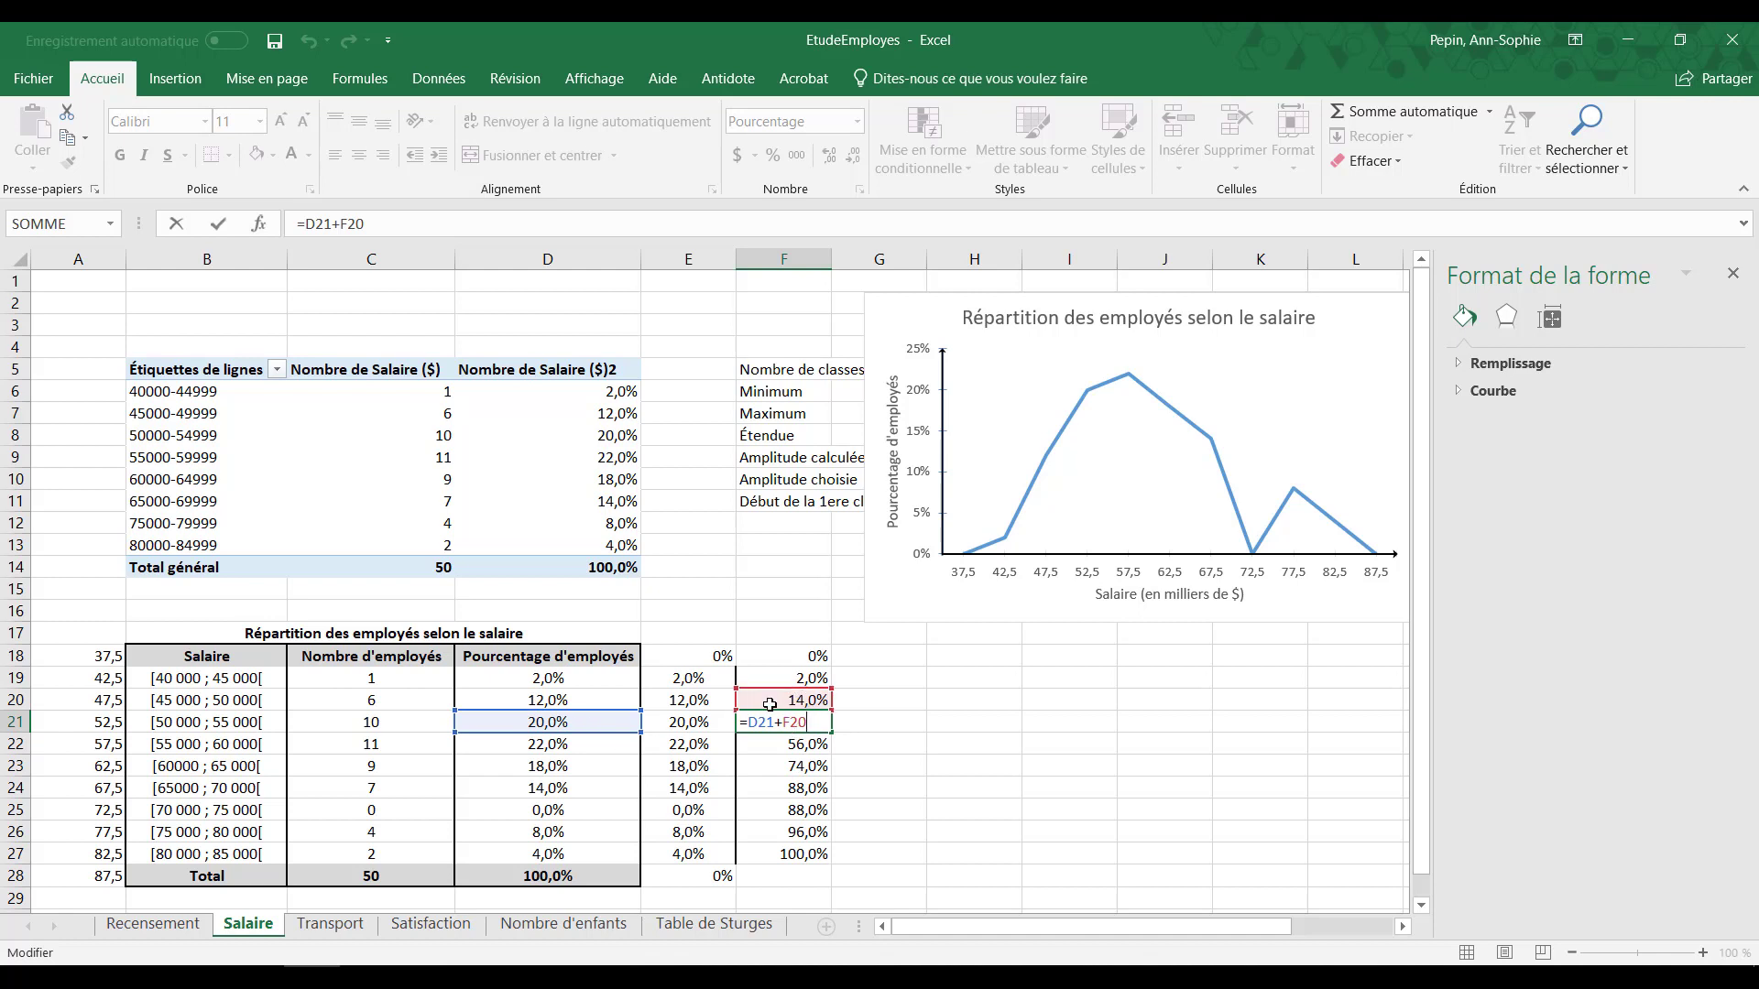
key("Return")
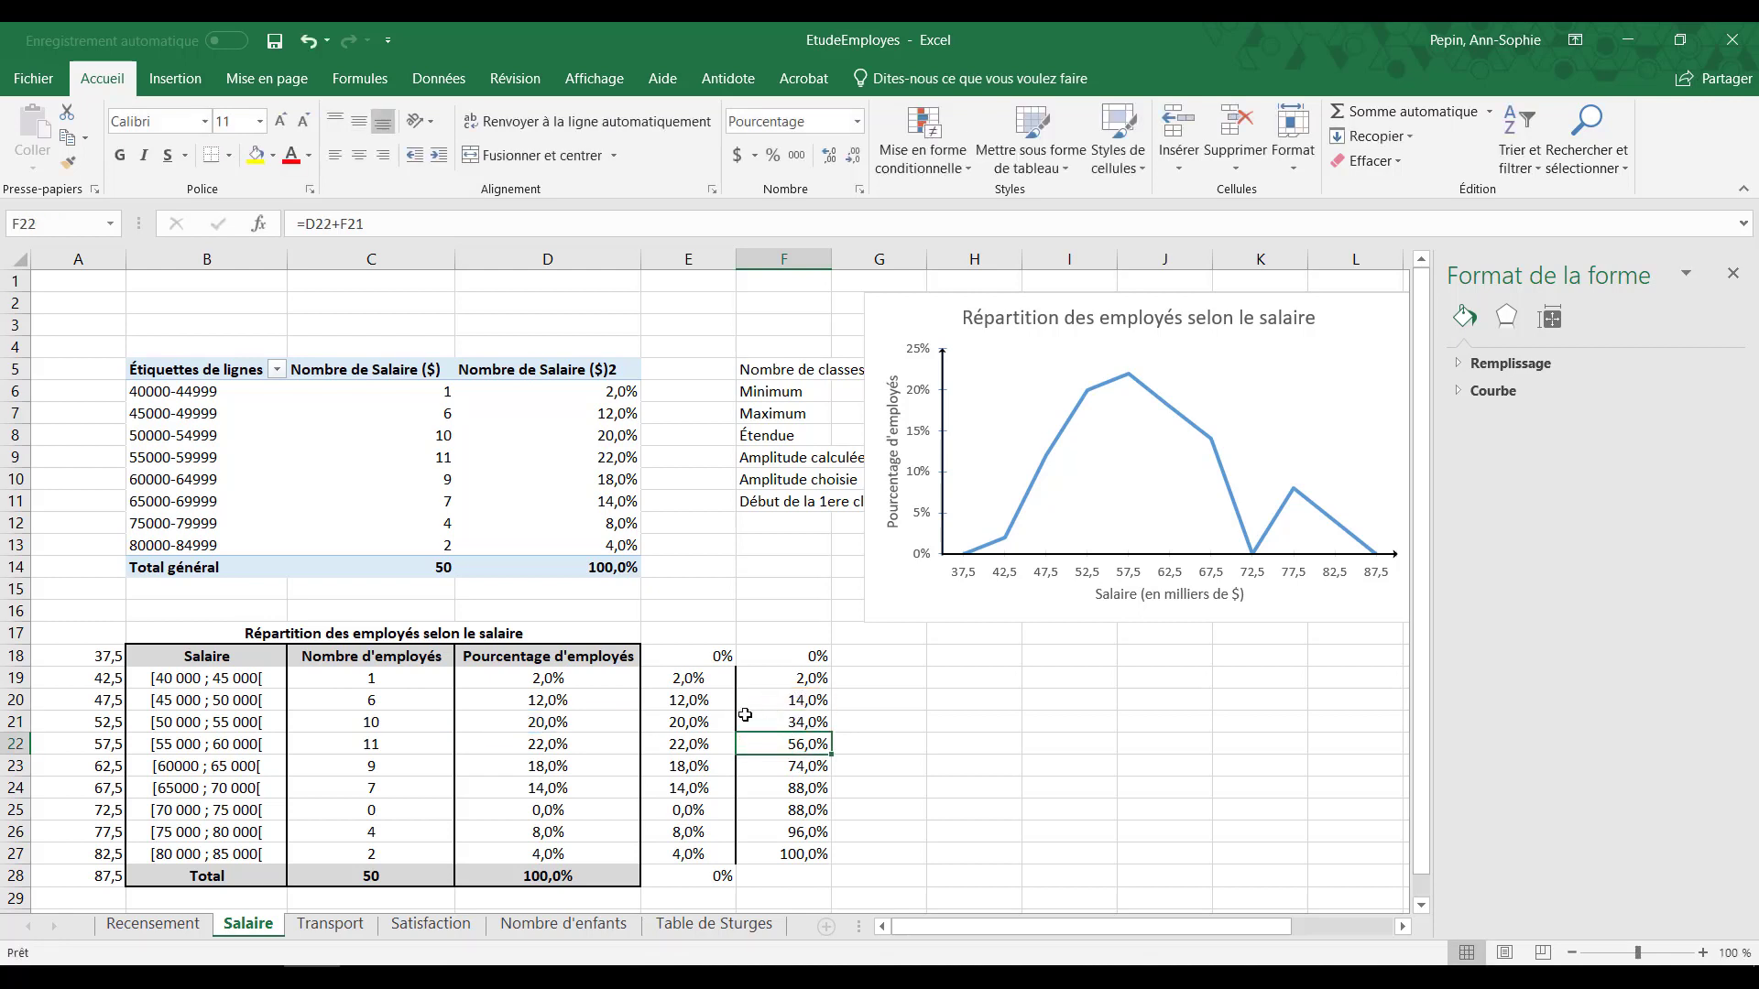
left_click(777, 858)
double_click(778, 858)
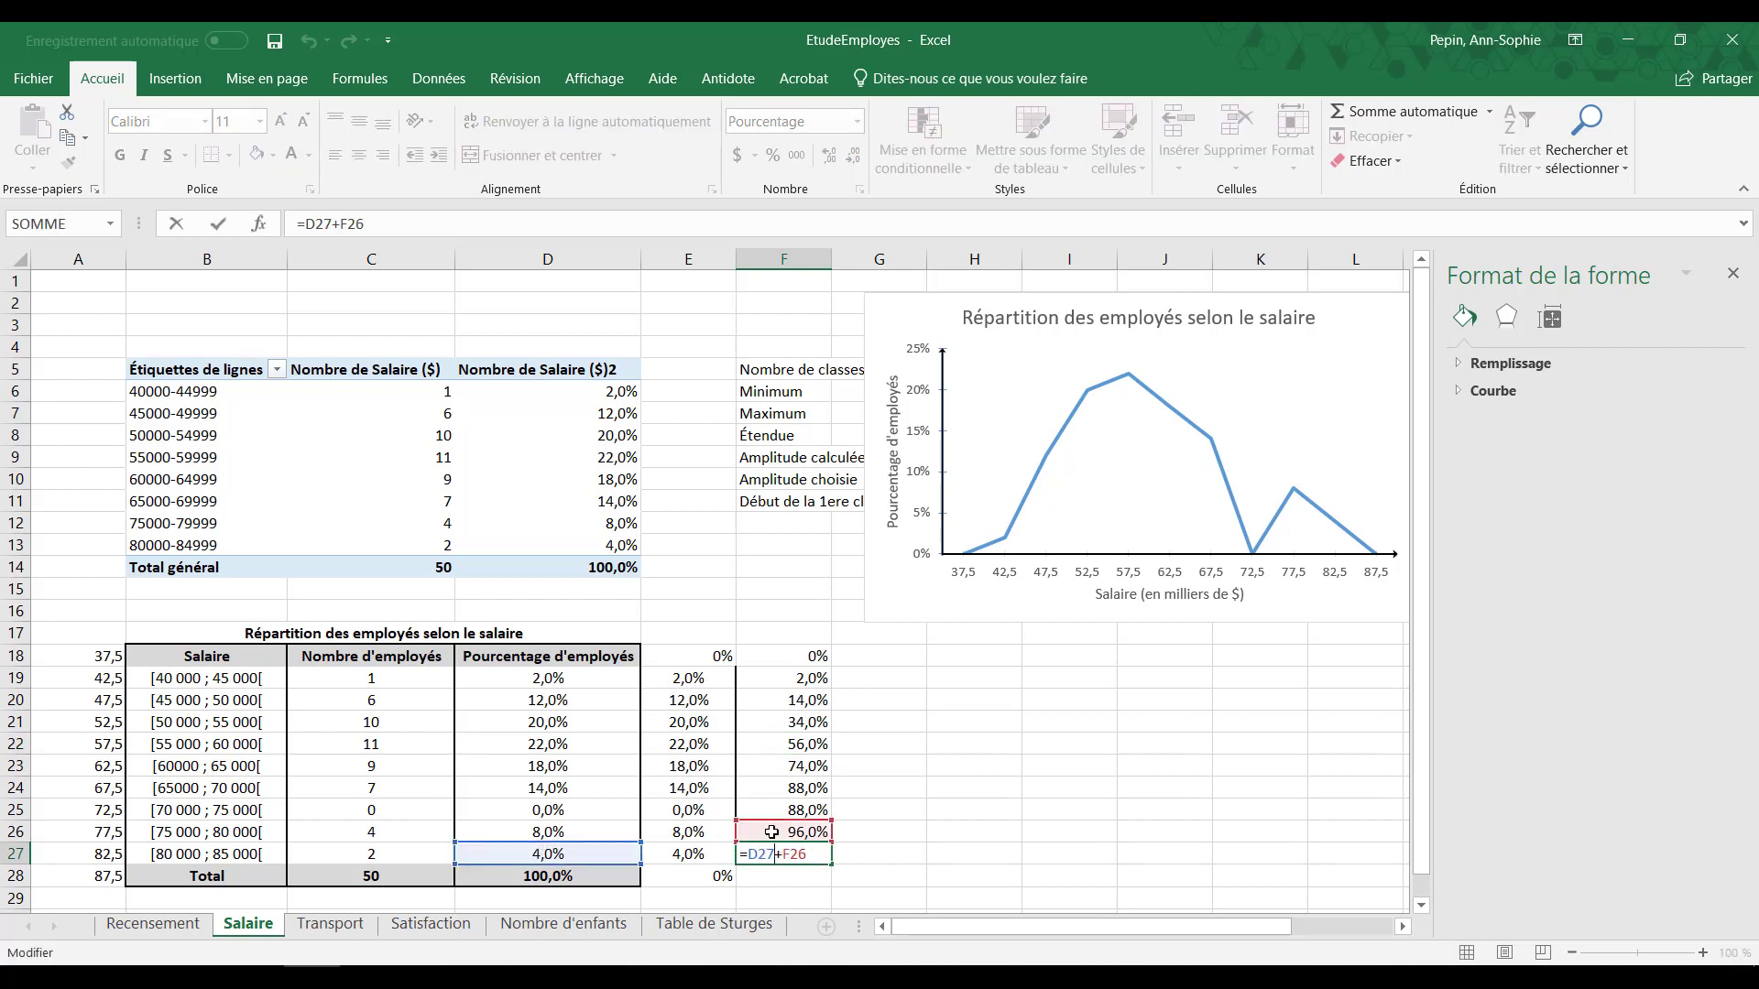
key("Return")
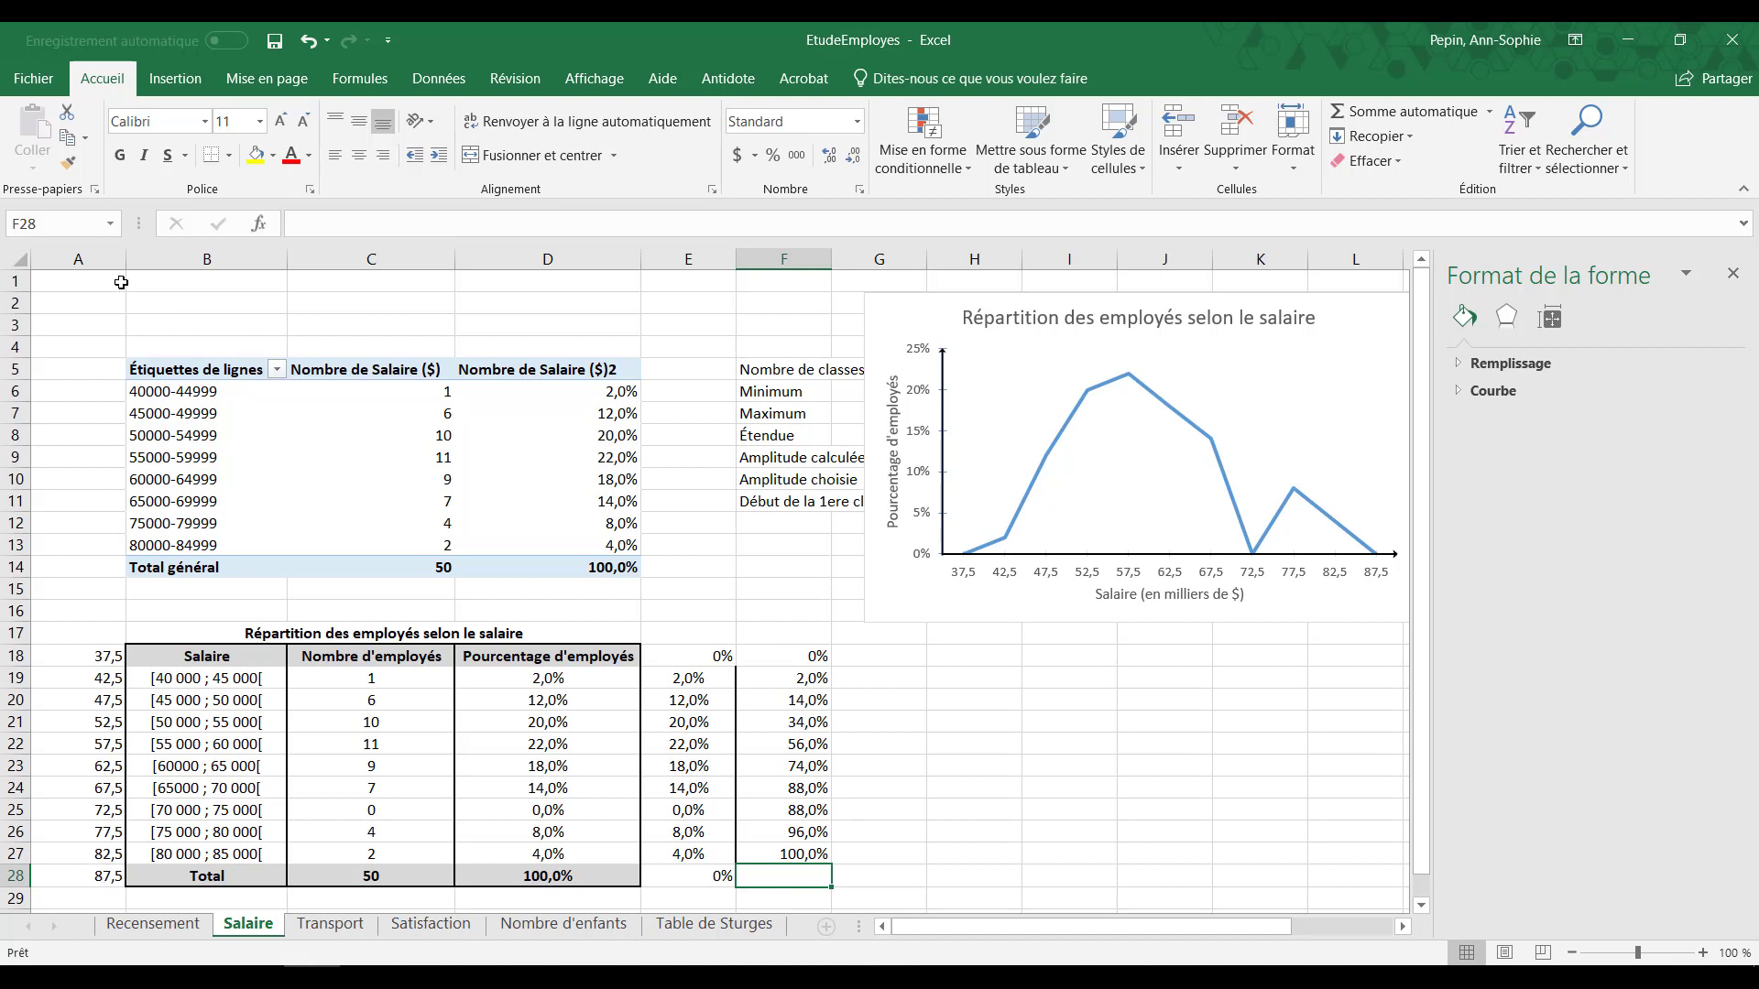
Step: Insert a blank column before column A
right_click(80, 258)
left_click(138, 421)
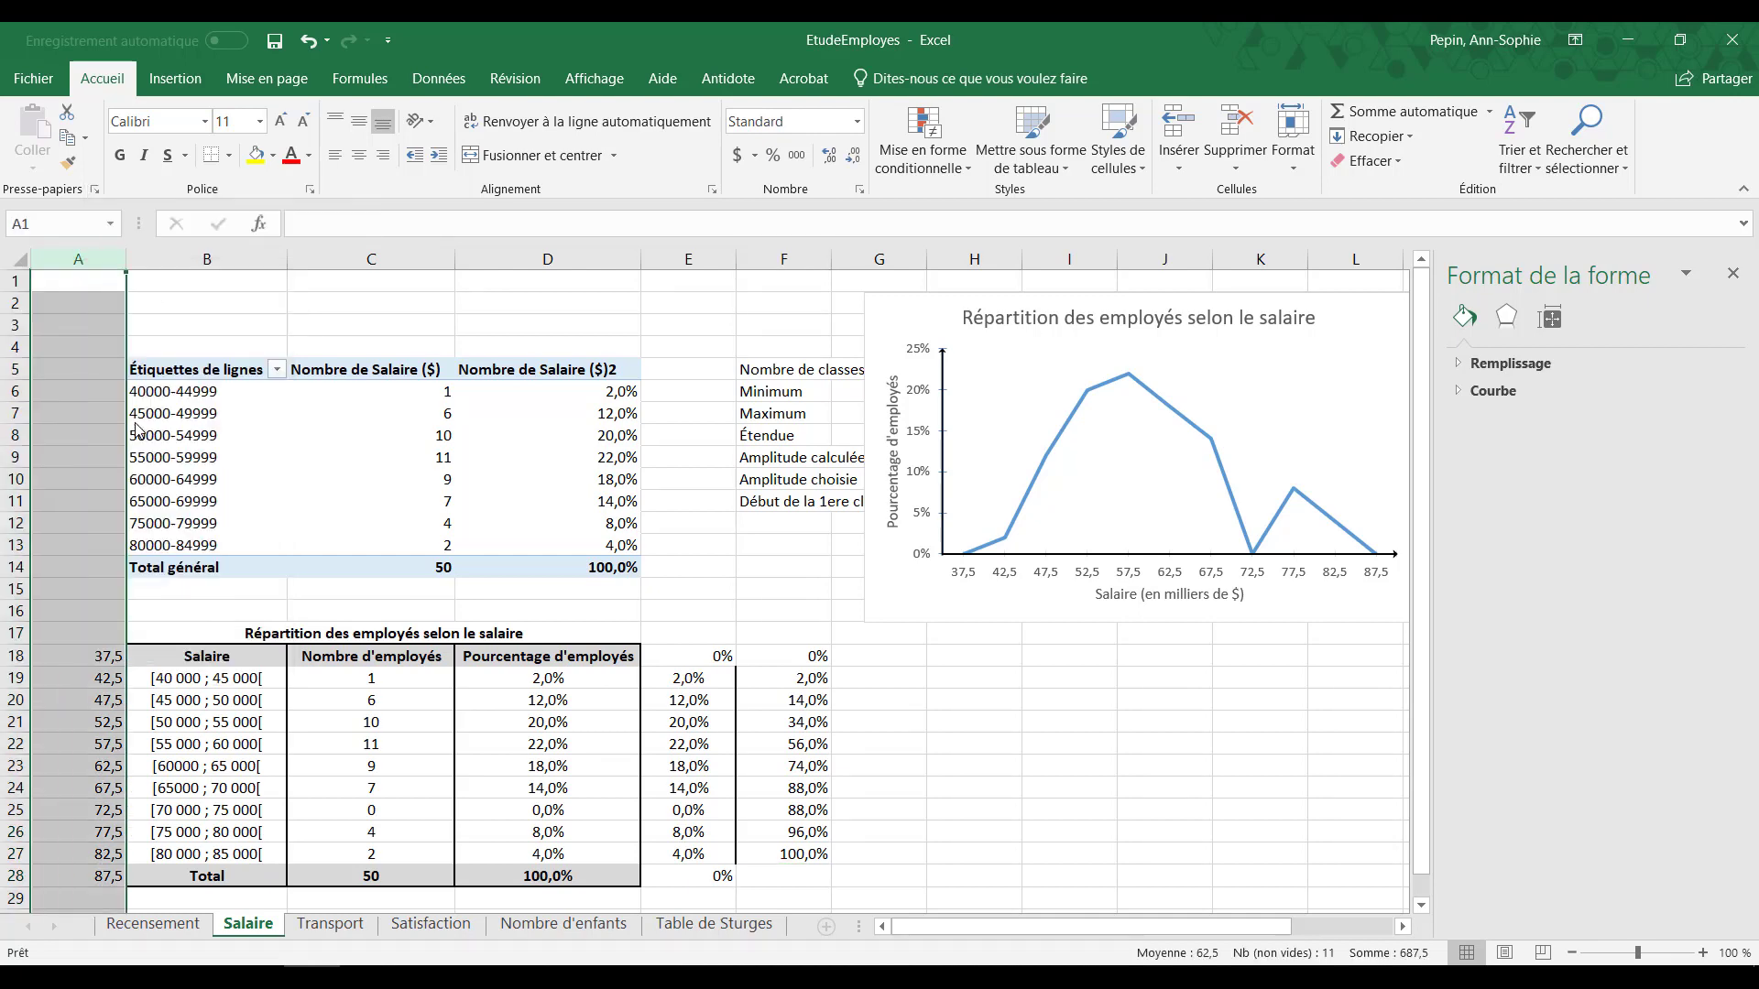
left_click(75, 658)
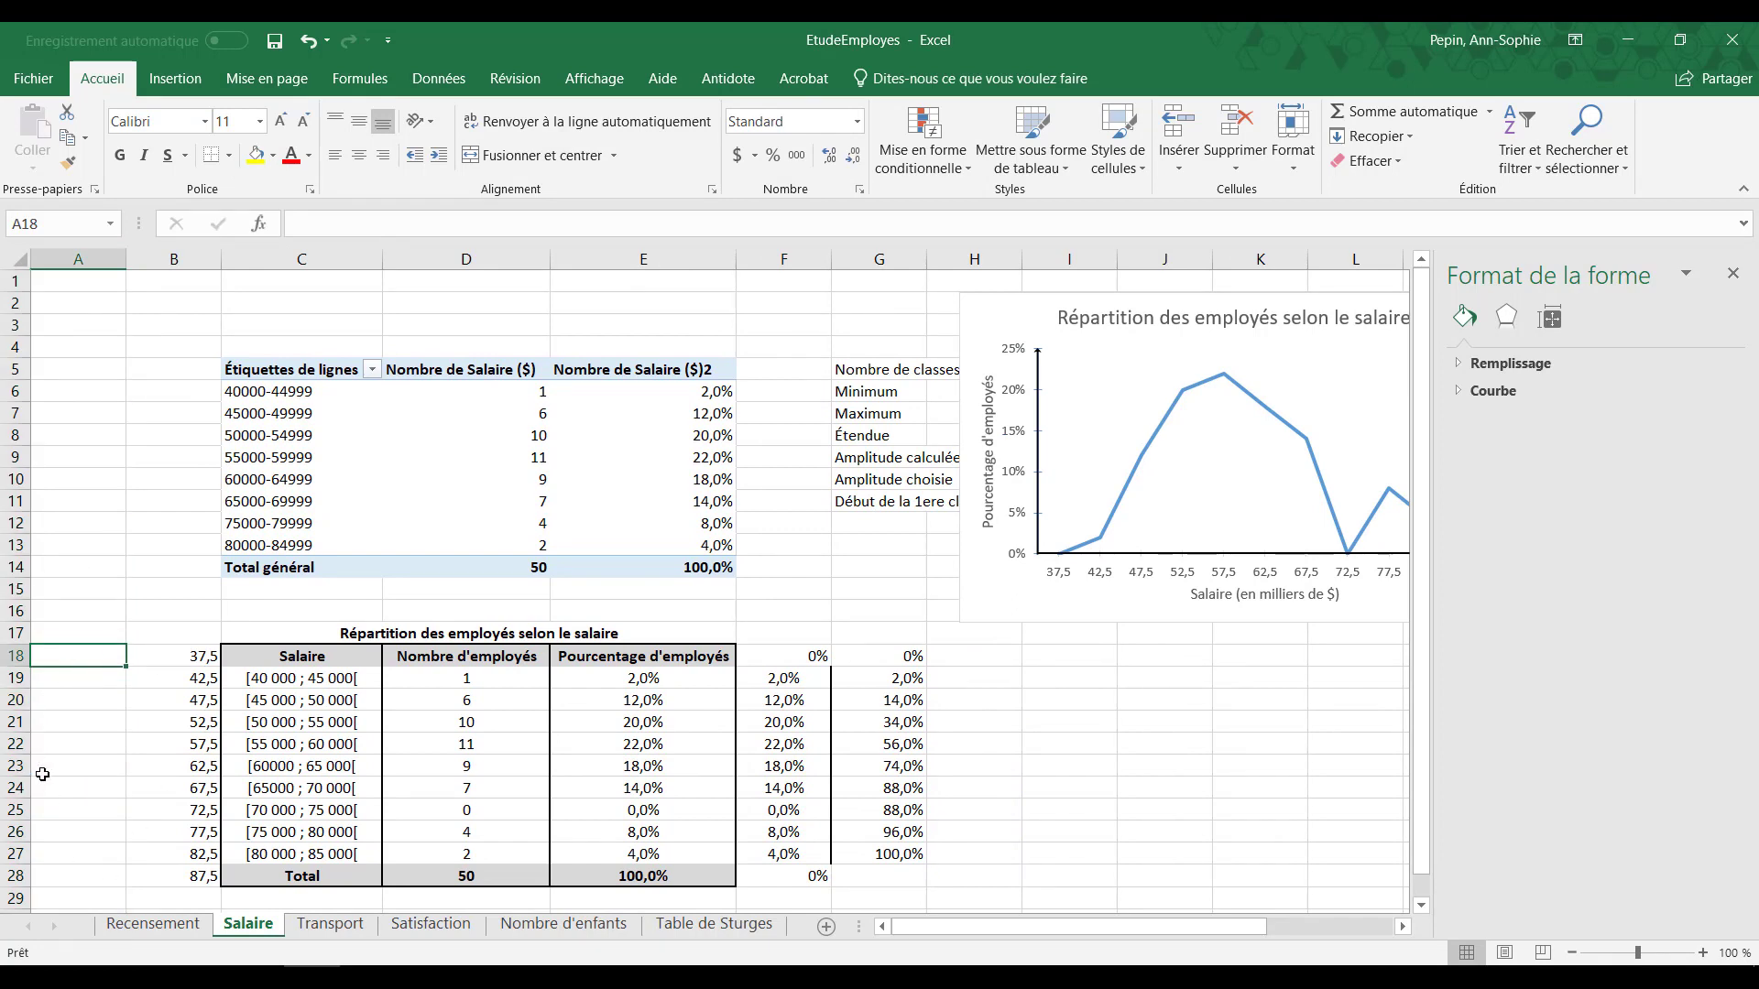
Step: Enter 45 in A19 and 50 in A20, and extend the series of class upper limits down to 85 in A27
left_click(87, 680)
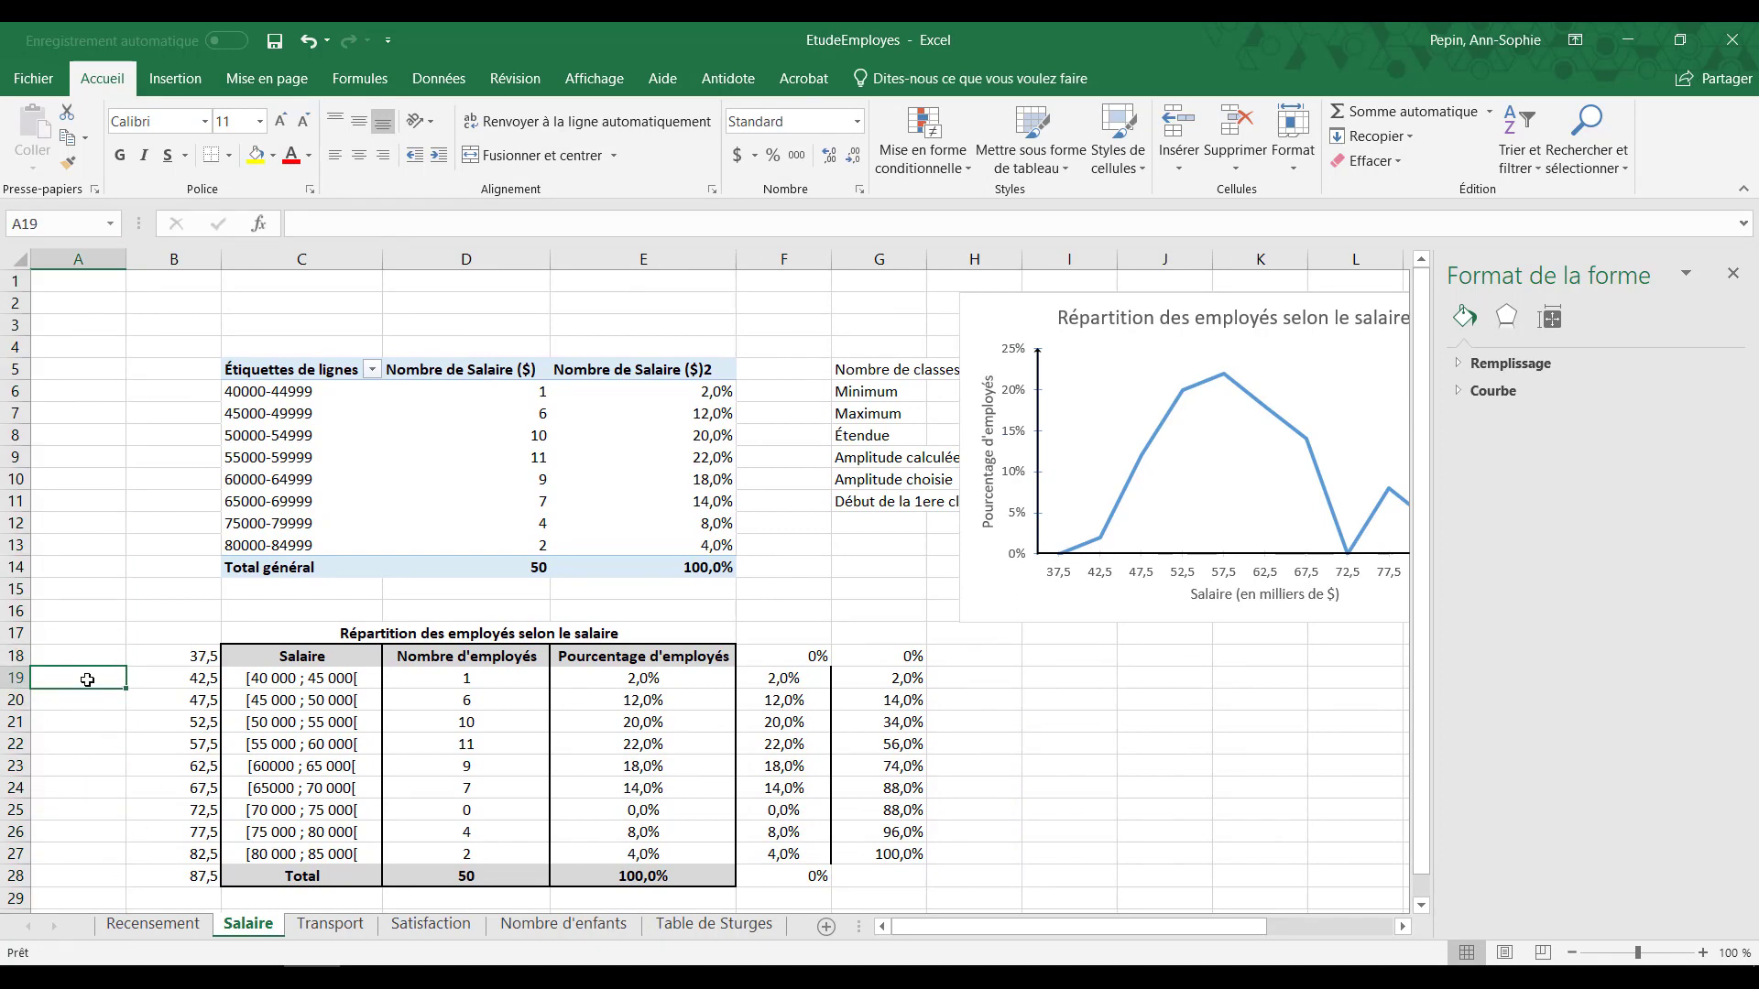
type("45")
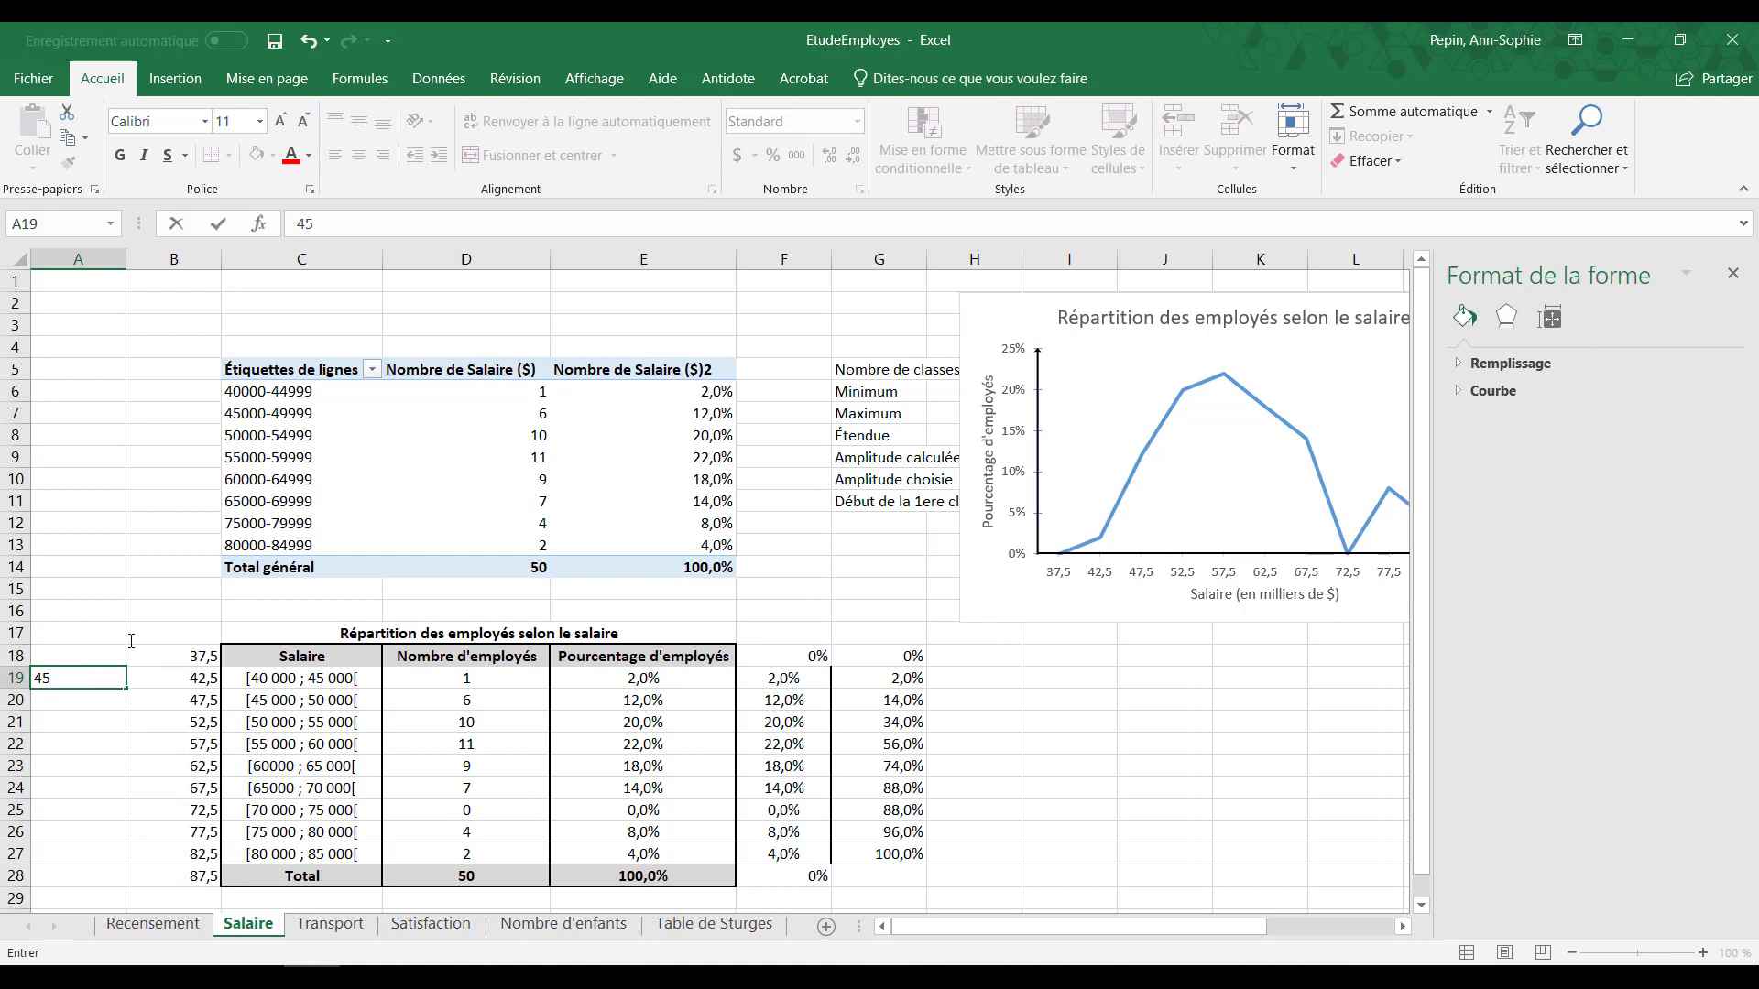
key("Return")
type("50")
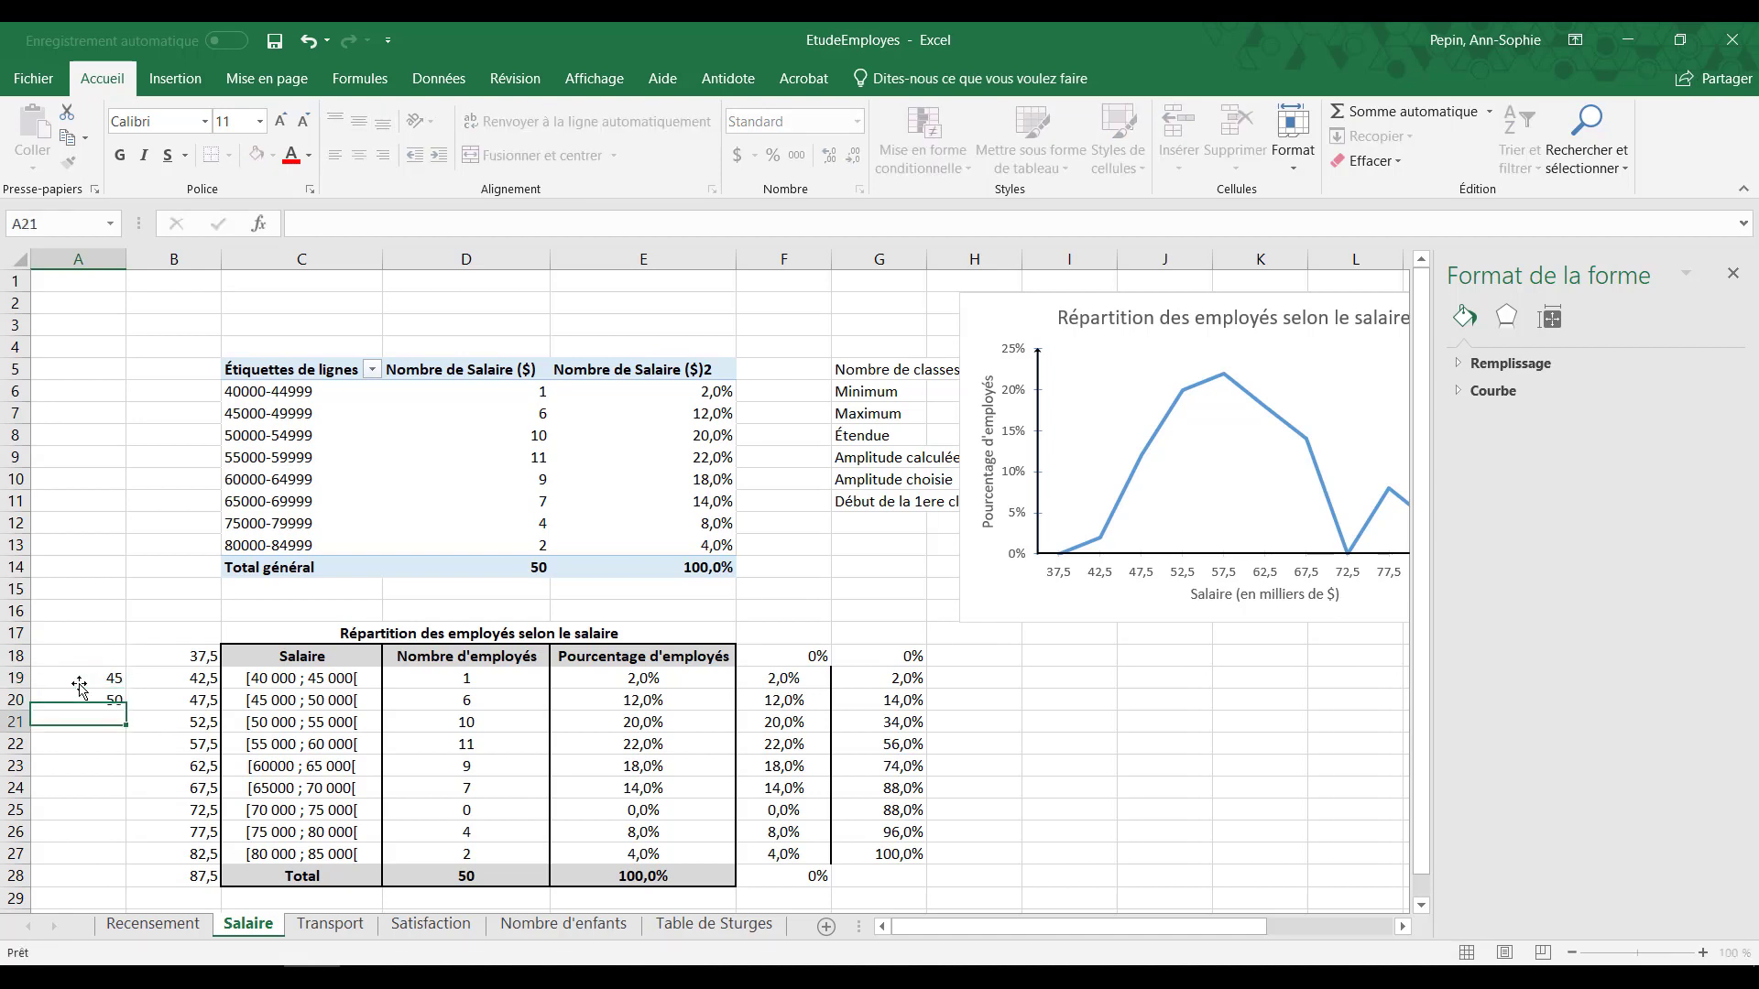
key("Return")
left_click_drag(87, 679, 128, 880)
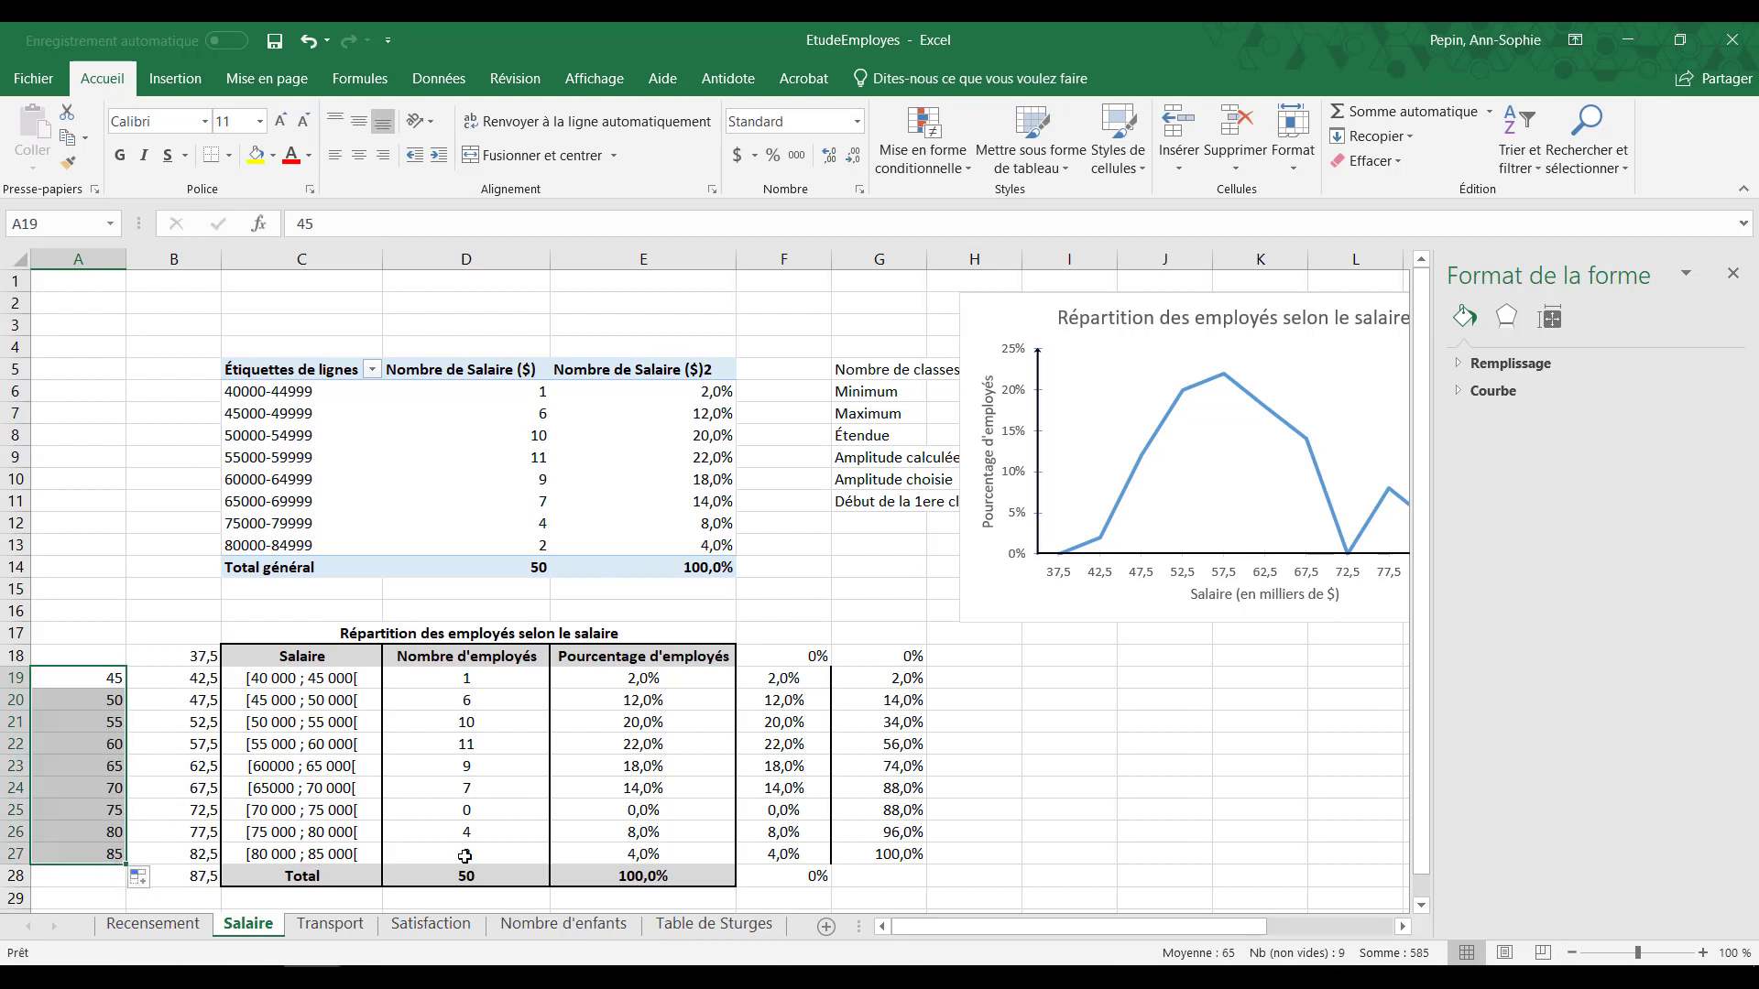
Step: Enter 40 in cell A18 as the class limit matching the 0% cumulative percentage
left_click(115, 855)
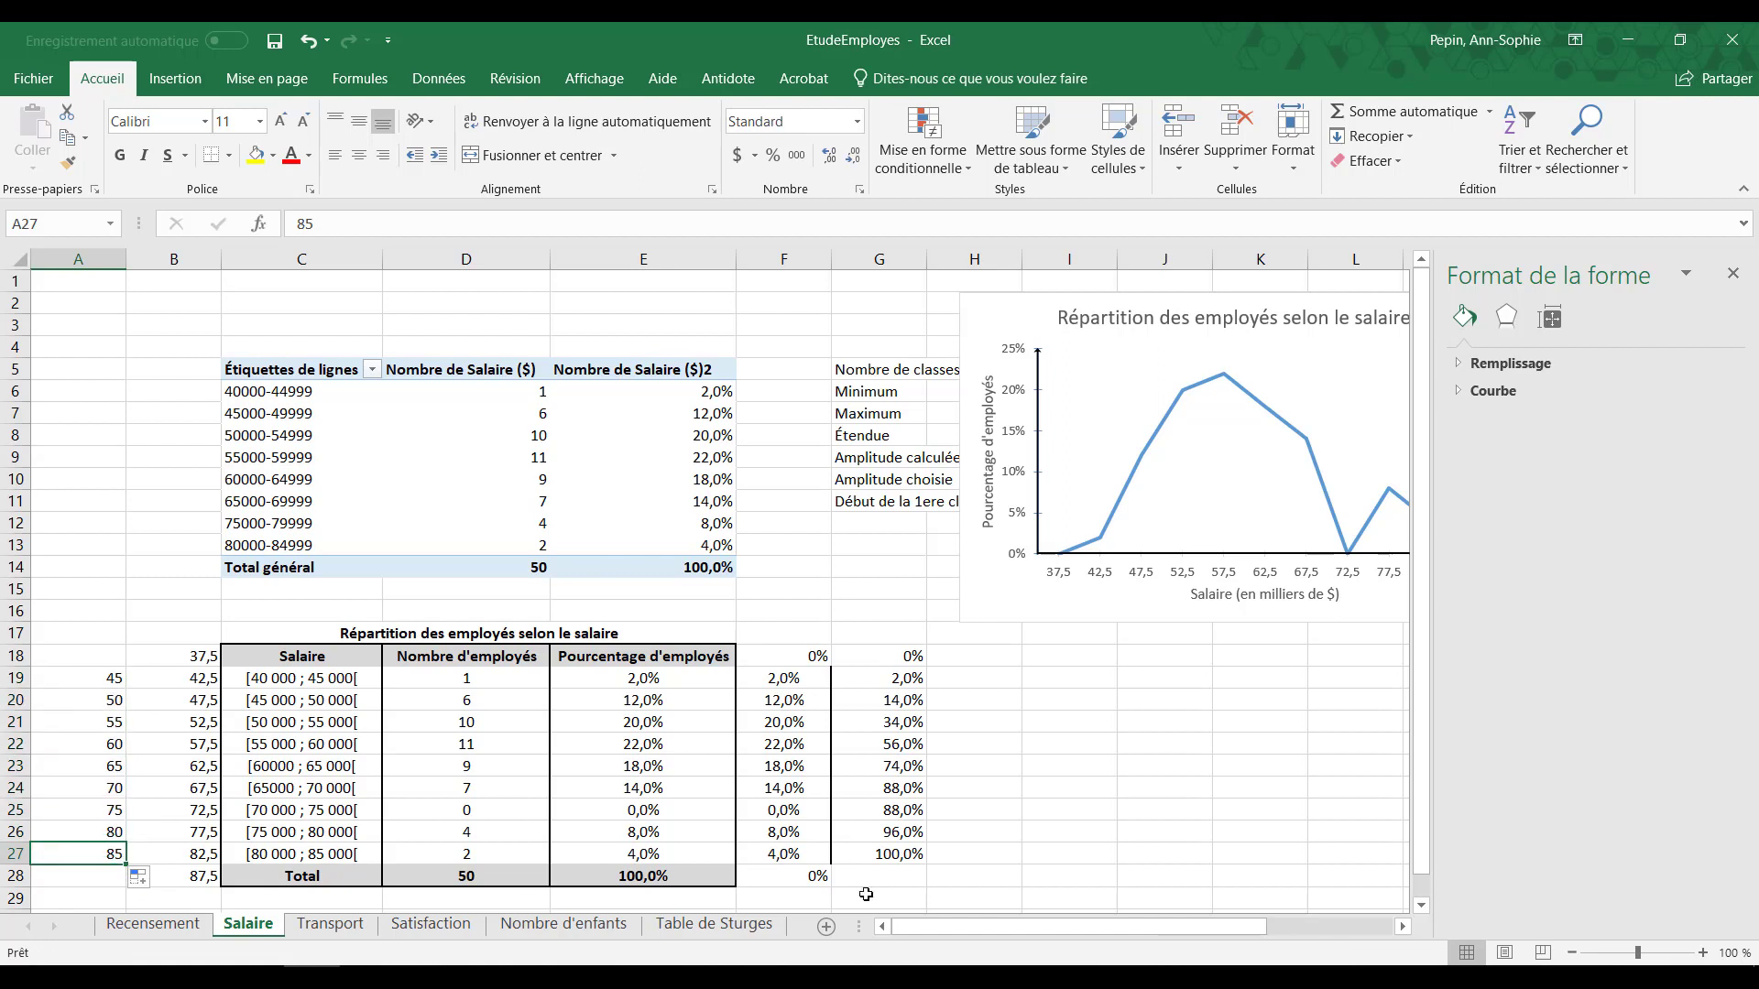
left_click(898, 858)
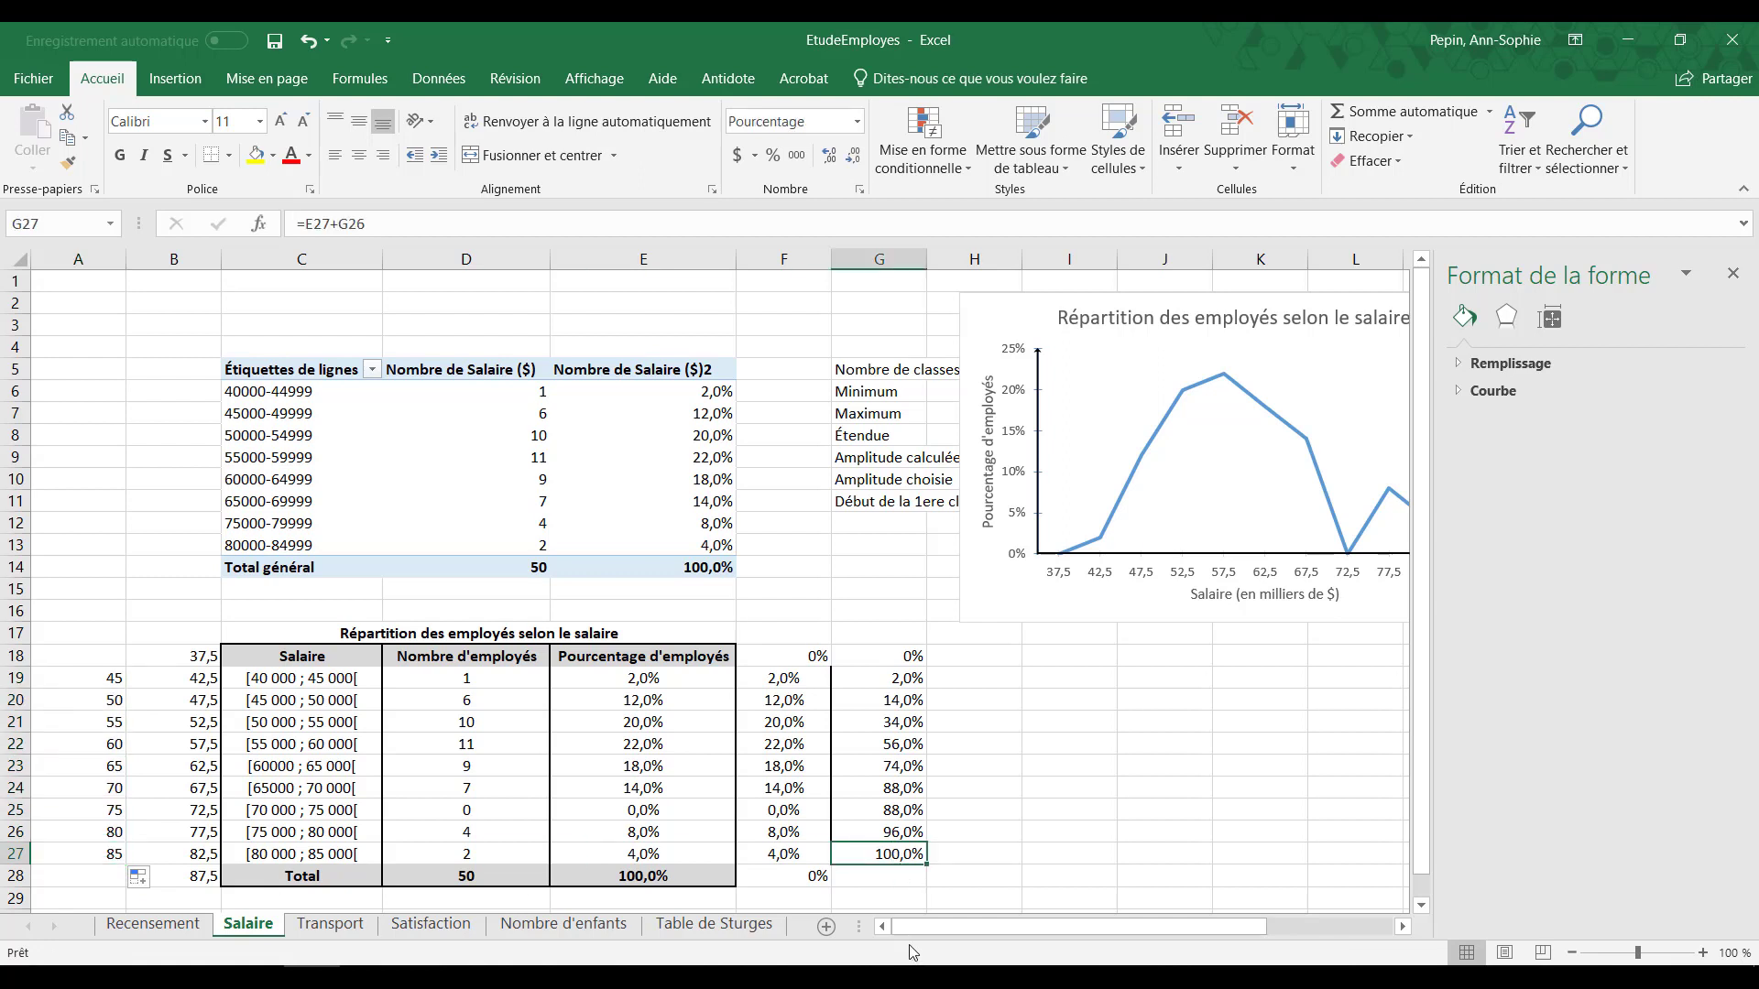
left_click(889, 658)
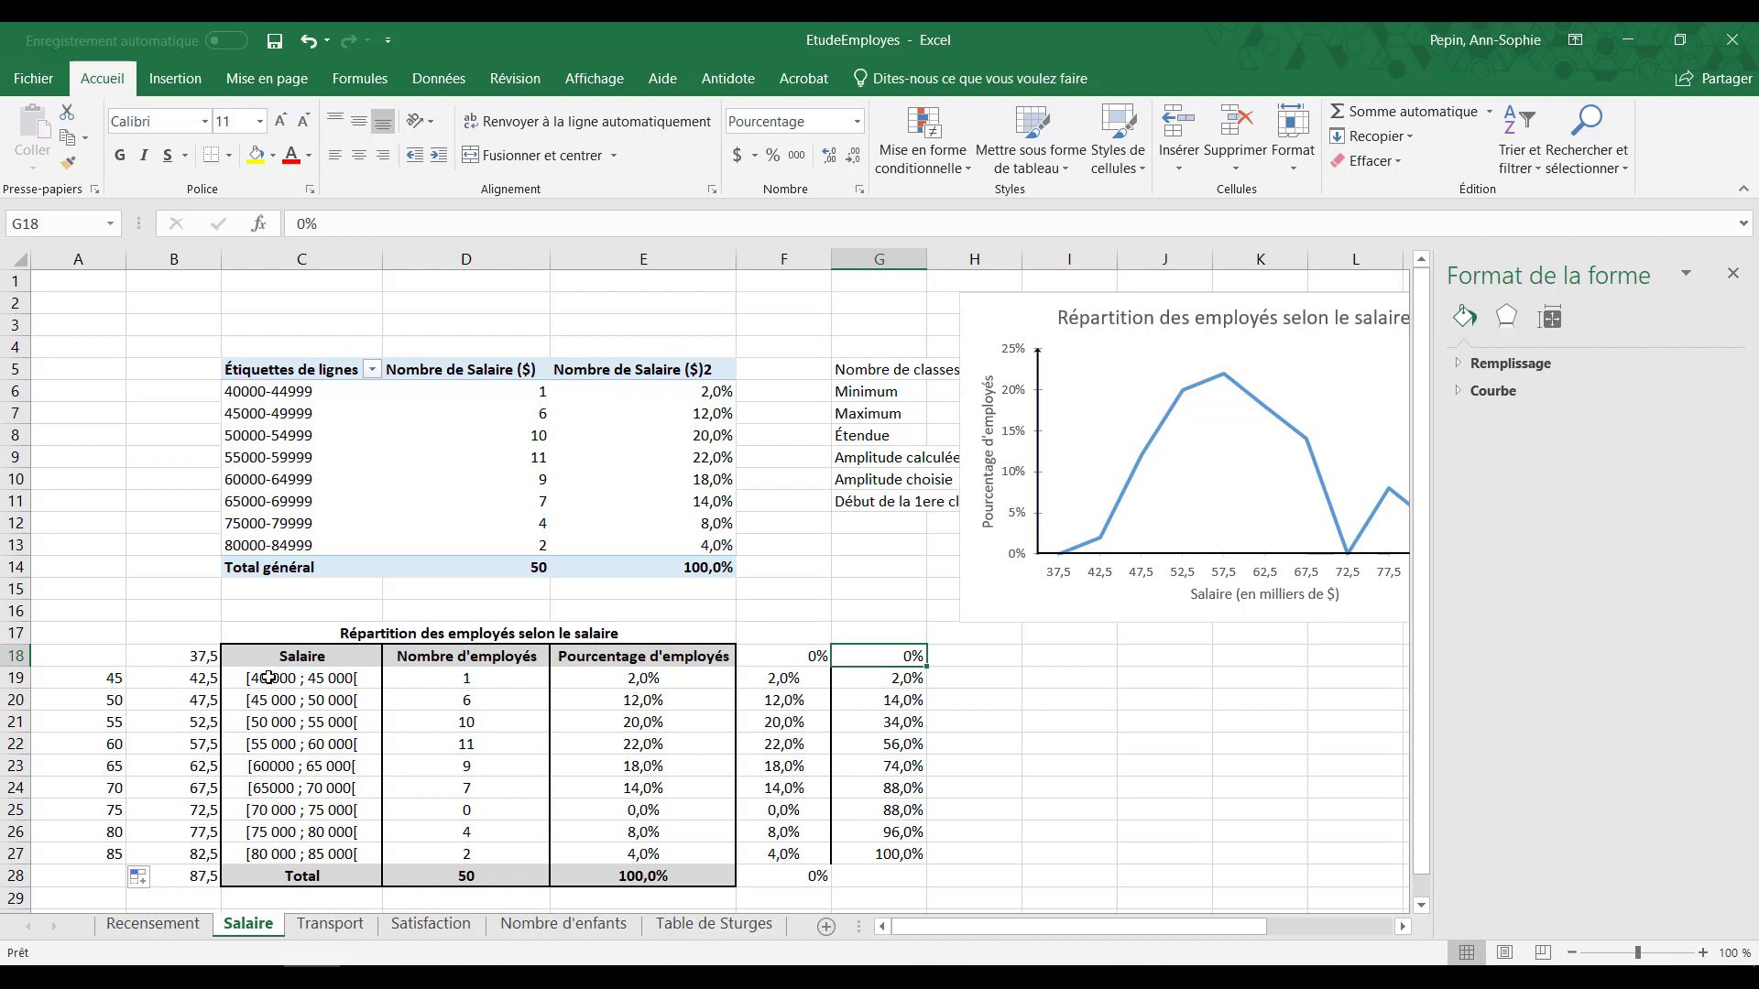
left_click(117, 656)
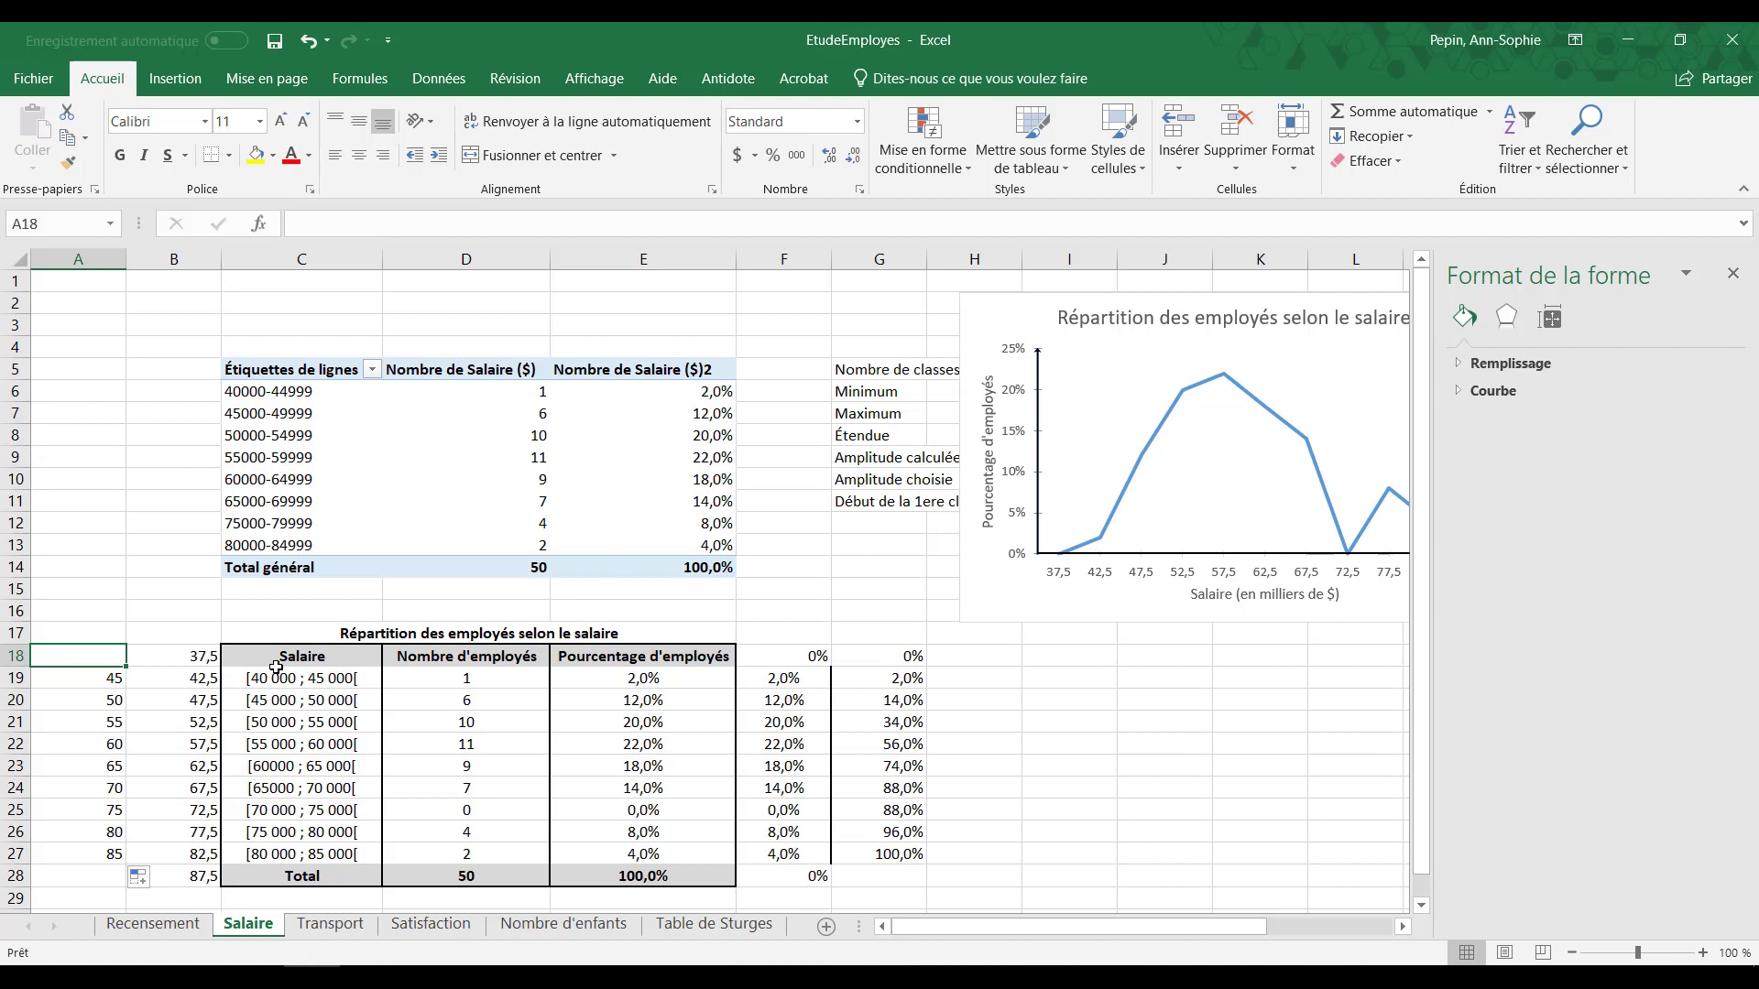
type("40")
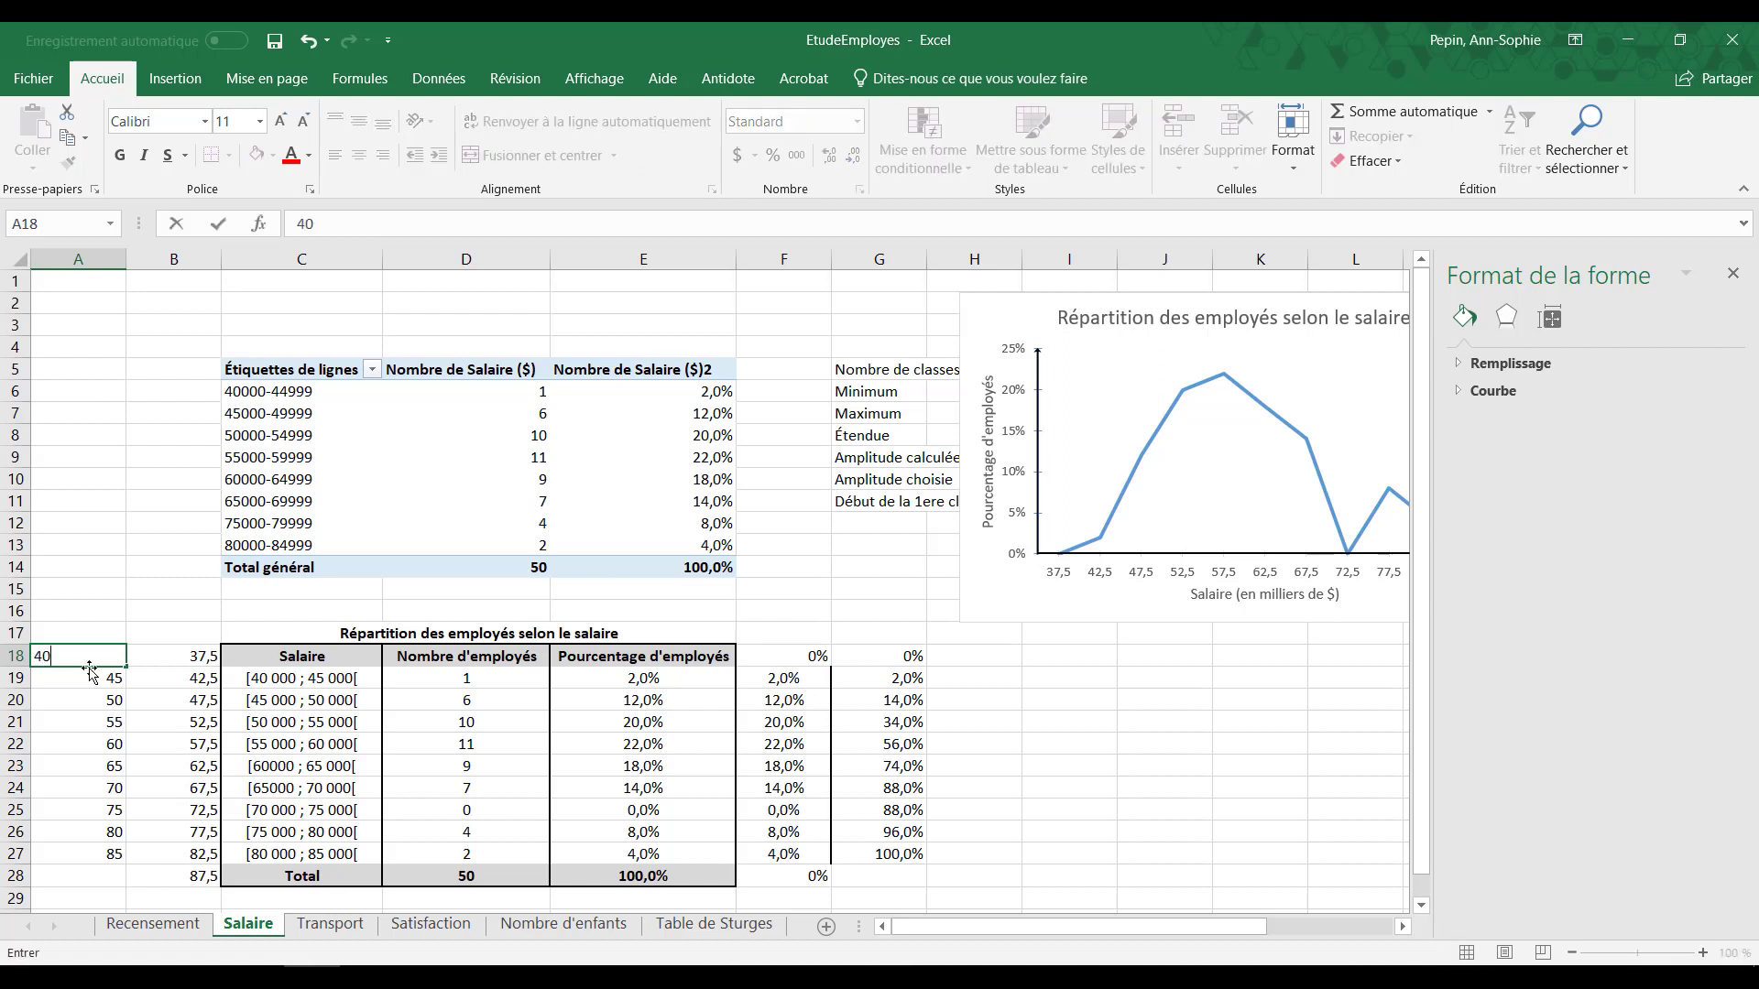
key("Return")
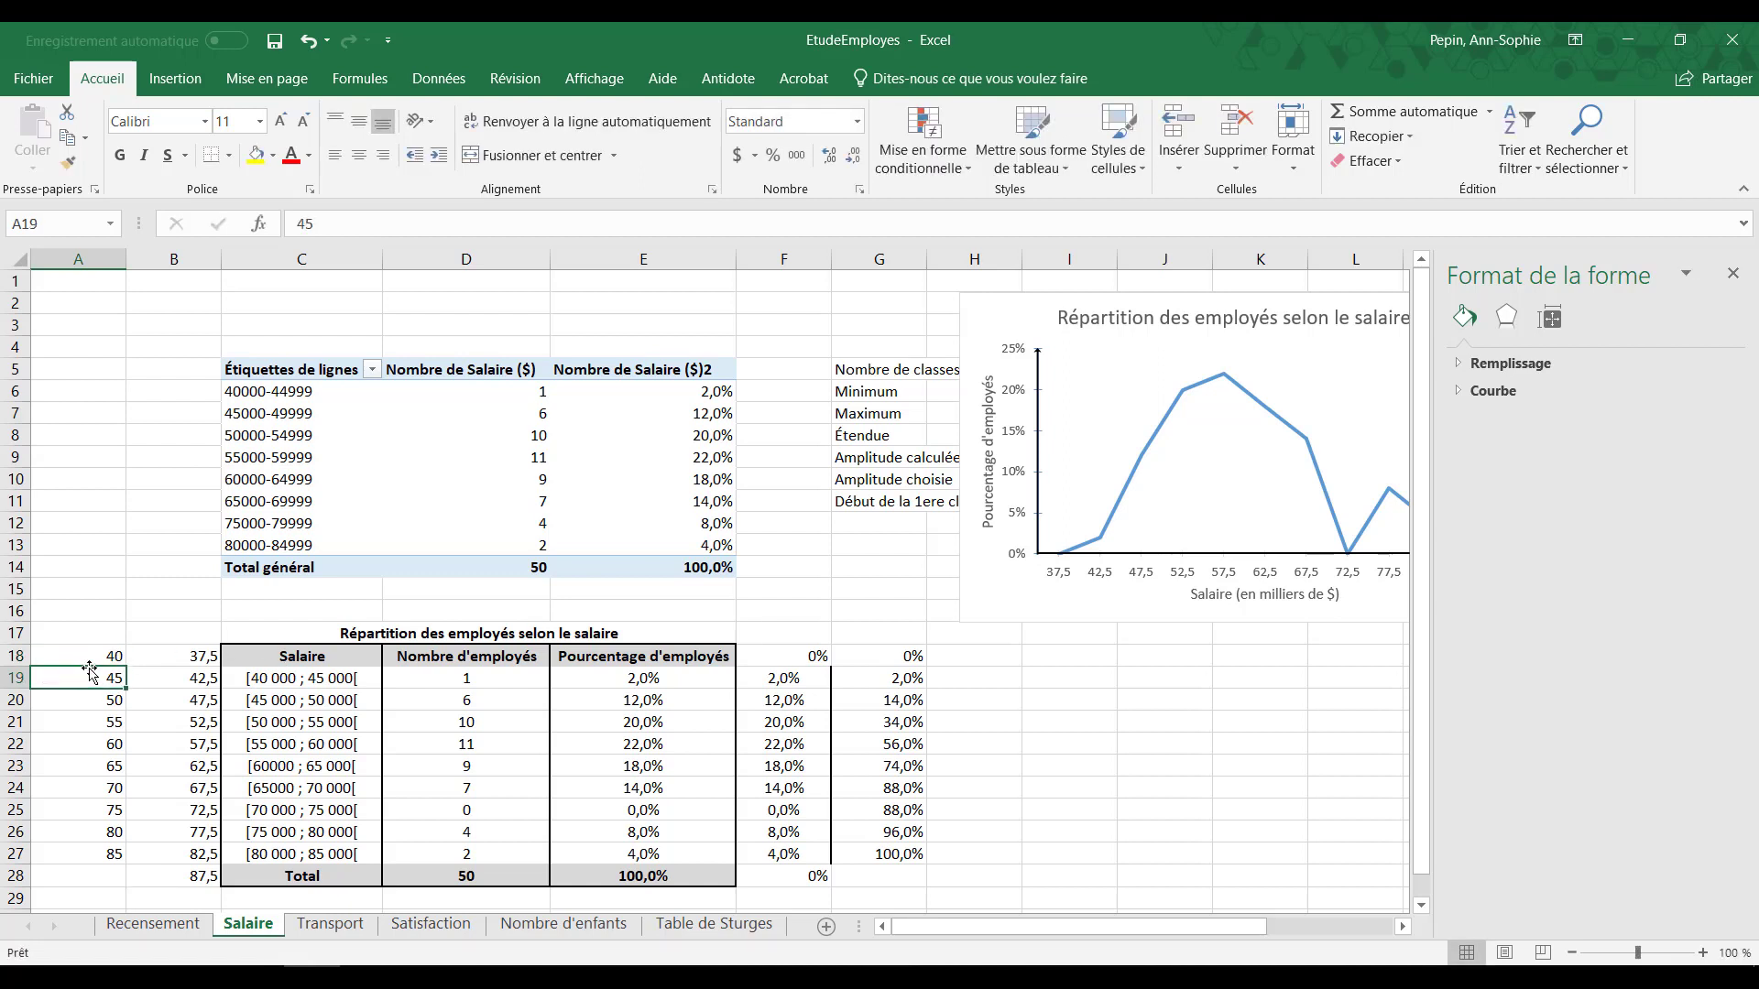
Step: Insert a basic 2D line chart of the cumulative percentages in G18:G27 and place it partly over the existing salary chart
left_click_drag(88, 658, 104, 853)
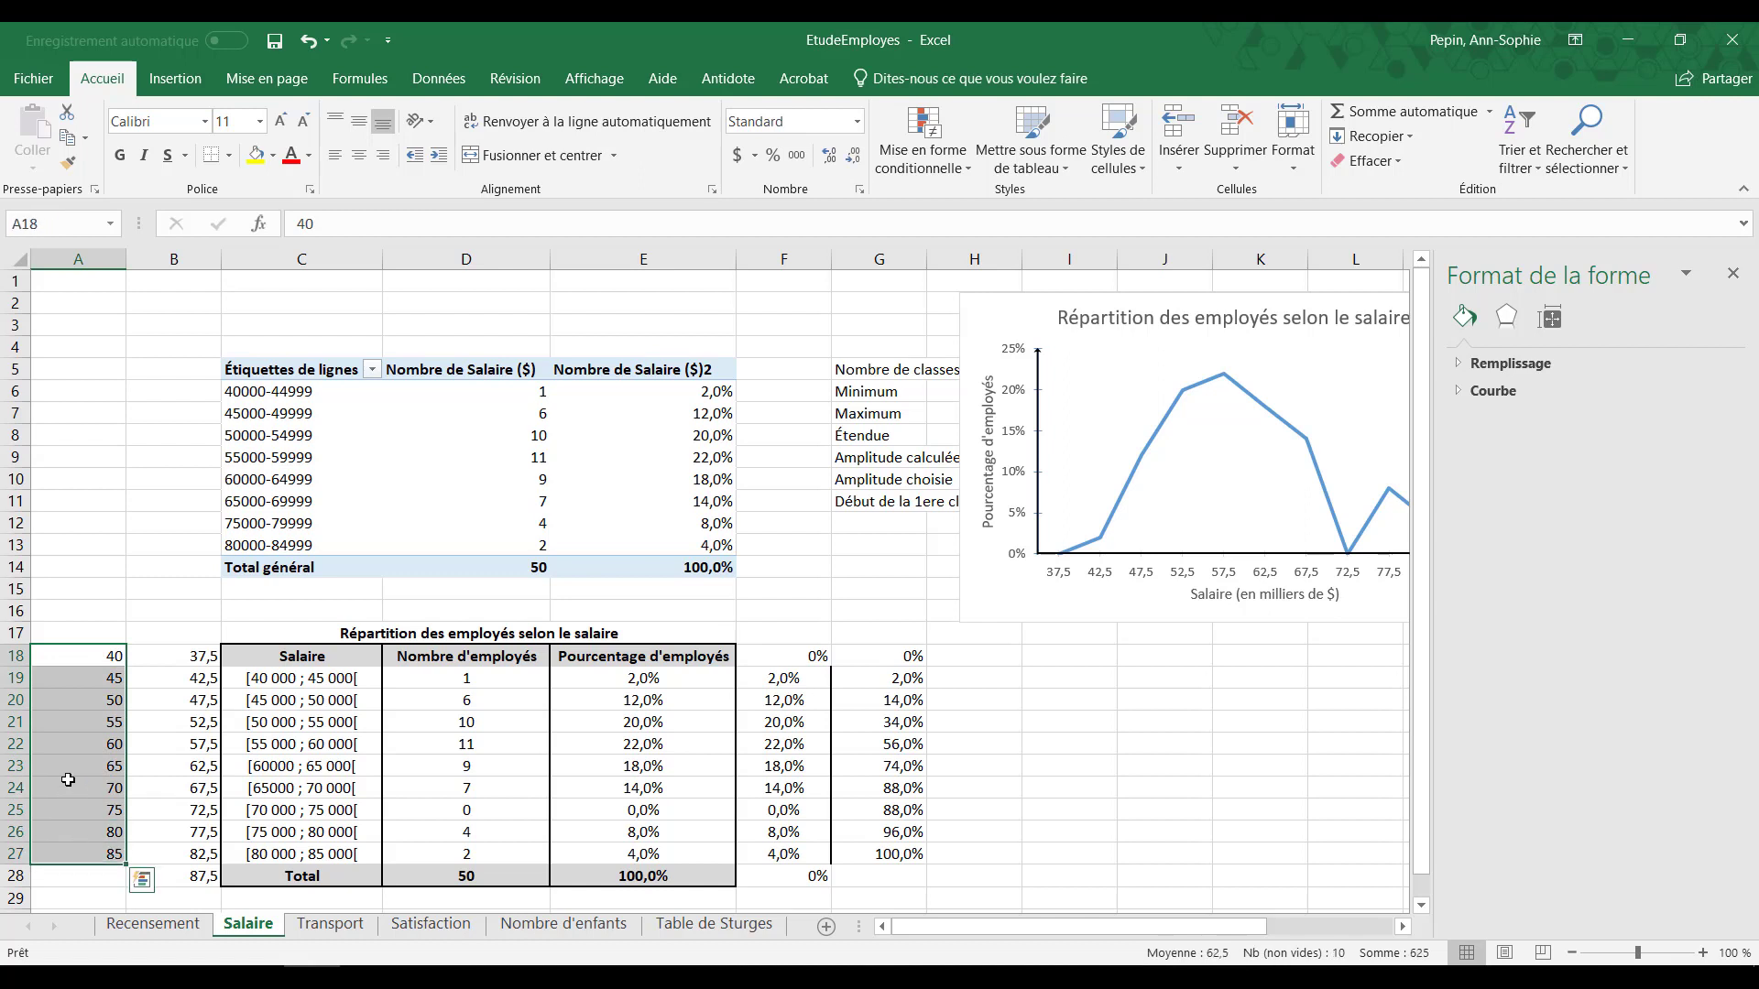
left_click_drag(878, 655, 882, 852)
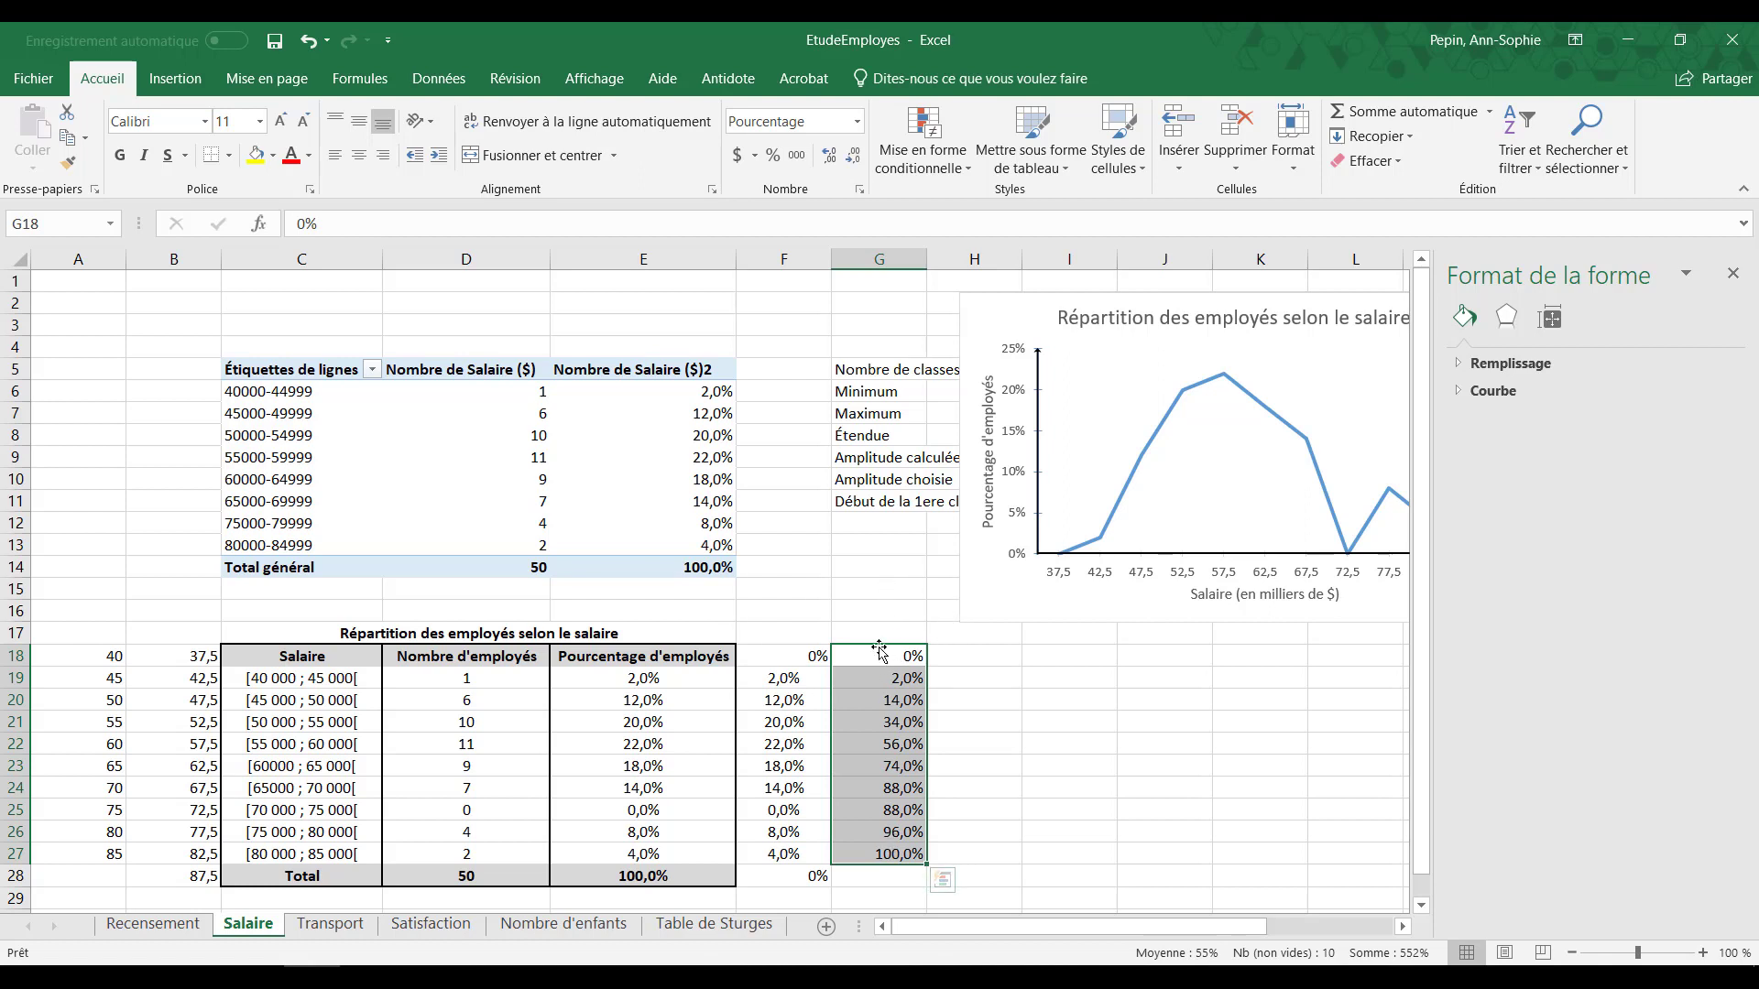
left_click(169, 81)
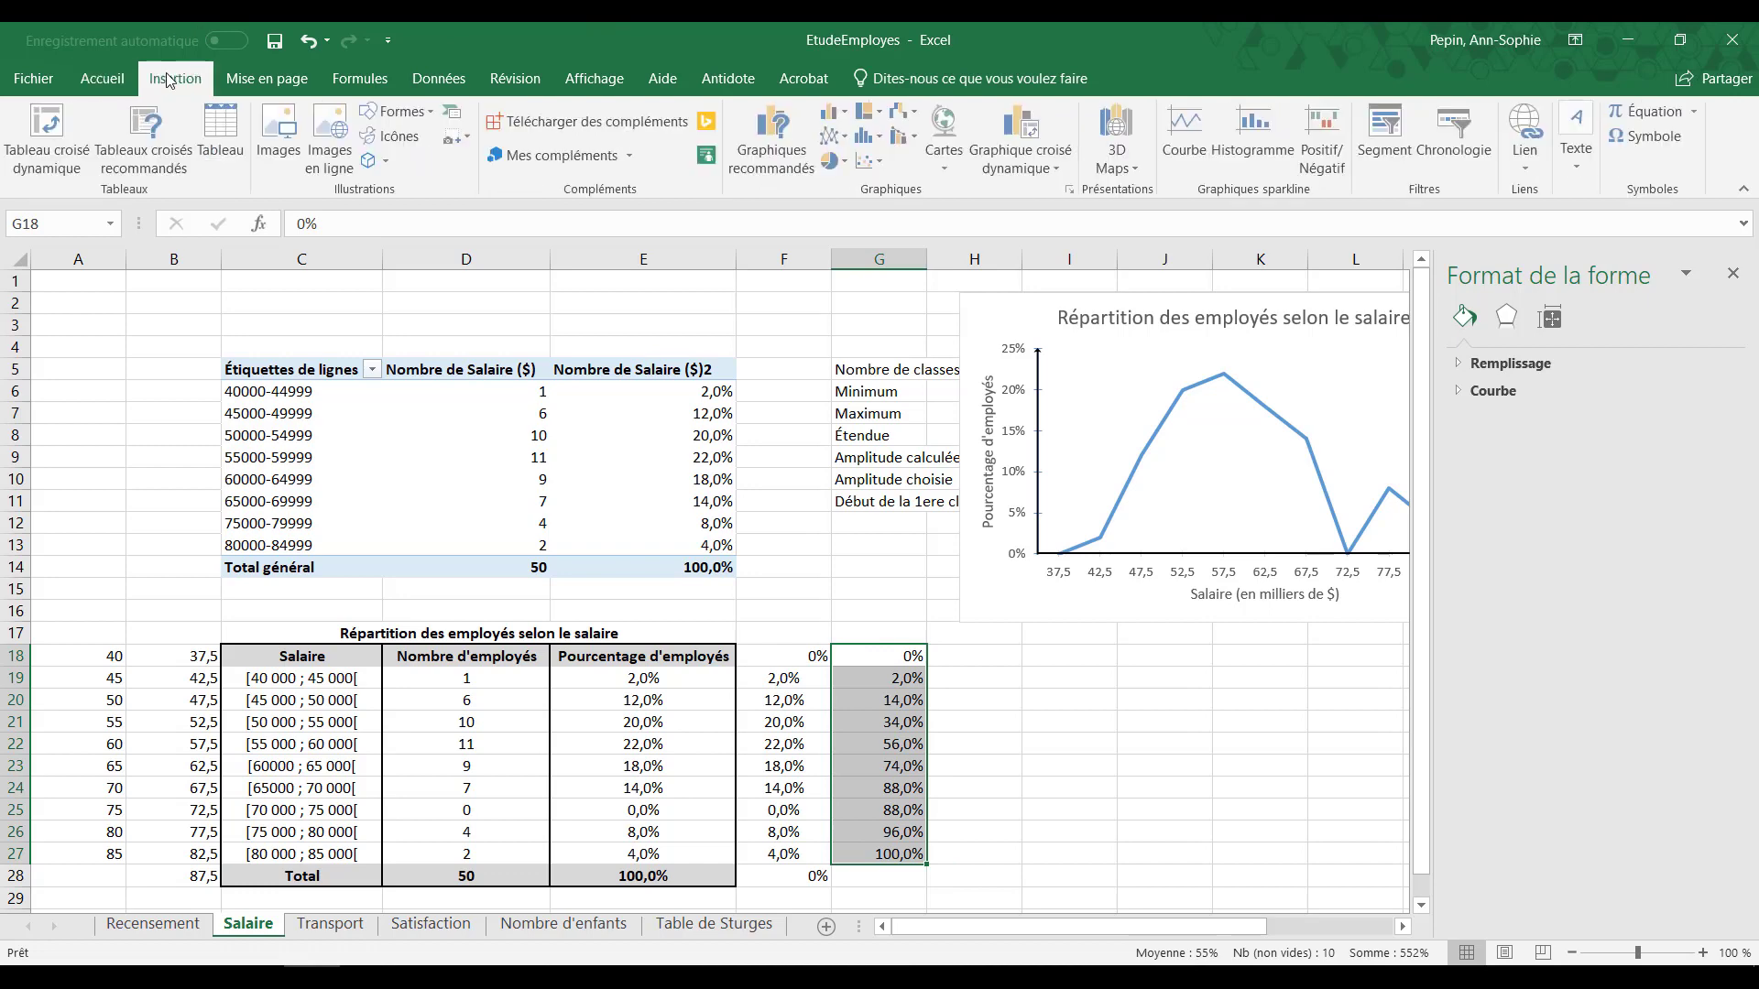
left_click(846, 139)
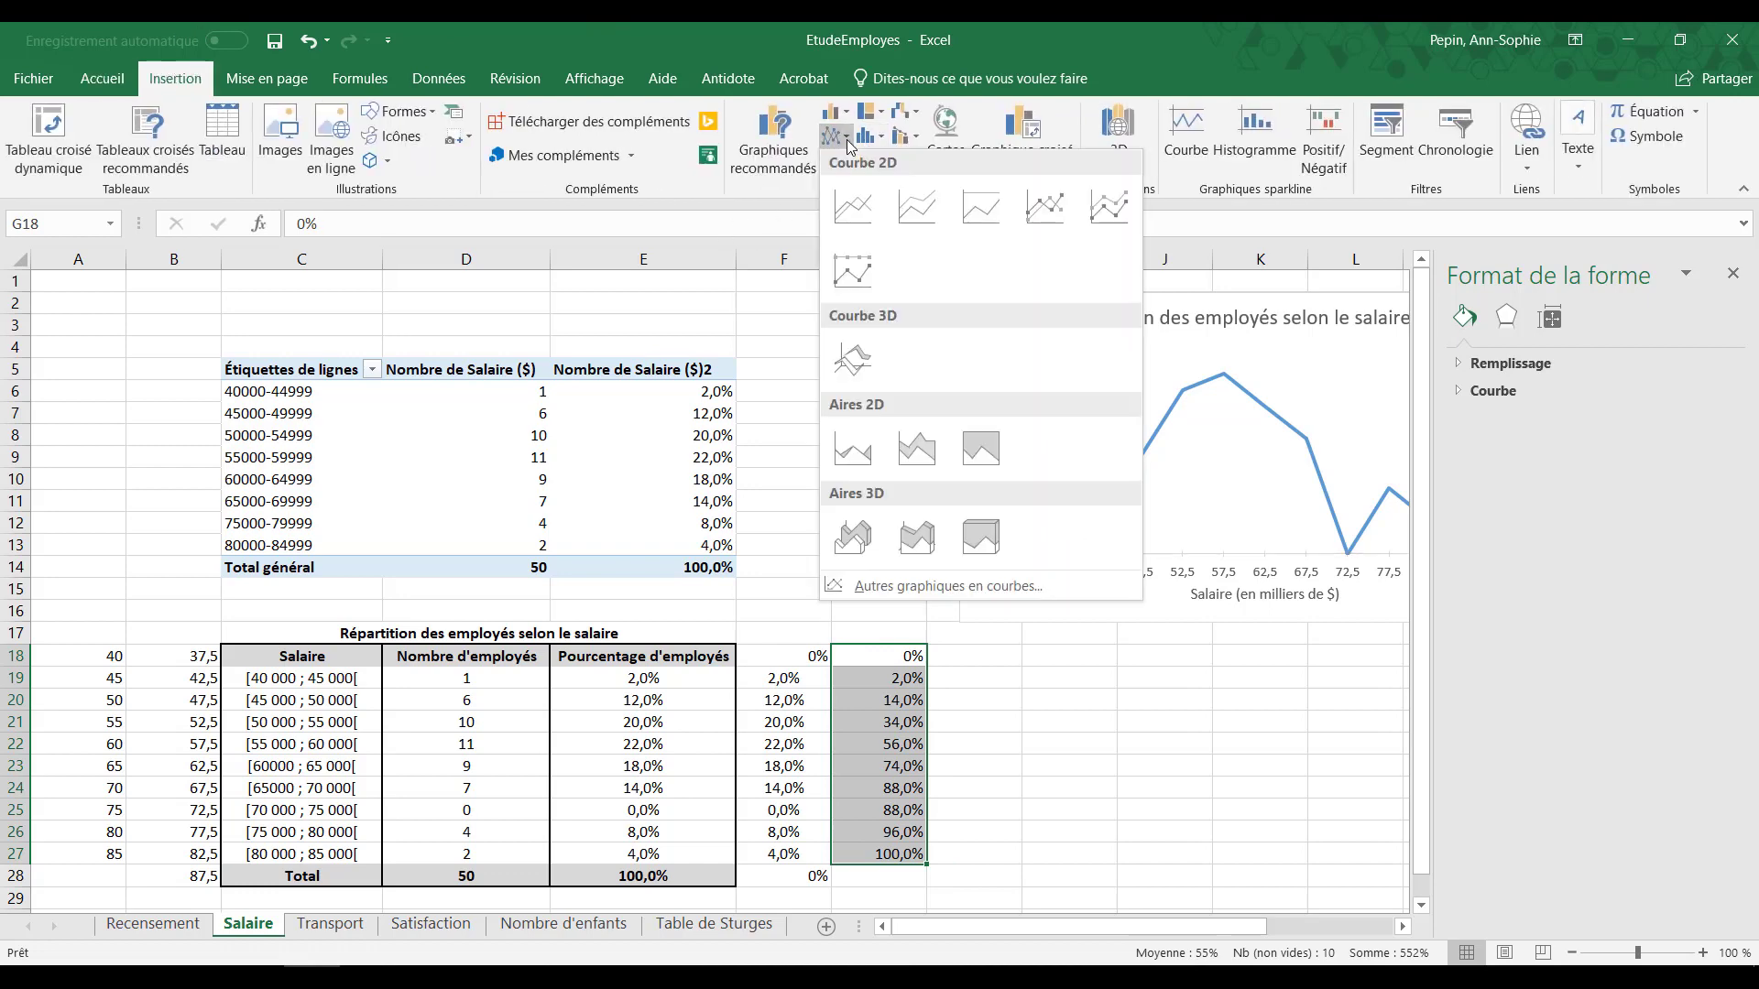
left_click(856, 212)
left_click_drag(786, 444, 1168, 411)
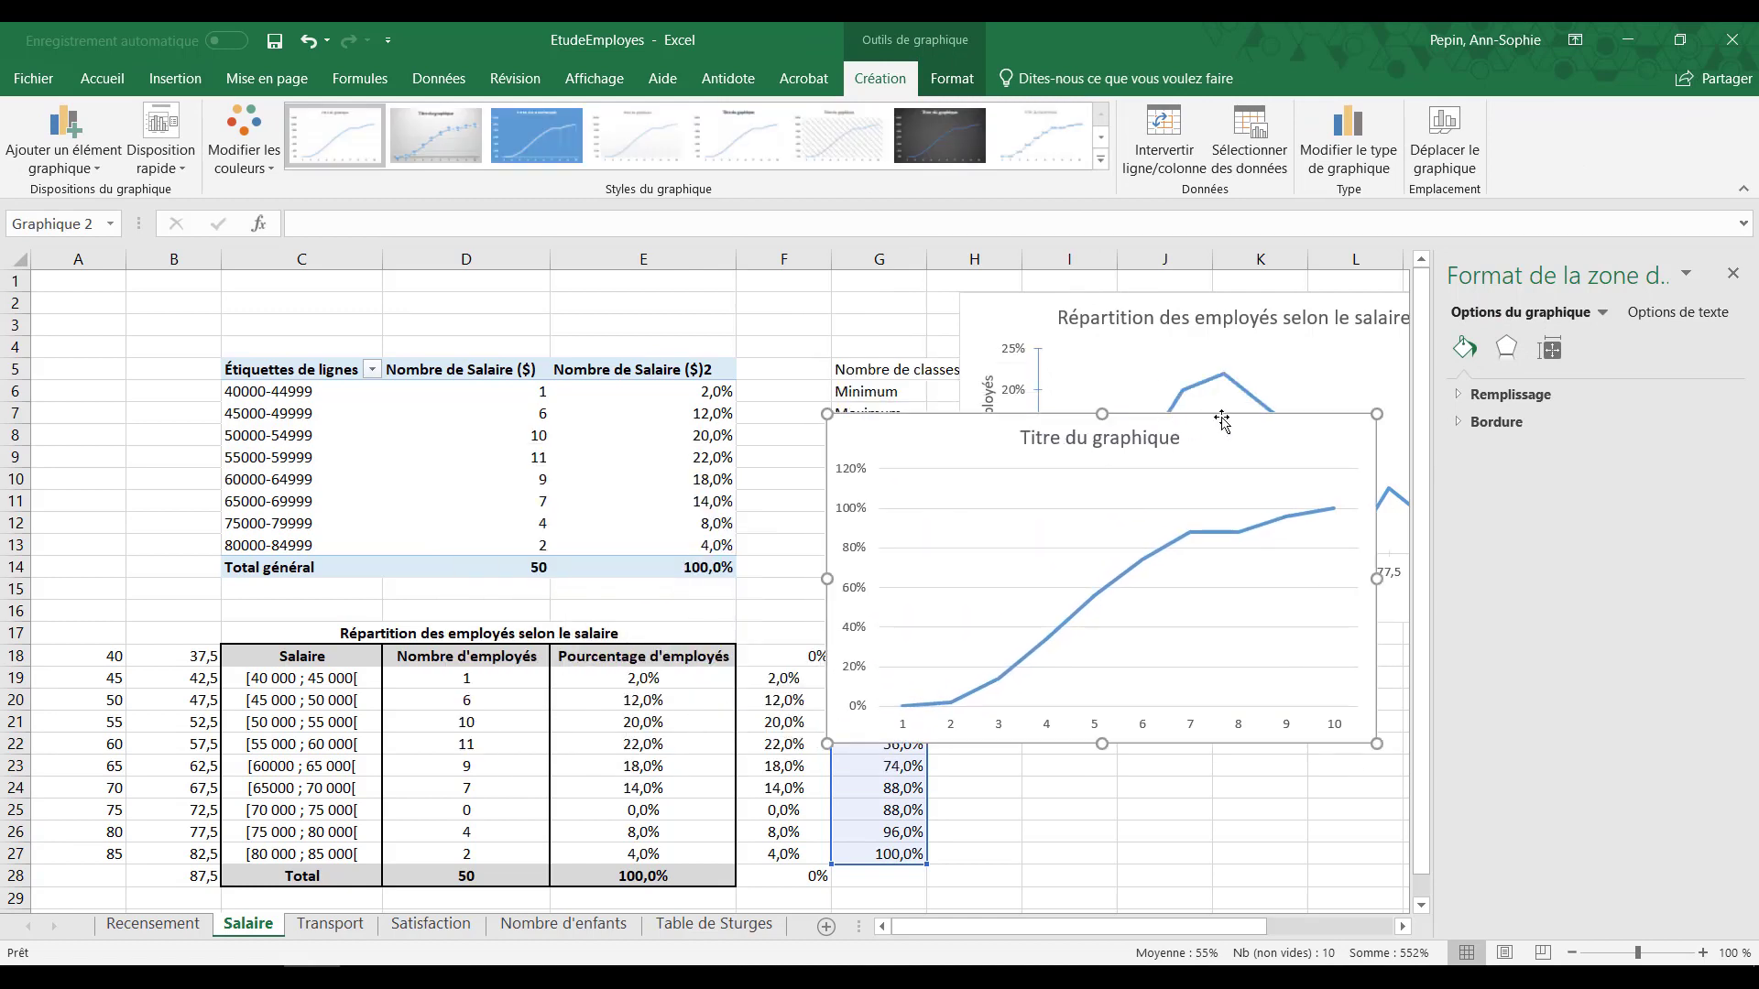
left_click_drag(1329, 428, 1231, 427)
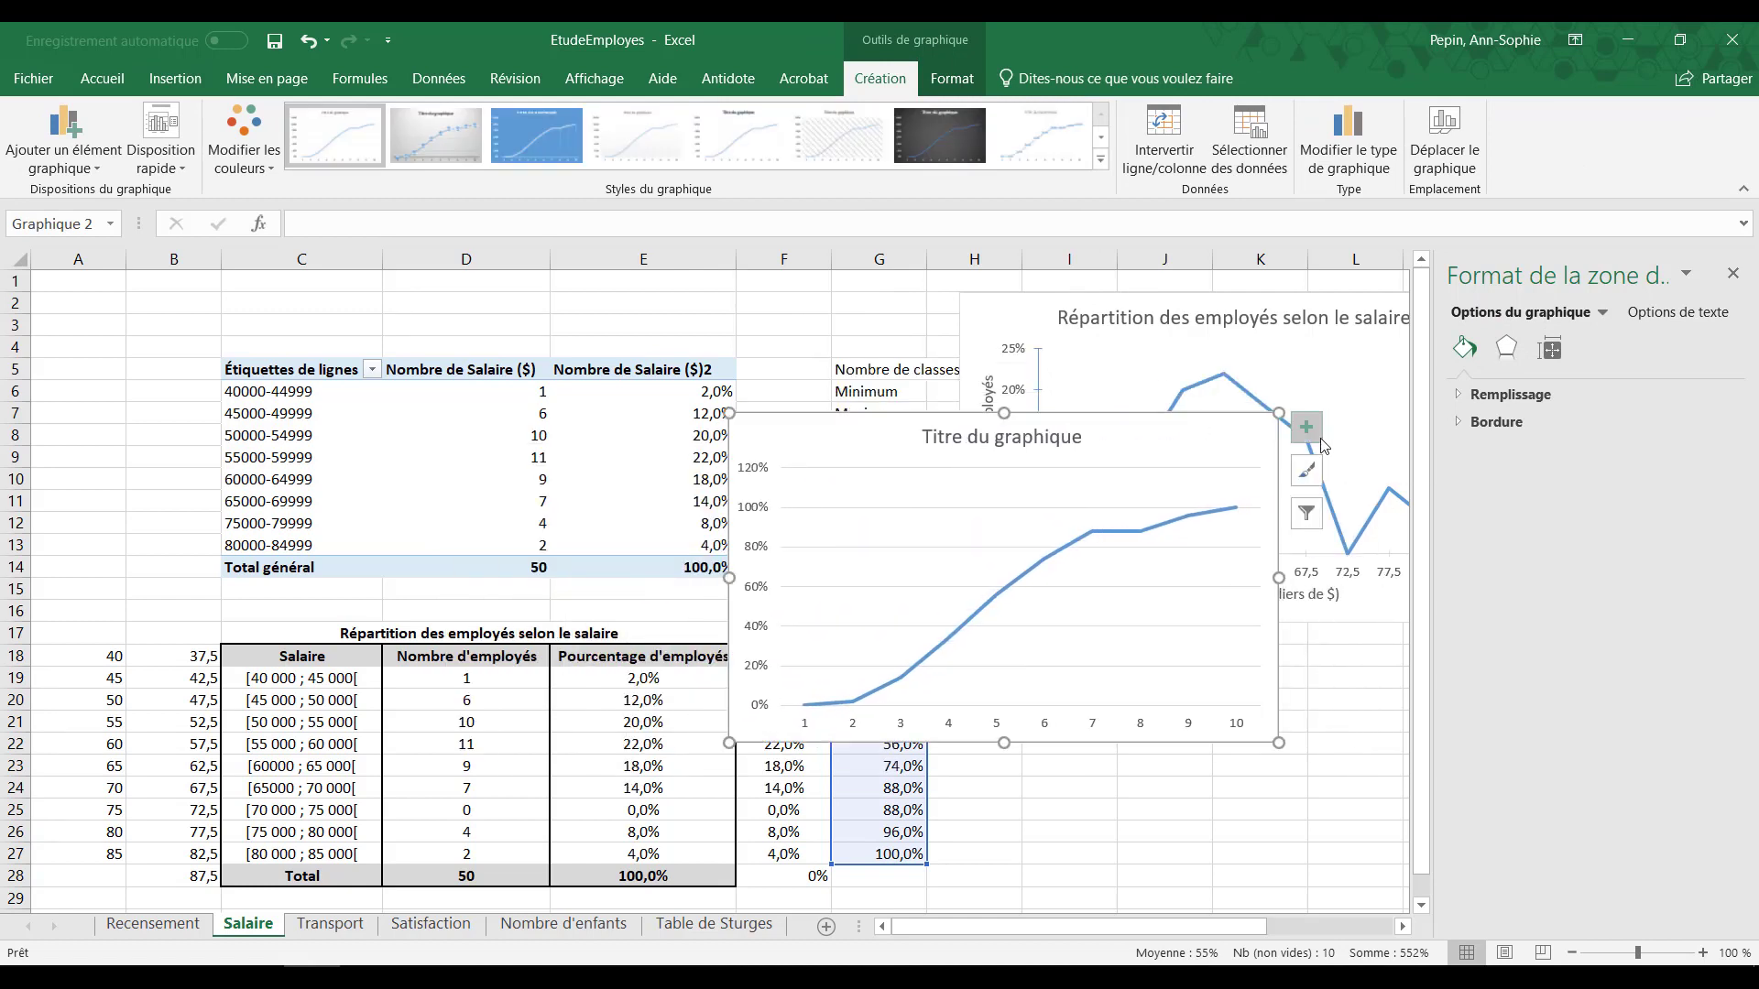
Step: Add axis titles to the cumulative percentage chart and remove its gridlines
left_click(1310, 429)
left_click(1404, 480)
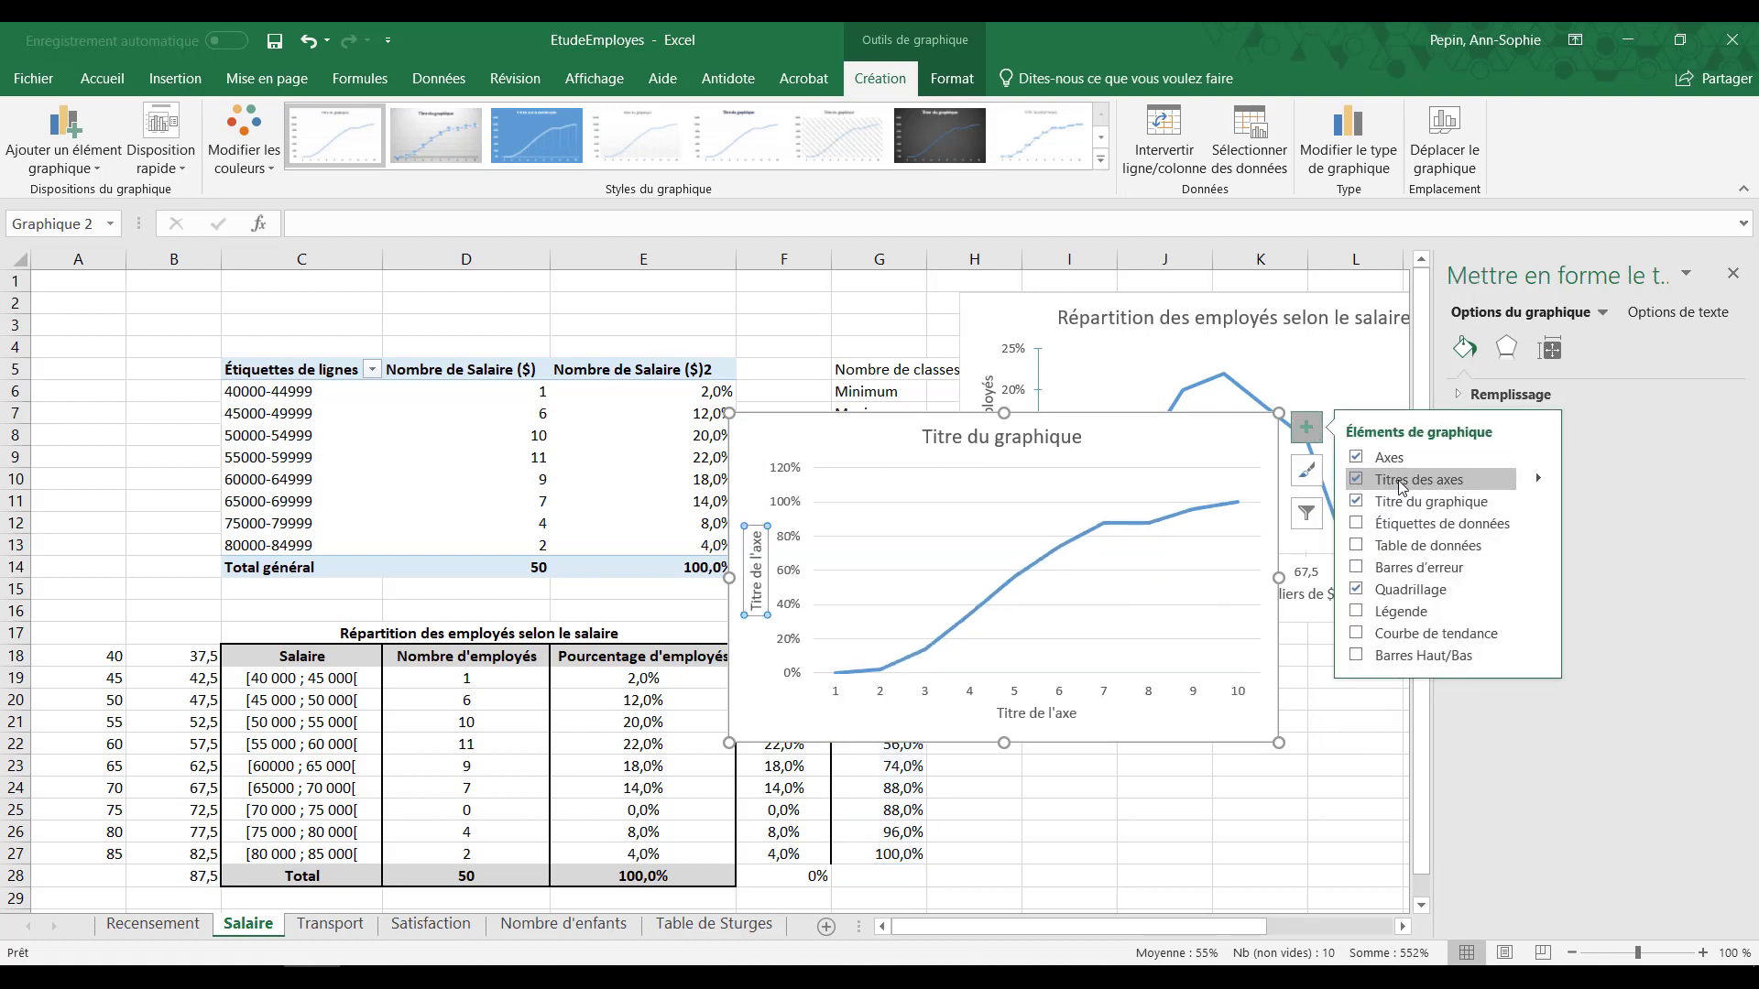
left_click(1407, 591)
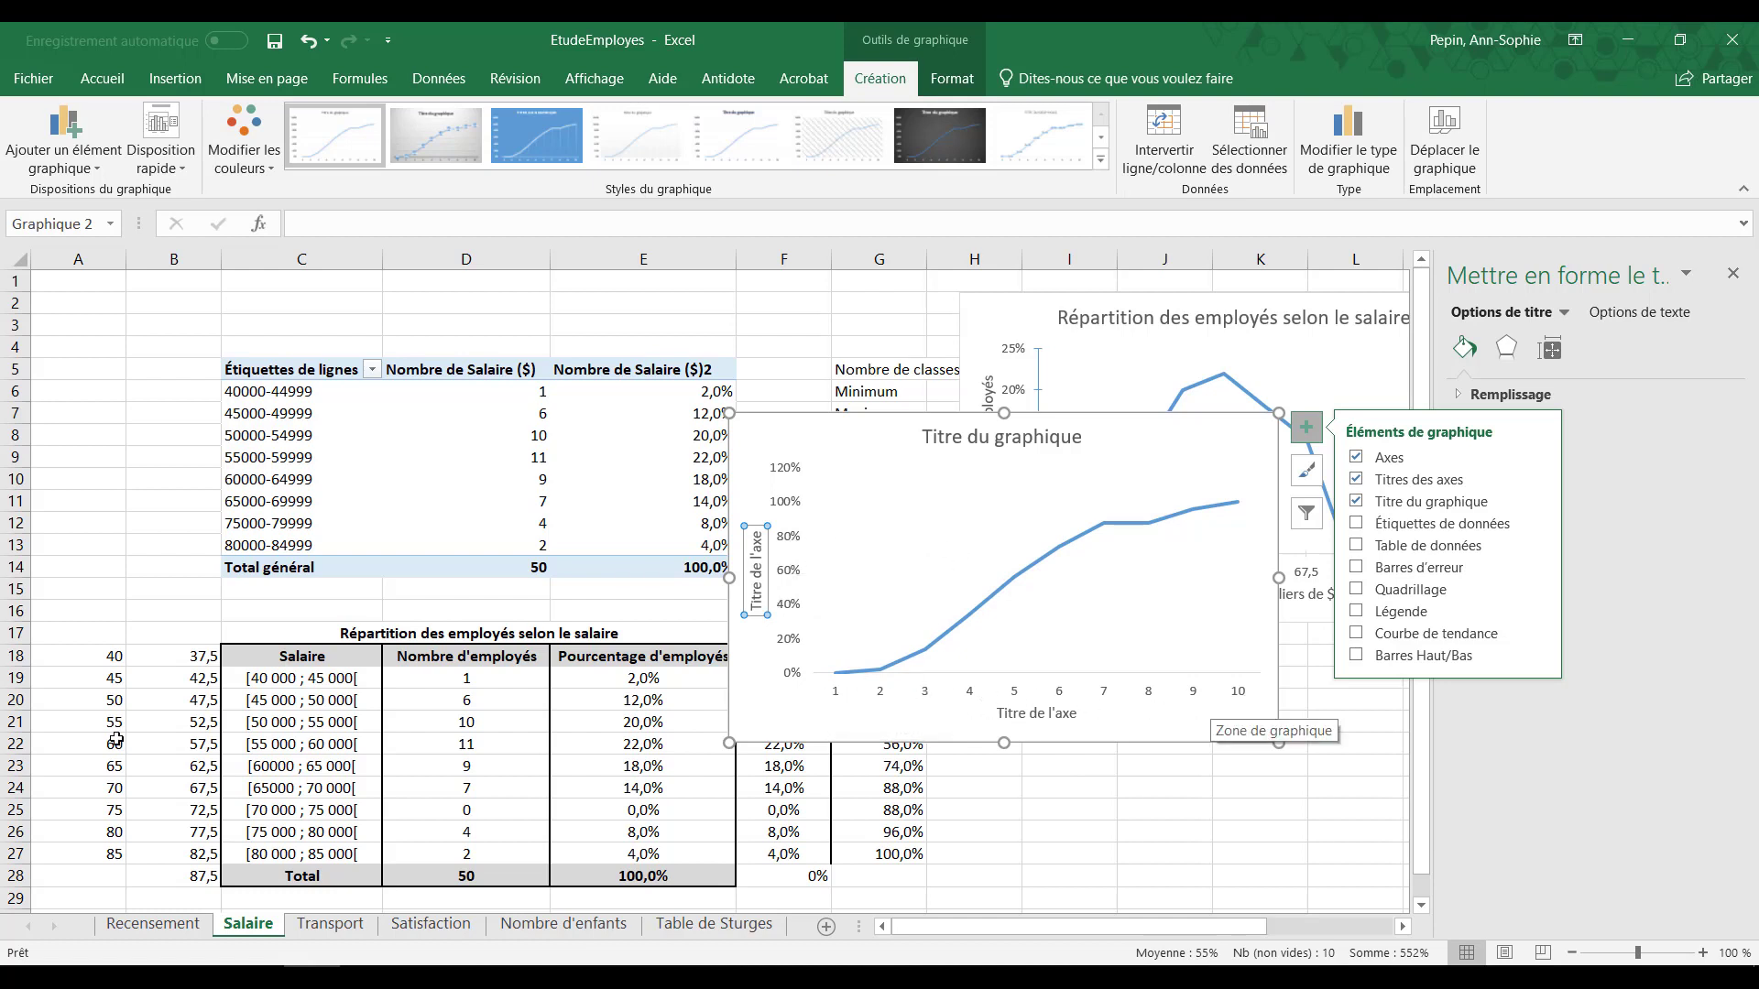
Step: Use the class limits in A18:A27 as the horizontal axis labels of the cumulative percentage chart
right_click(893, 577)
left_click(962, 680)
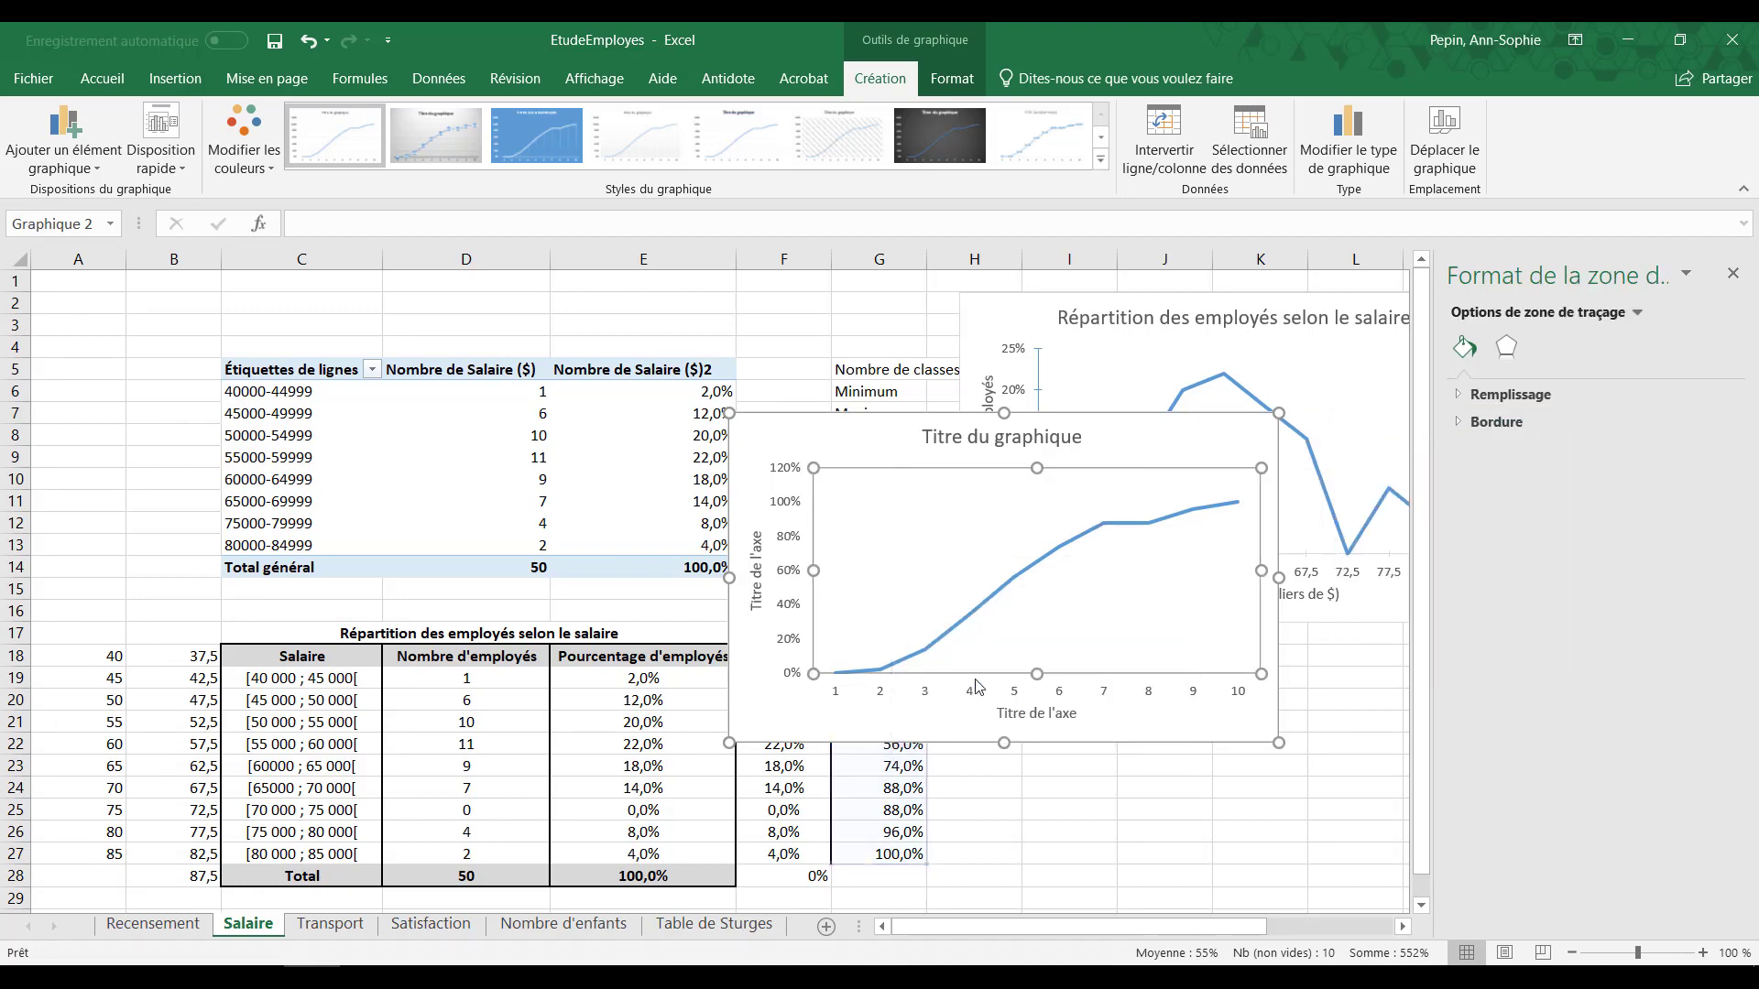
left_click(1257, 592)
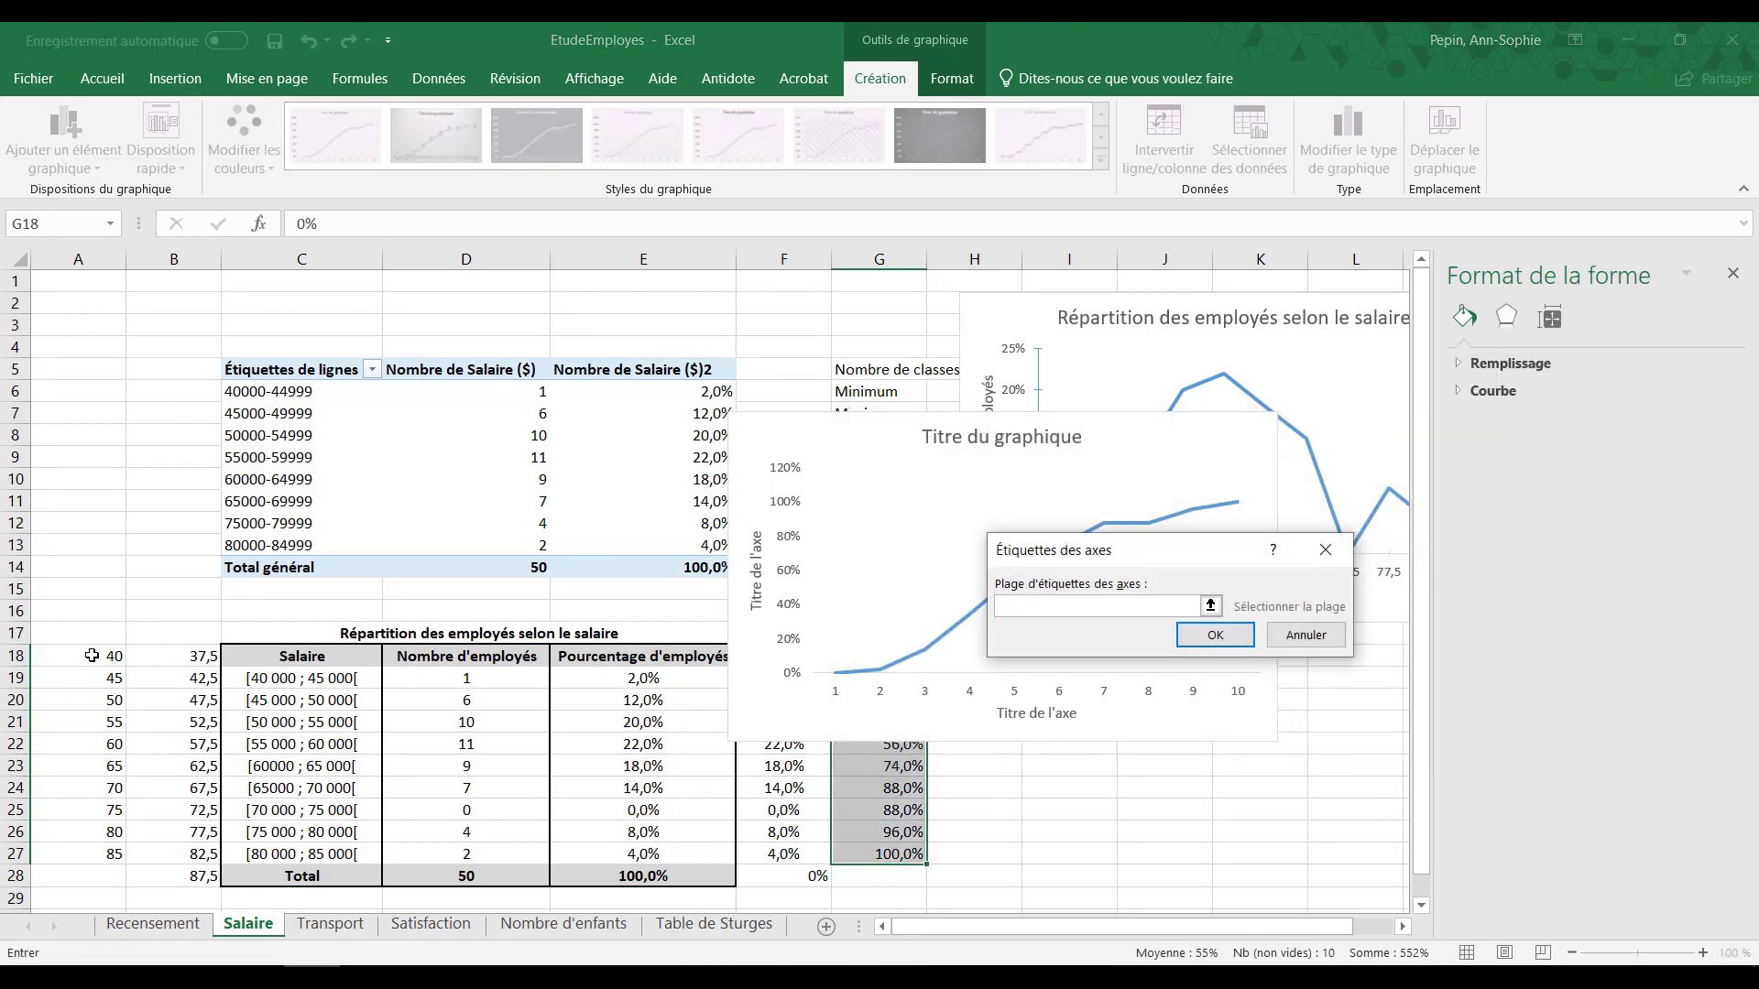
left_click_drag(90, 656, 92, 853)
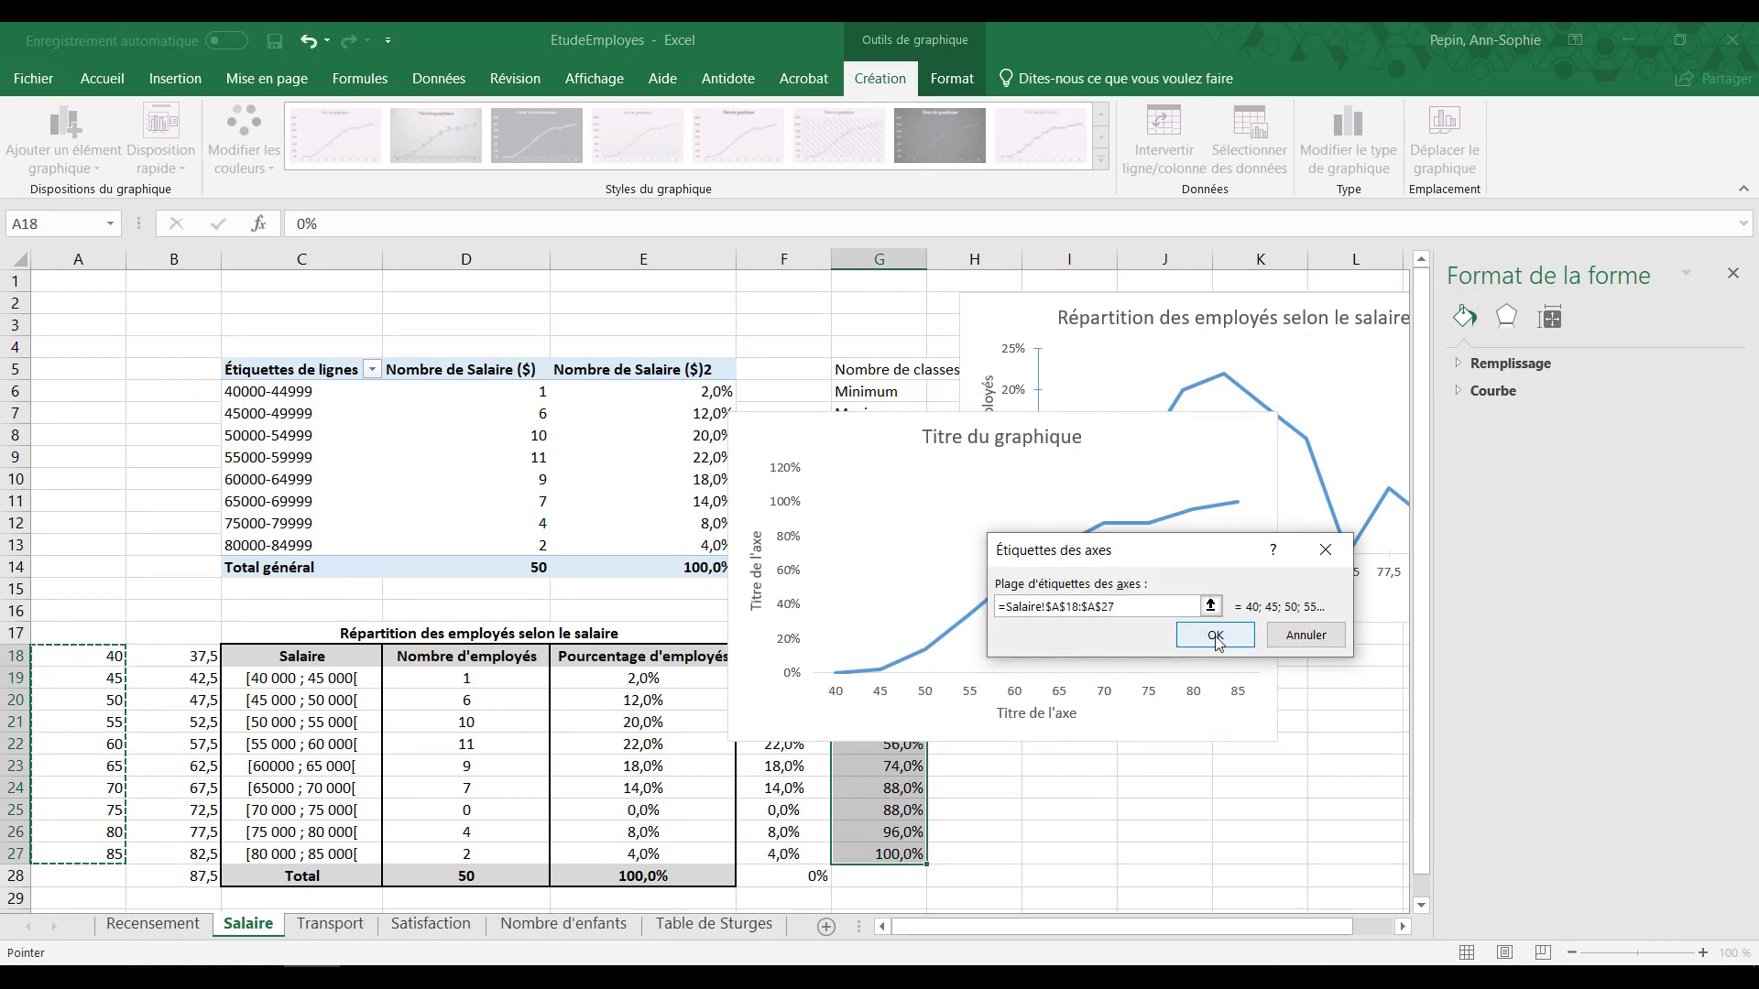
left_click(1215, 633)
left_click(1367, 758)
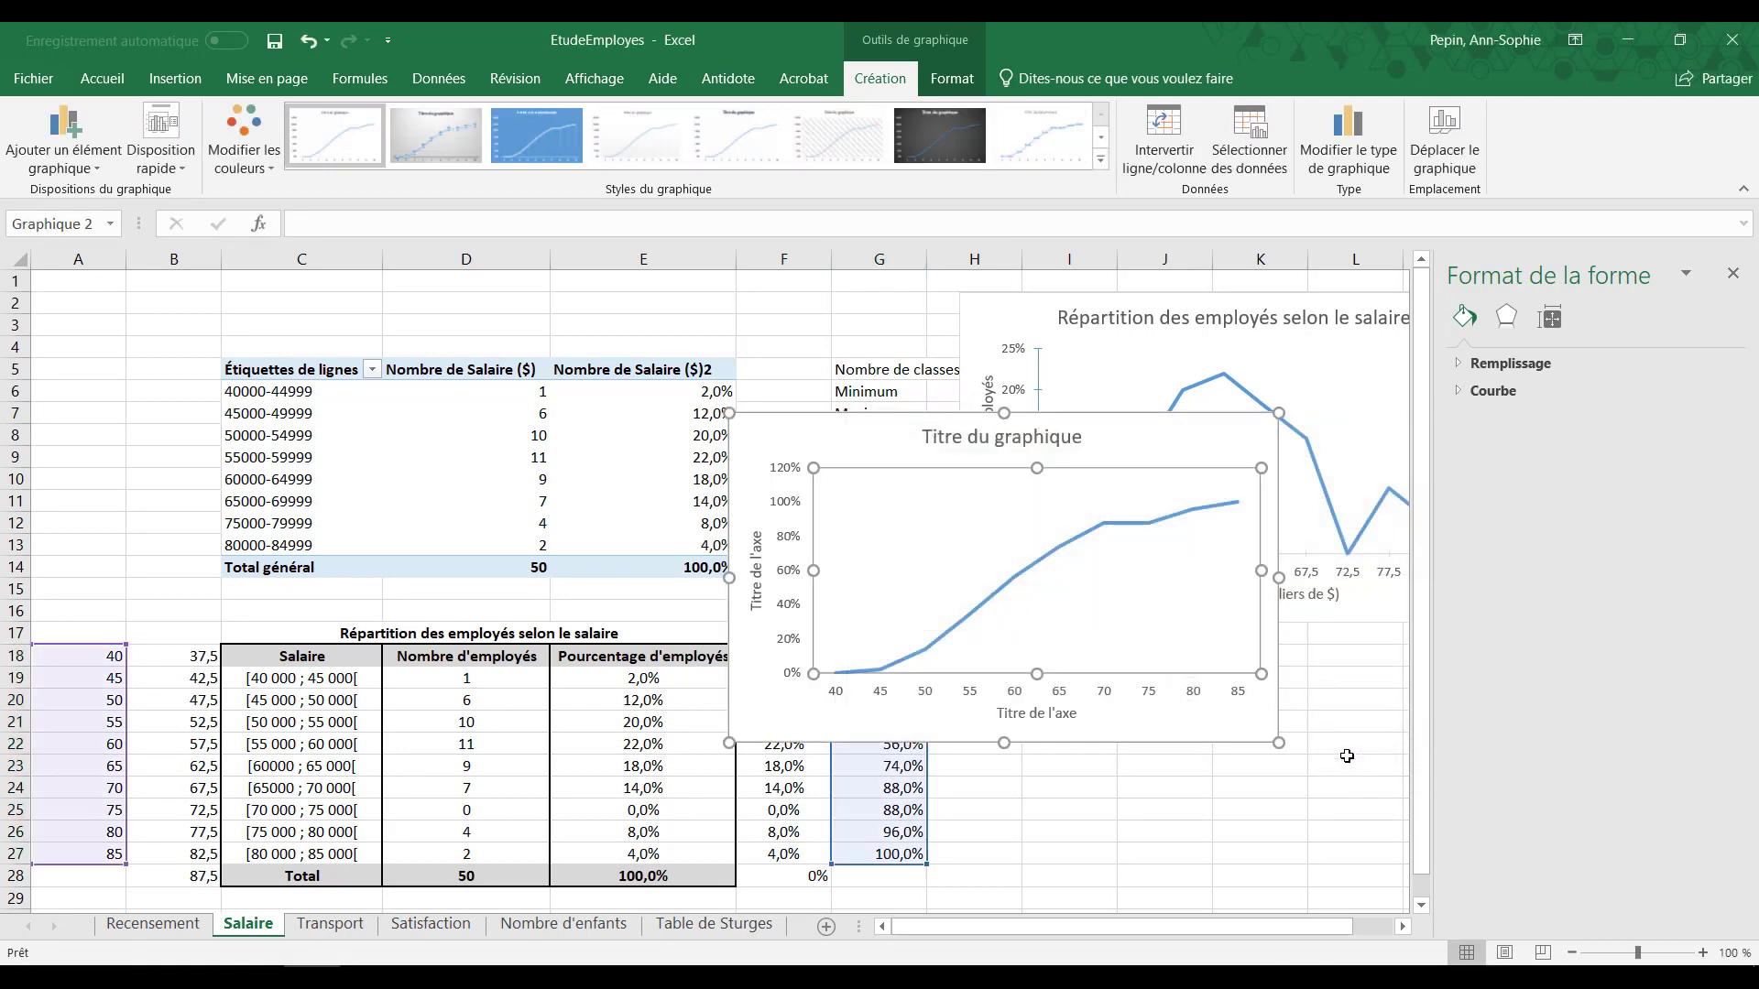
Step: Set the major tick marks of the cumulative chart's vertical axis to "Sur l'axe"
left_click(868, 445)
left_click(790, 609)
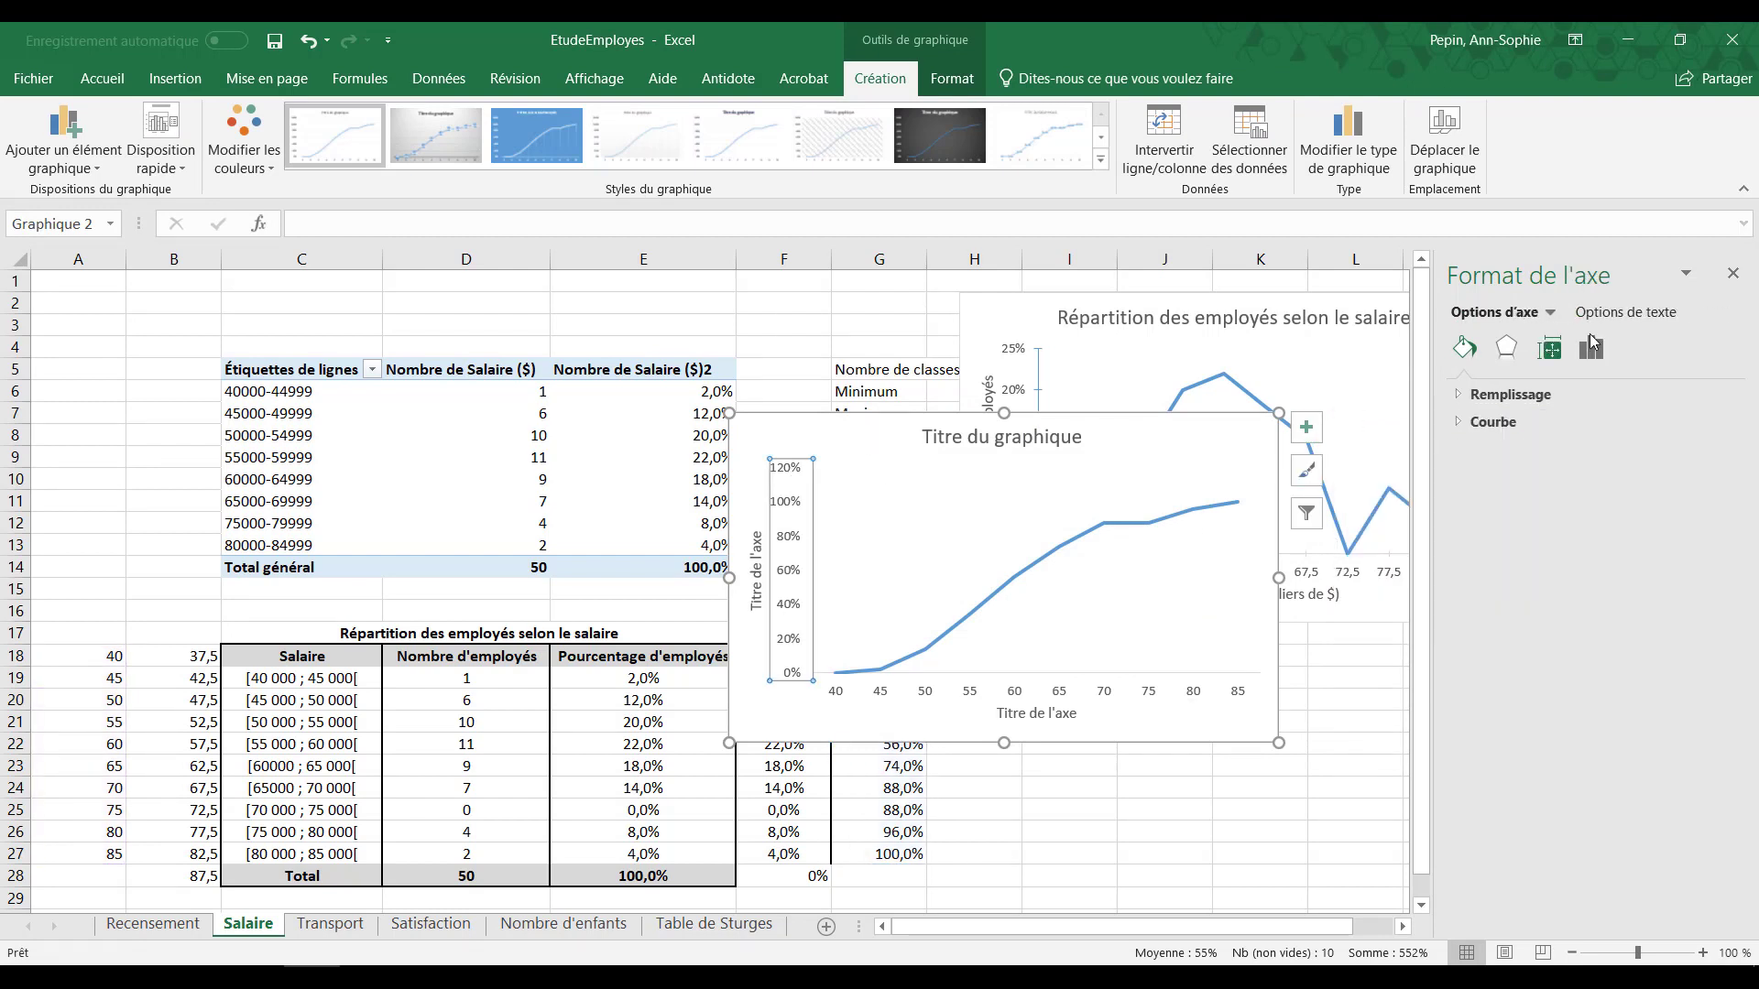
left_click(1592, 347)
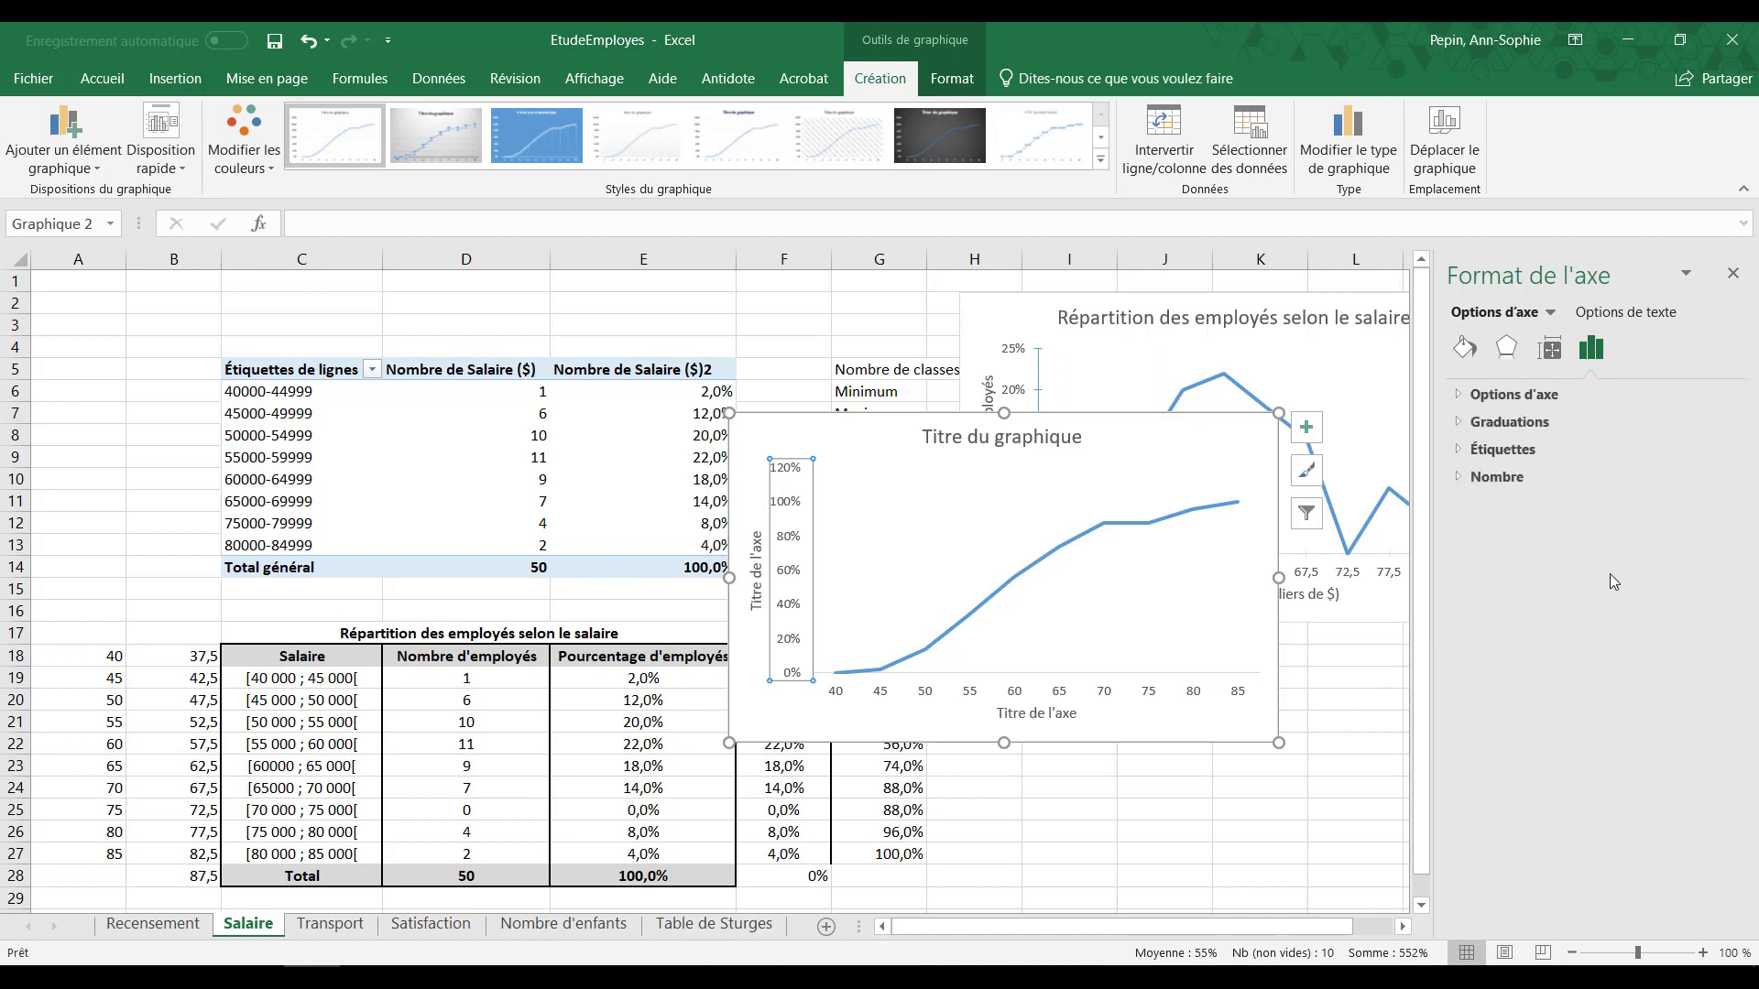
left_click(1537, 420)
left_click(1678, 451)
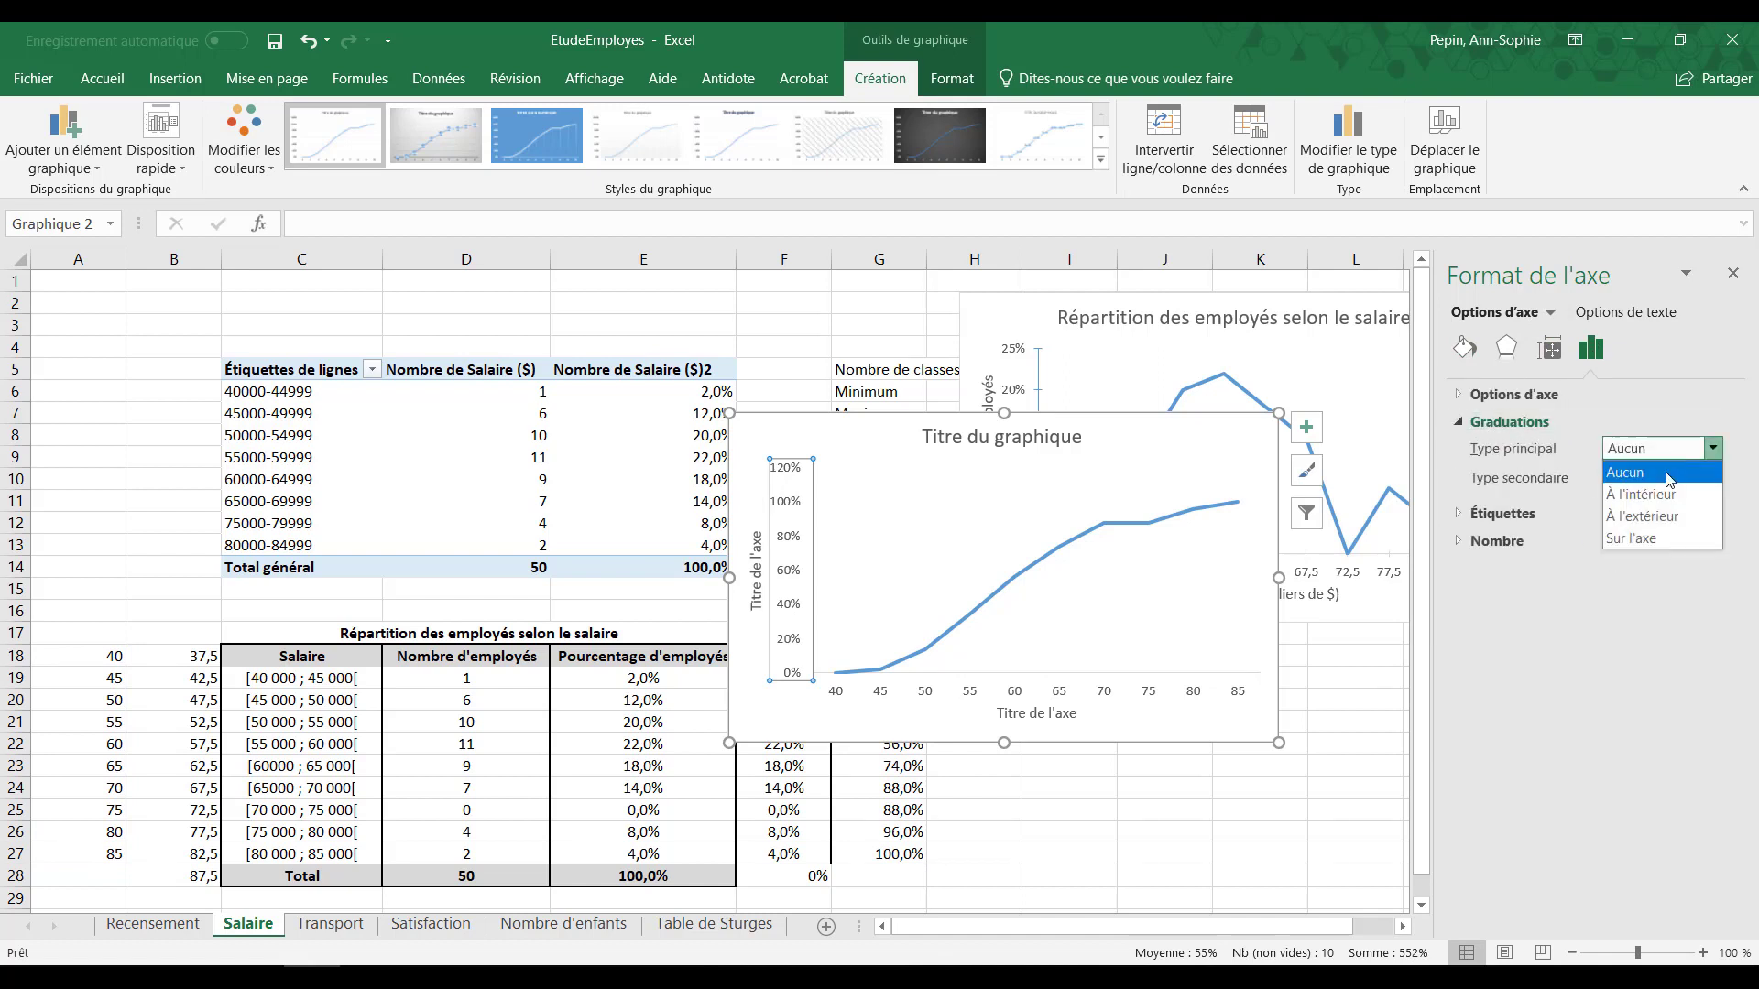
left_click(1644, 537)
left_click(884, 733)
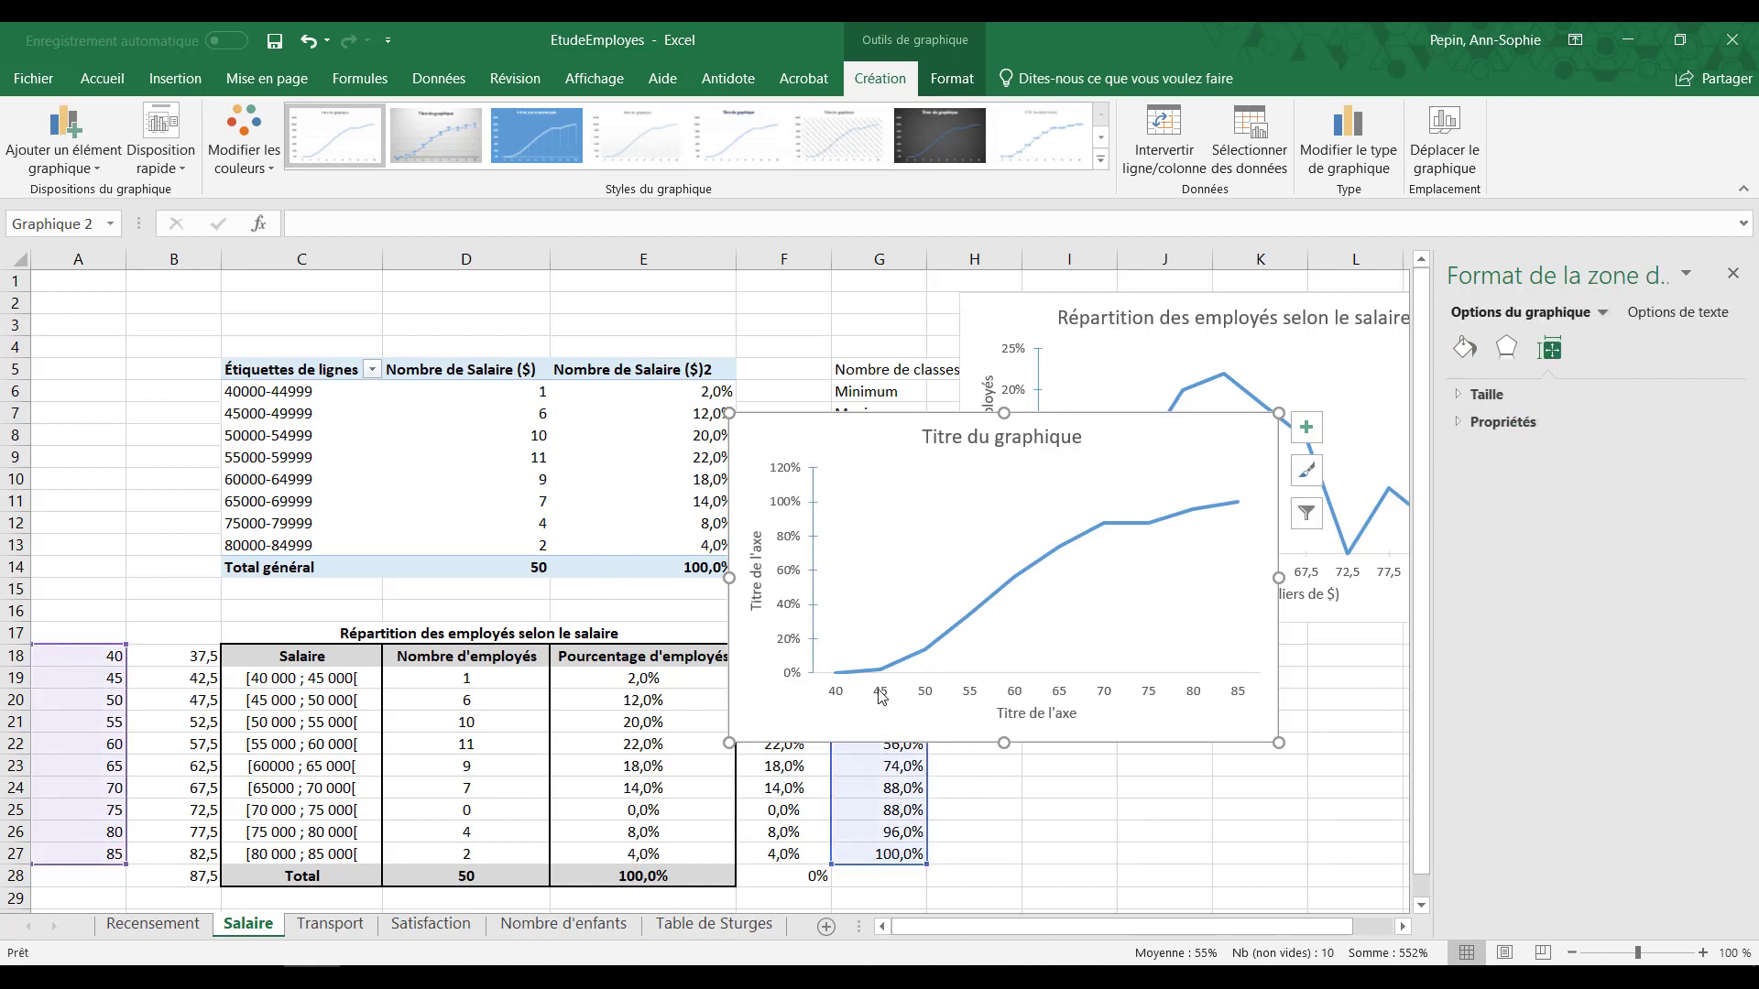
Step: On the cumulative chart's horizontal axis, set the major tick marks to "Aucun" and the minor tick marks to "Sur l'axe"
left_click(881, 693)
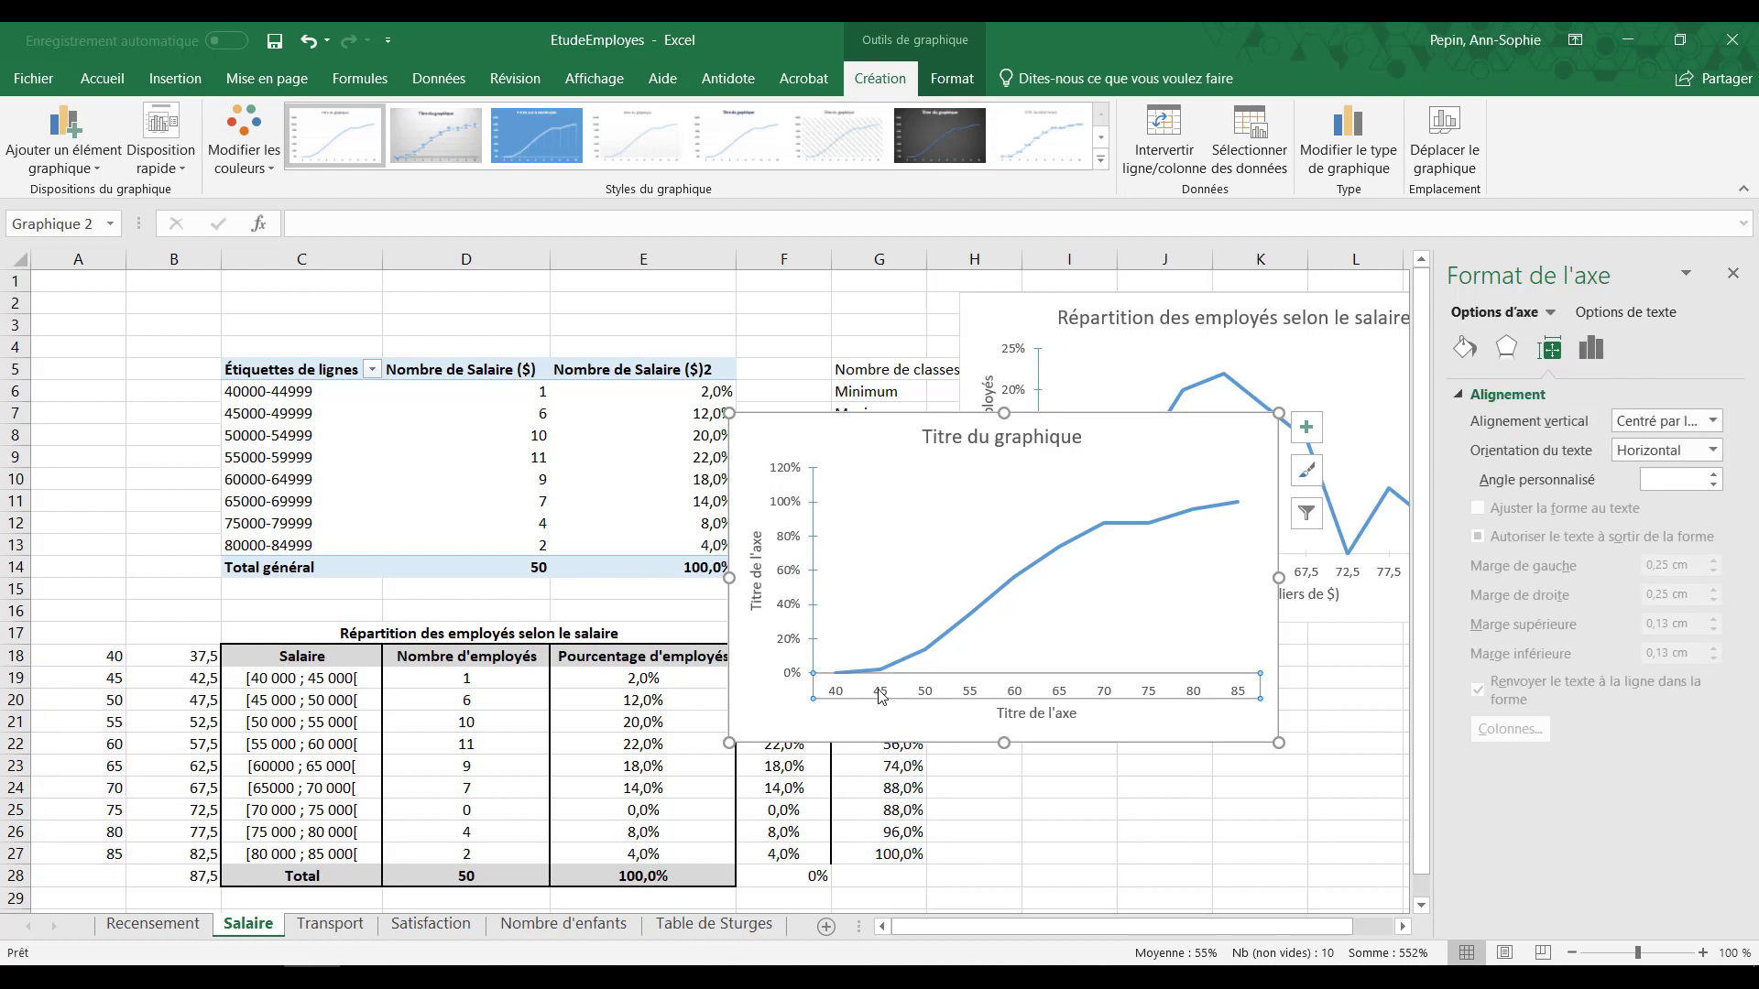
left_click(1592, 348)
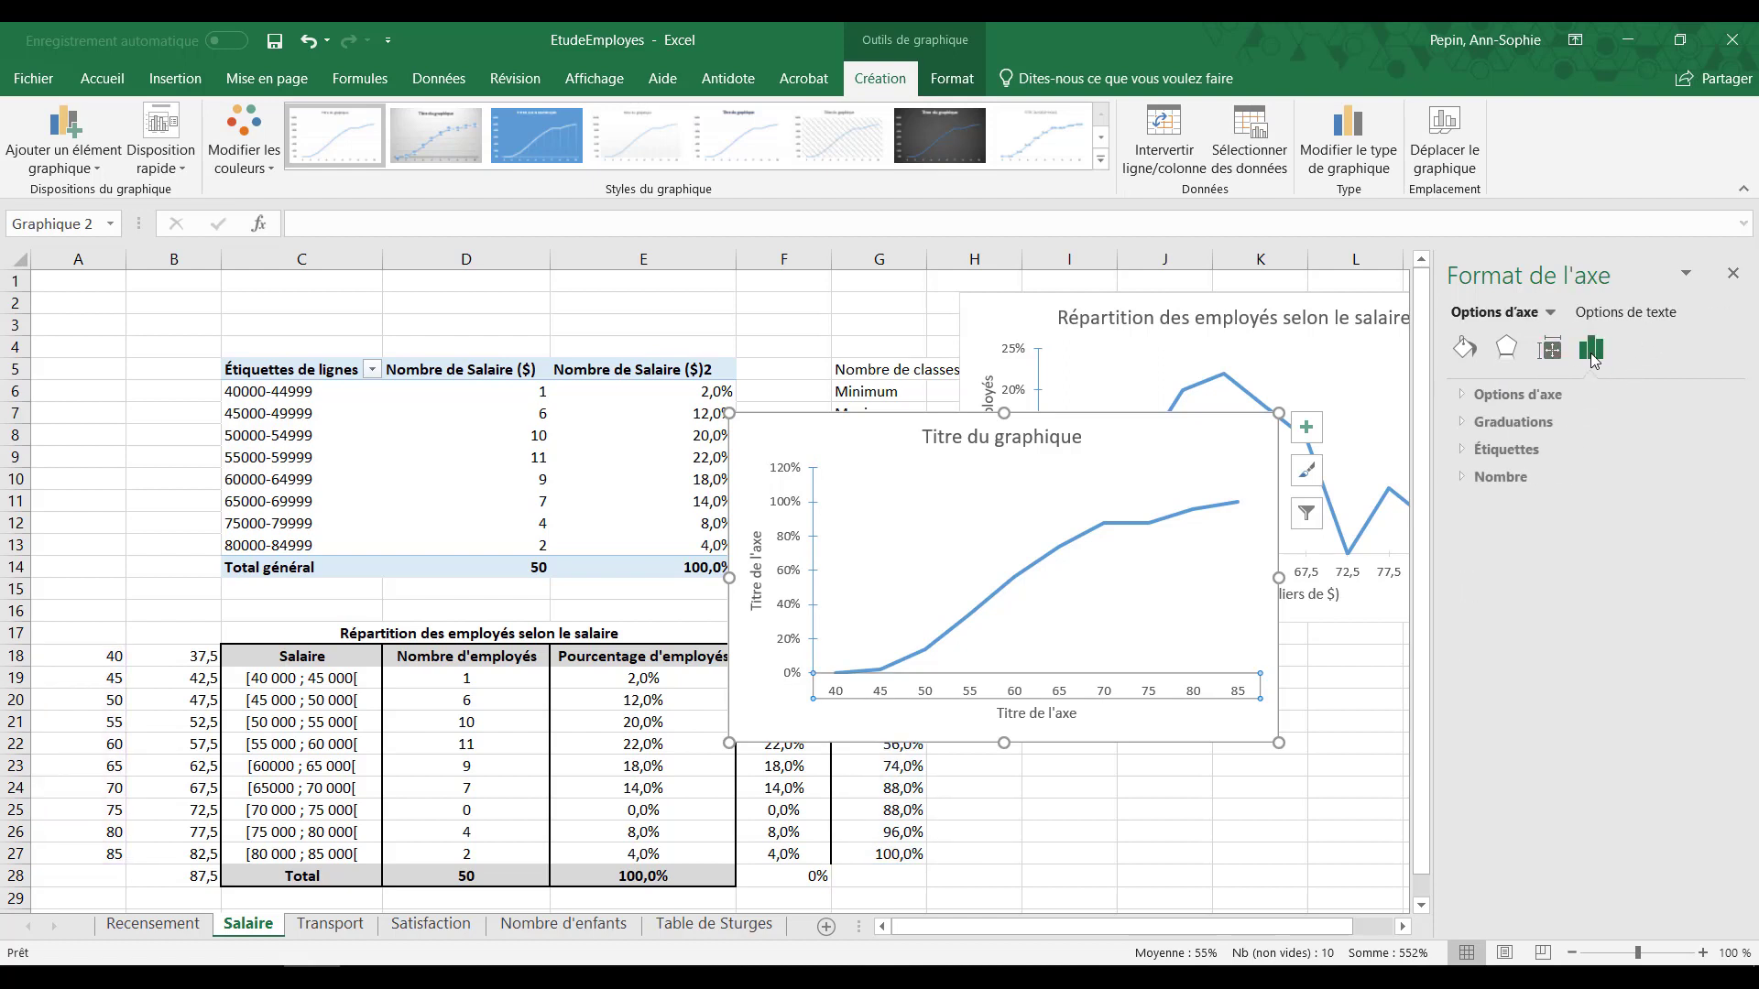
left_click(1533, 427)
left_click(1715, 475)
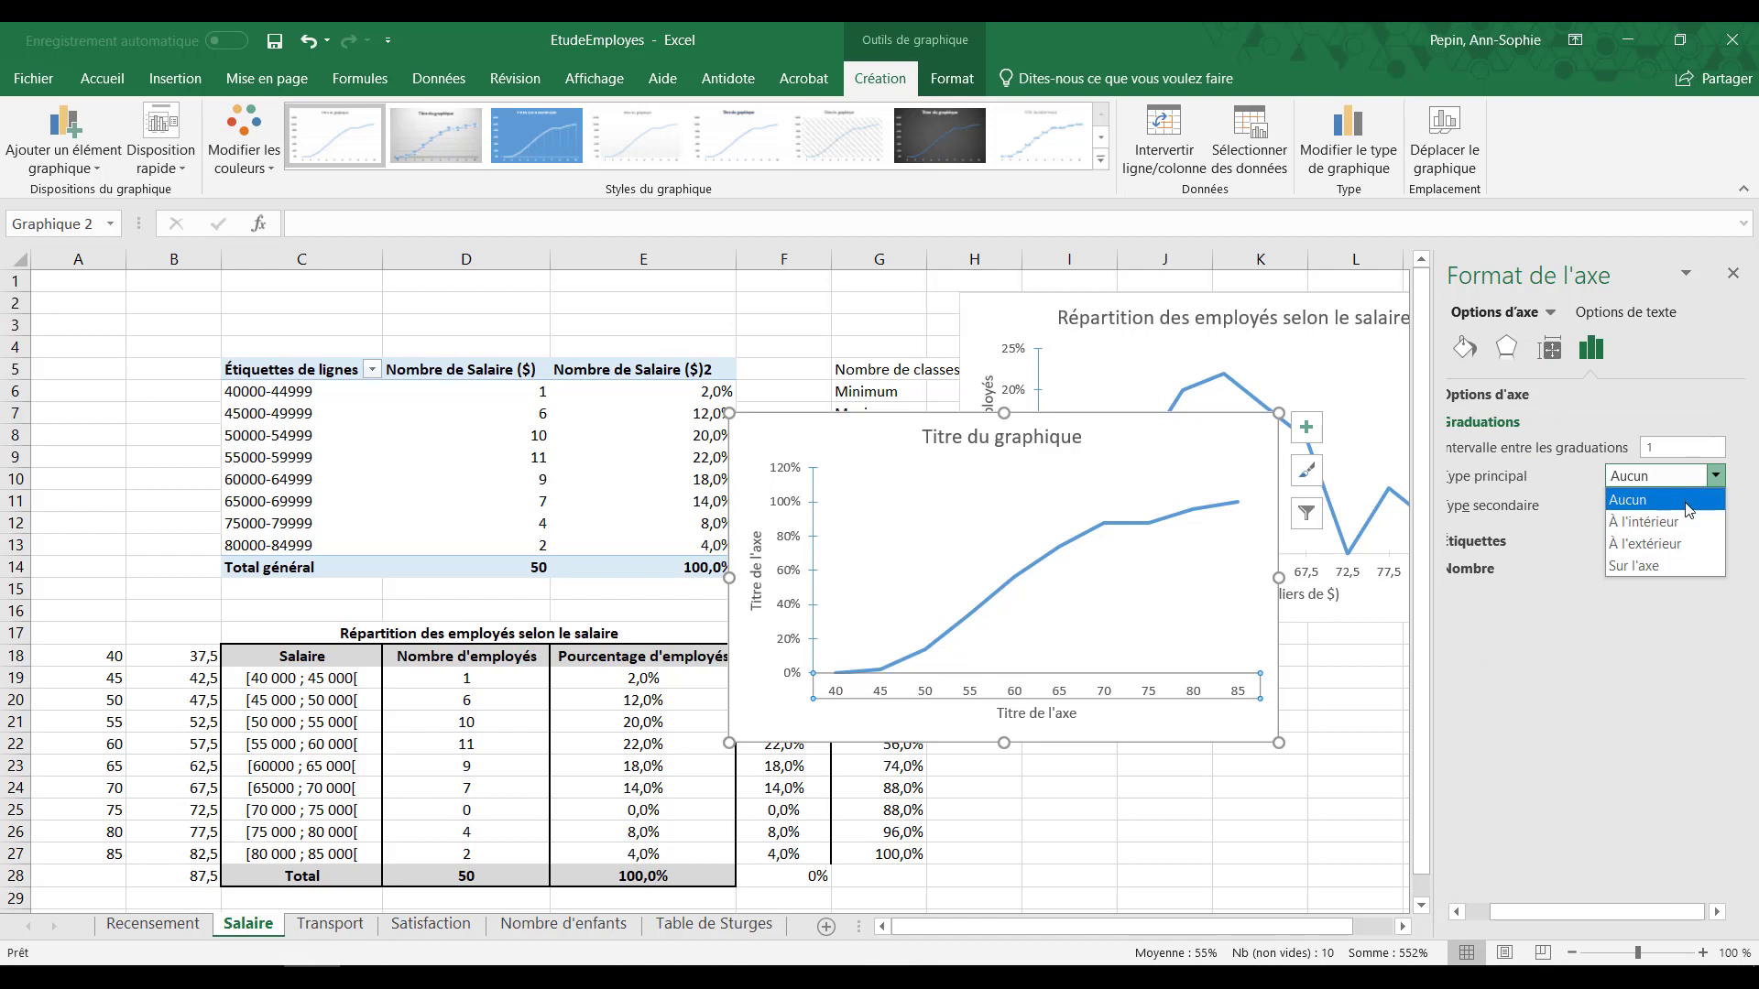
left_click(1638, 565)
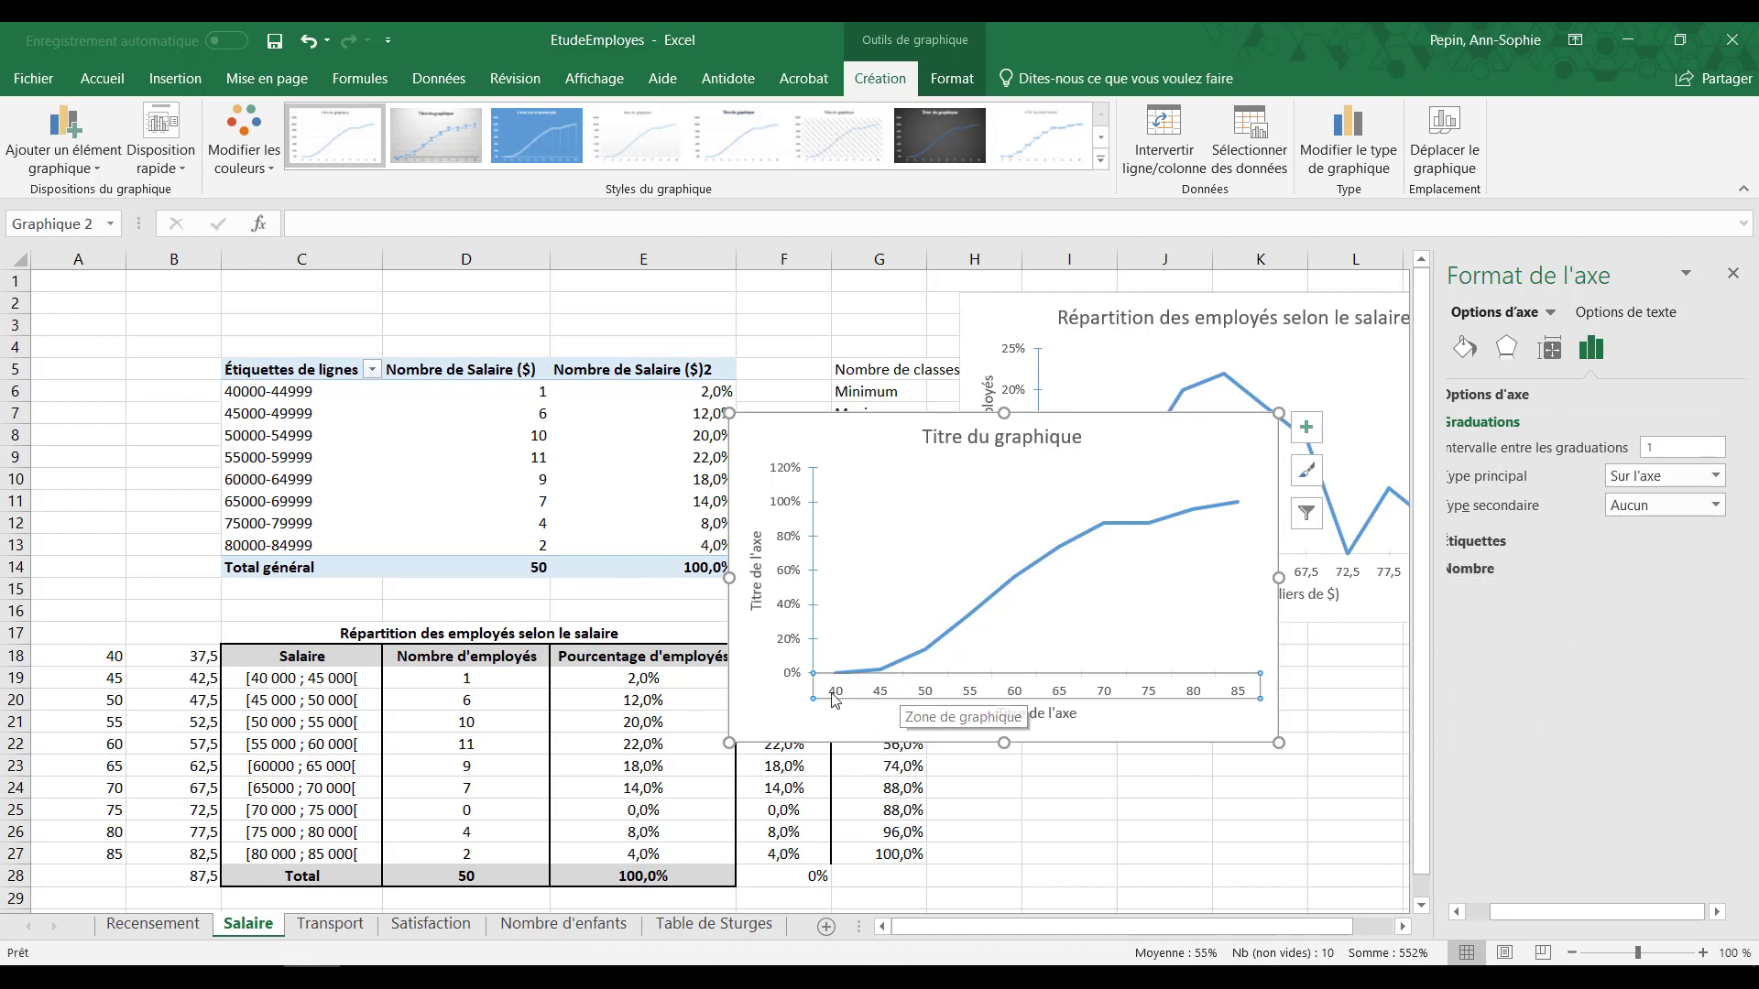
left_click(1672, 477)
left_click(1666, 502)
left_click(1667, 508)
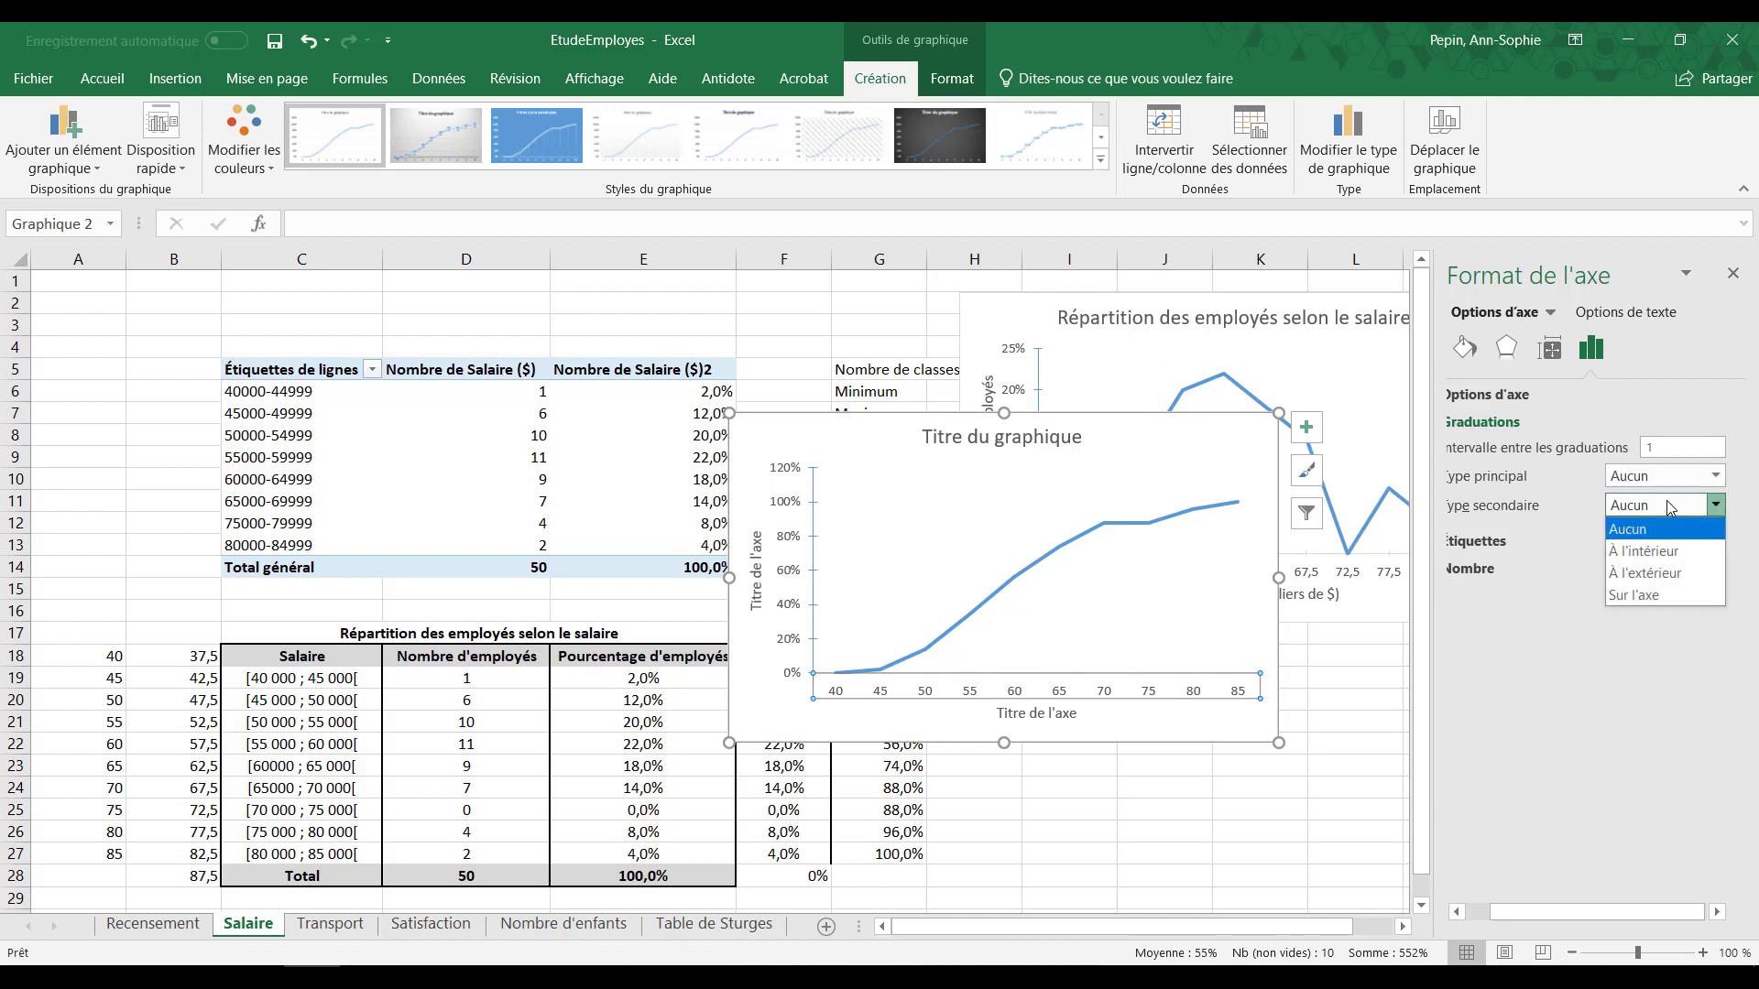
left_click(1666, 594)
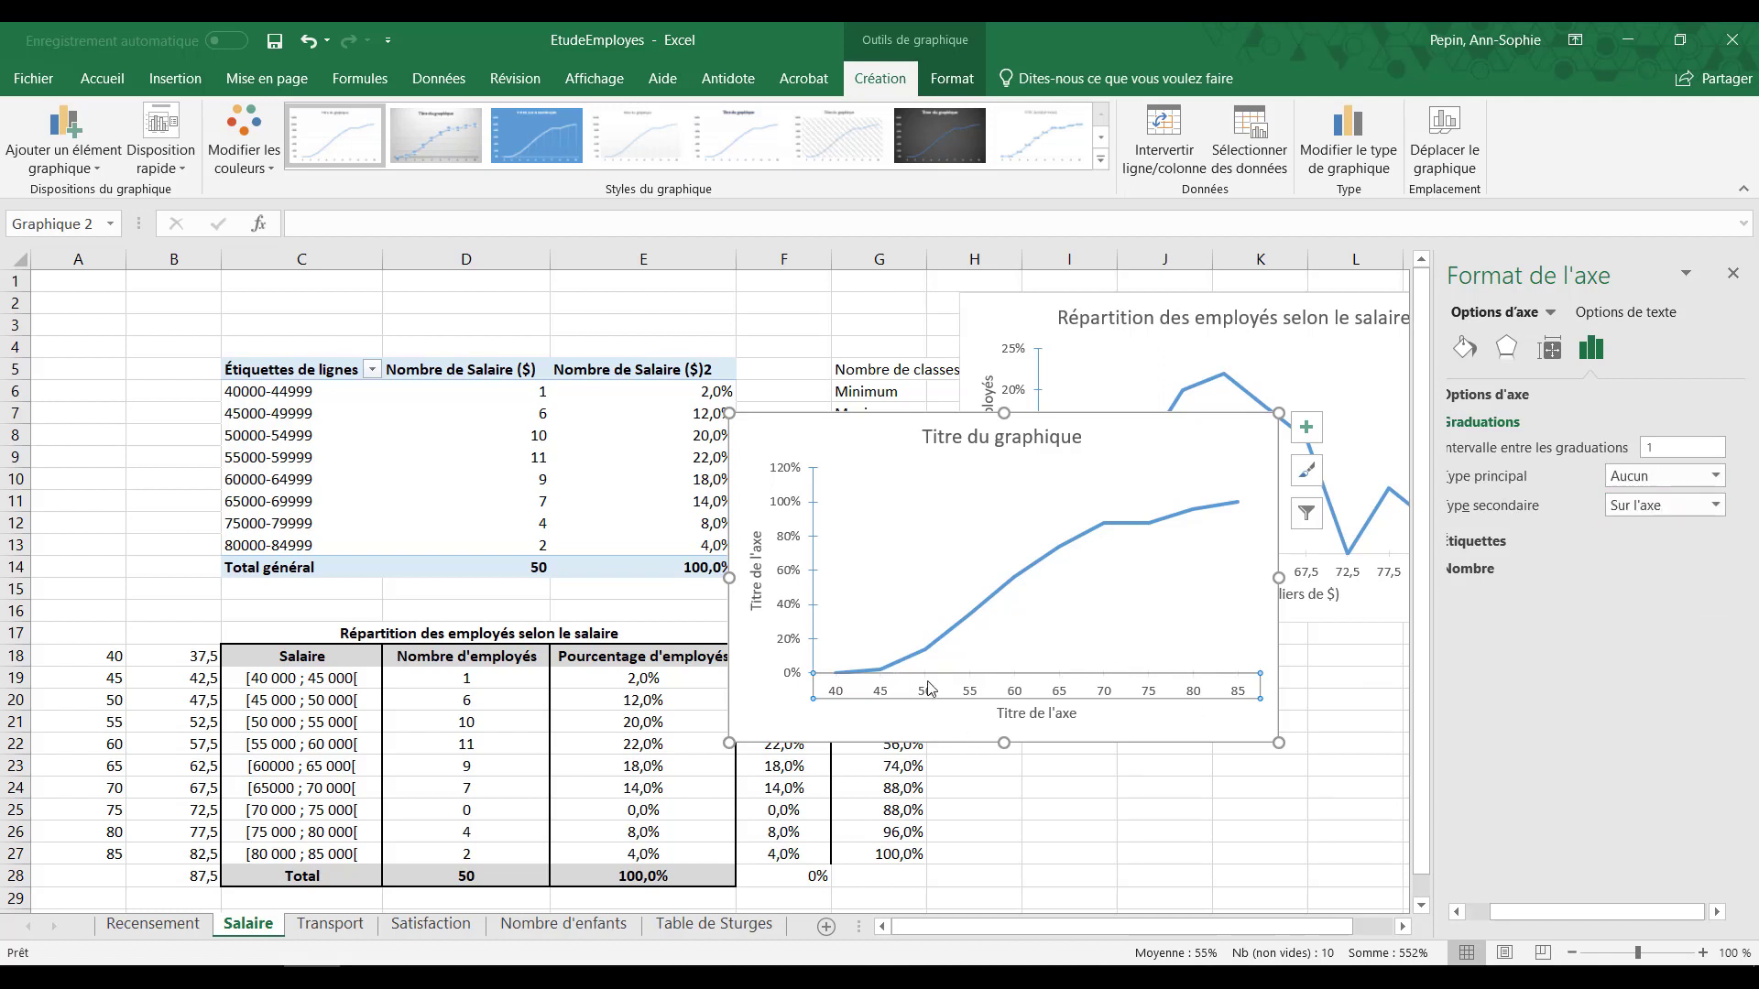
left_click(880, 722)
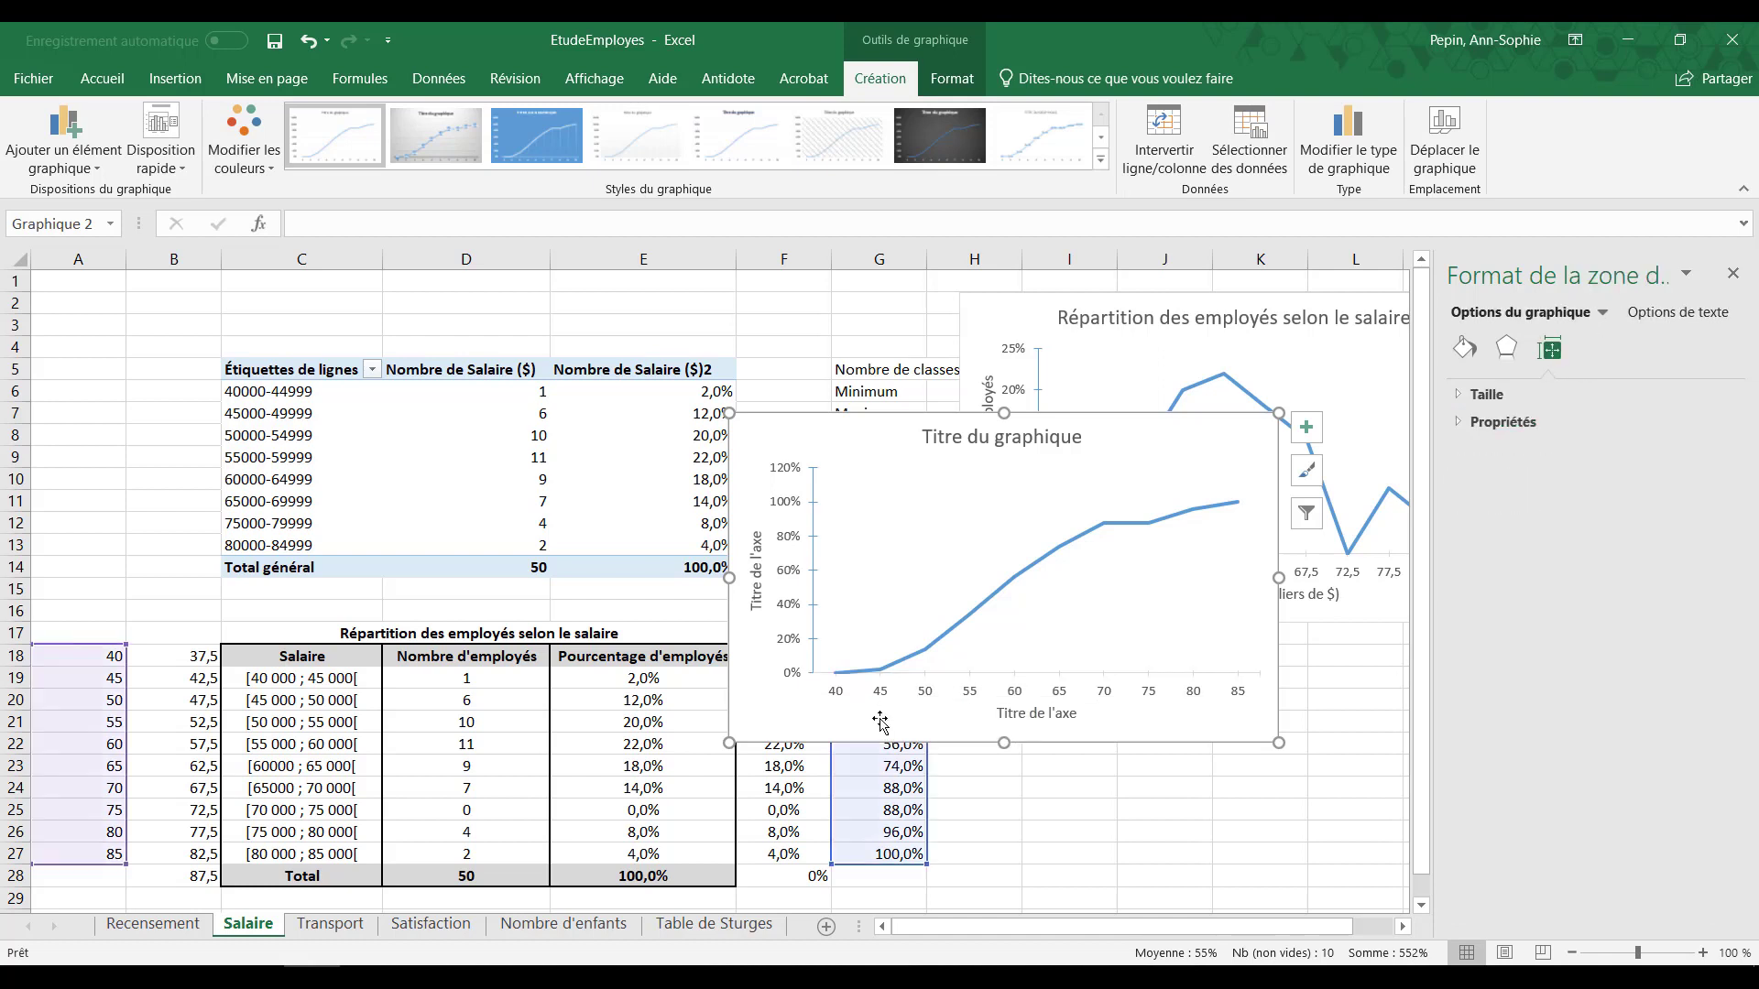
Step: Title the cumulative chart "Répartition cumulée des employés selon le salaire"
left_click(996, 438)
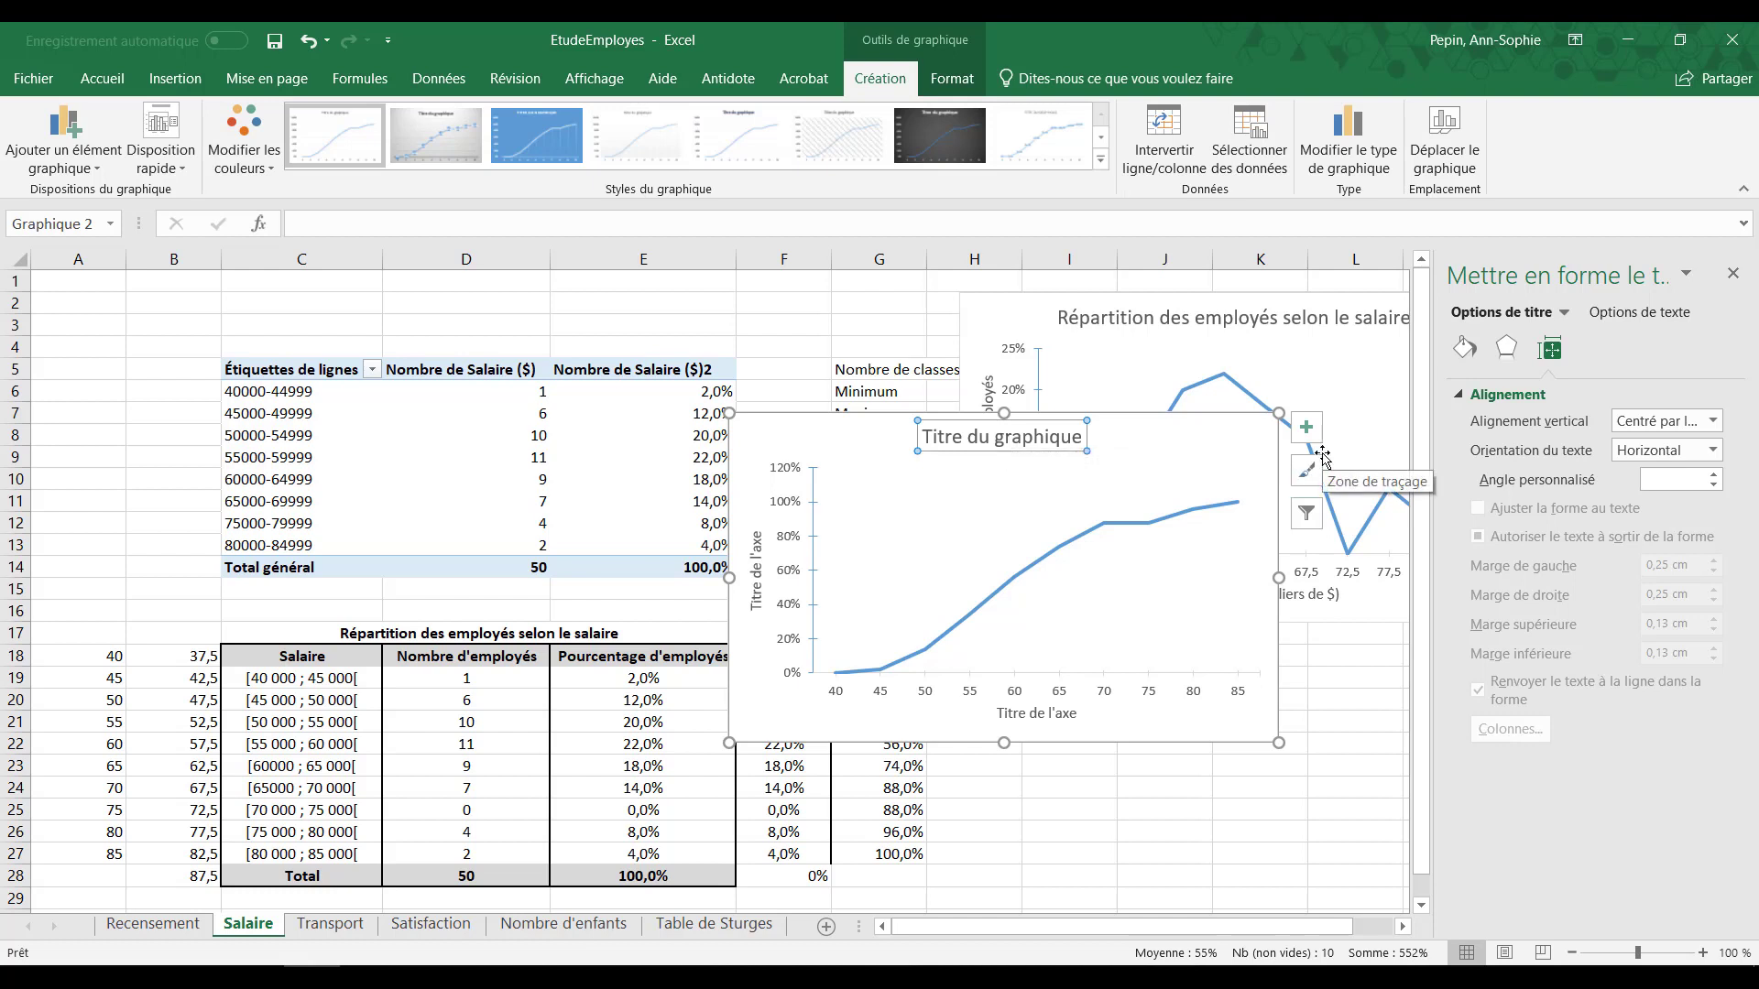
type("Répartition")
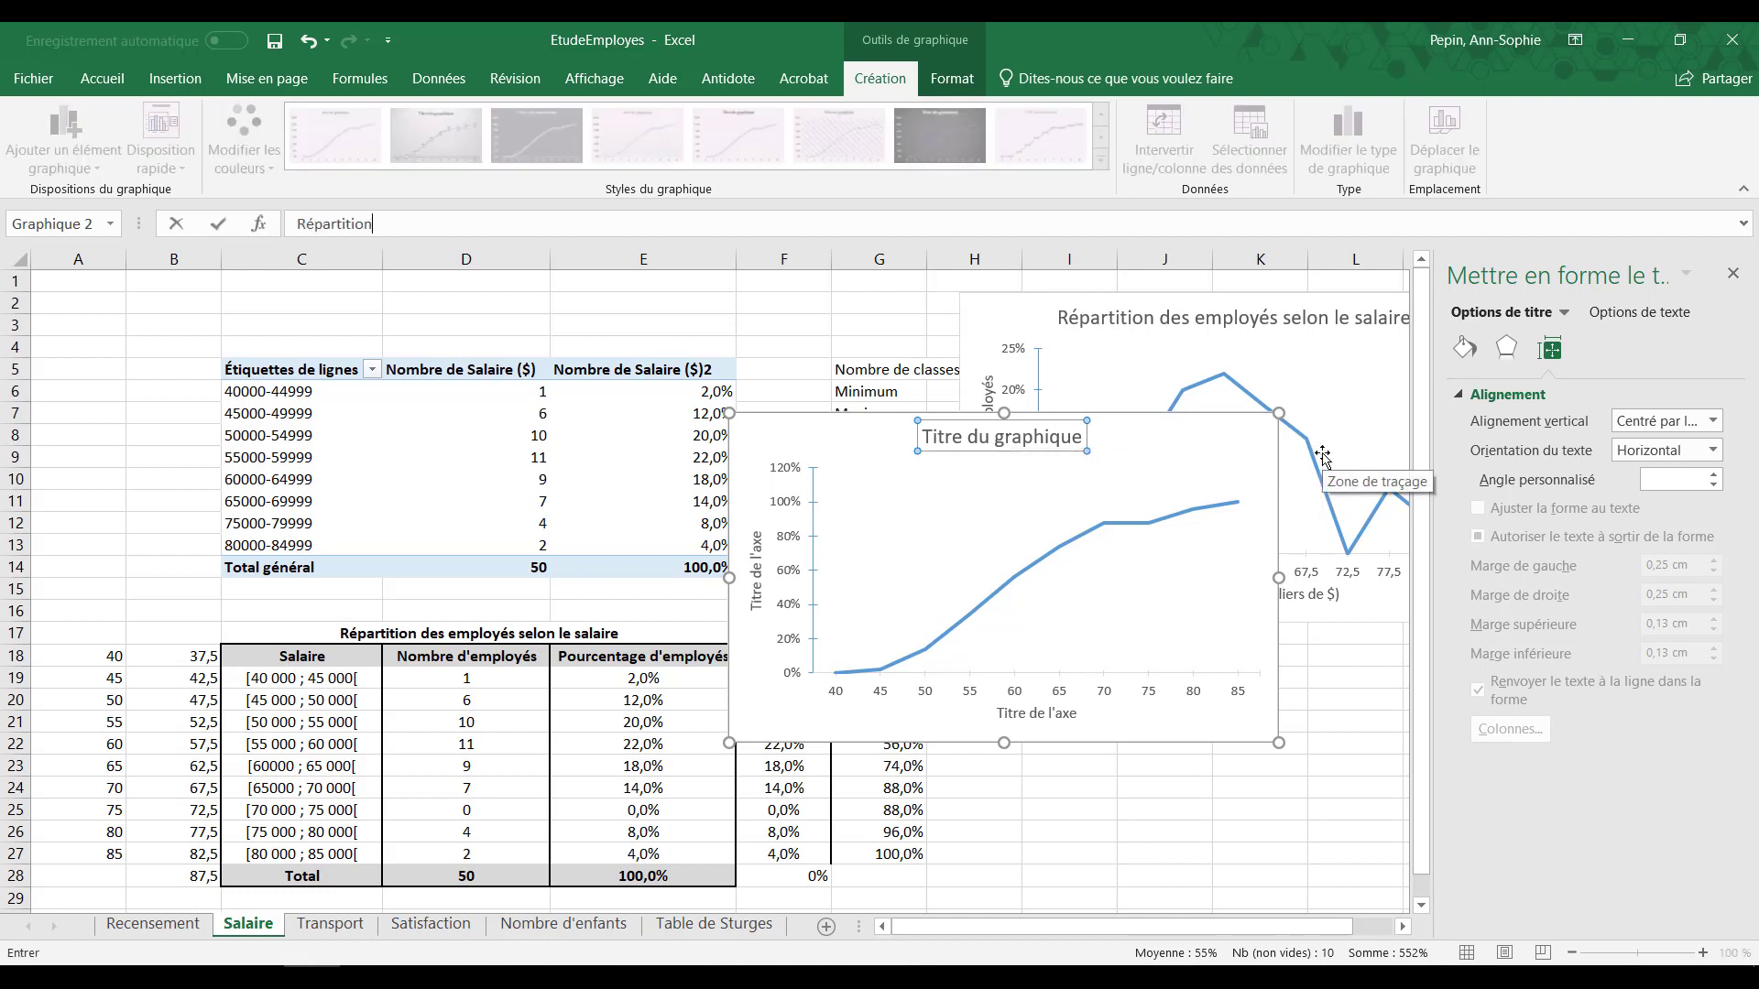
type(" cumulée des employés selo")
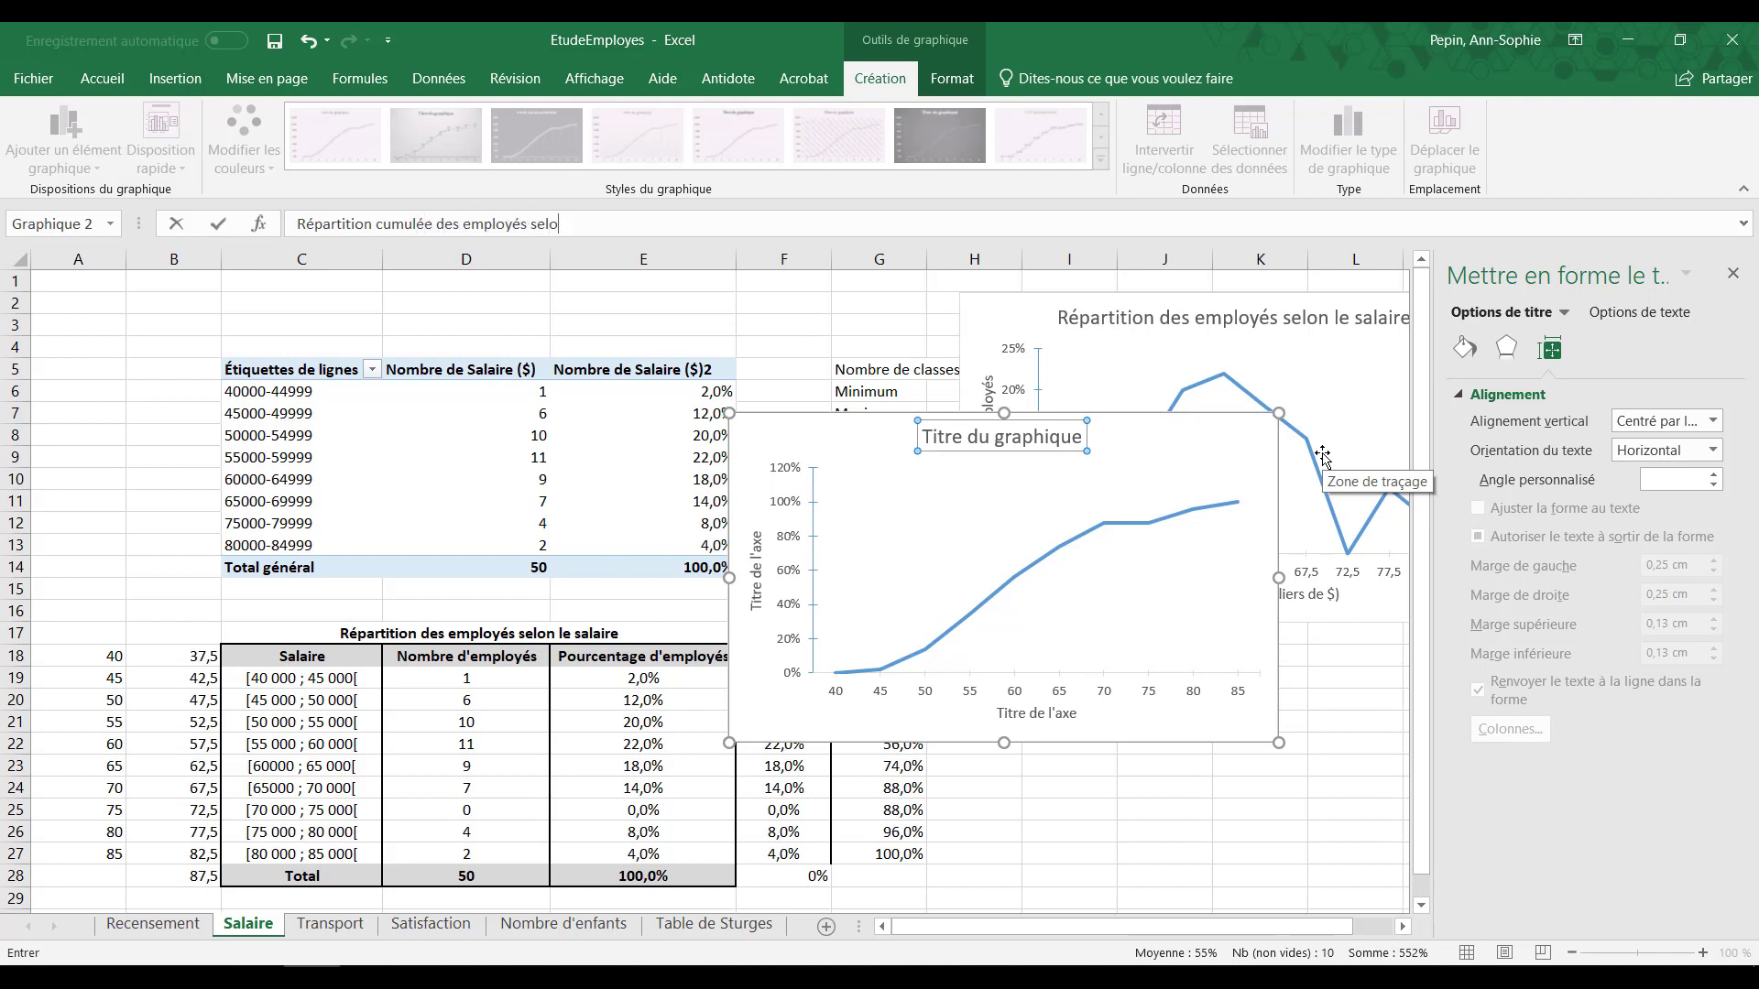
type("n le salaire")
key("Return")
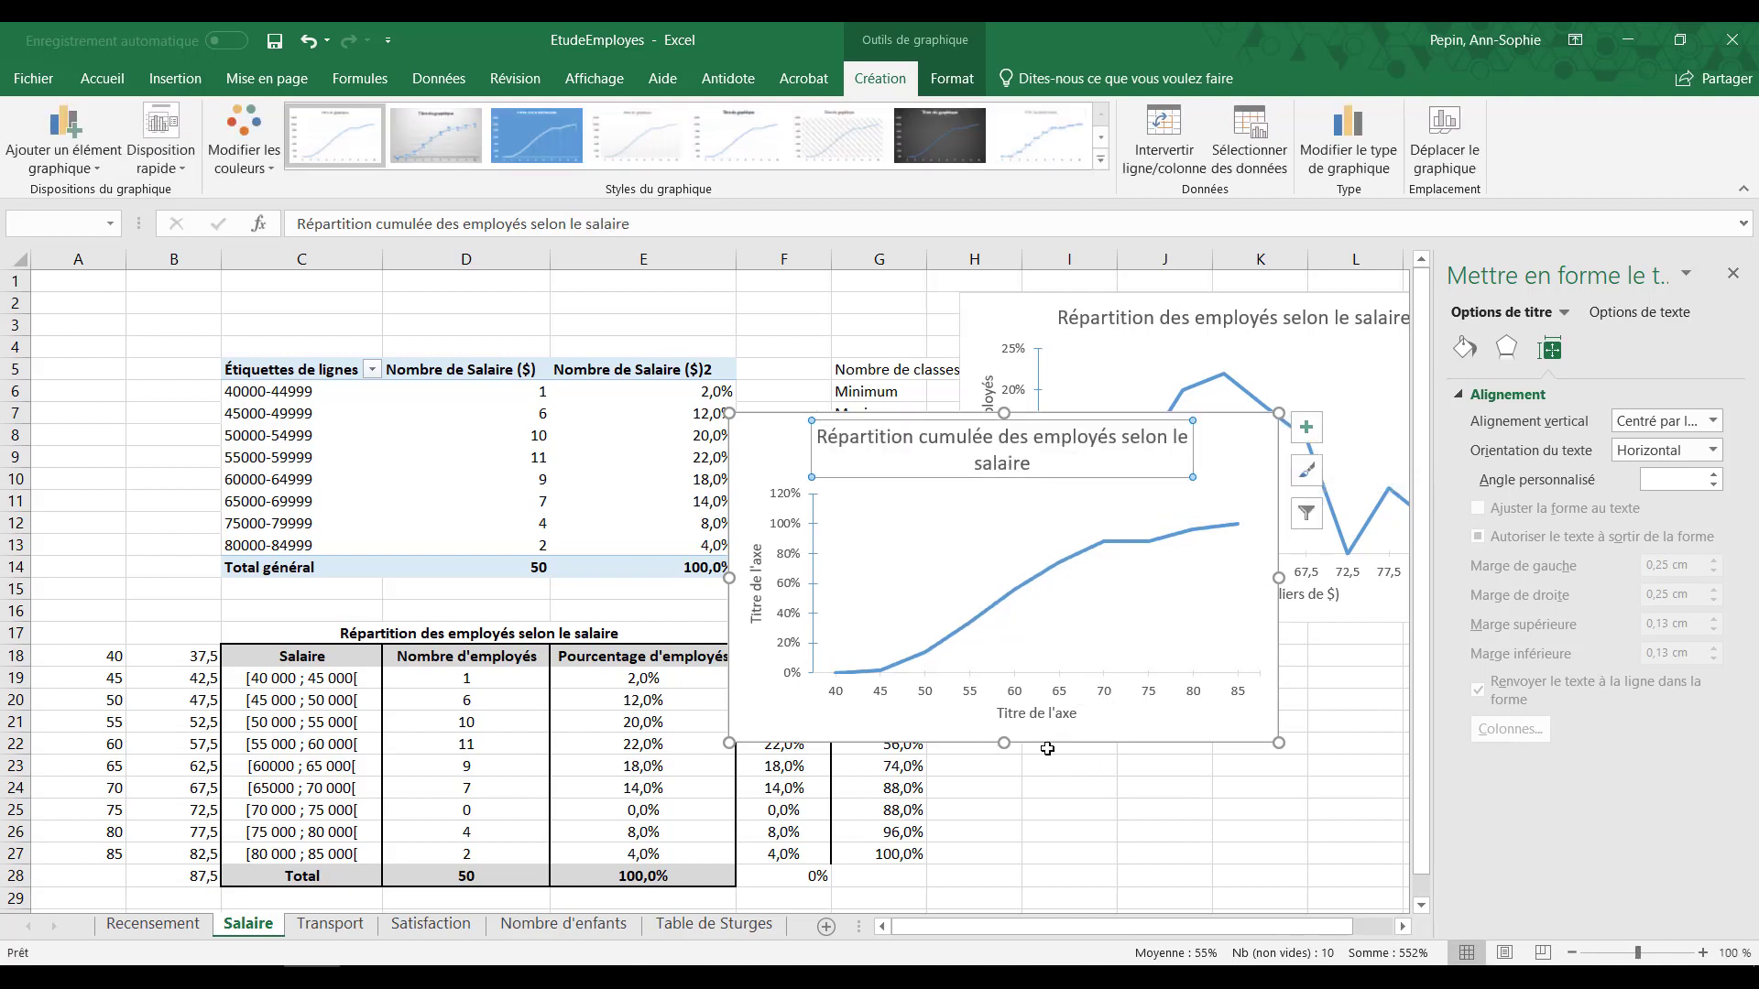
Step: Title the horizontal axis of the cumulative chart "Salaire (en milliers de $)"
left_click(1035, 714)
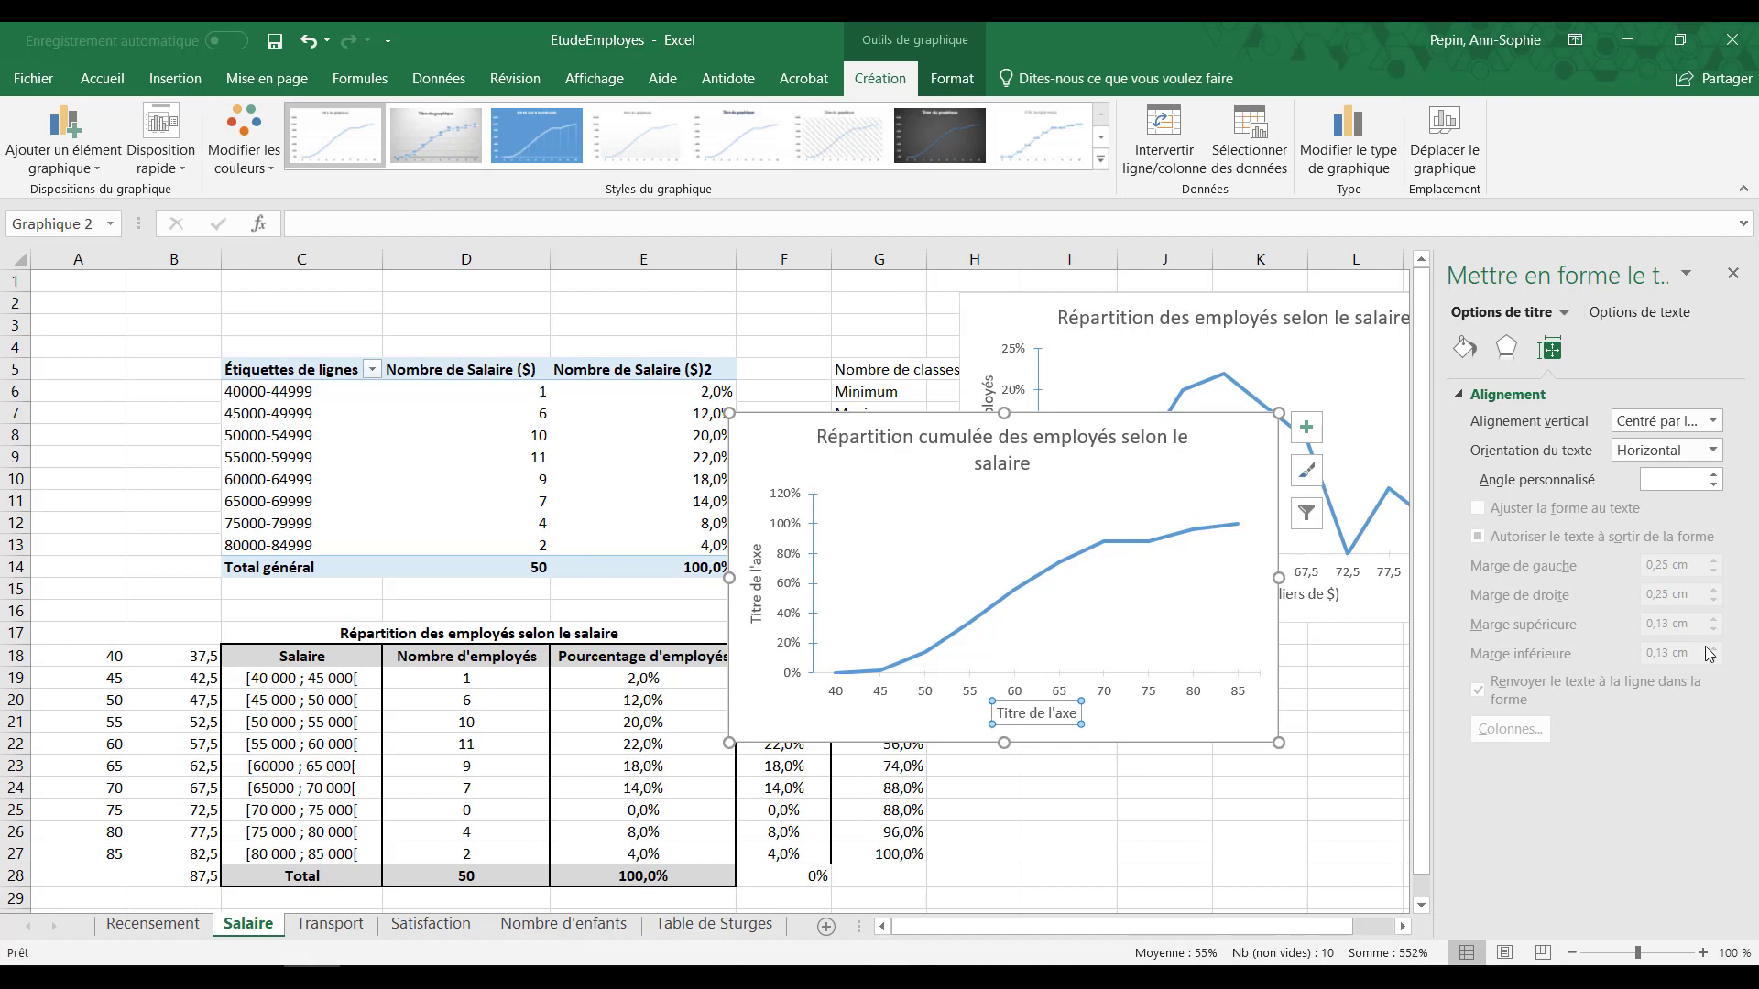
type("Salaire (en milliers d")
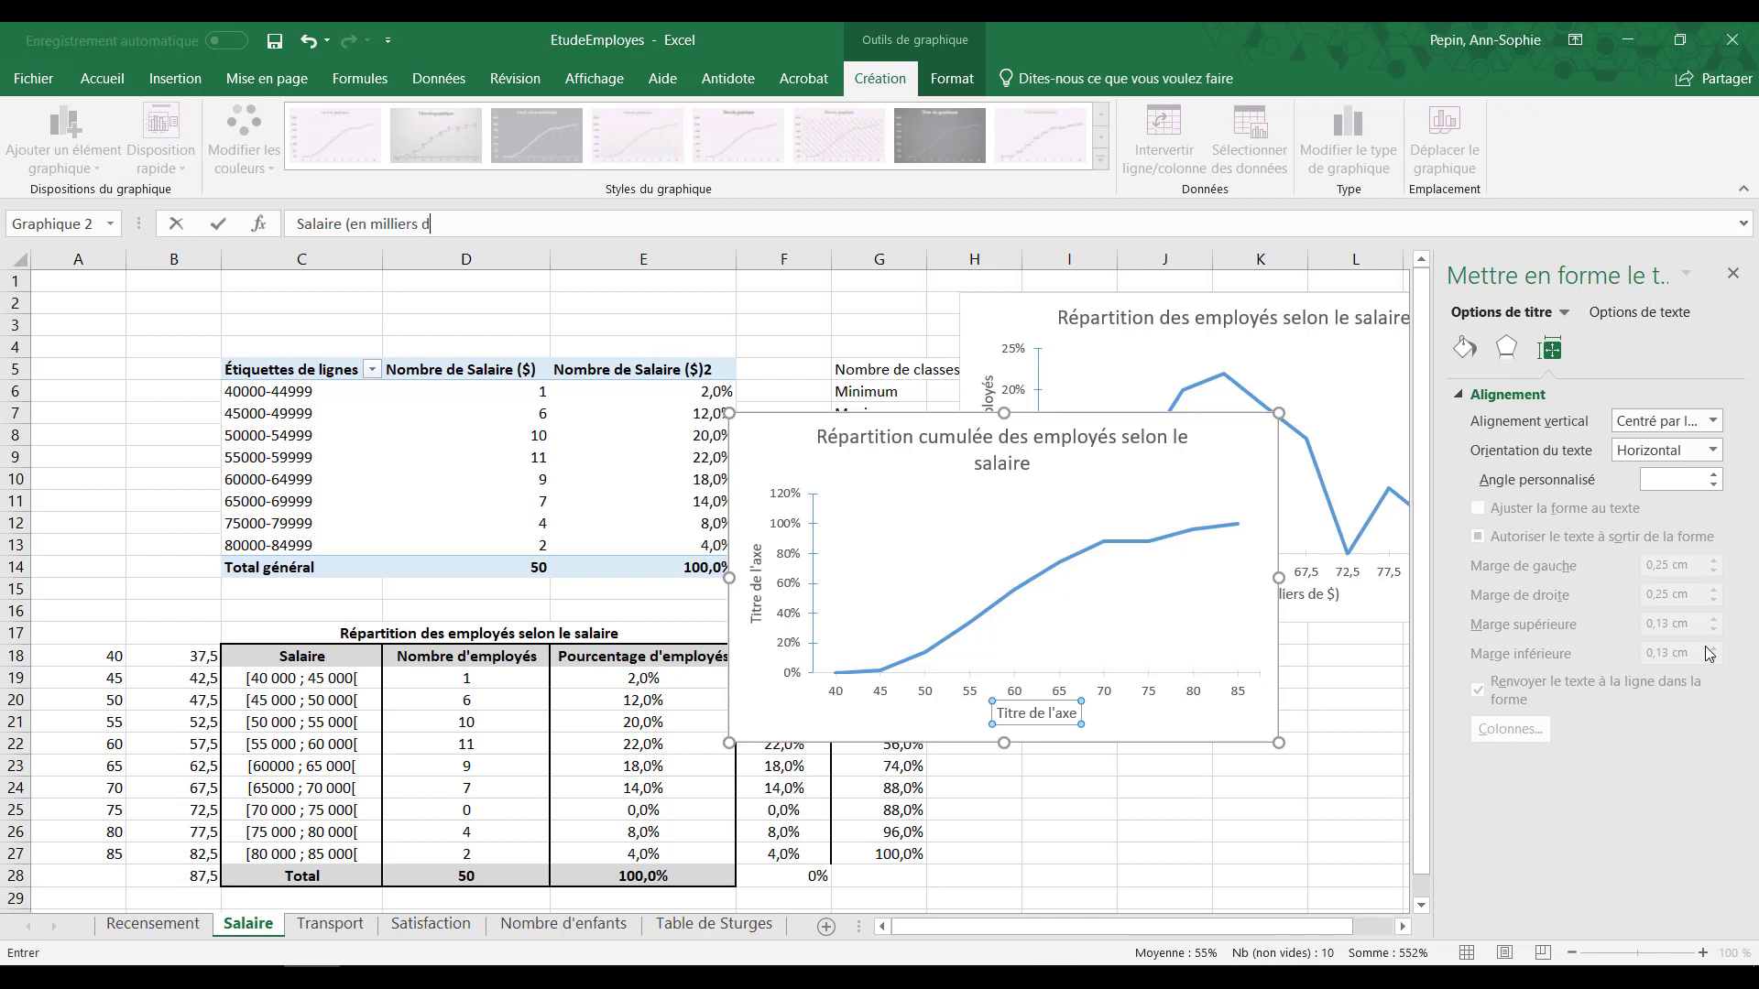
type("e $)")
key("Return")
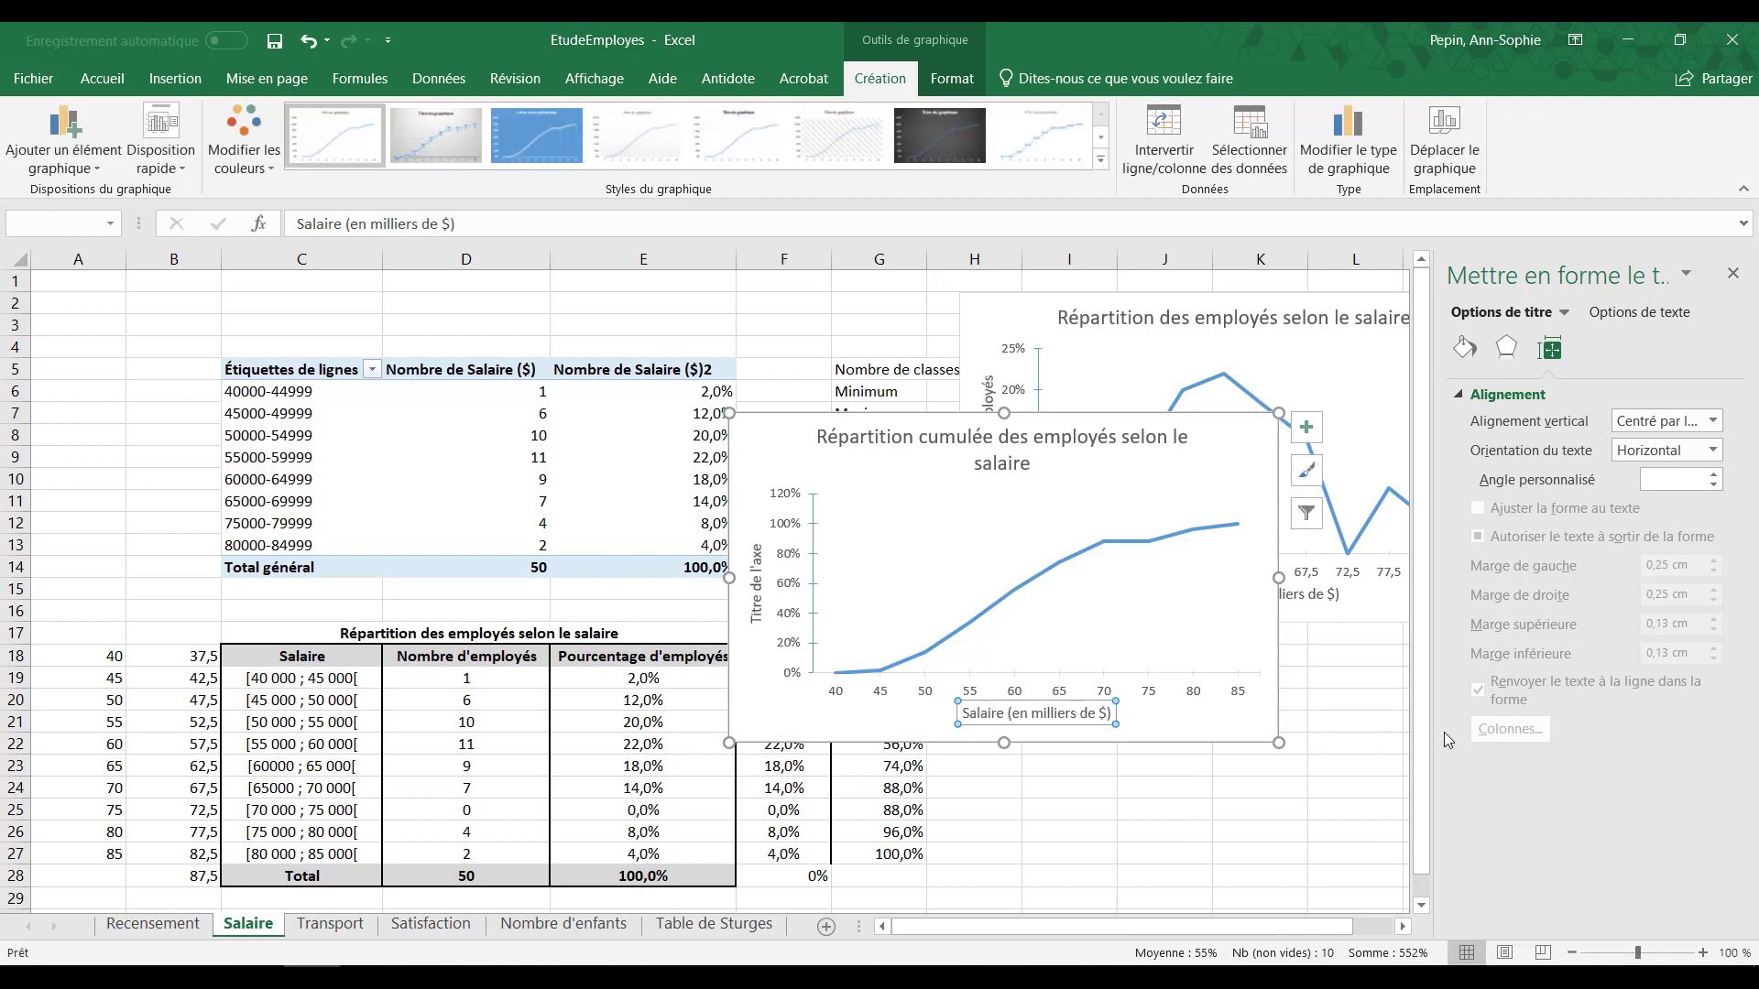
Step: Move the cumulative chart slightly higher on the sheet and title its vertical axis "Pourcentage cumulé d'employés"
left_click_drag(850, 520, 961, 473)
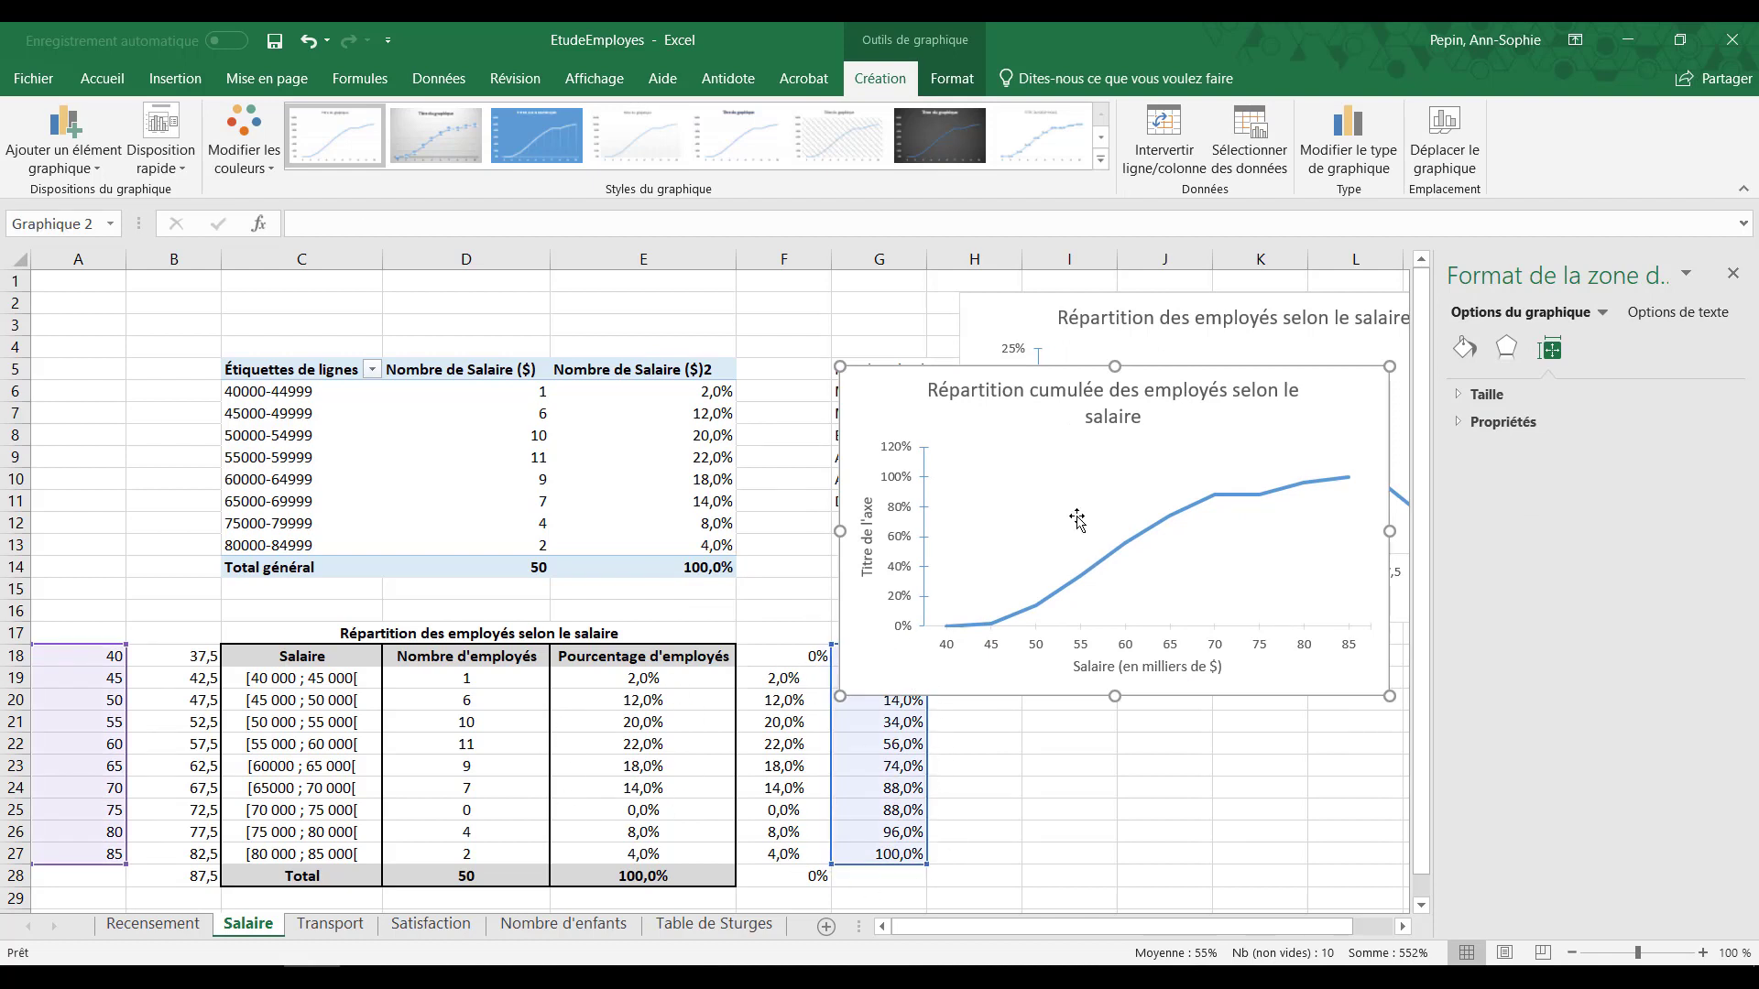
left_click_drag(1063, 387, 975, 388)
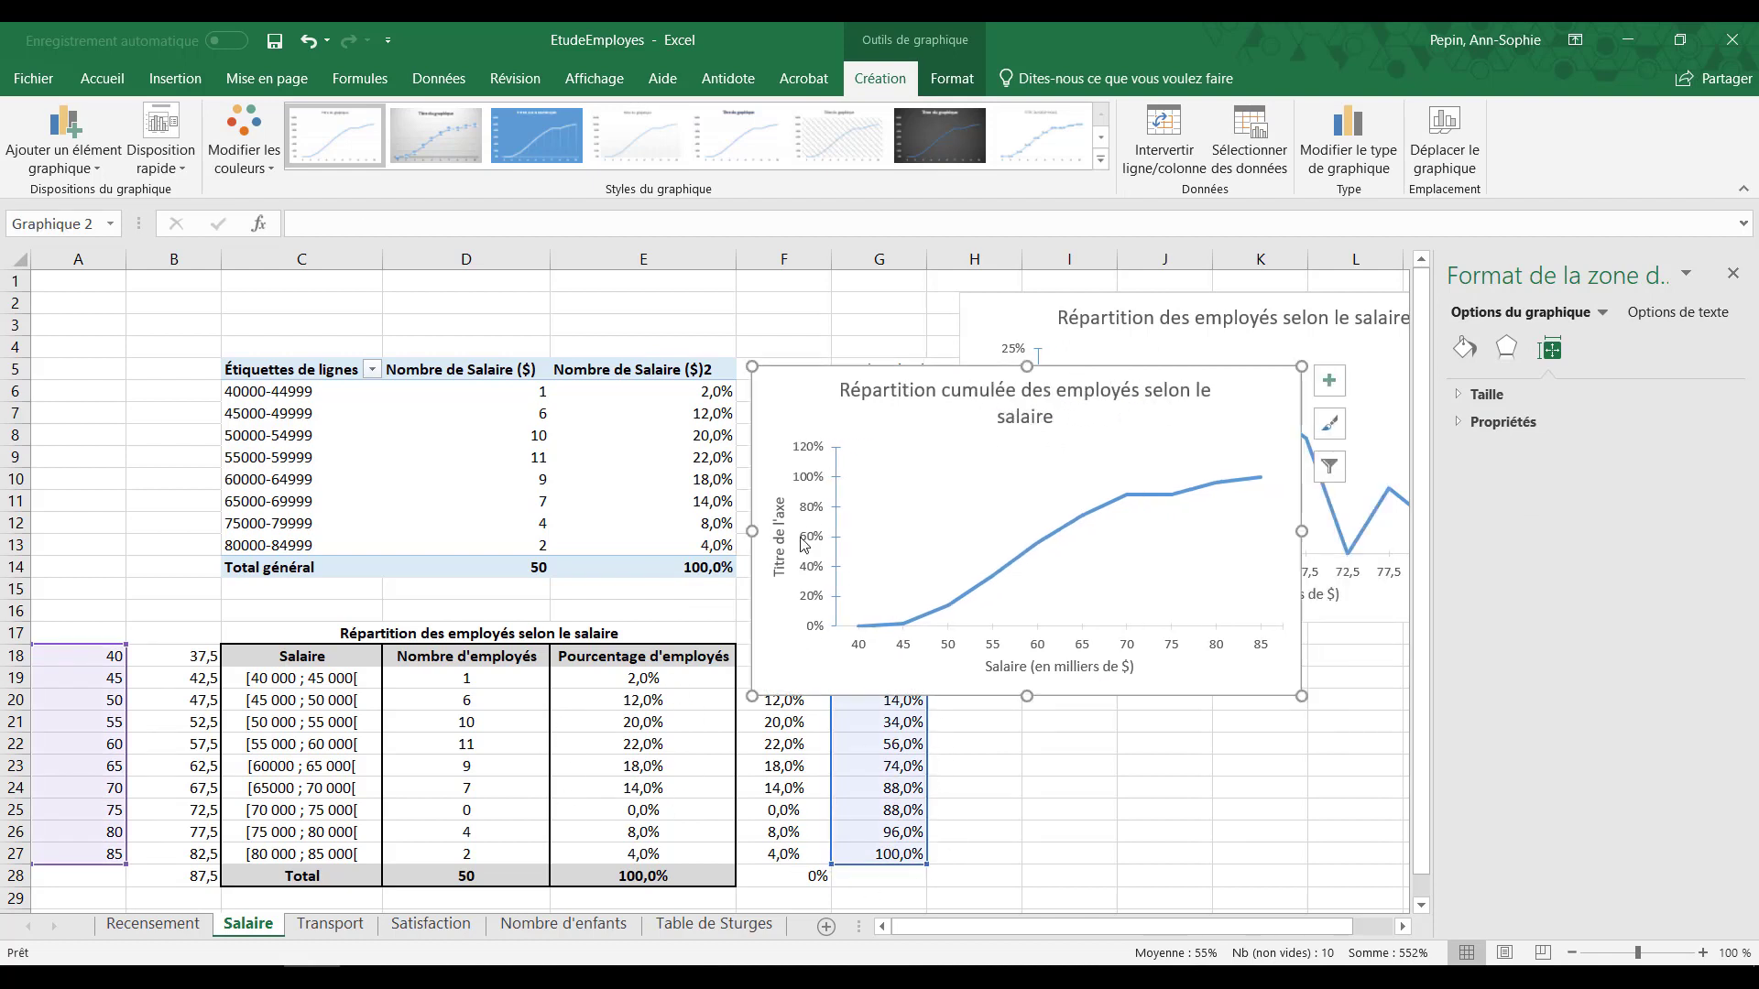
left_click(777, 547)
type("Pourcentage cumulé d'em")
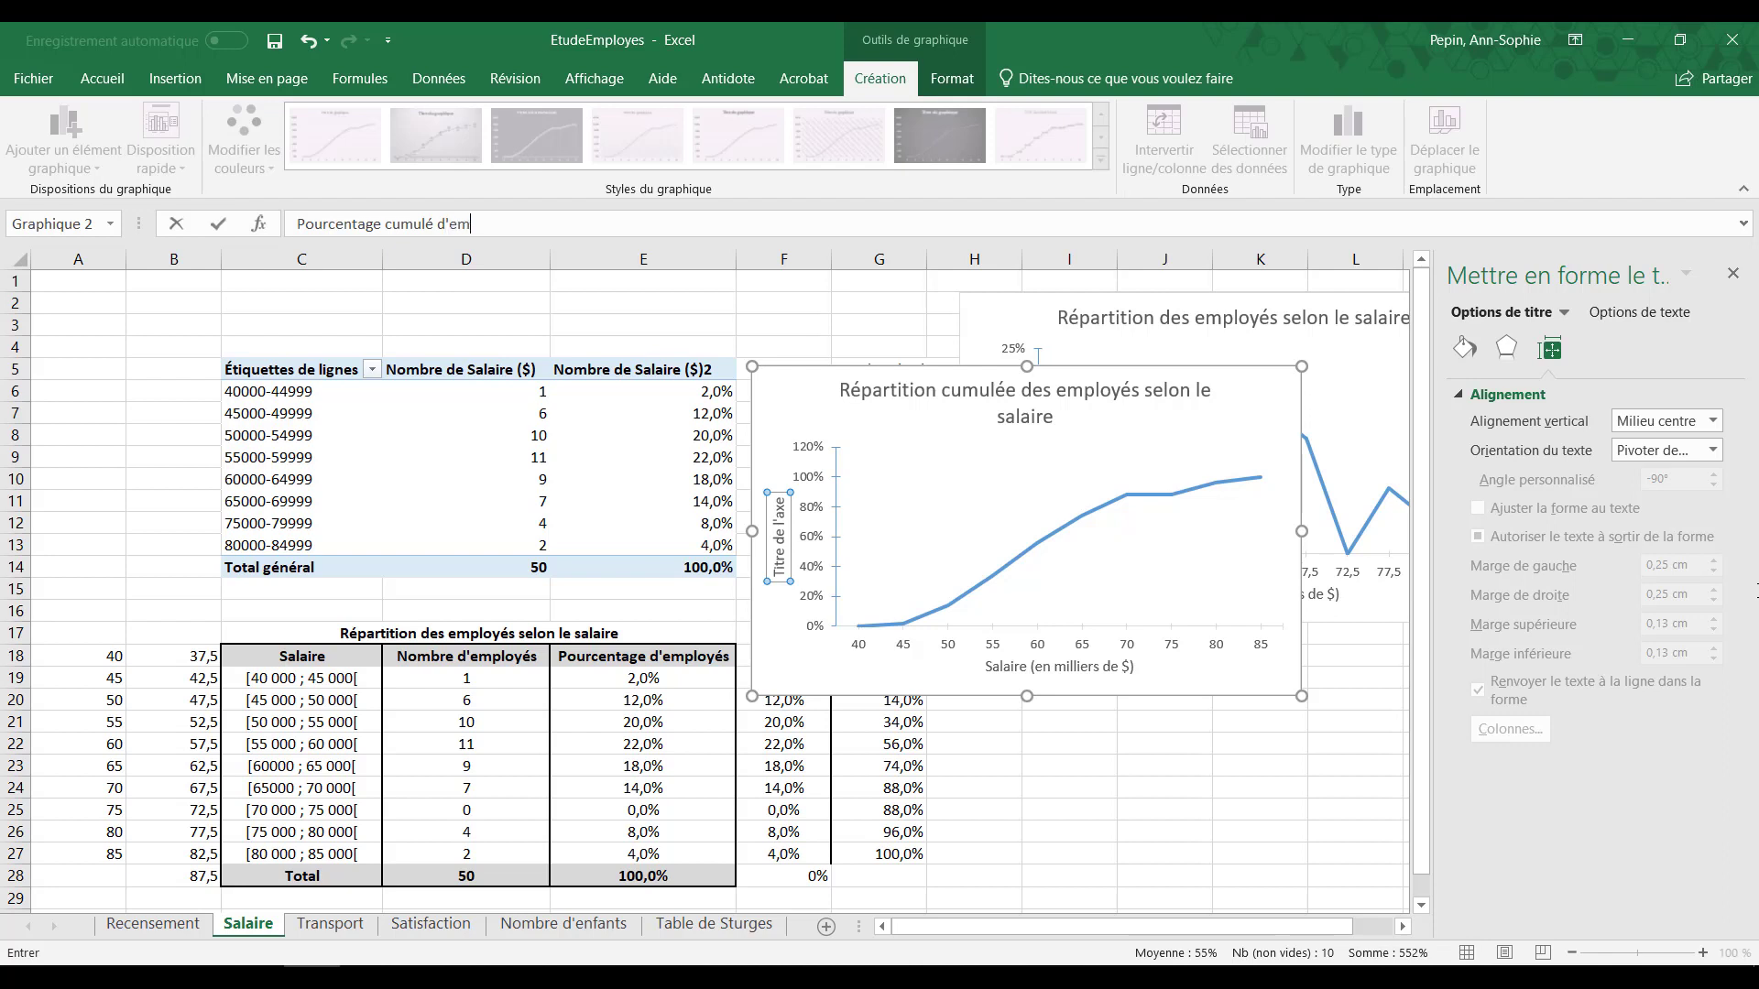
type("ployés")
key("Return")
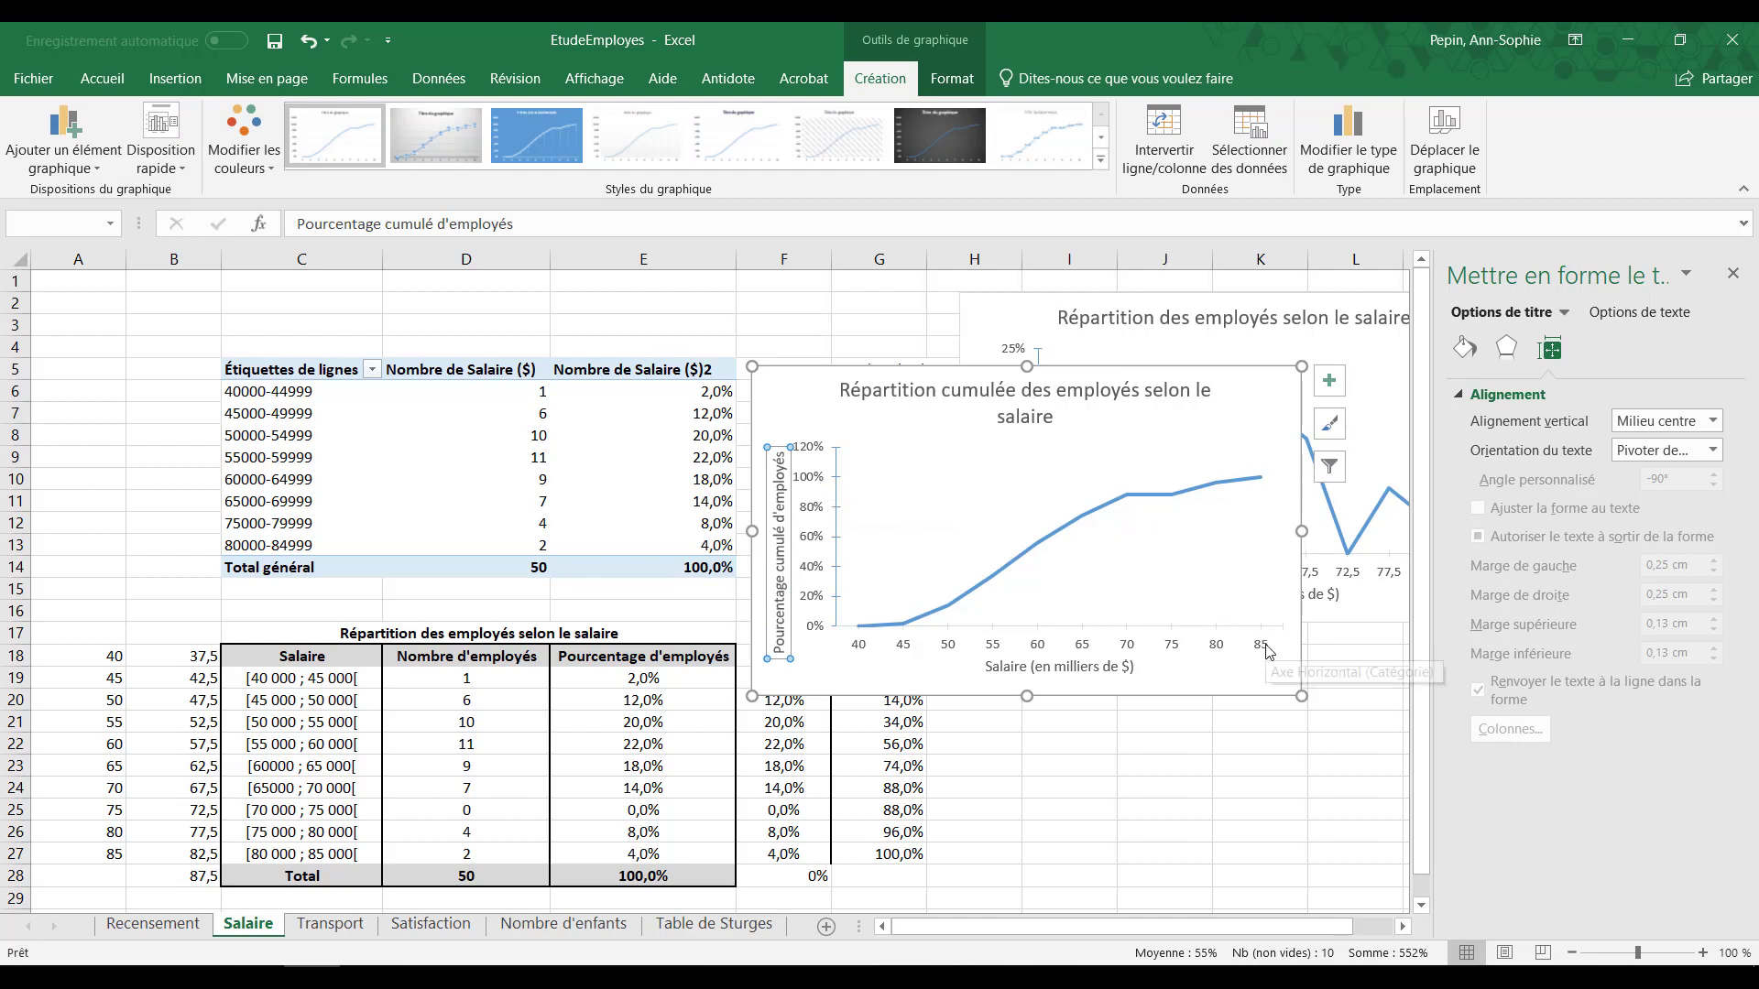
right_click(855, 629)
key("Escape")
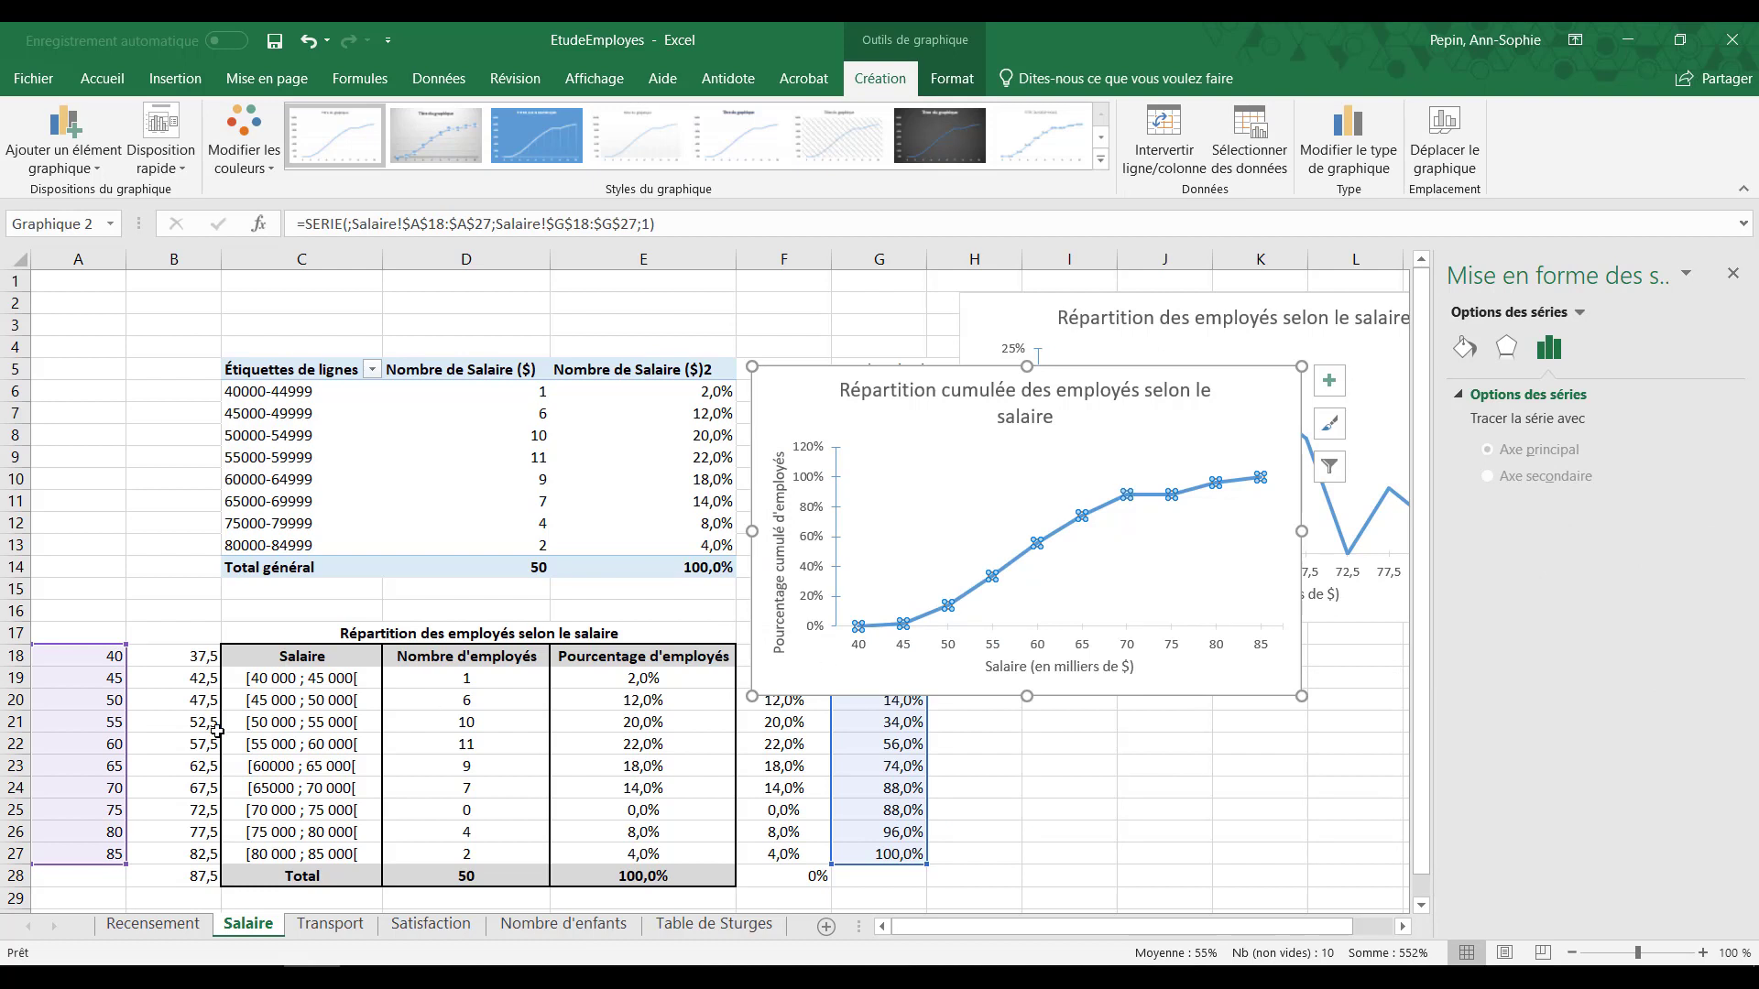
left_click(818, 379)
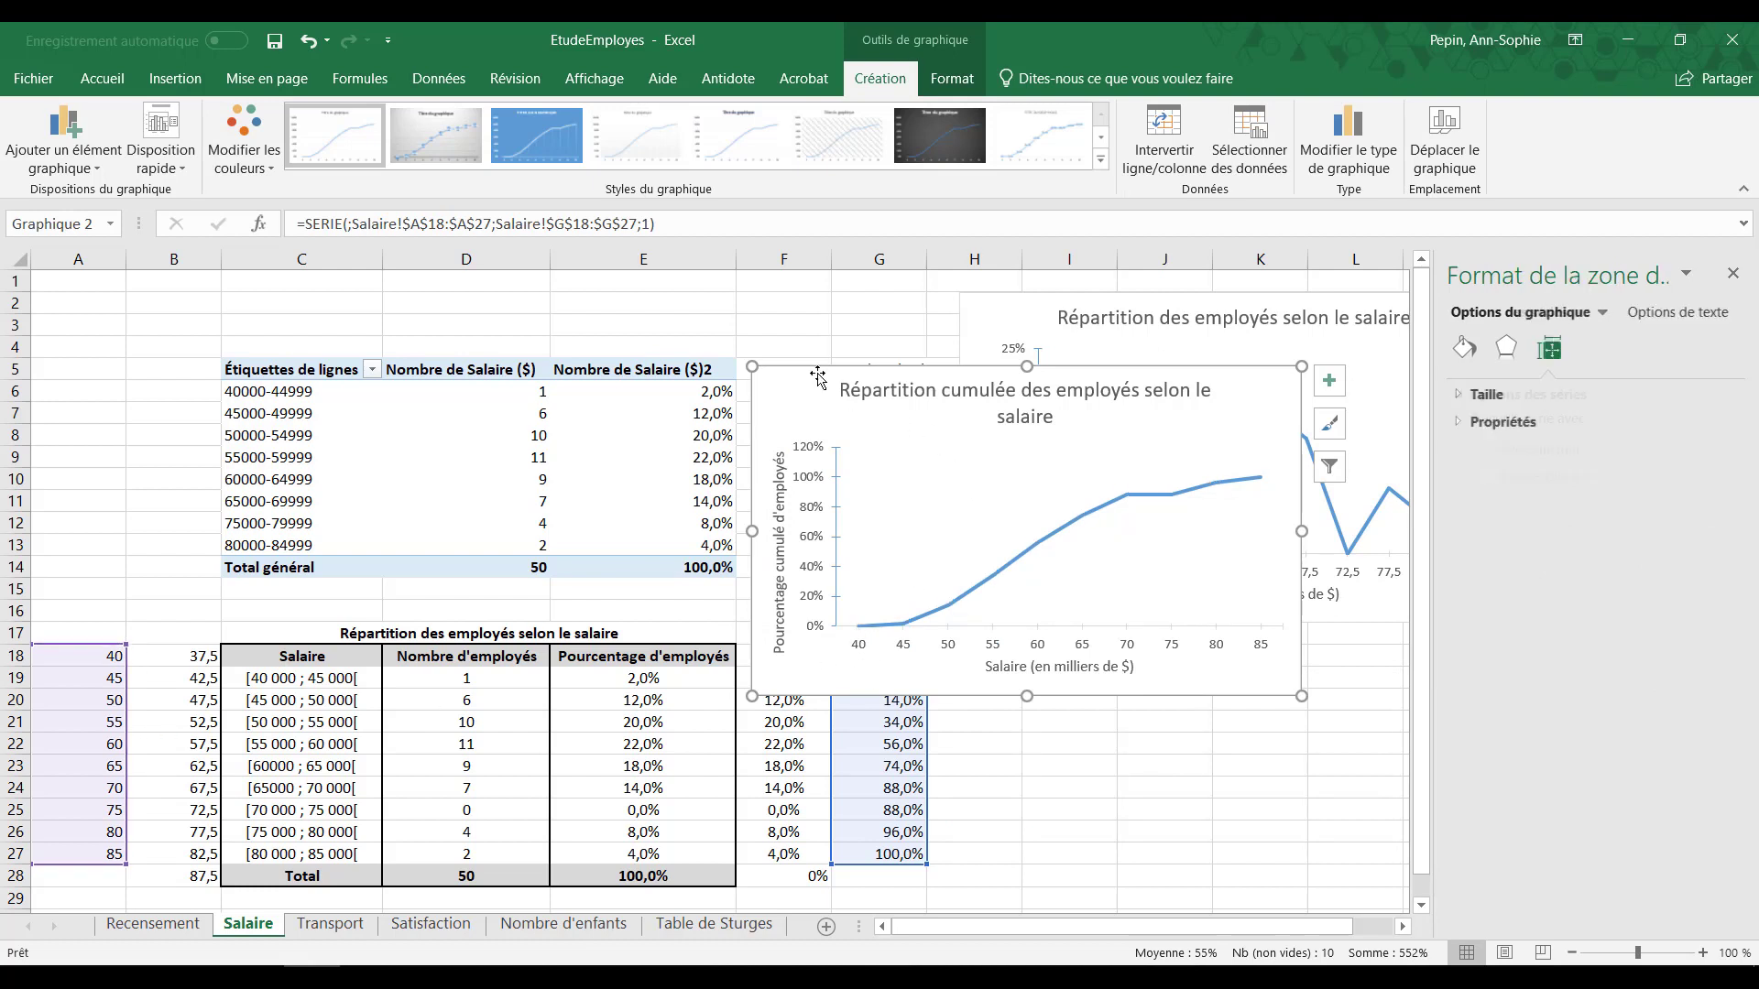
left_click_drag(818, 377, 825, 380)
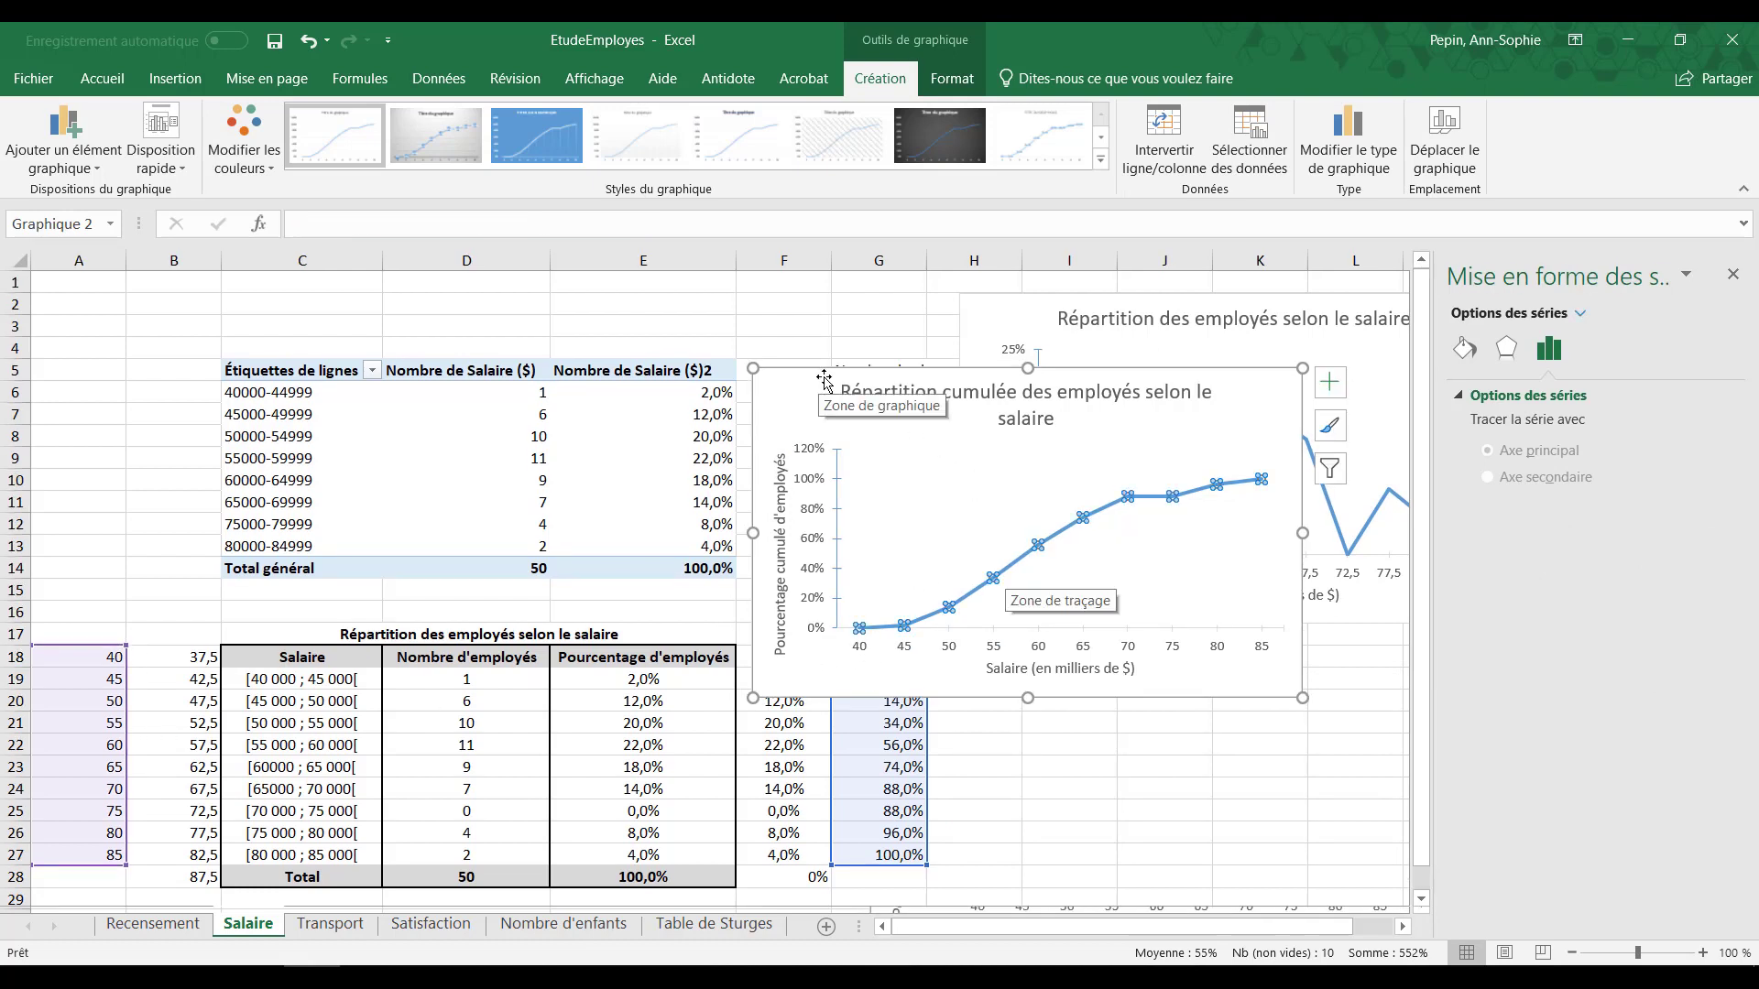
Step: Format the cumulative chart's horizontal axis as a solid black line with an arrow at its end
left_click(1156, 638)
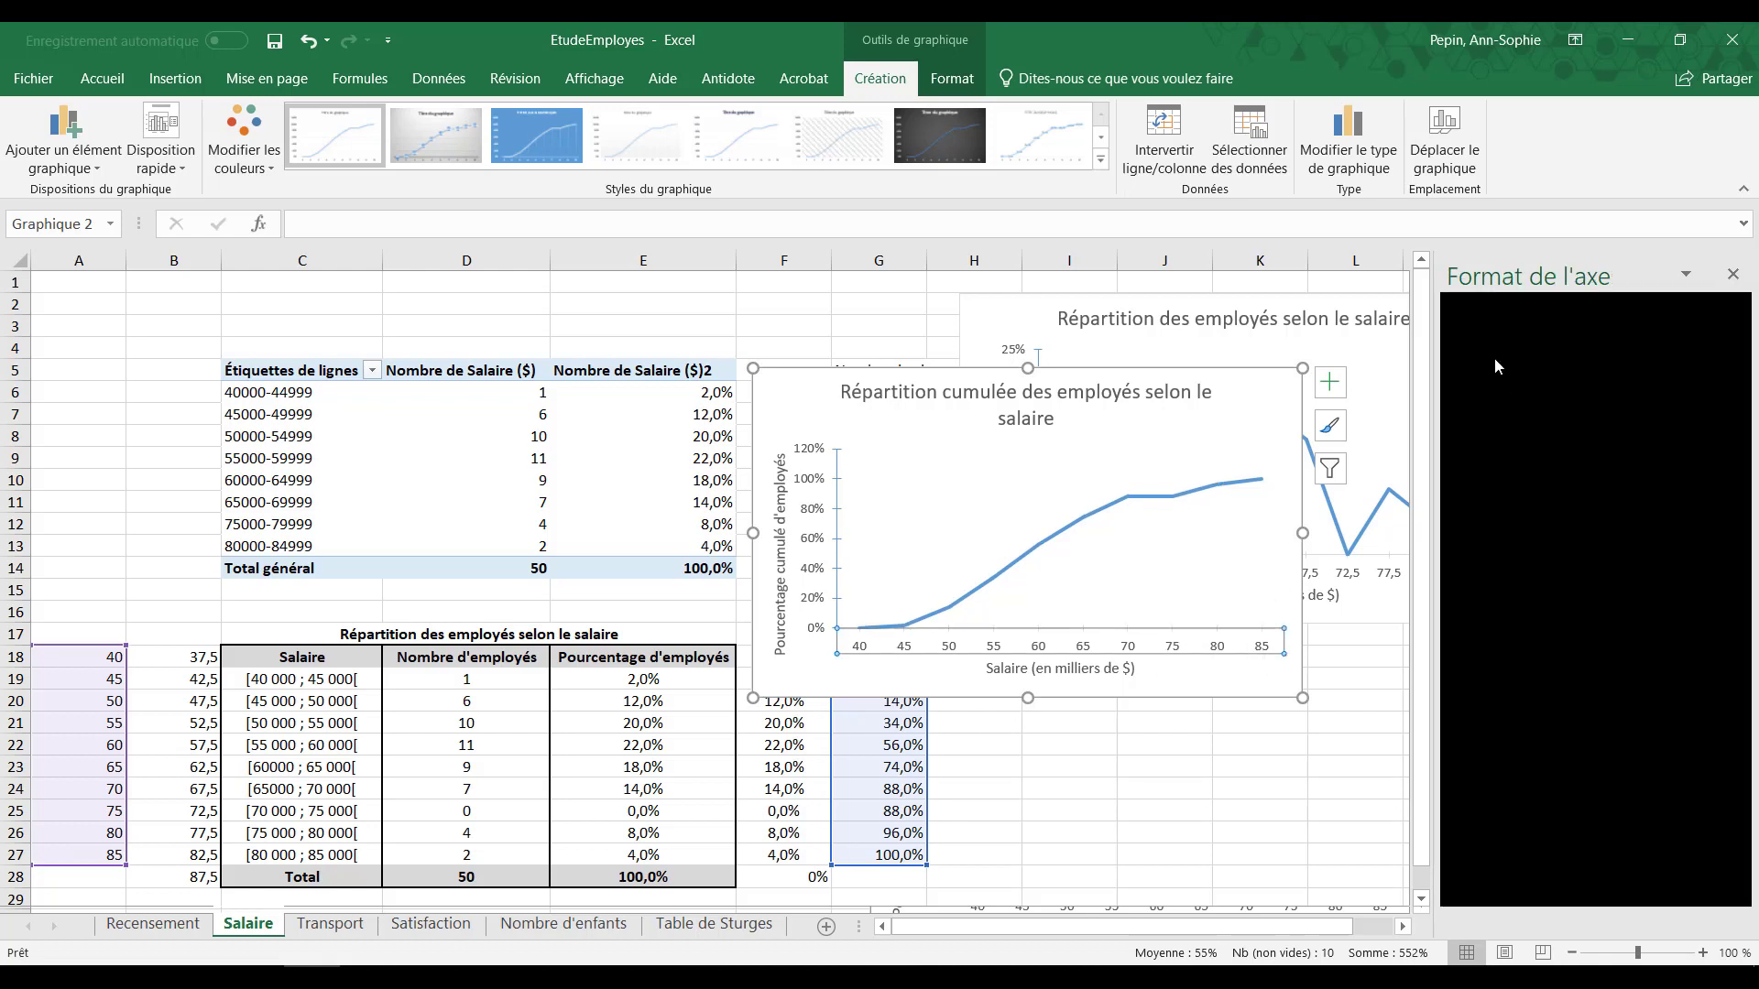
left_click(1463, 349)
left_click(1493, 422)
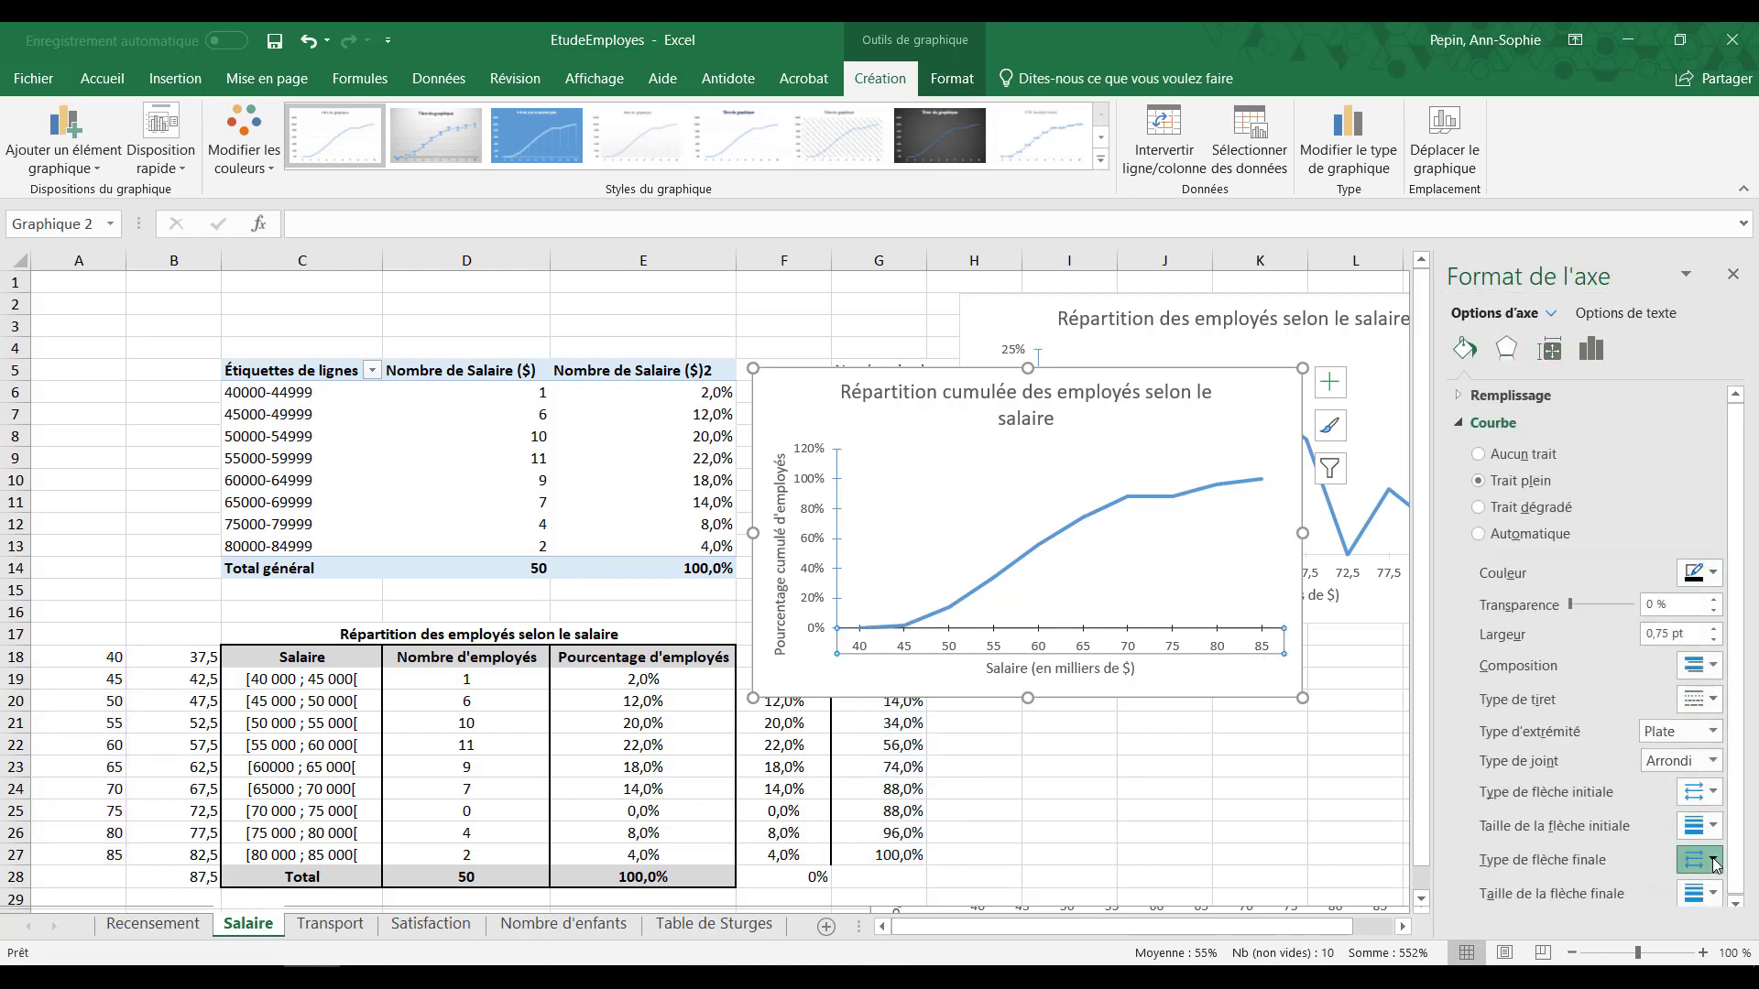
Step: Color the cumulative chart's vertical axis line black (Noir, Texte 1) and give it an arrow at its end
left_click(836, 486)
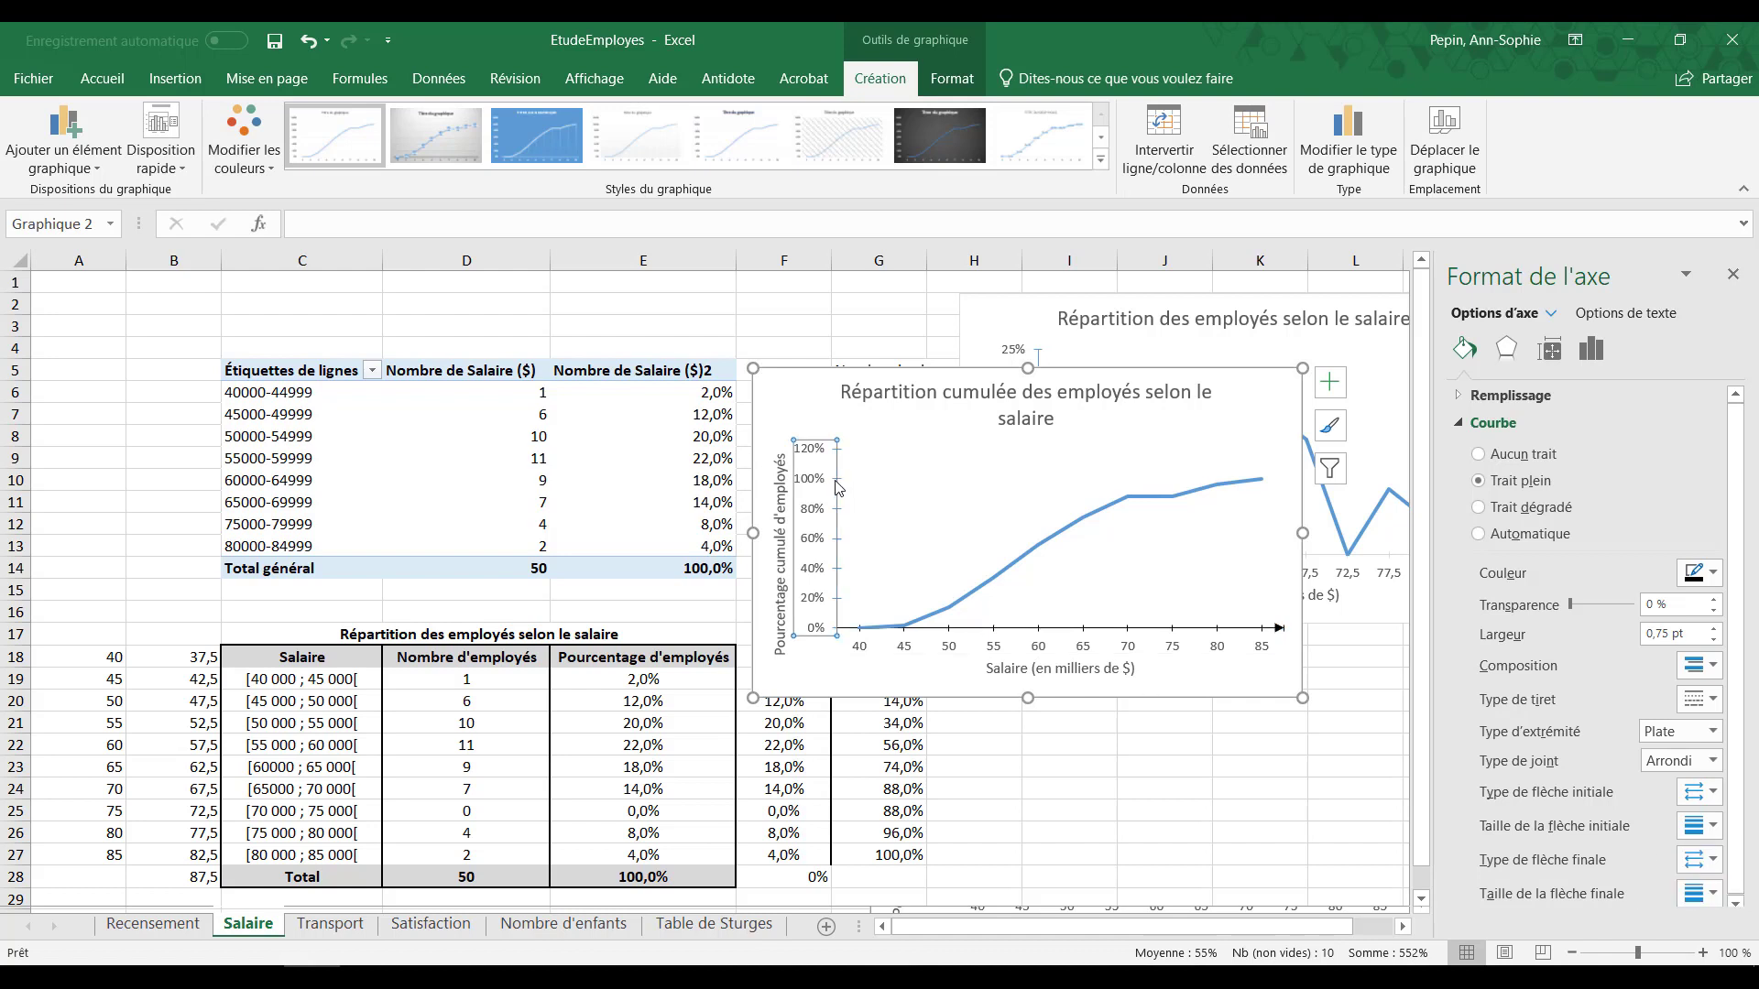
left_click(1713, 579)
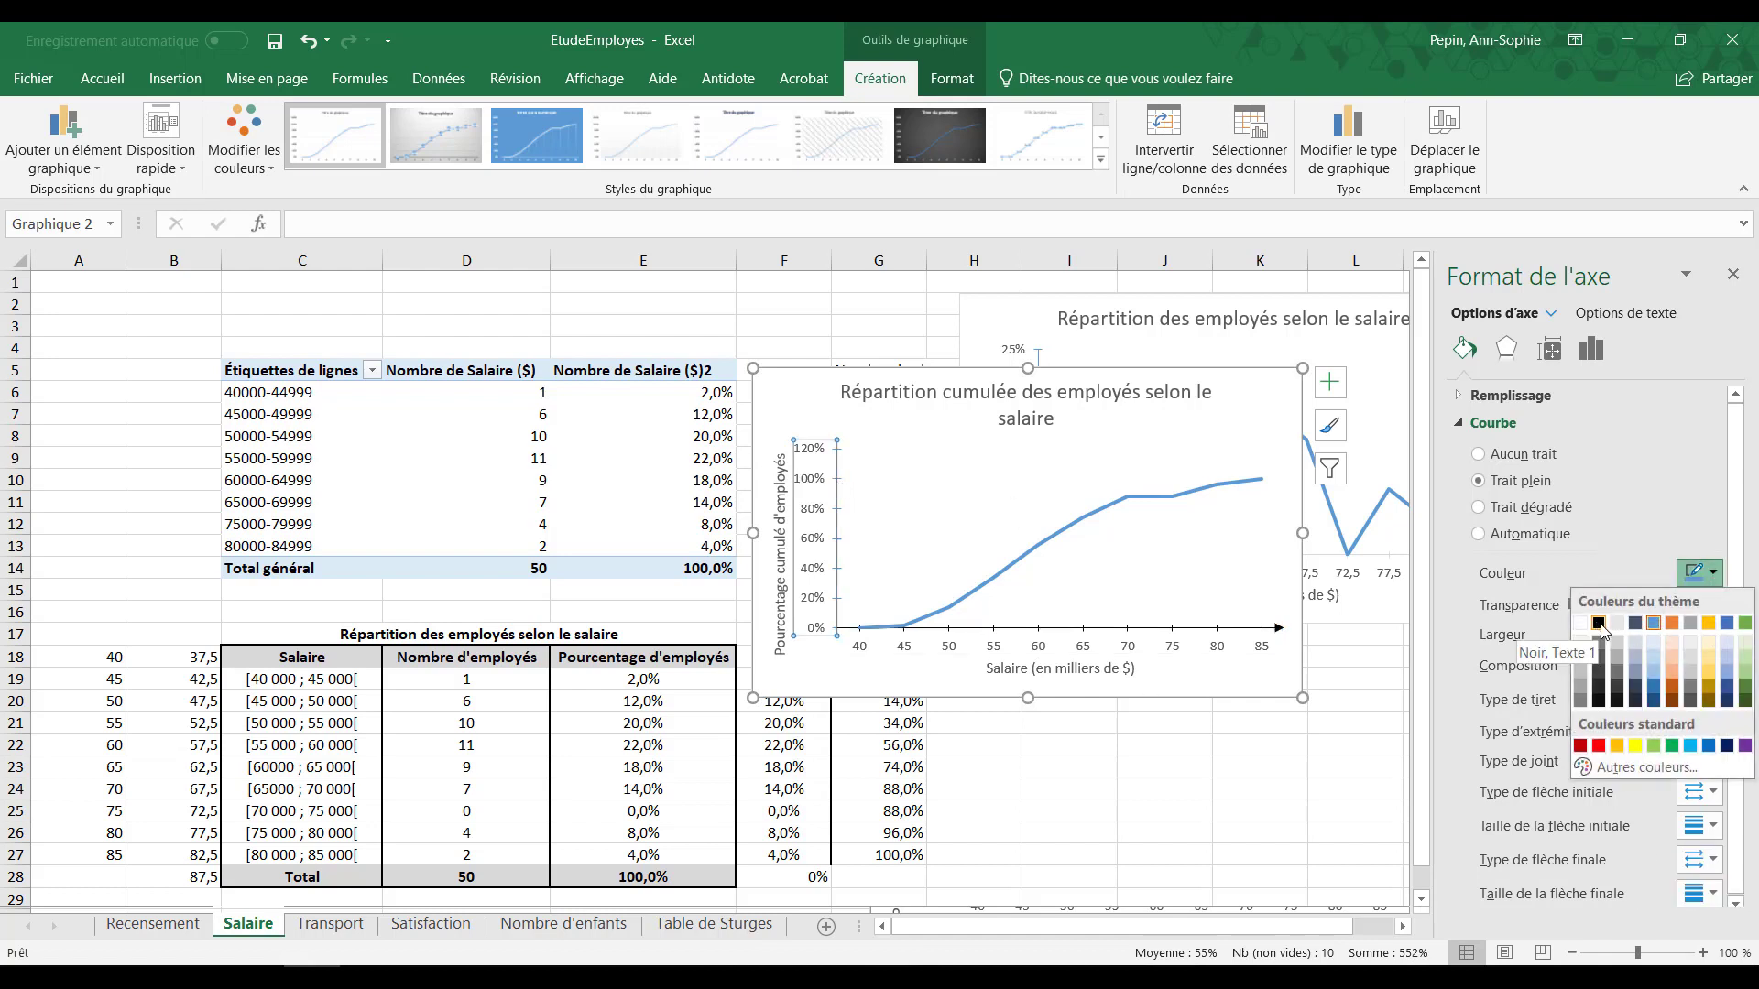
left_click(1599, 628)
left_click(1713, 859)
left_click(1694, 889)
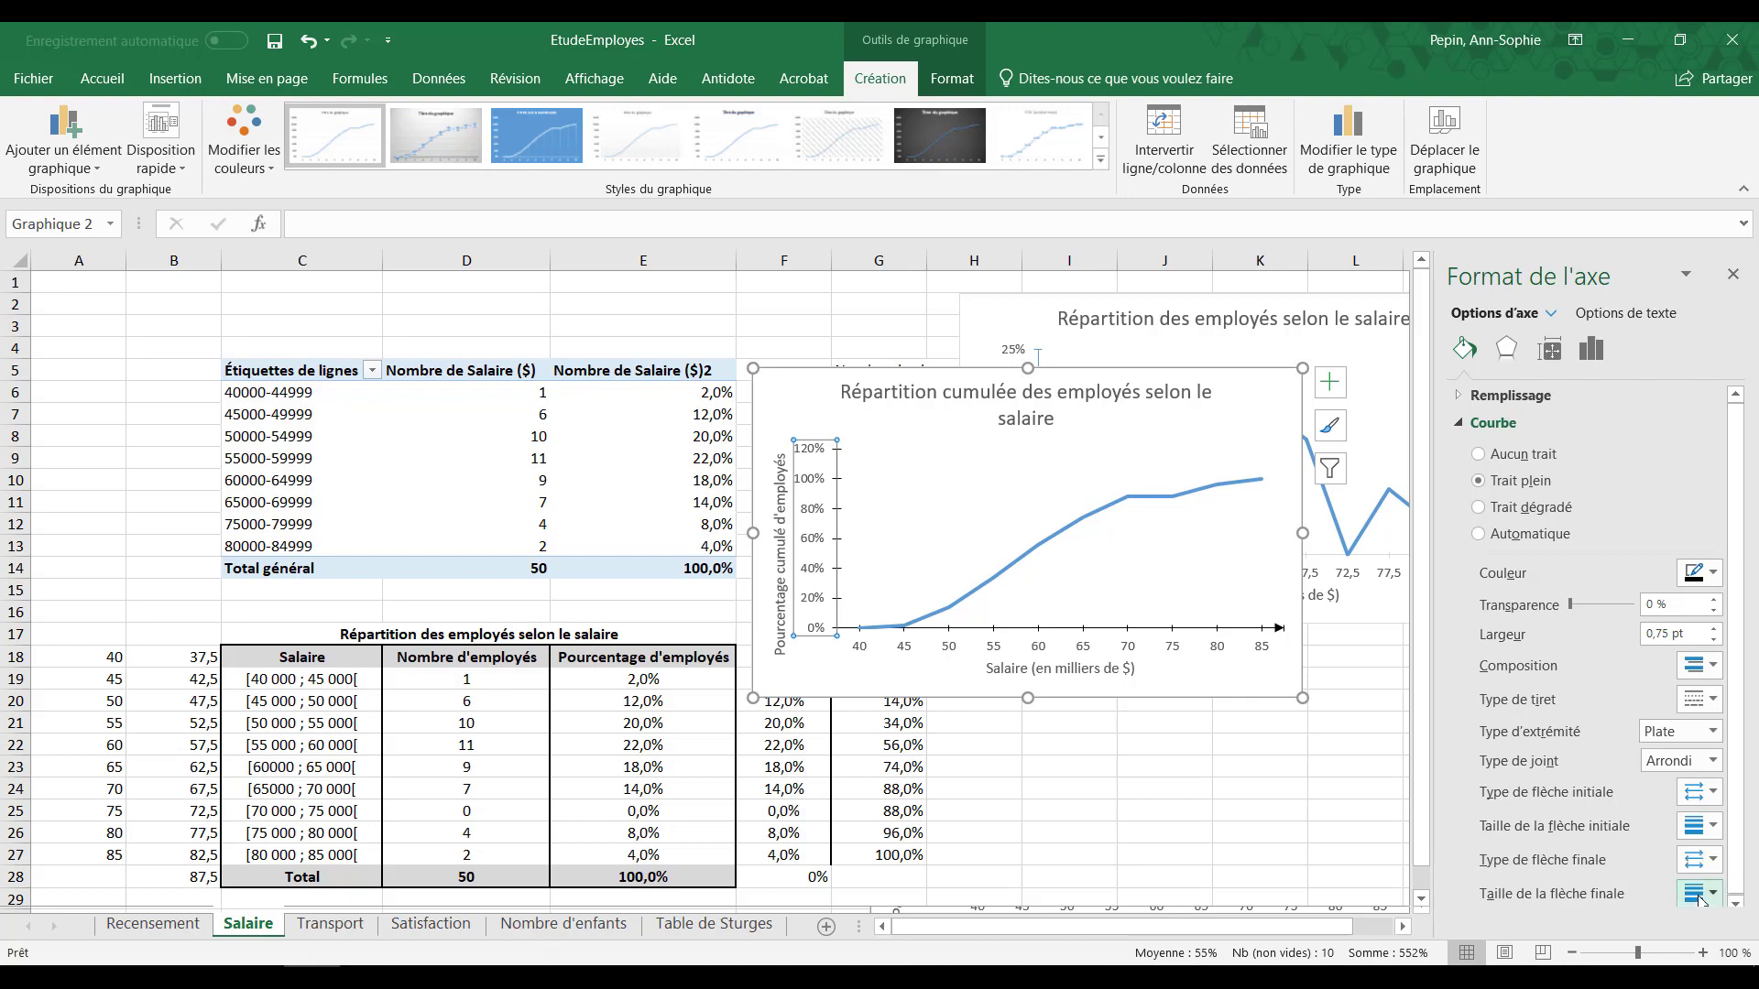